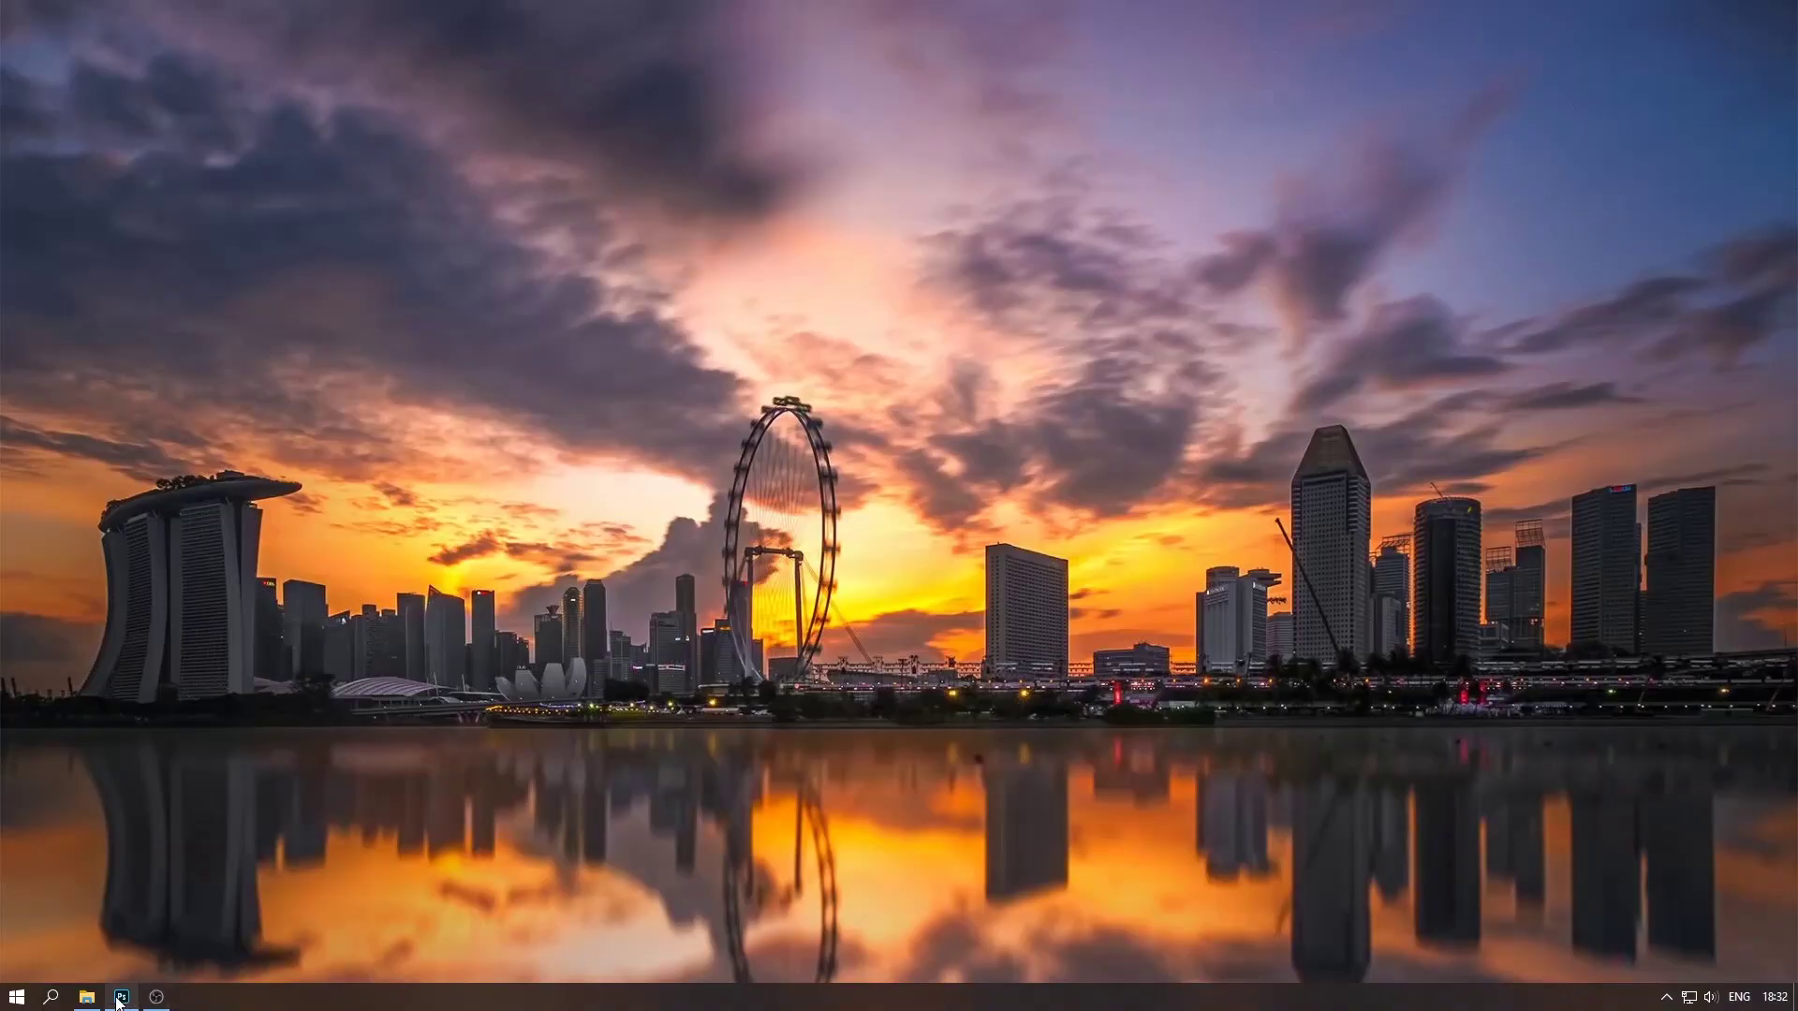
- Bring up the Pilihan photo folder, shift it right, and refresh its contents three times
{"action": "left_click", "coordinate": [118, 998]}
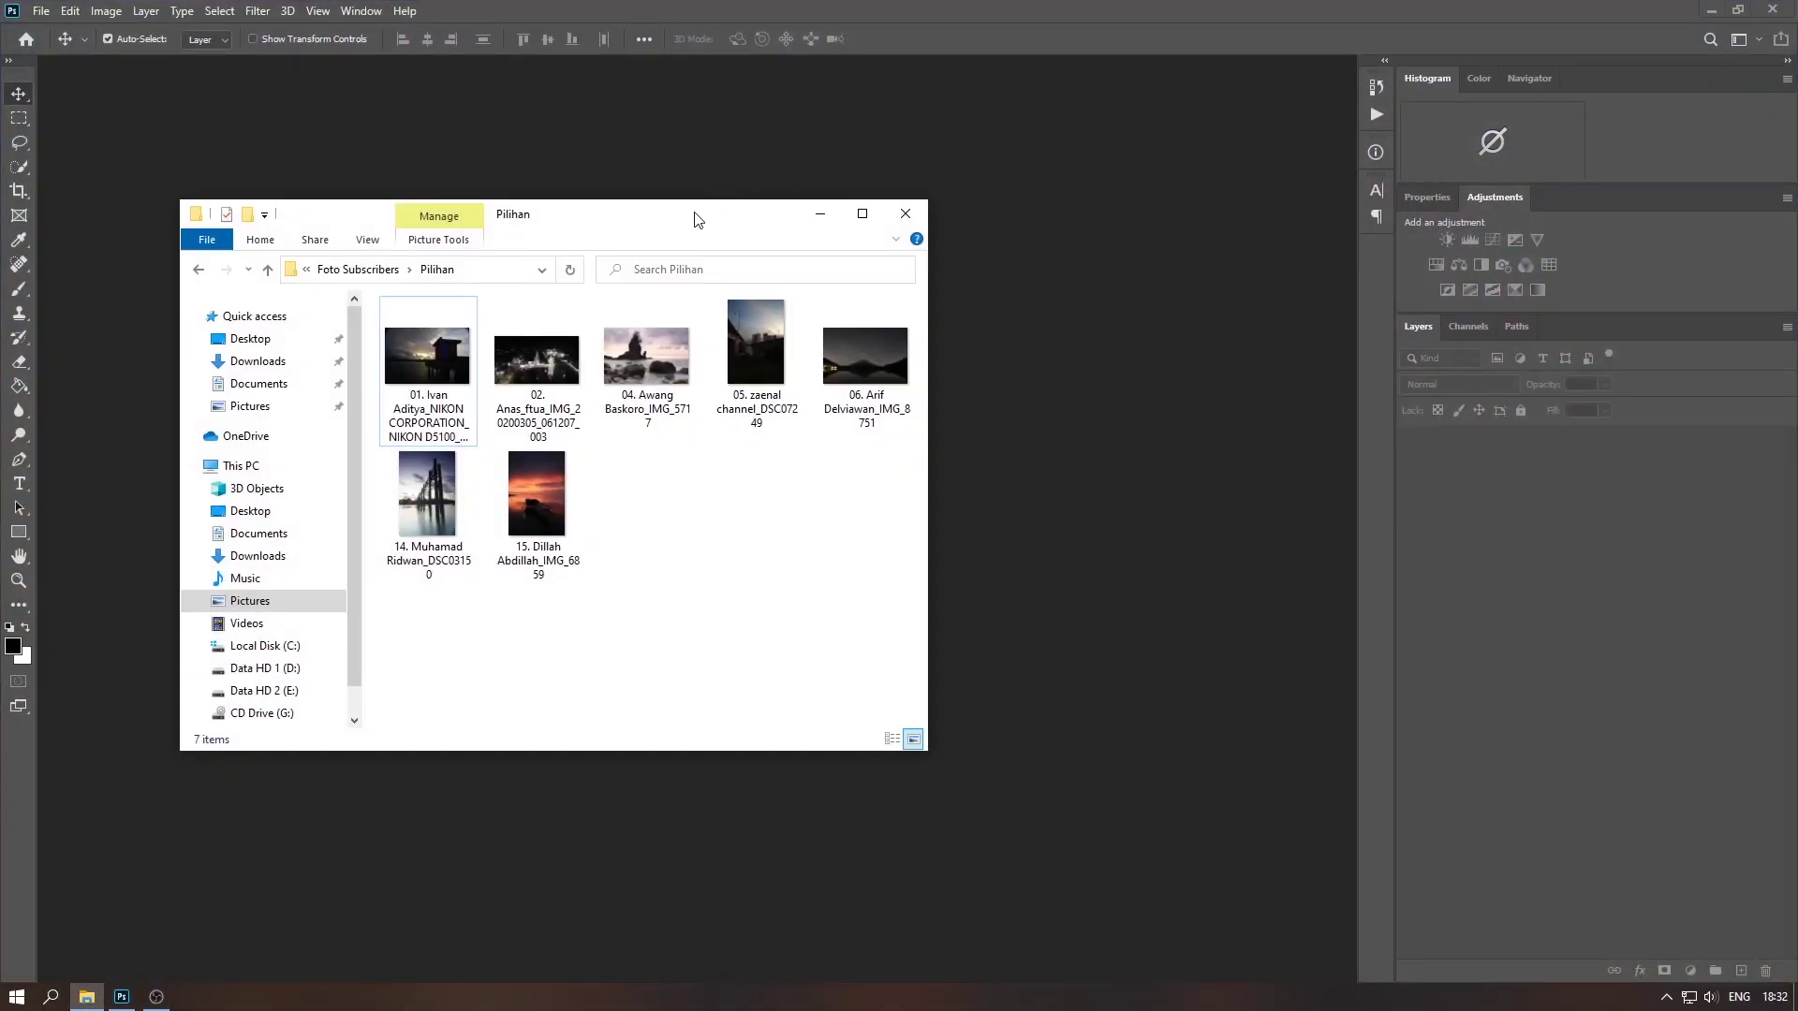
{"action": "left_click_drag", "start_coordinate": [696, 218], "coordinate": [773, 211]}
{"action": "right_click", "coordinate": [758, 521]}
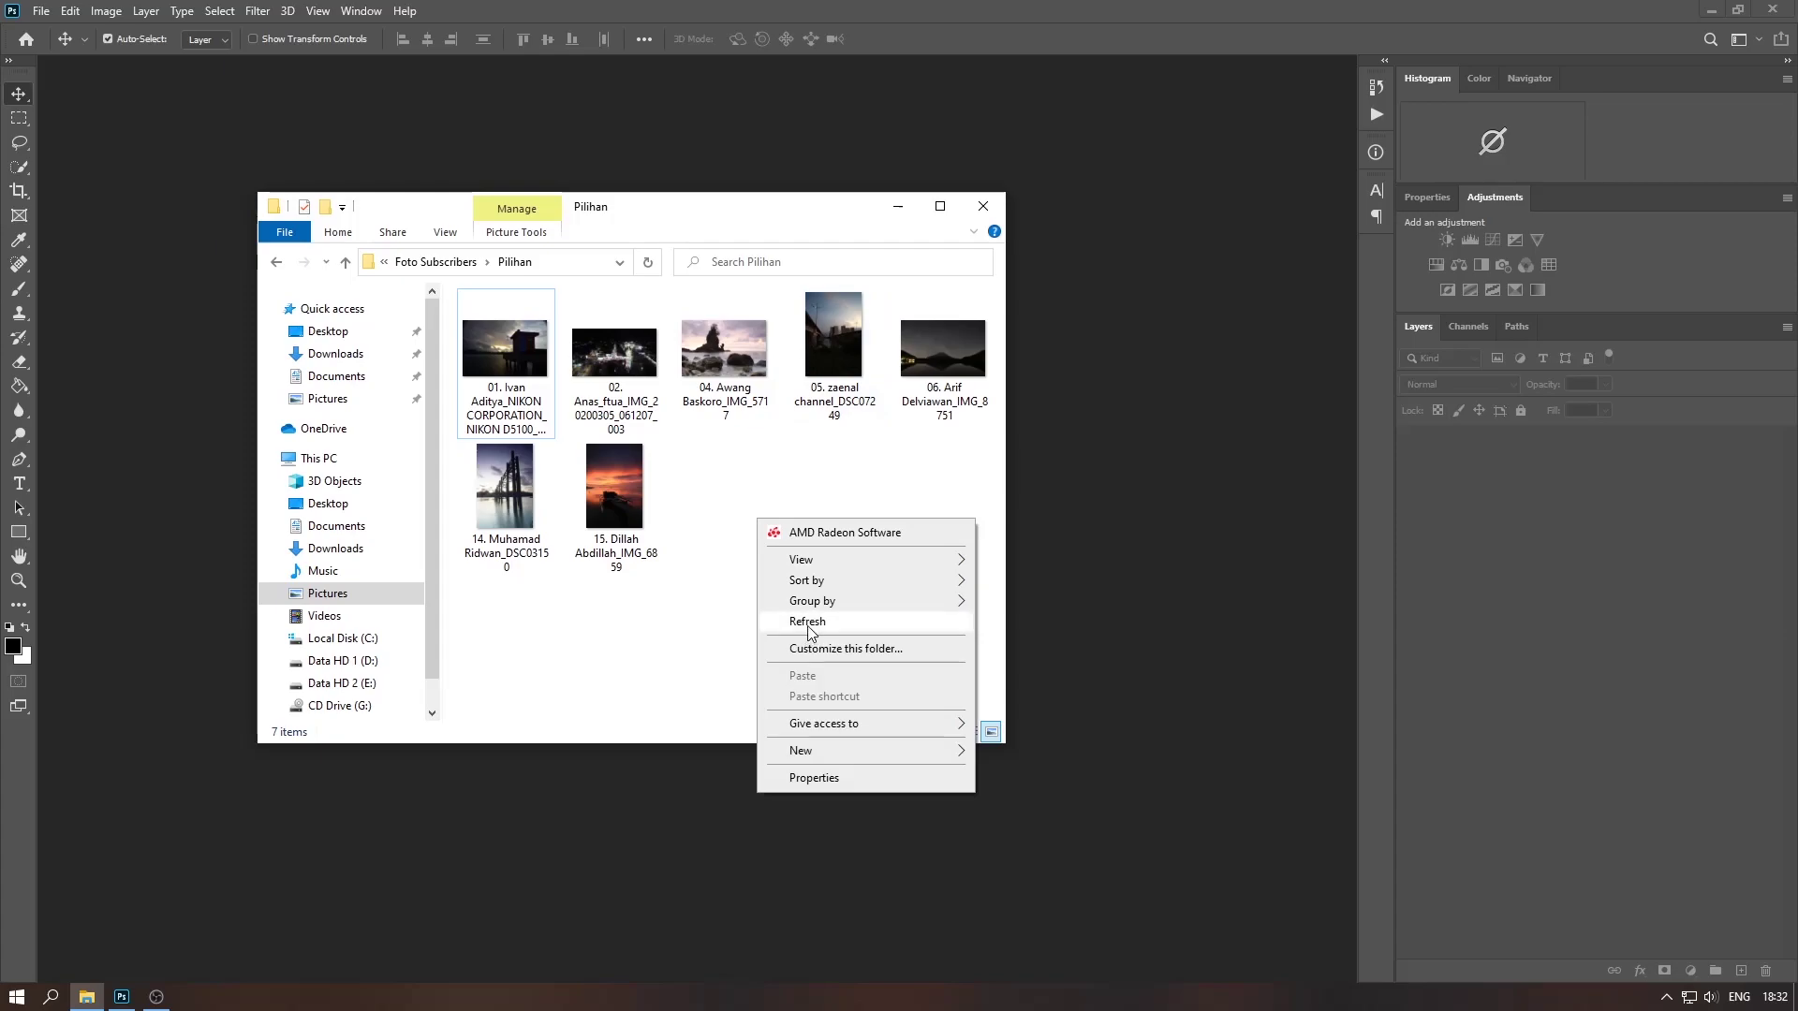
{"action": "left_click", "coordinate": [810, 622]}
{"action": "right_click", "coordinate": [783, 525]}
{"action": "left_click", "coordinate": [832, 627]}
{"action": "right_click", "coordinate": [762, 506]}
{"action": "left_click", "coordinate": [812, 609]}
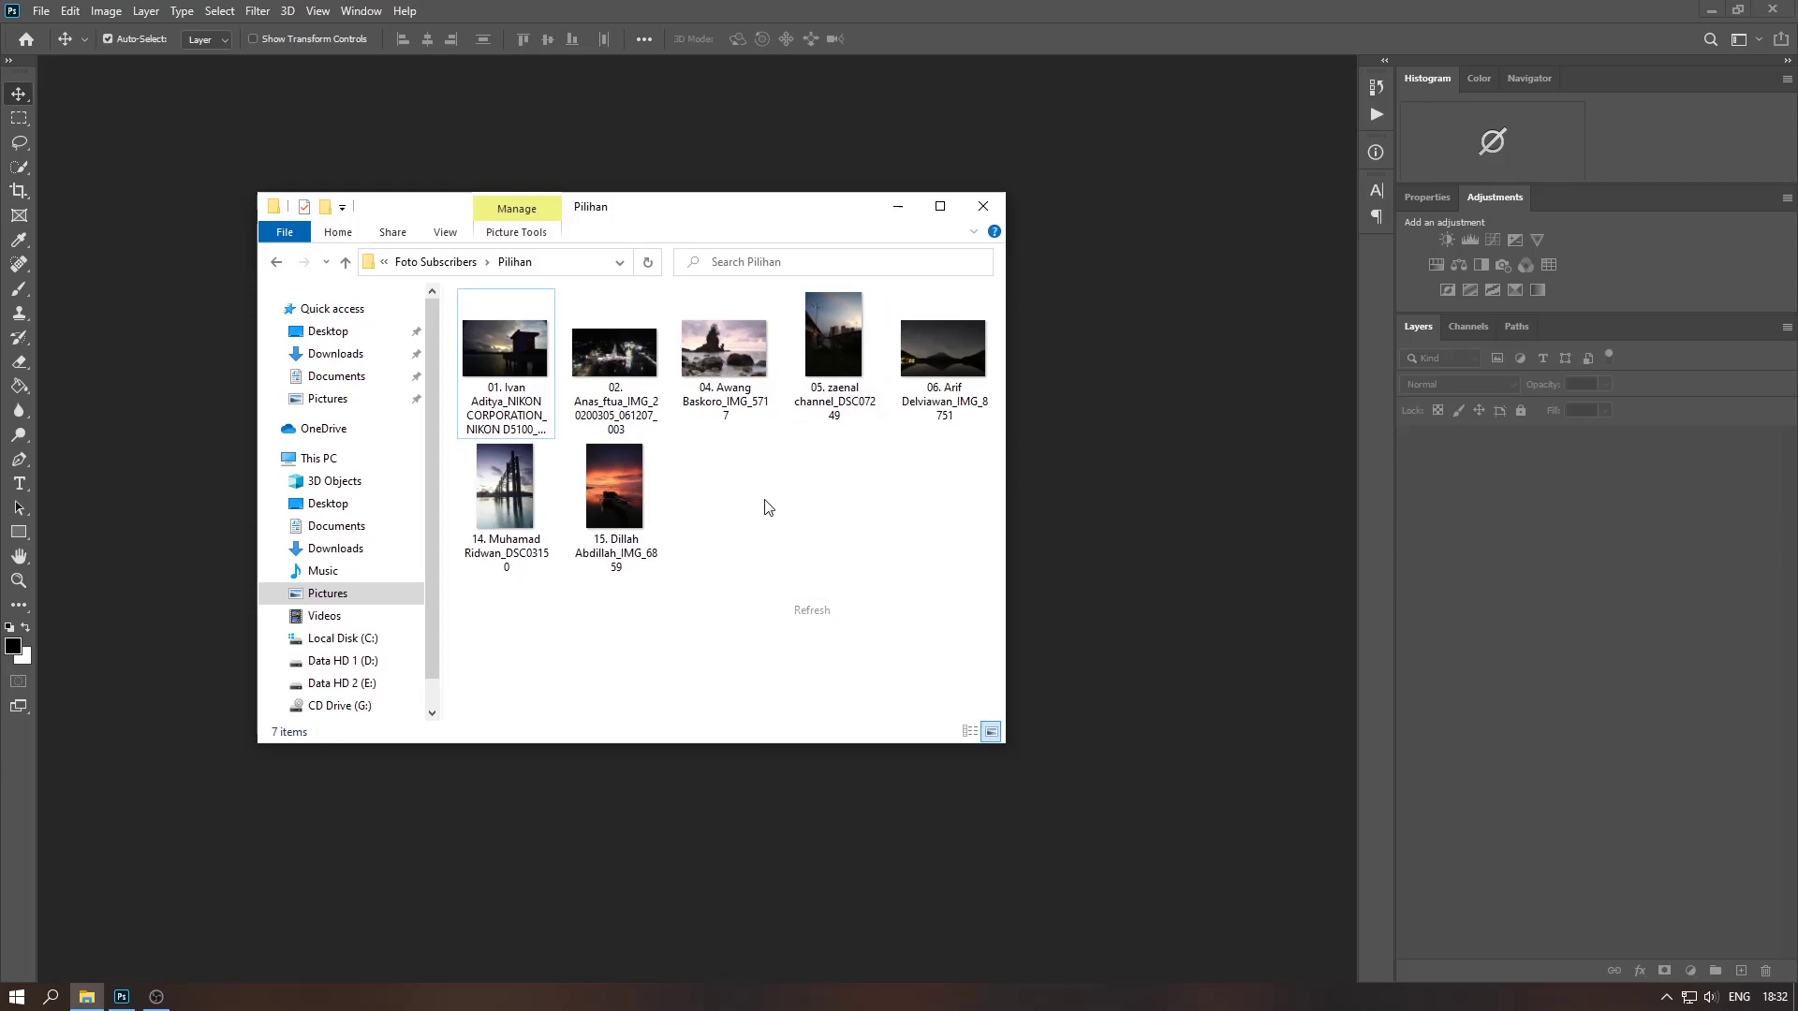
- Minimize the folder, later restore it, and select the pier photo numbered 14
{"action": "left_click", "coordinate": [897, 206]}
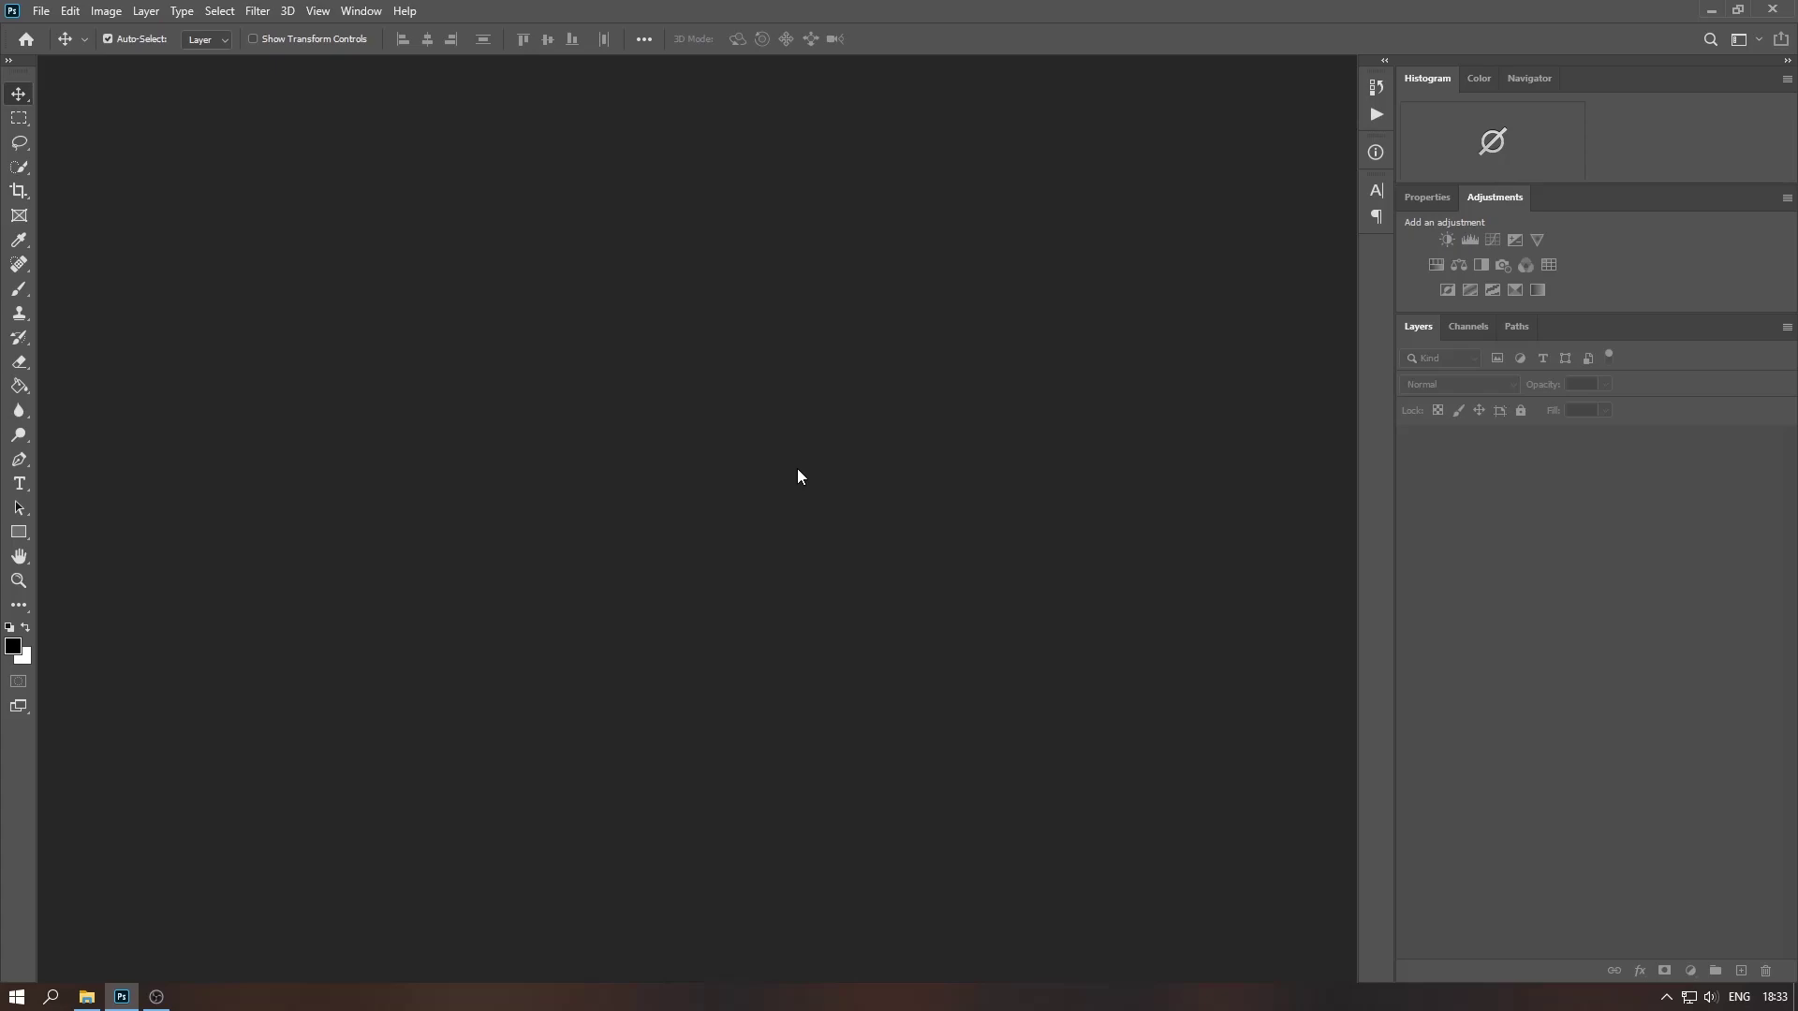
{"action": "left_click", "coordinate": [85, 998]}
{"action": "left_click", "coordinate": [513, 503]}
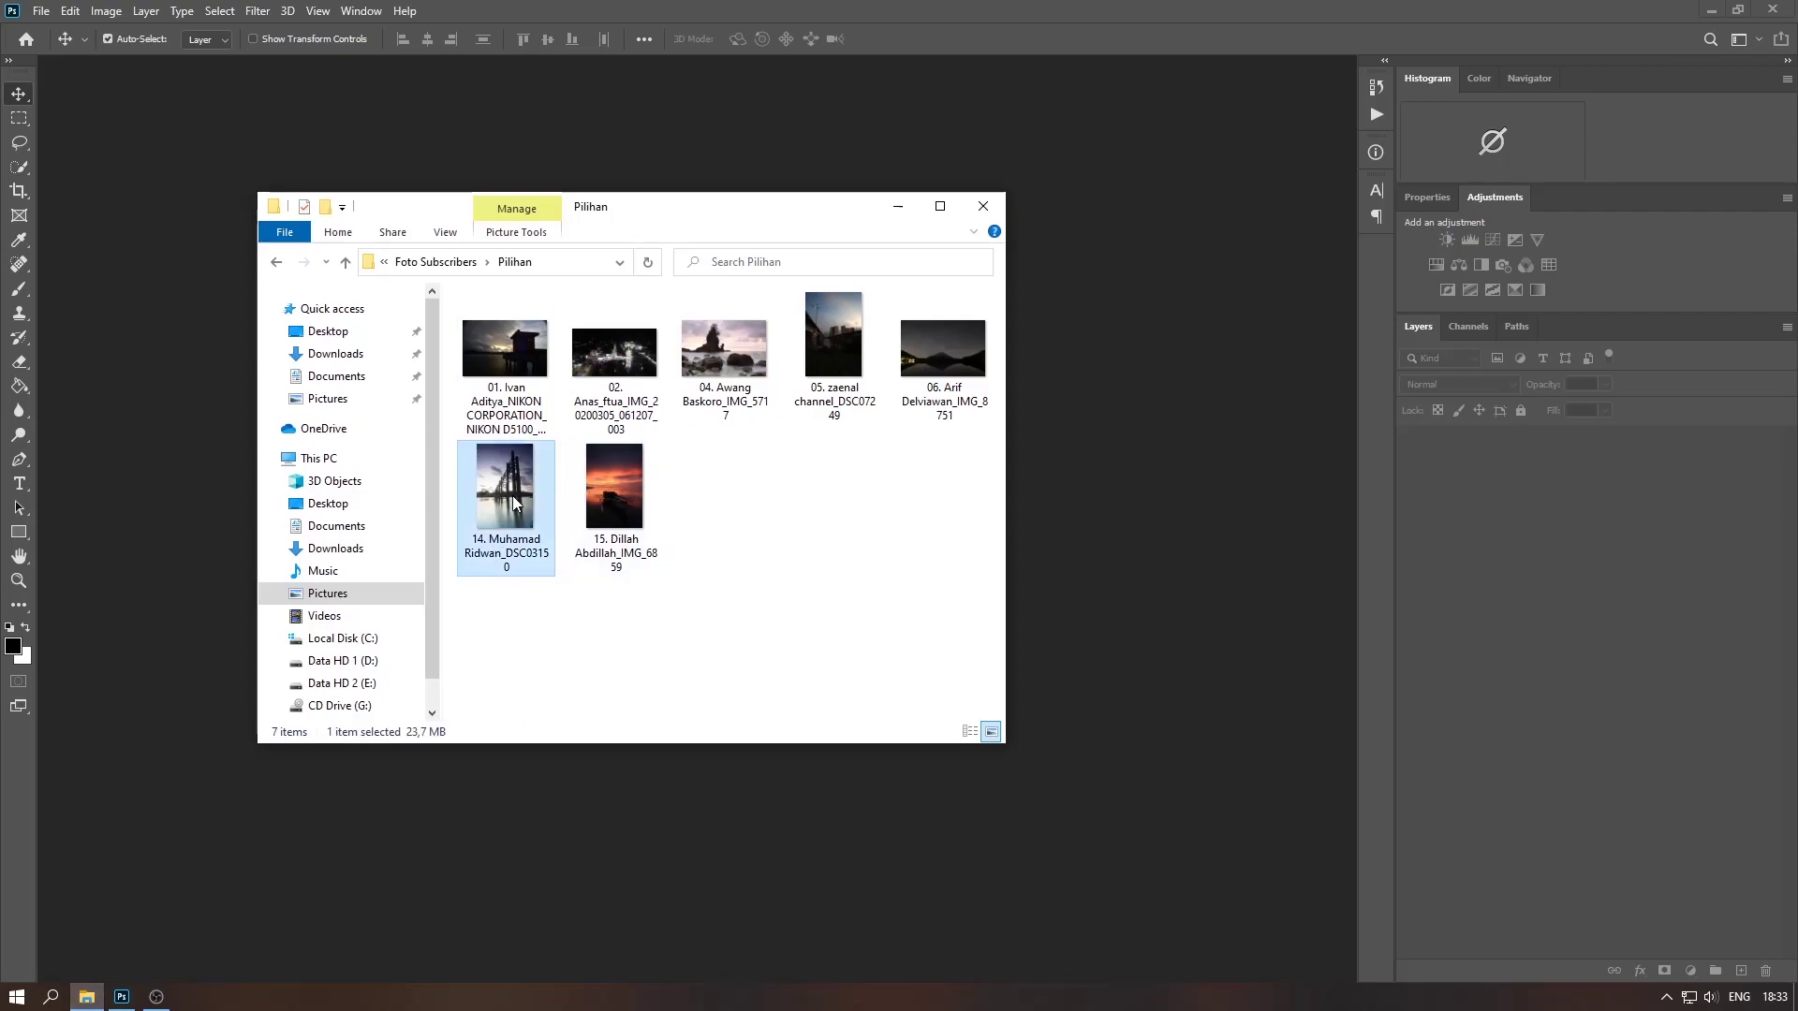
- Open photo 14 in Camera Raw and enable lens profile corrections
{"action": "left_click_drag", "start_coordinate": [513, 503], "coordinate": [1047, 459]}
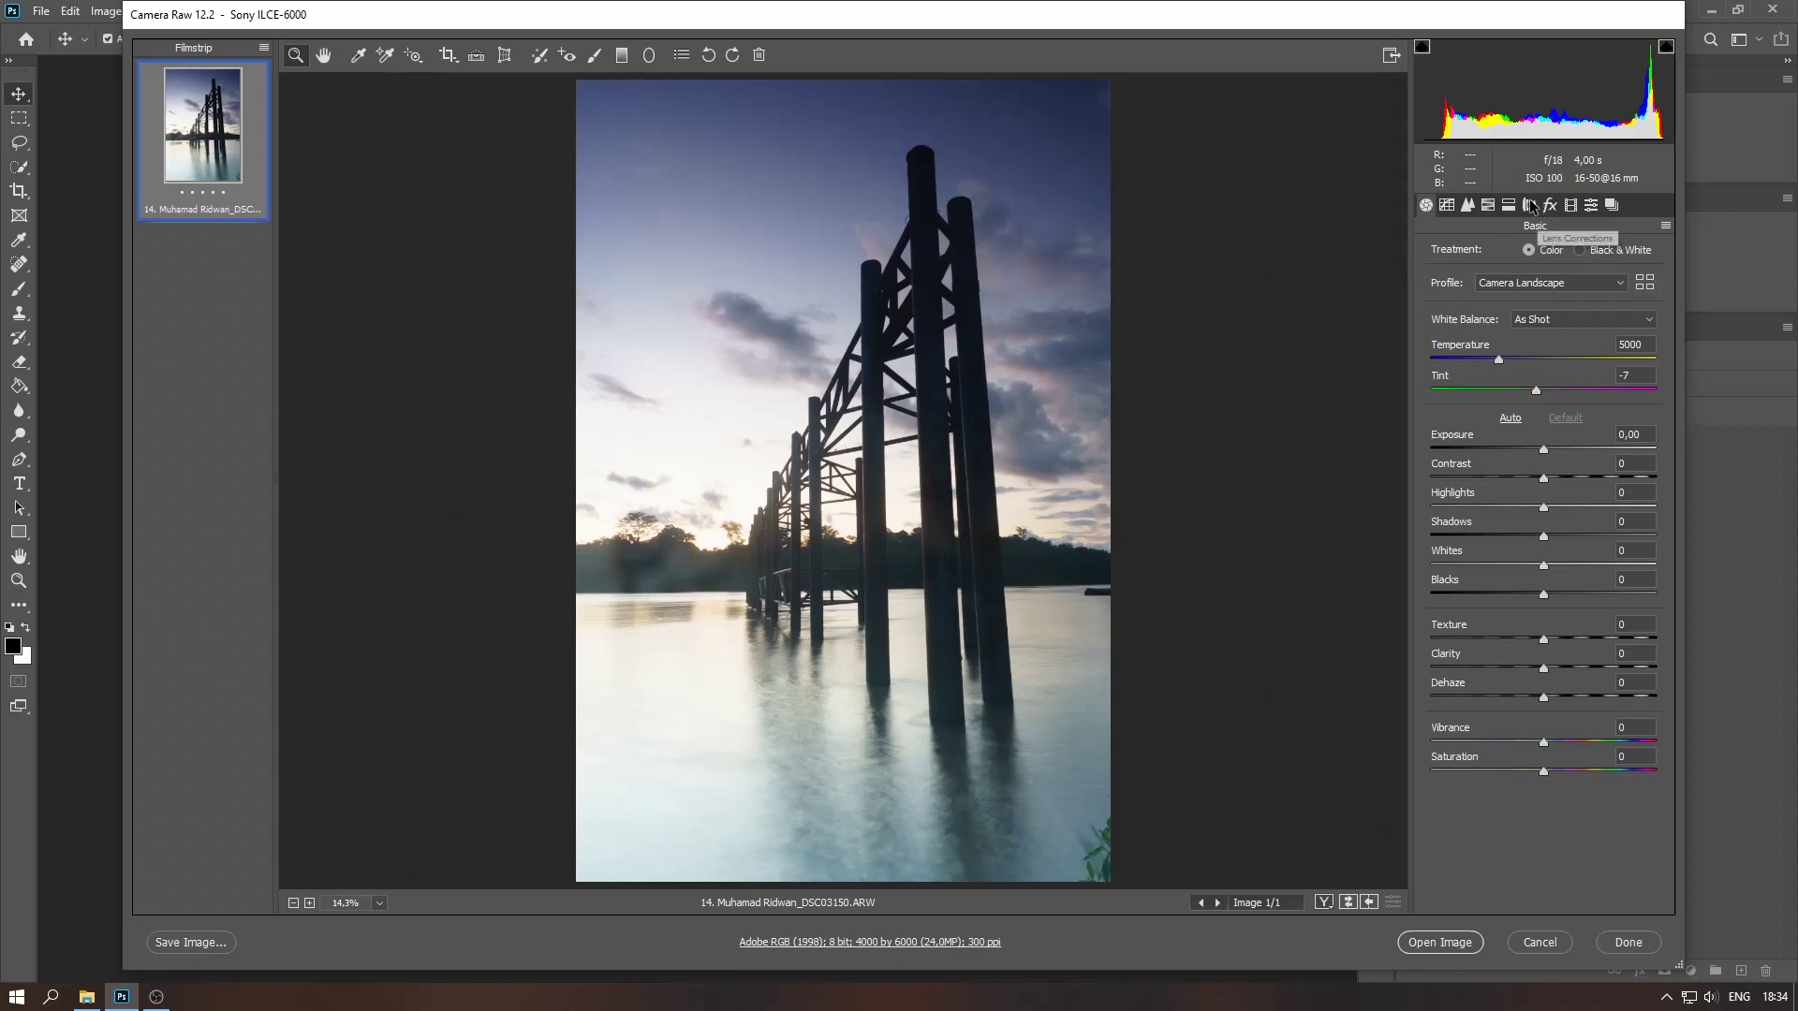
{"action": "left_click", "coordinate": [1531, 206]}
{"action": "left_click", "coordinate": [1517, 312]}
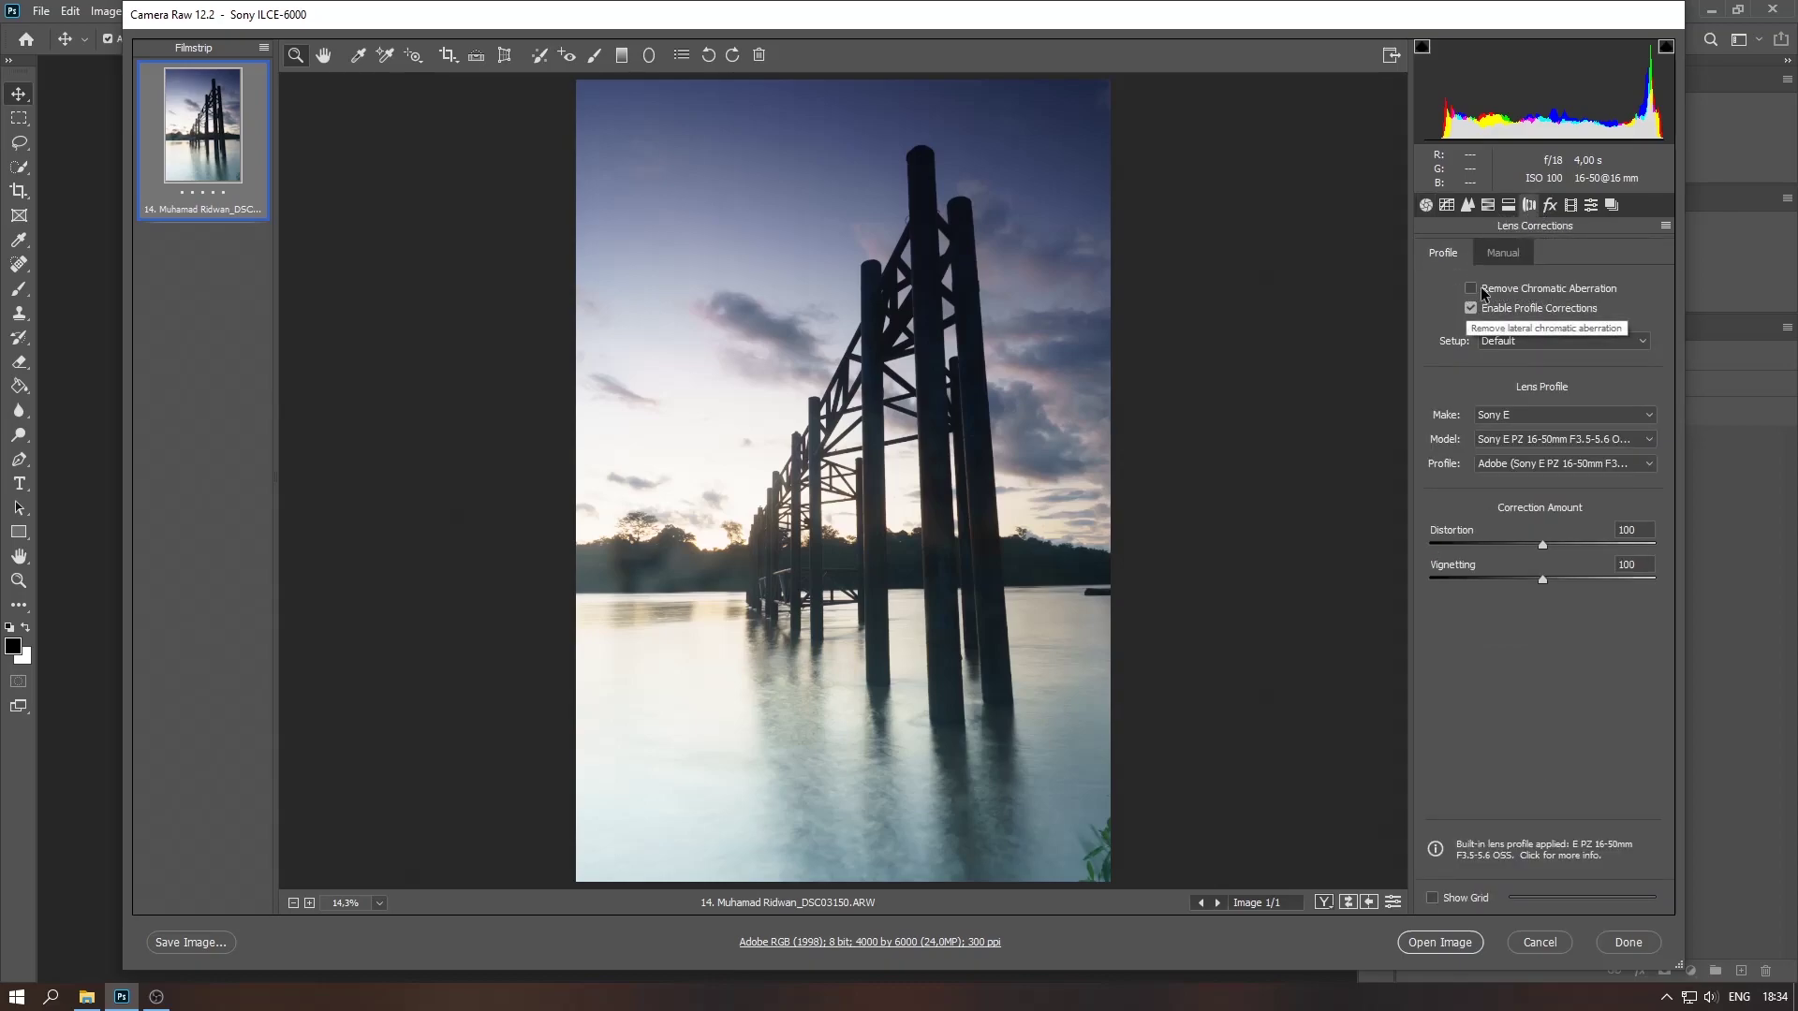
- Auto-tone the photo, then set Highlights -79, Shadows +53 and Contrast +17
{"action": "left_click", "coordinate": [1425, 205]}
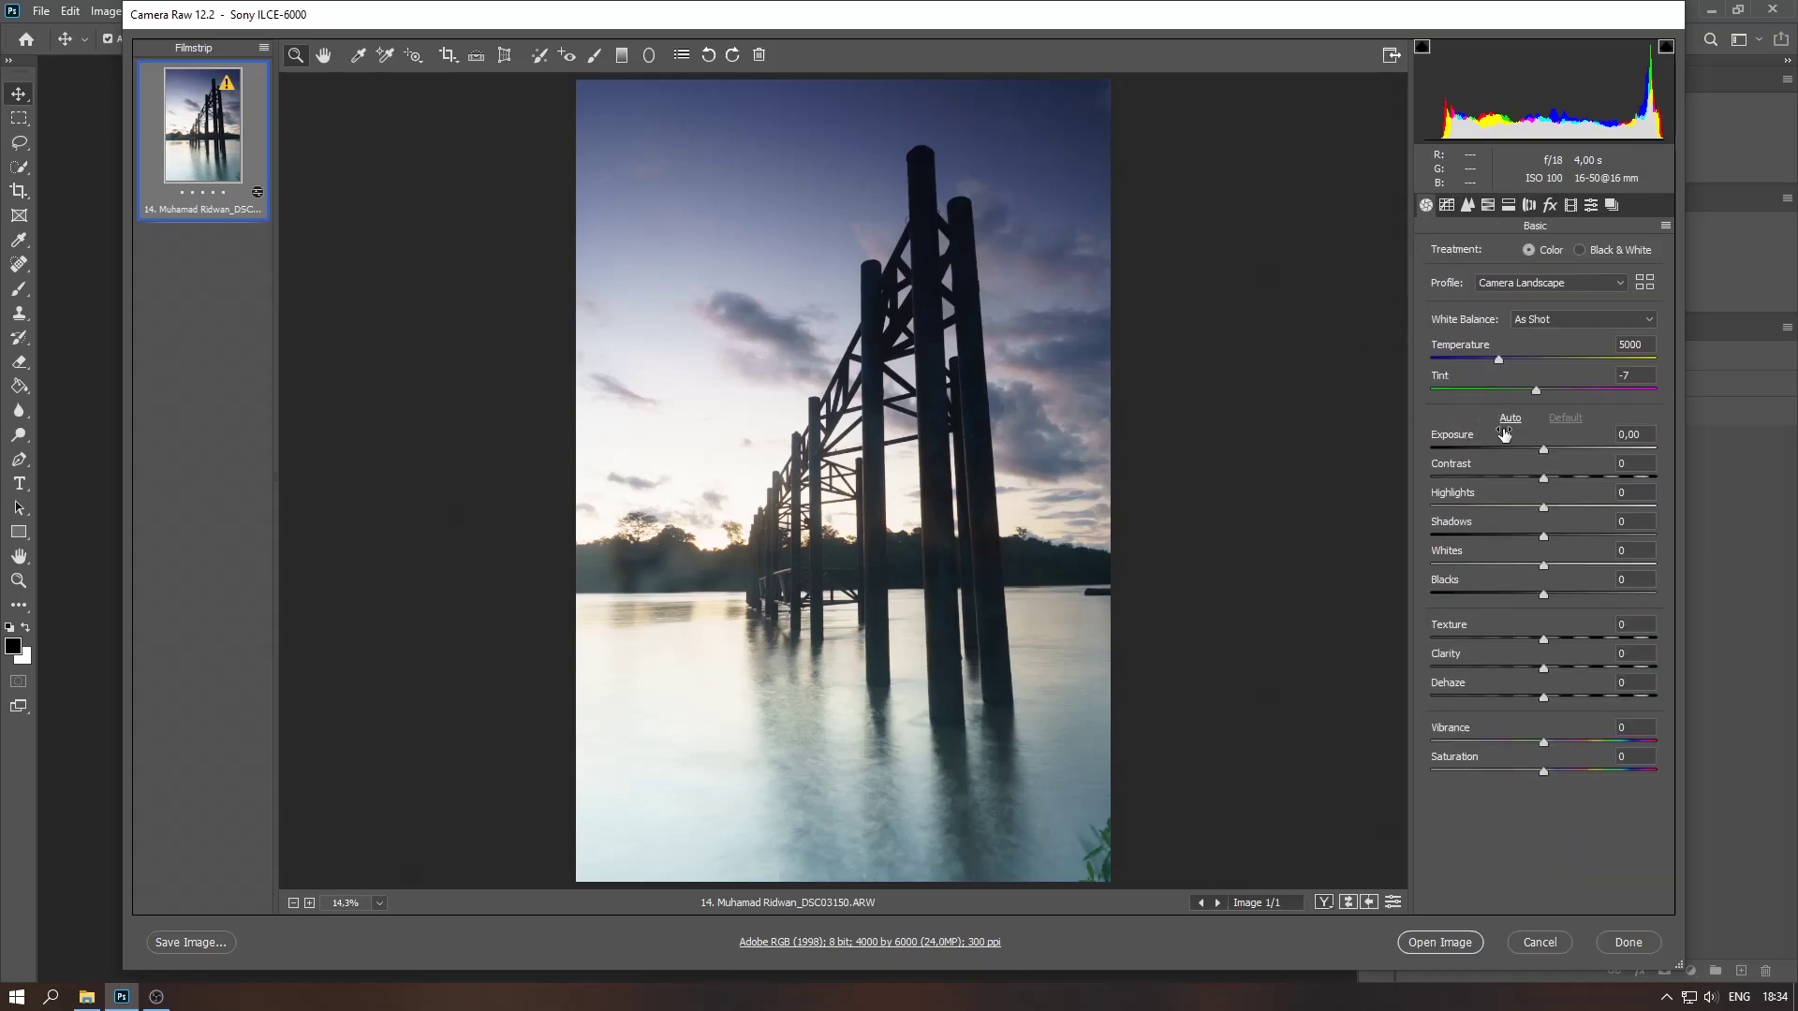
{"action": "left_click", "coordinate": [1509, 419]}
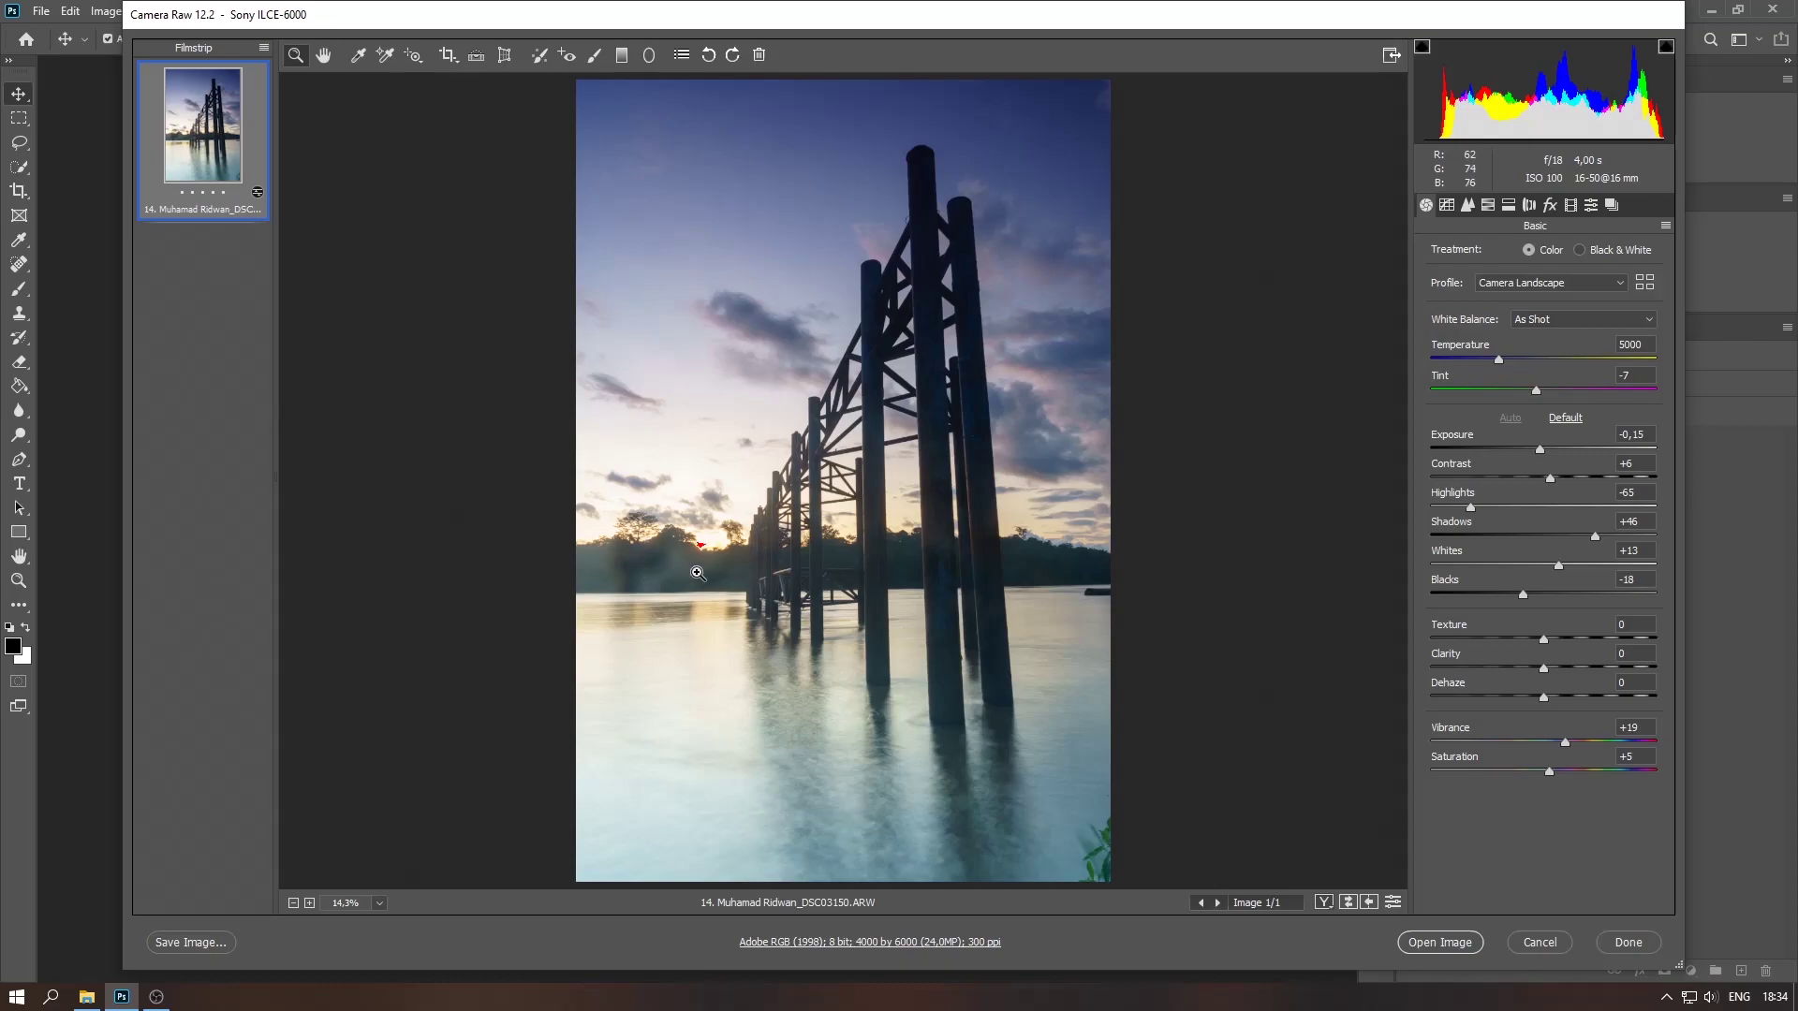
{"action": "left_click_drag", "start_coordinate": [1470, 506], "coordinate": [1454, 507]}
{"action": "mouse_move", "coordinate": [1595, 536]}
{"action": "left_mouse_down"}
{"action": "mouse_move", "coordinate": [1623, 536]}
{"action": "mouse_move", "coordinate": [1603, 536]}
{"action": "left_mouse_up"}
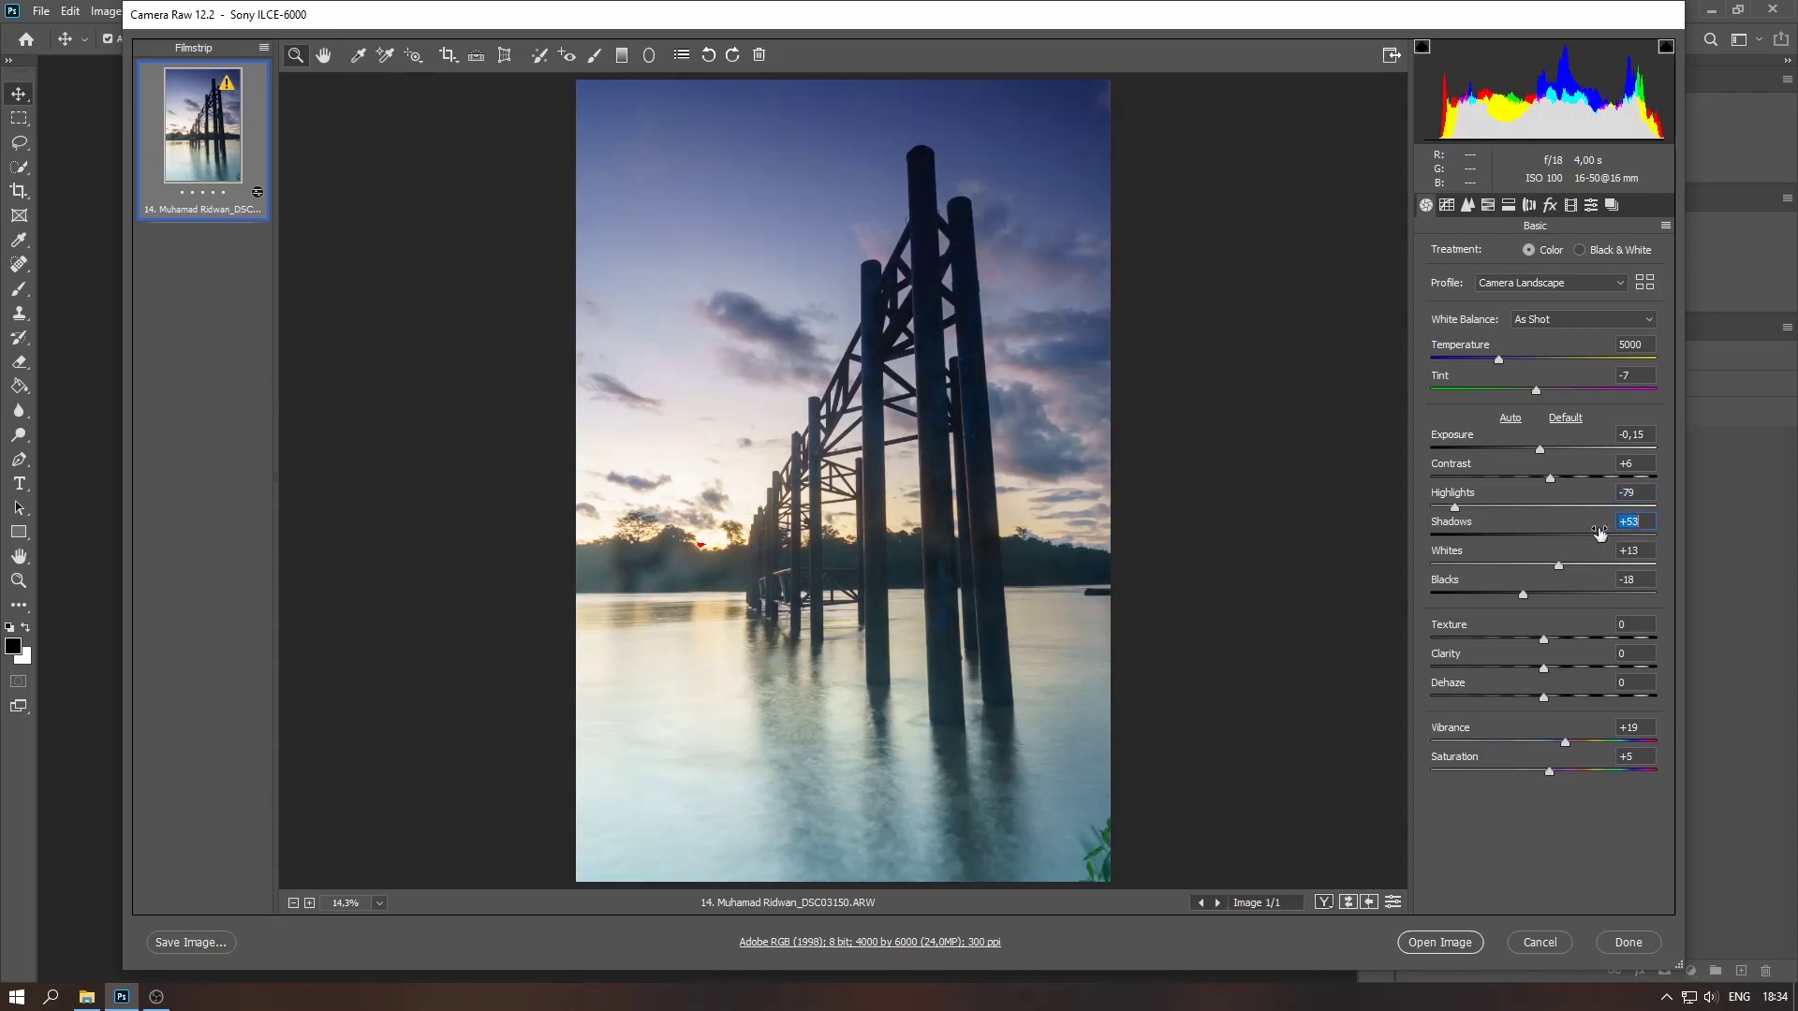
{"action": "mouse_move", "coordinate": [1551, 477]}
{"action": "left_mouse_down"}
{"action": "mouse_move", "coordinate": [1570, 478]}
{"action": "mouse_move", "coordinate": [1520, 449]}
{"action": "mouse_move", "coordinate": [1538, 449]}
{"action": "left_mouse_up"}
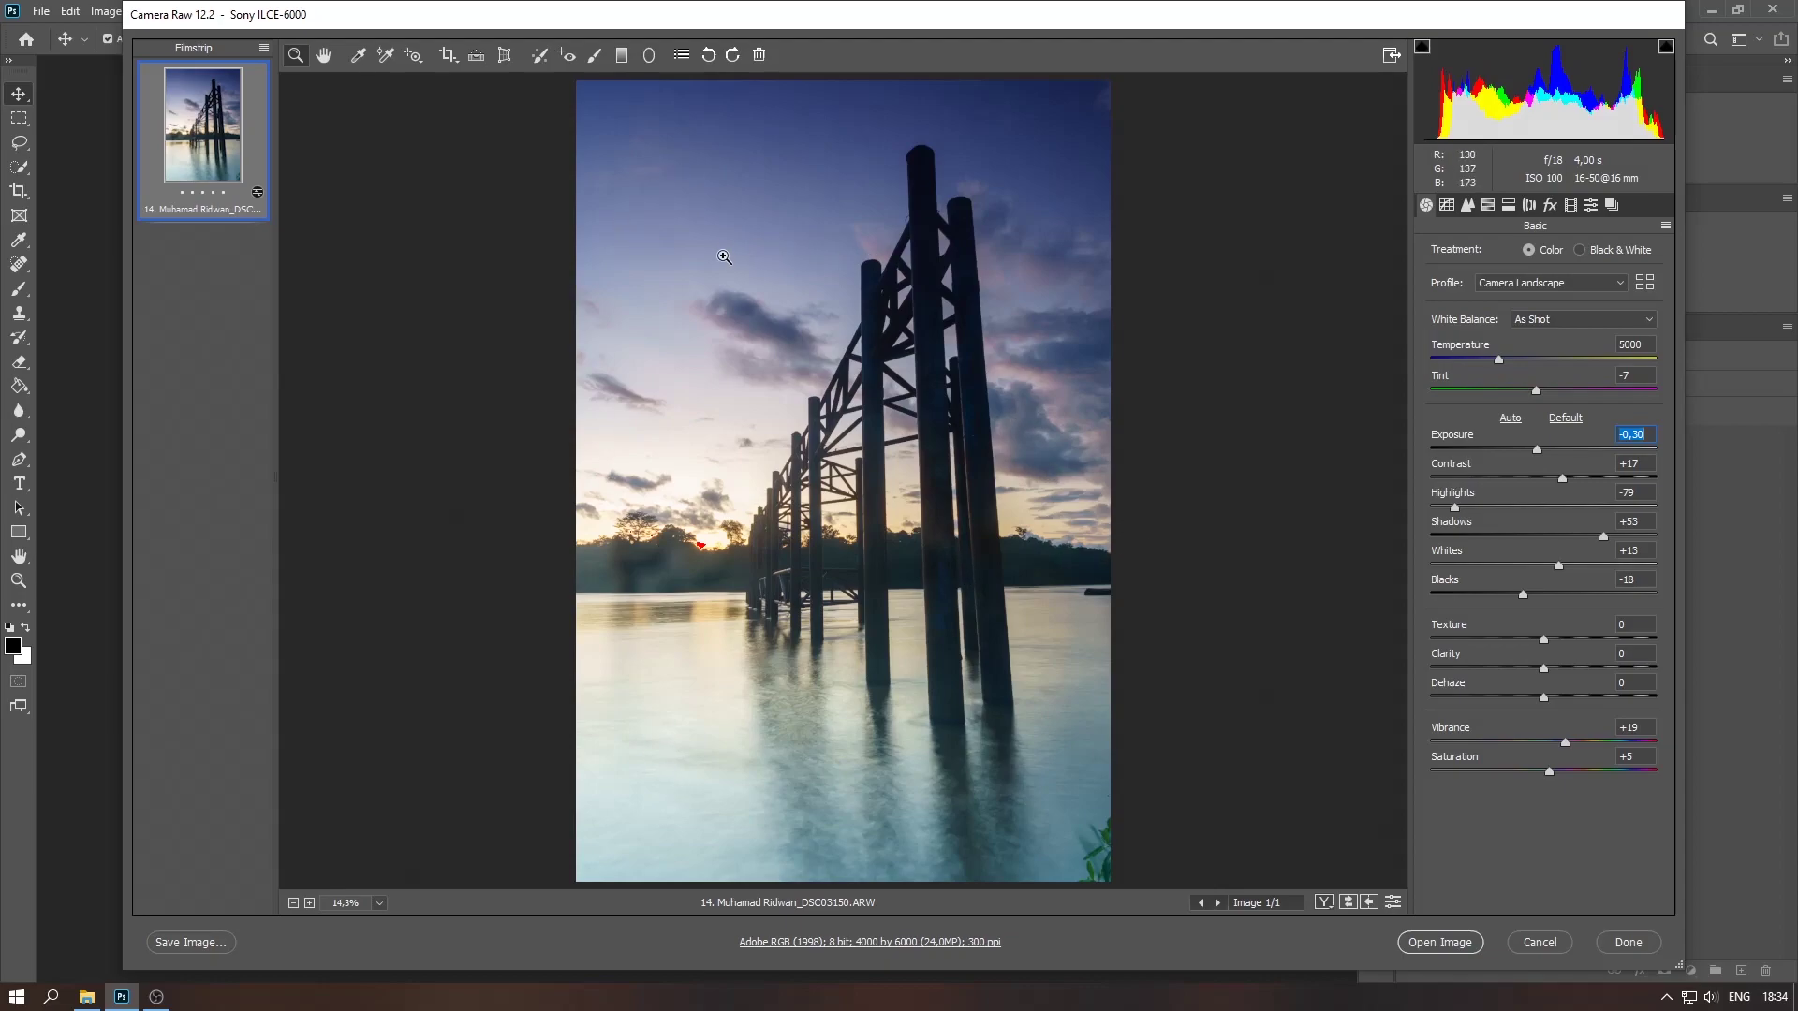
{"action": "left_click", "coordinate": [621, 55]}
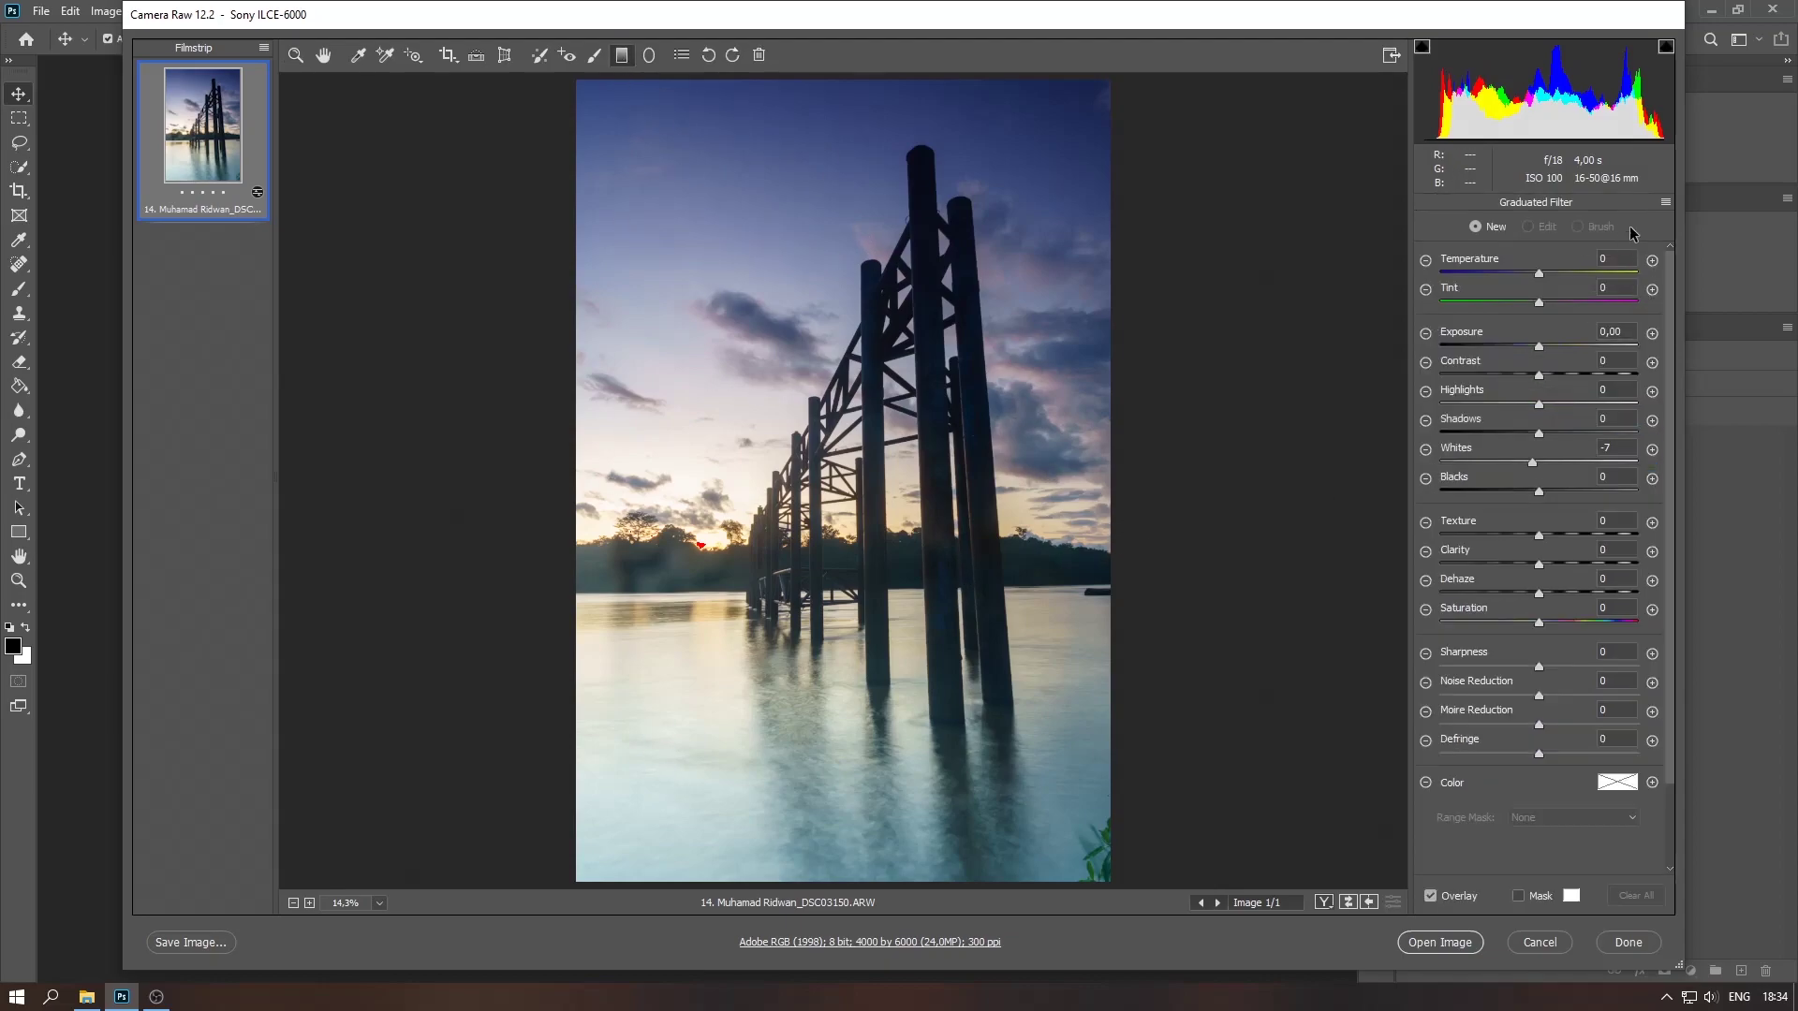
- Add a graduated filter across the horizon with Exposure -0.75
{"action": "left_click", "coordinate": [1665, 201]}
{"action": "left_click", "coordinate": [1664, 245]}
{"action": "left_click", "coordinate": [1535, 346]}
{"action": "left_click_drag", "start_coordinate": [659, 531], "coordinate": [1033, 531]}
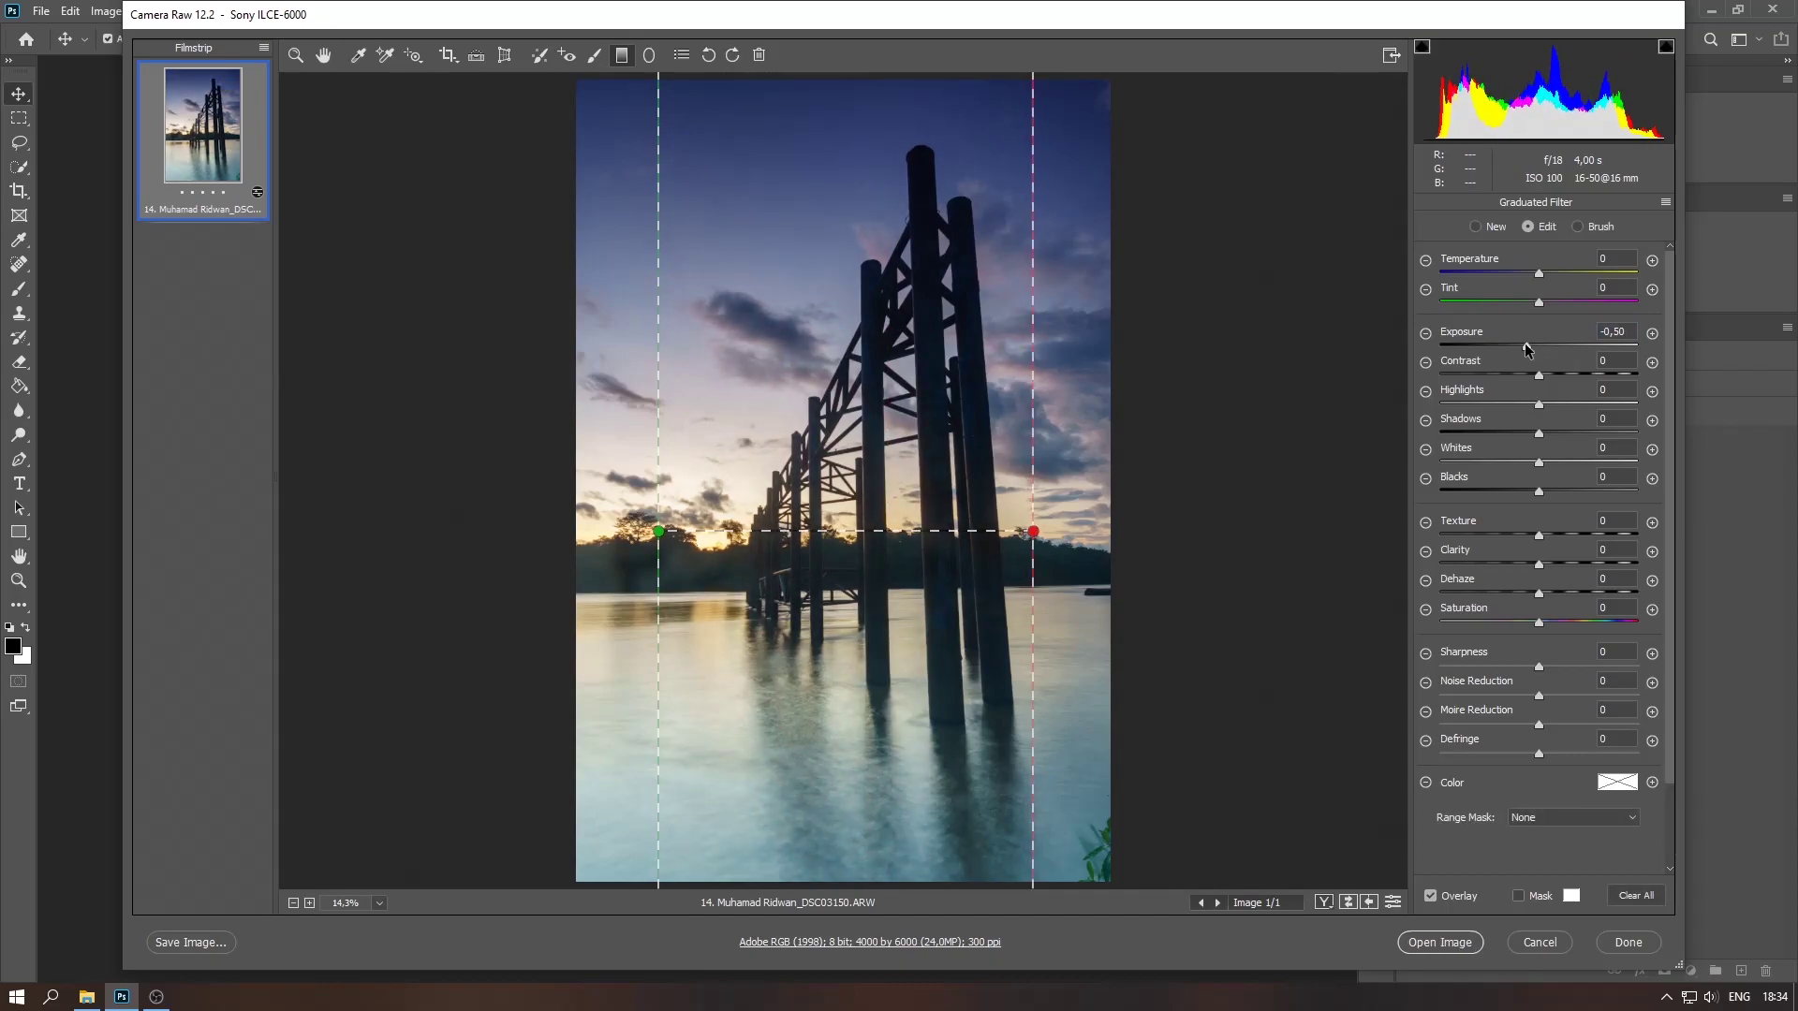
{"action": "left_click_drag", "start_coordinate": [1527, 349], "coordinate": [1521, 350]}
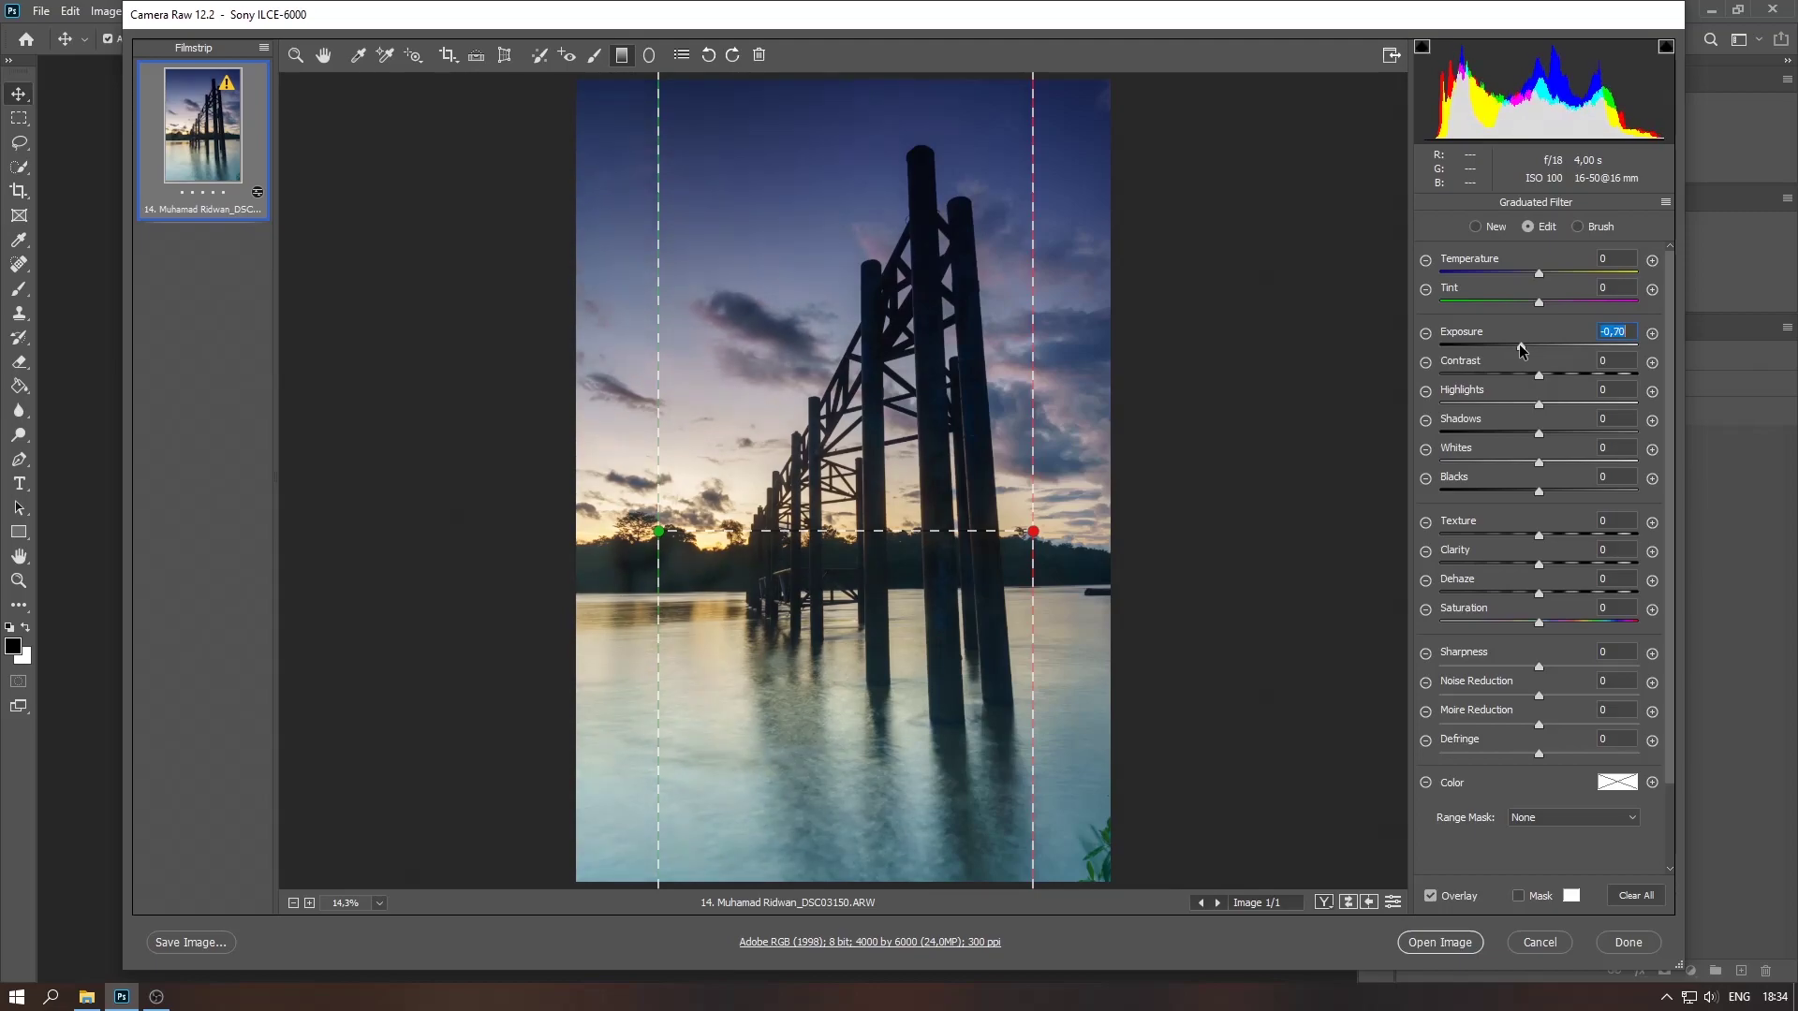
{"action": "left_click_drag", "start_coordinate": [1520, 350], "coordinate": [1520, 350]}
- Warm the white balance to Temperature 5500 with Tint -4
{"action": "key", "text": "h"}
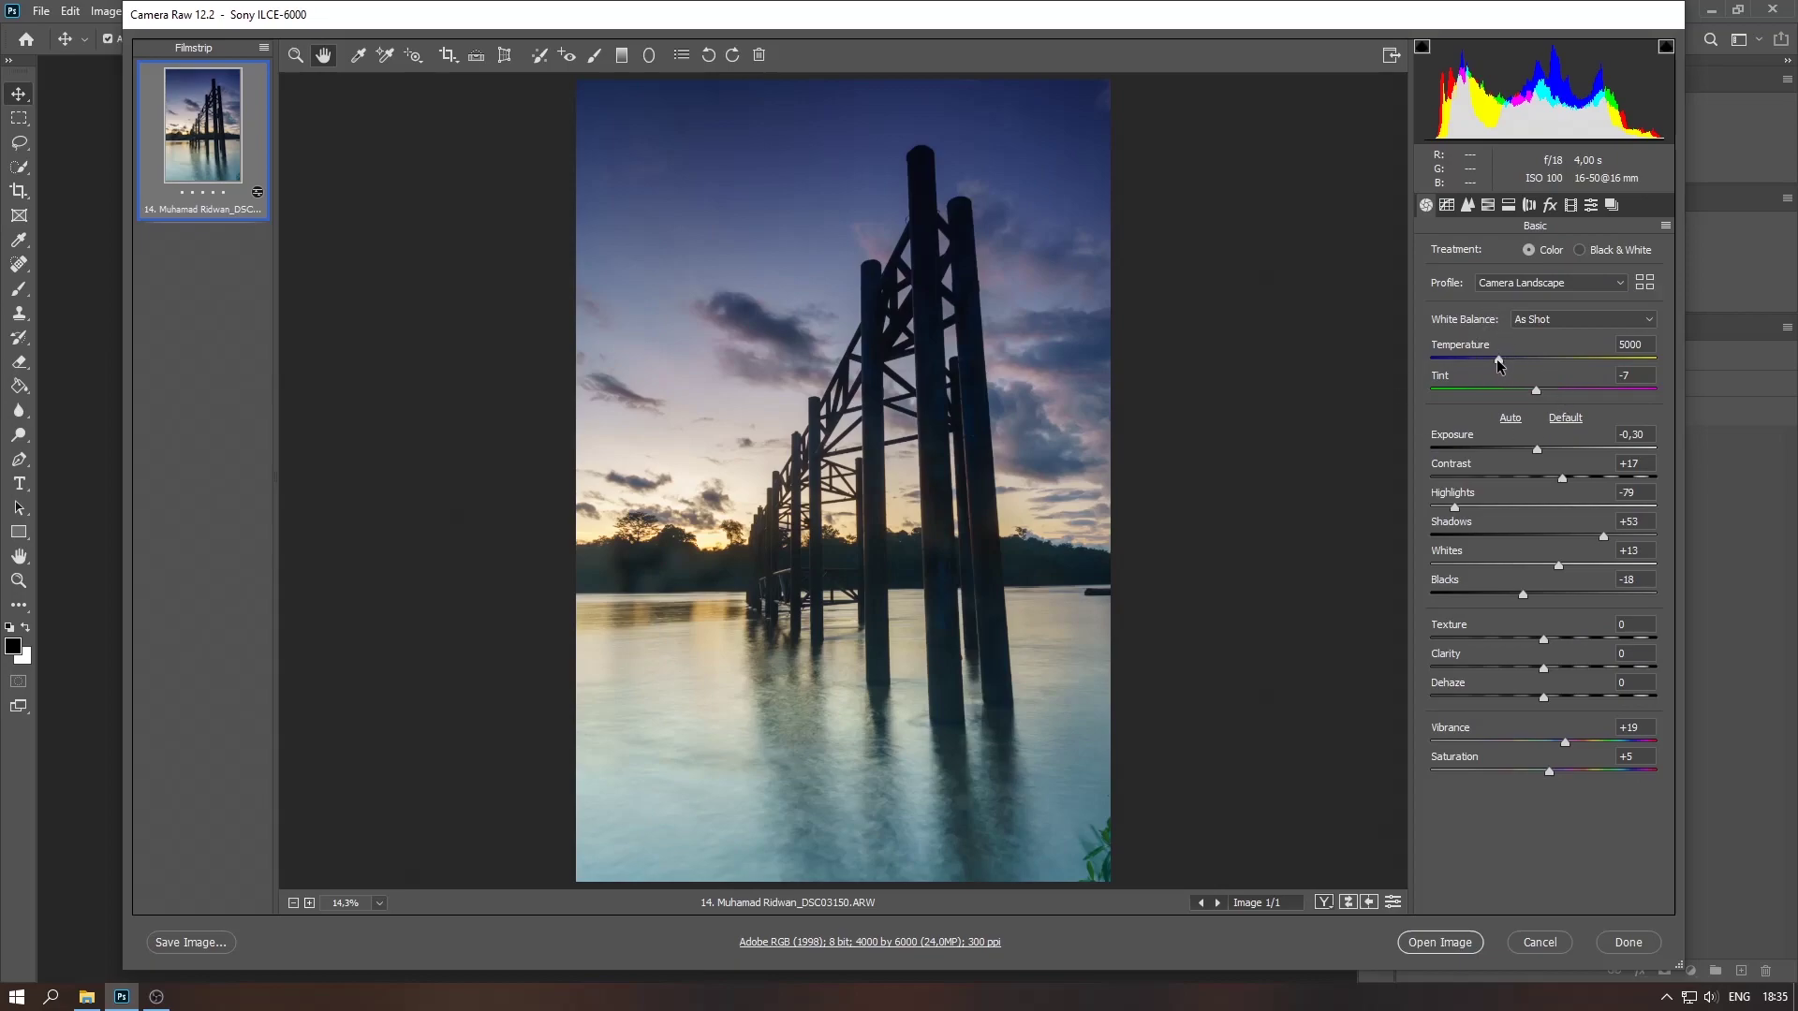
{"action": "mouse_move", "coordinate": [1499, 361]}
{"action": "left_mouse_down"}
{"action": "mouse_move", "coordinate": [1577, 392]}
{"action": "mouse_move", "coordinate": [1536, 389]}
{"action": "left_mouse_up"}
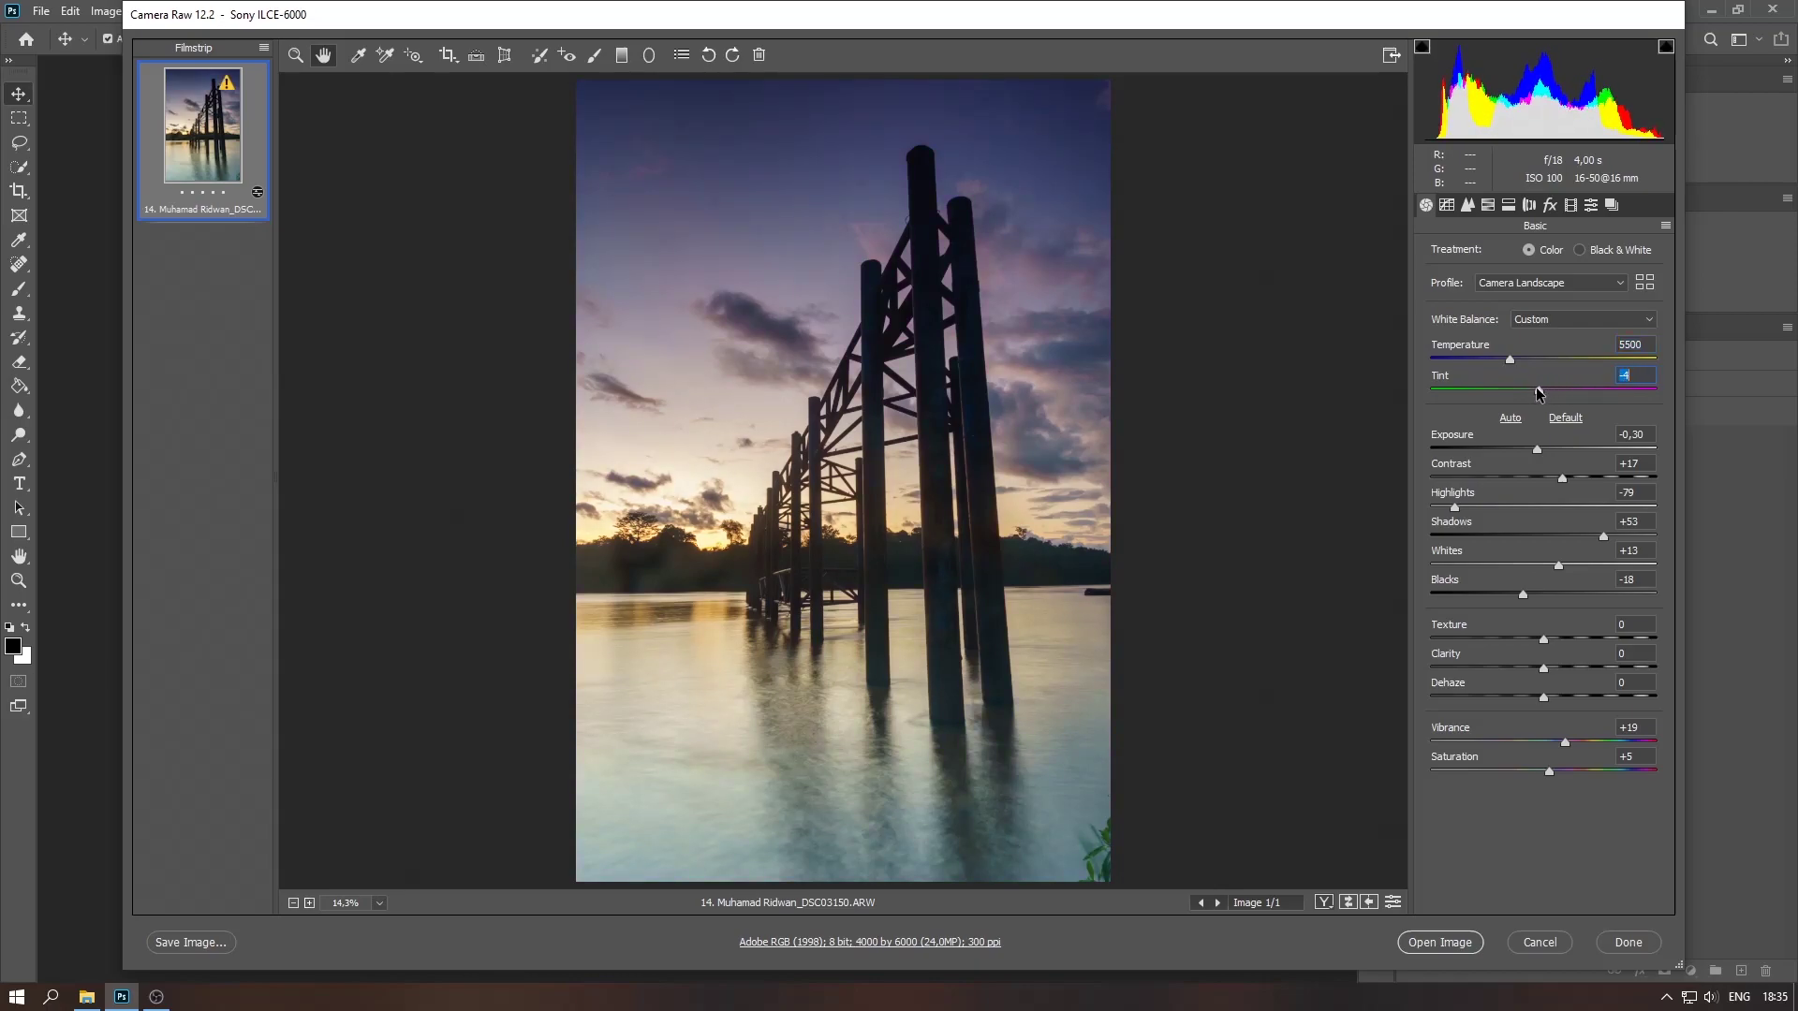
{"action": "left_click", "coordinate": [1488, 206]}
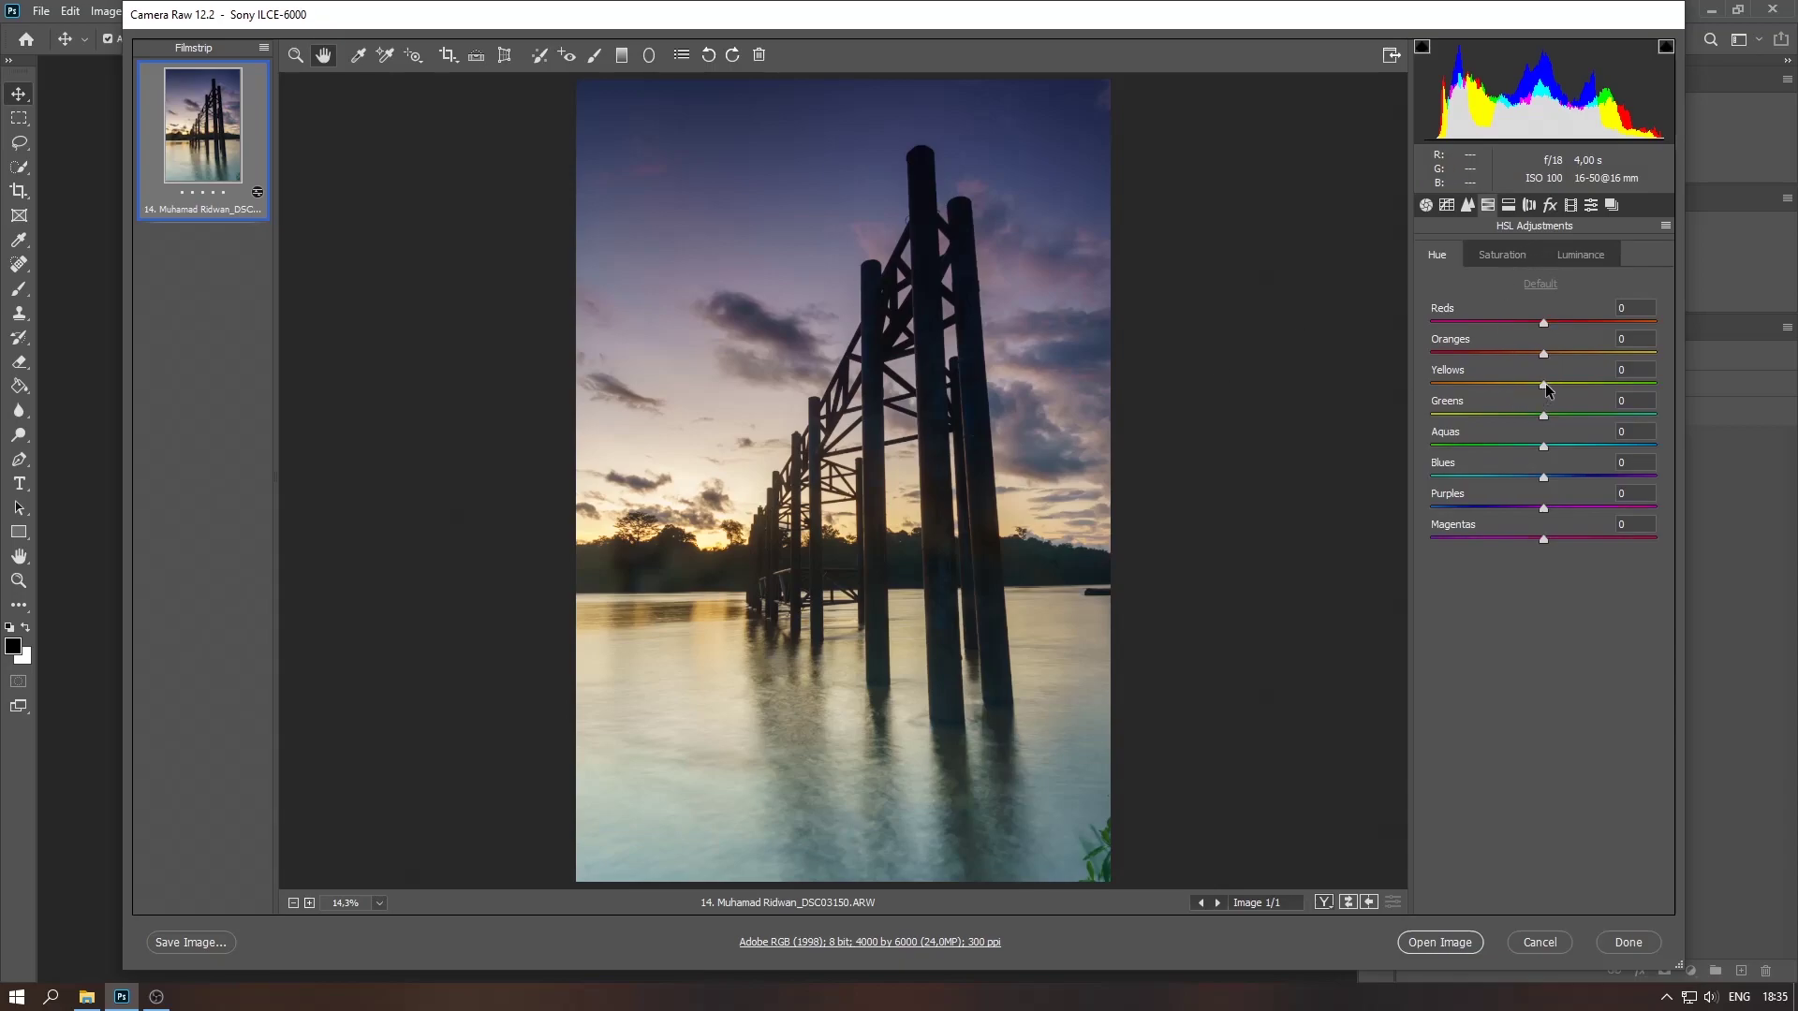
- Shift the Yellows hue toward orange and boost Oranges and Yellows saturation to about +43
{"action": "mouse_move", "coordinate": [1543, 386]}
{"action": "left_mouse_down"}
{"action": "mouse_move", "coordinate": [1462, 387]}
{"action": "mouse_move", "coordinate": [1495, 385]}
{"action": "mouse_move", "coordinate": [1509, 354]}
{"action": "left_mouse_up"}
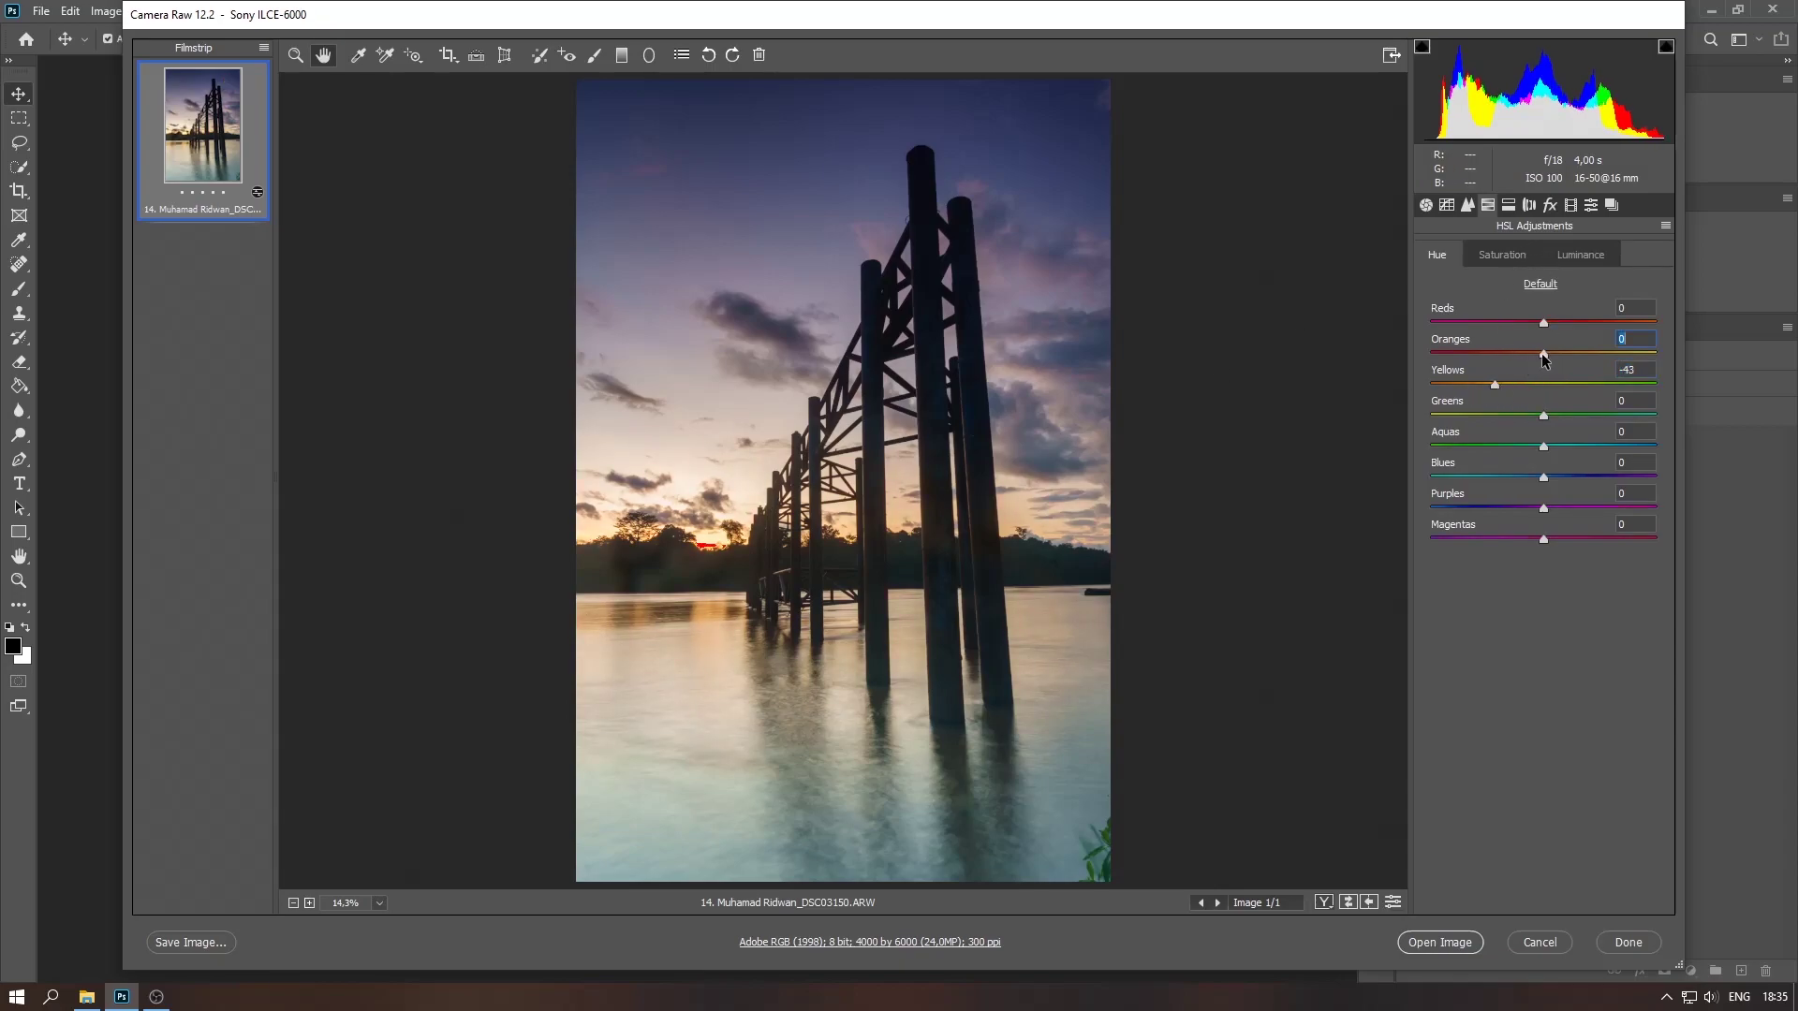
{"action": "left_click", "coordinate": [1506, 255]}
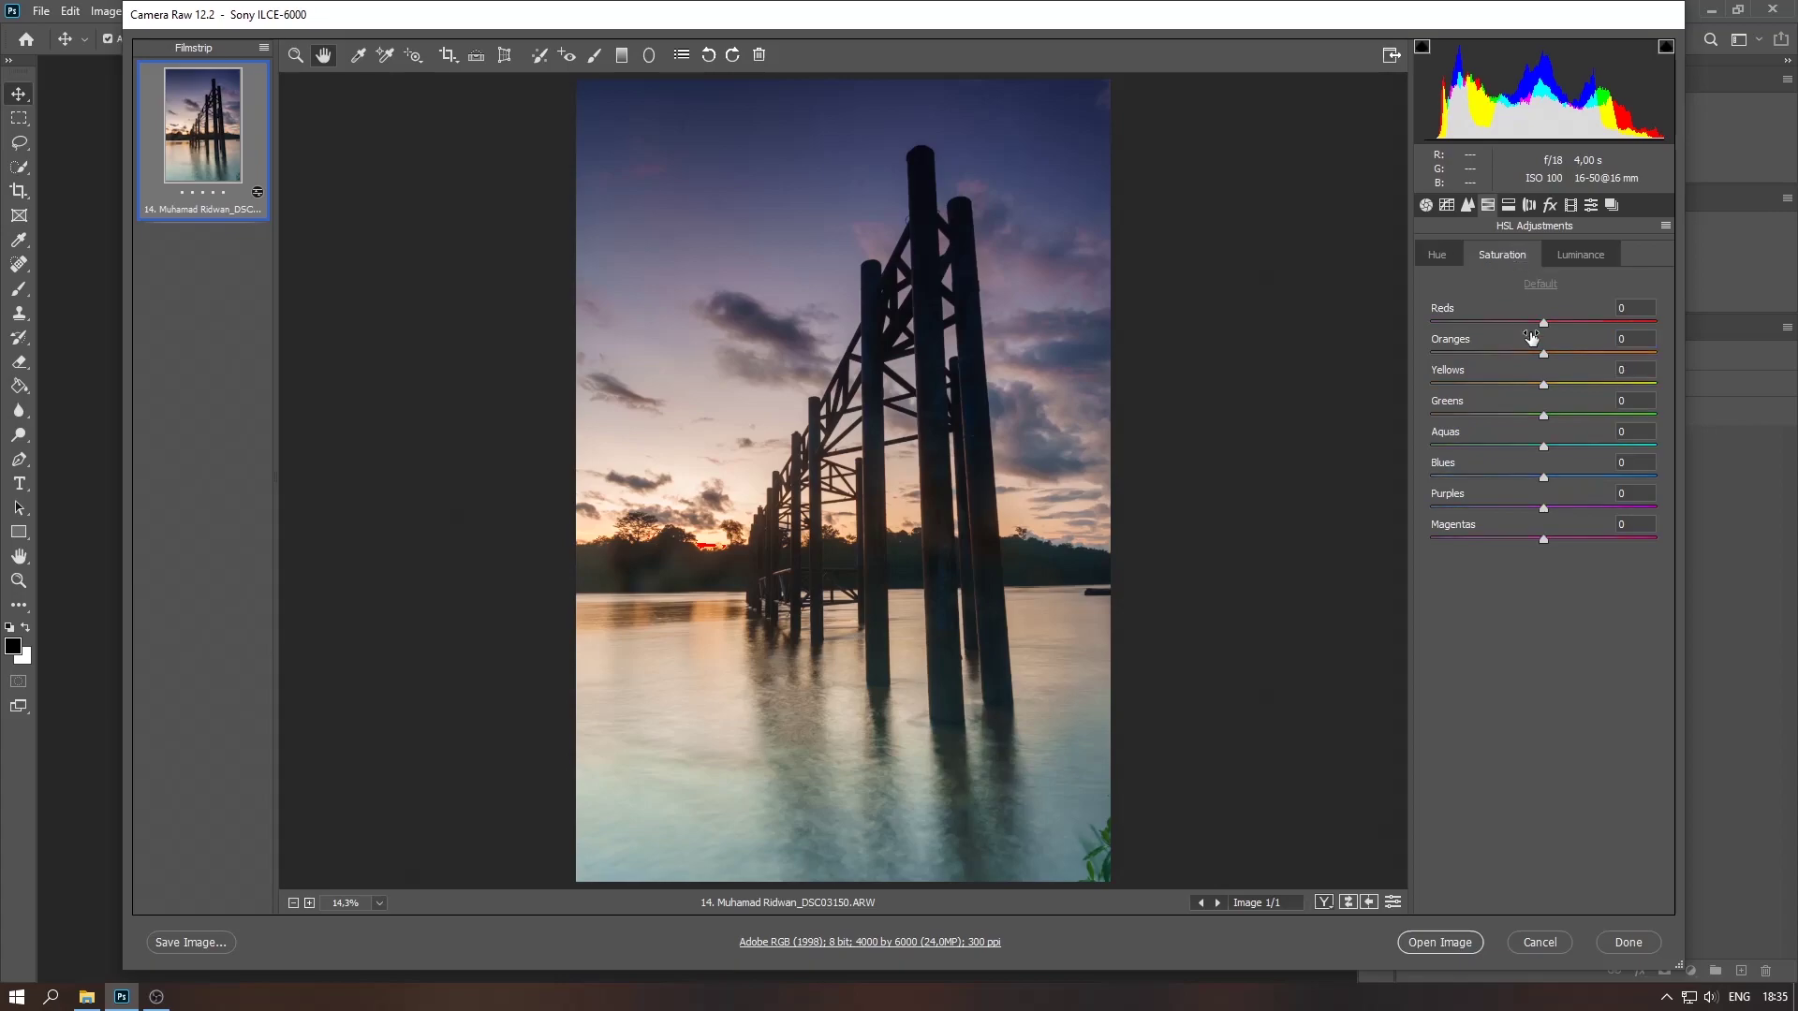
{"action": "mouse_move", "coordinate": [1544, 354]}
{"action": "left_mouse_down"}
{"action": "mouse_move", "coordinate": [1591, 356]}
{"action": "mouse_move", "coordinate": [1590, 385]}
{"action": "left_mouse_up"}
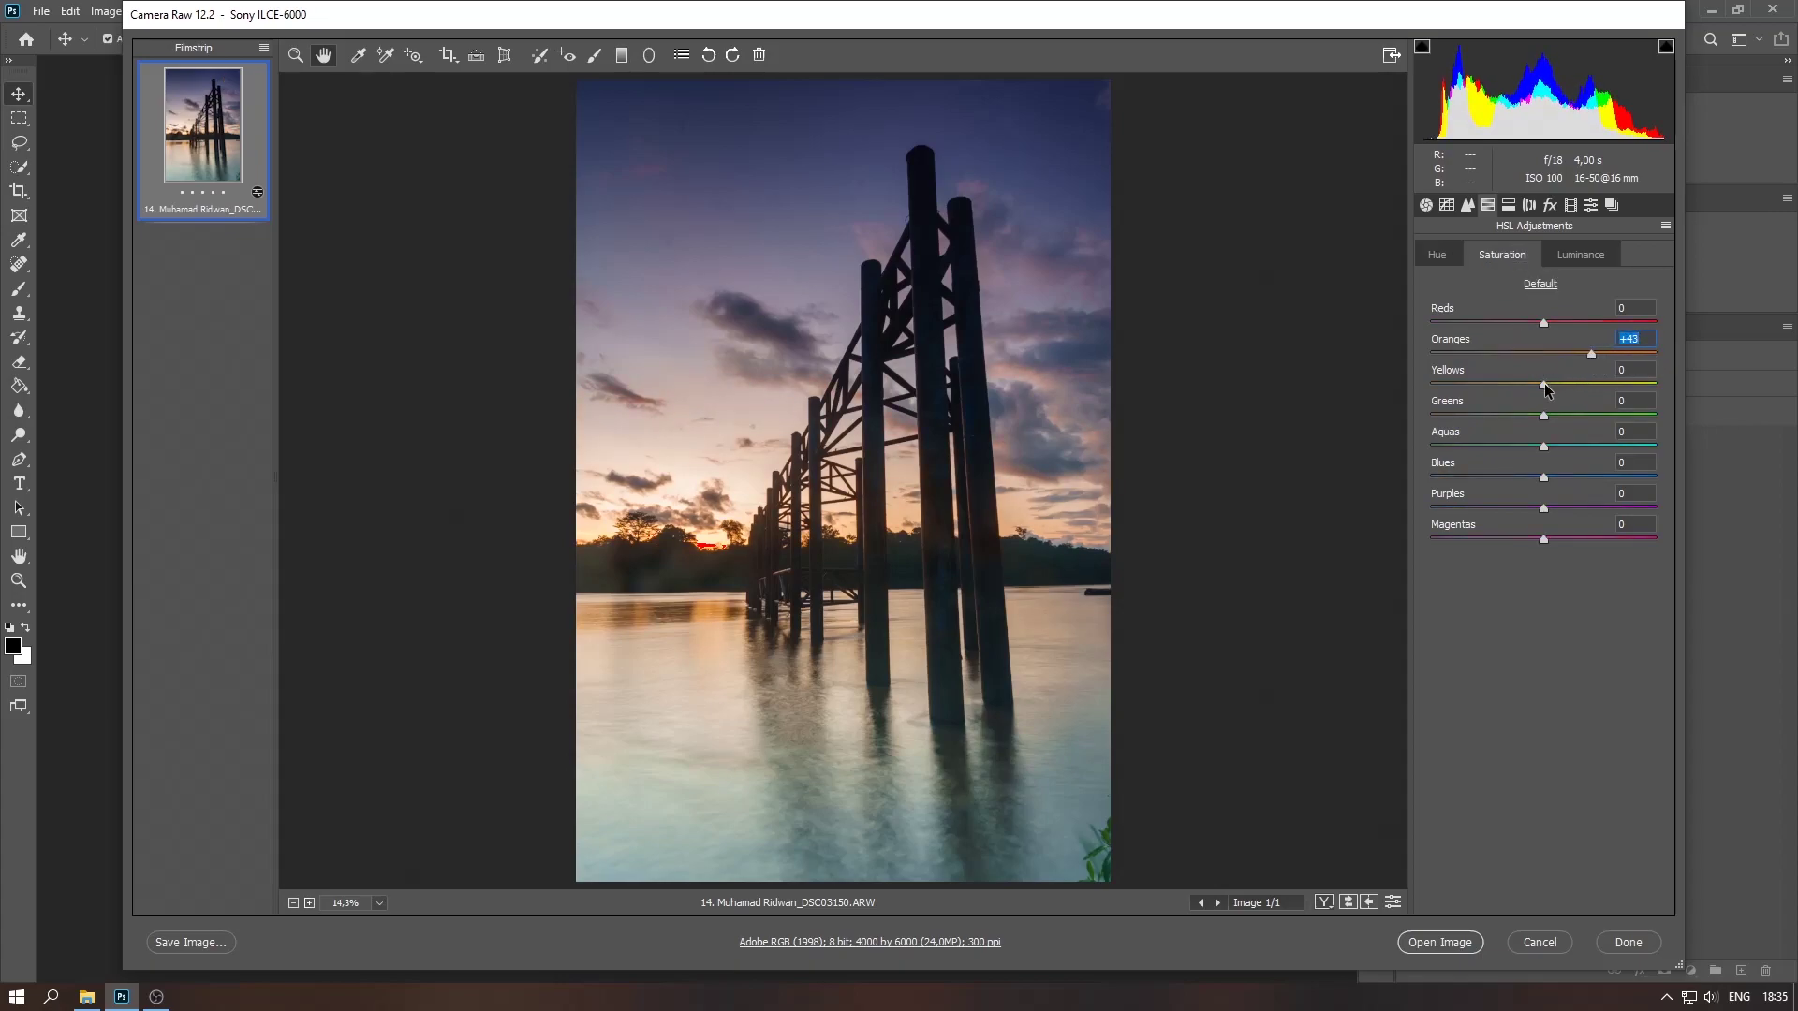
- Paint an Adjustment Brush with Whites -11 over the clipped sunset
{"action": "left_click", "coordinate": [596, 55]}
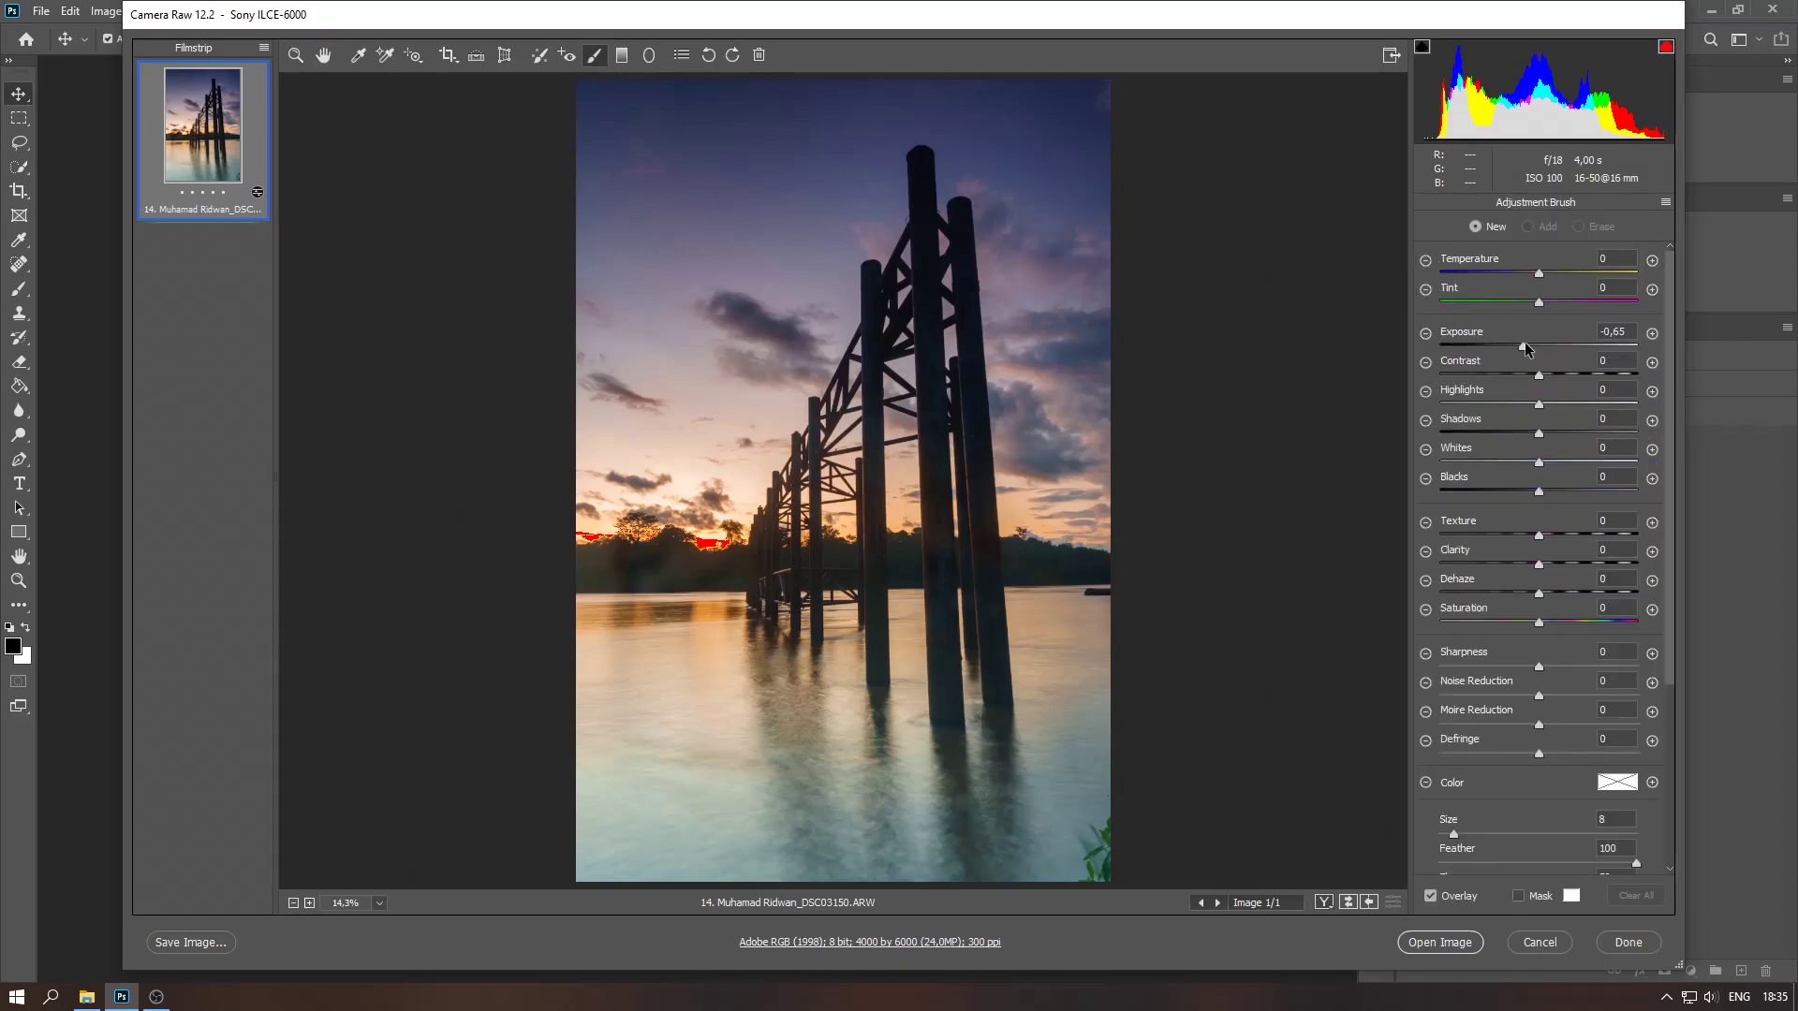
{"action": "left_click", "coordinate": [1664, 202]}
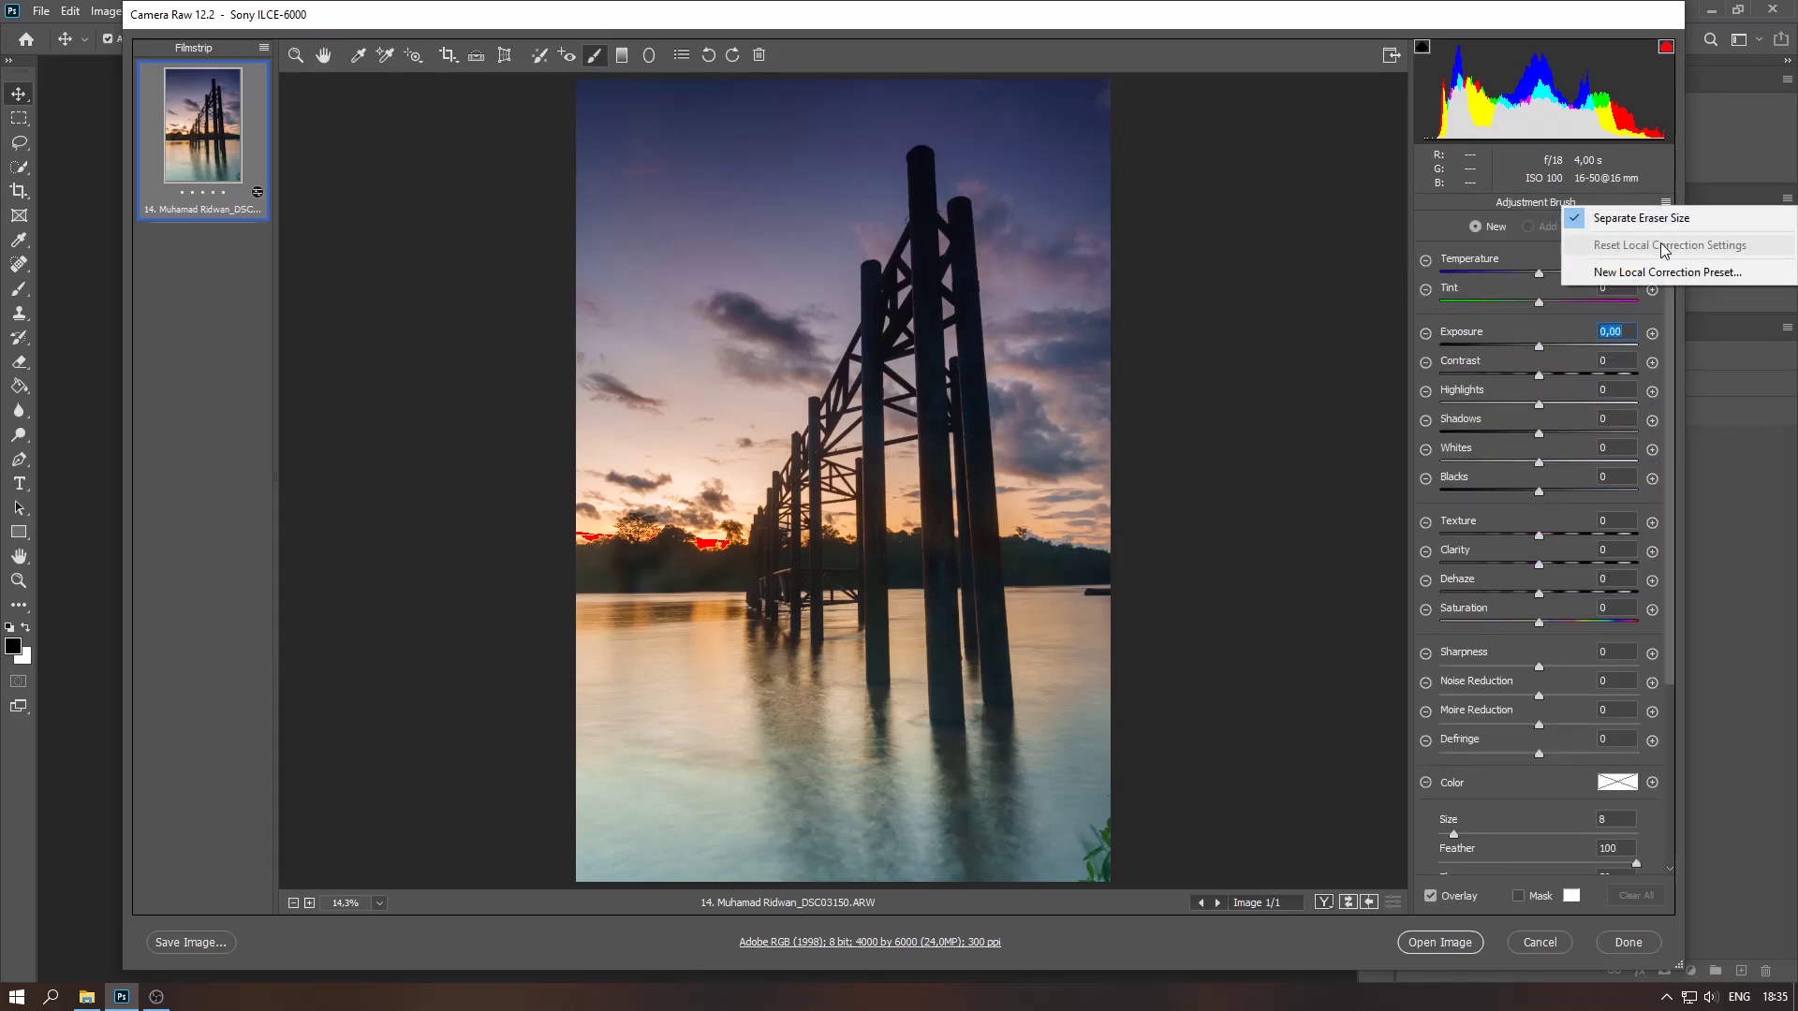
{"action": "left_click", "coordinate": [1546, 42]}
{"action": "left_click_drag", "start_coordinate": [1540, 465], "coordinate": [1528, 466]}
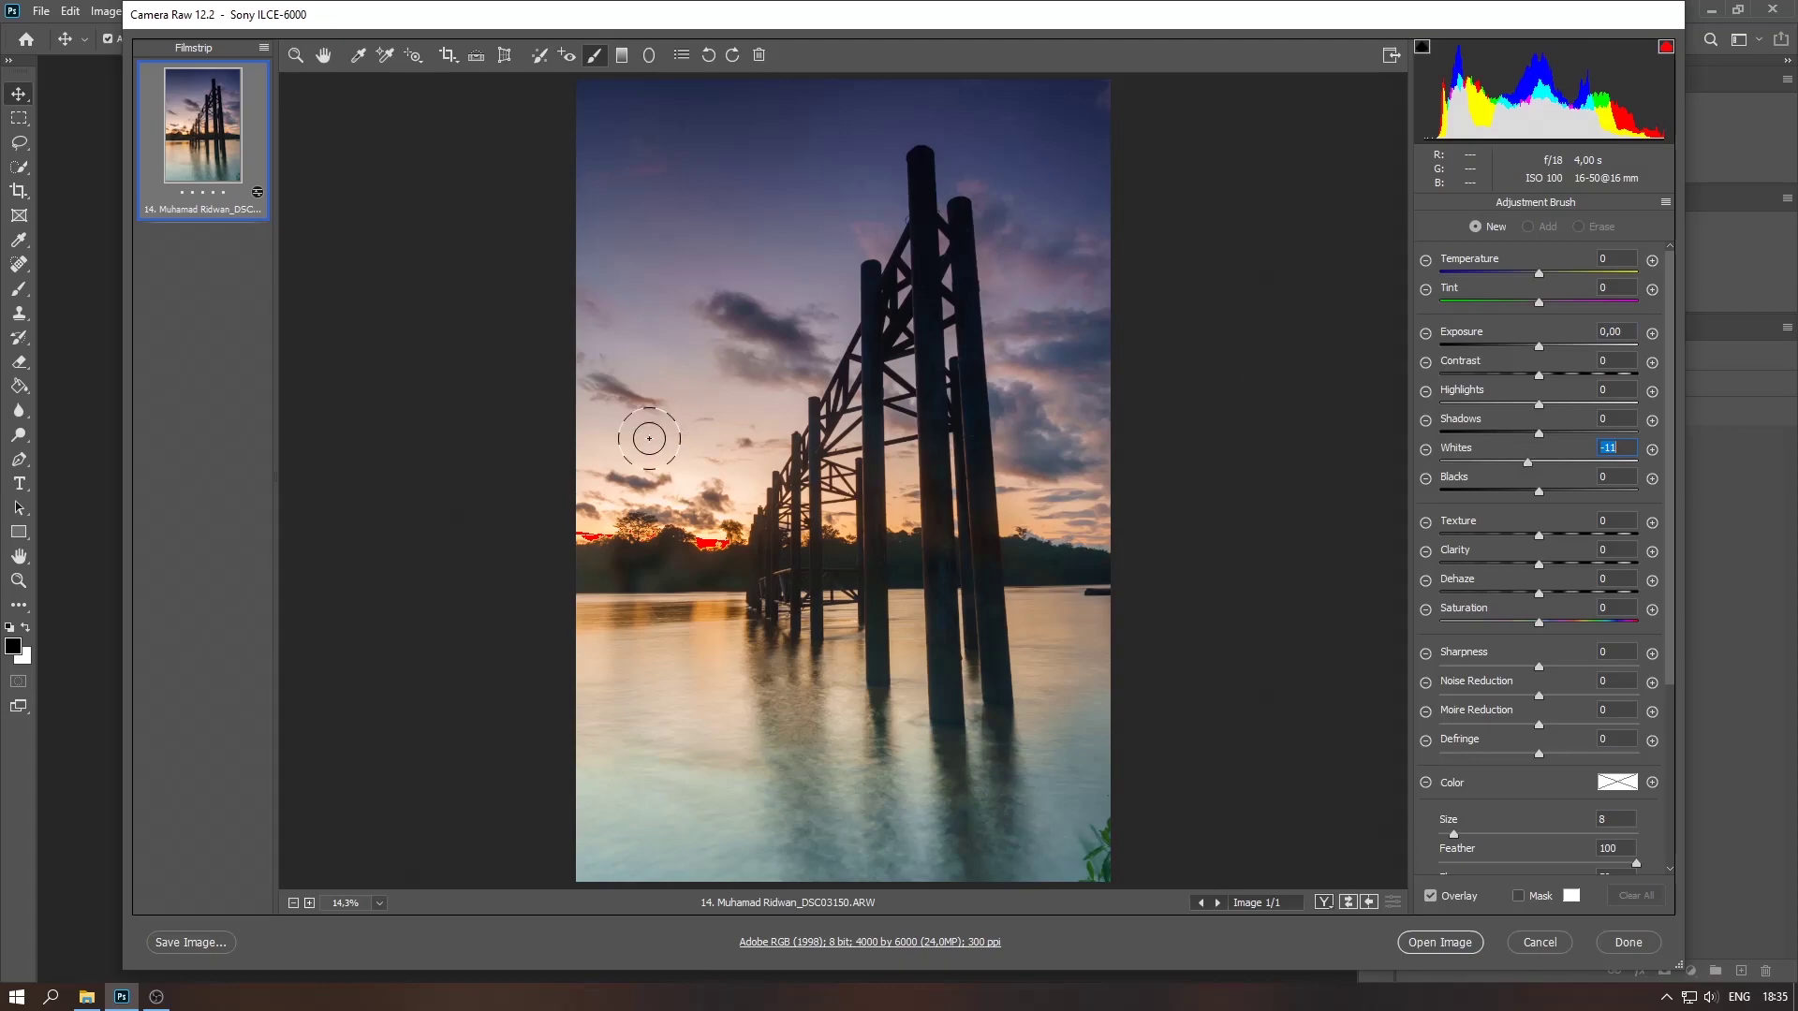
{"action": "left_click_drag", "start_coordinate": [688, 524], "coordinate": [666, 535]}
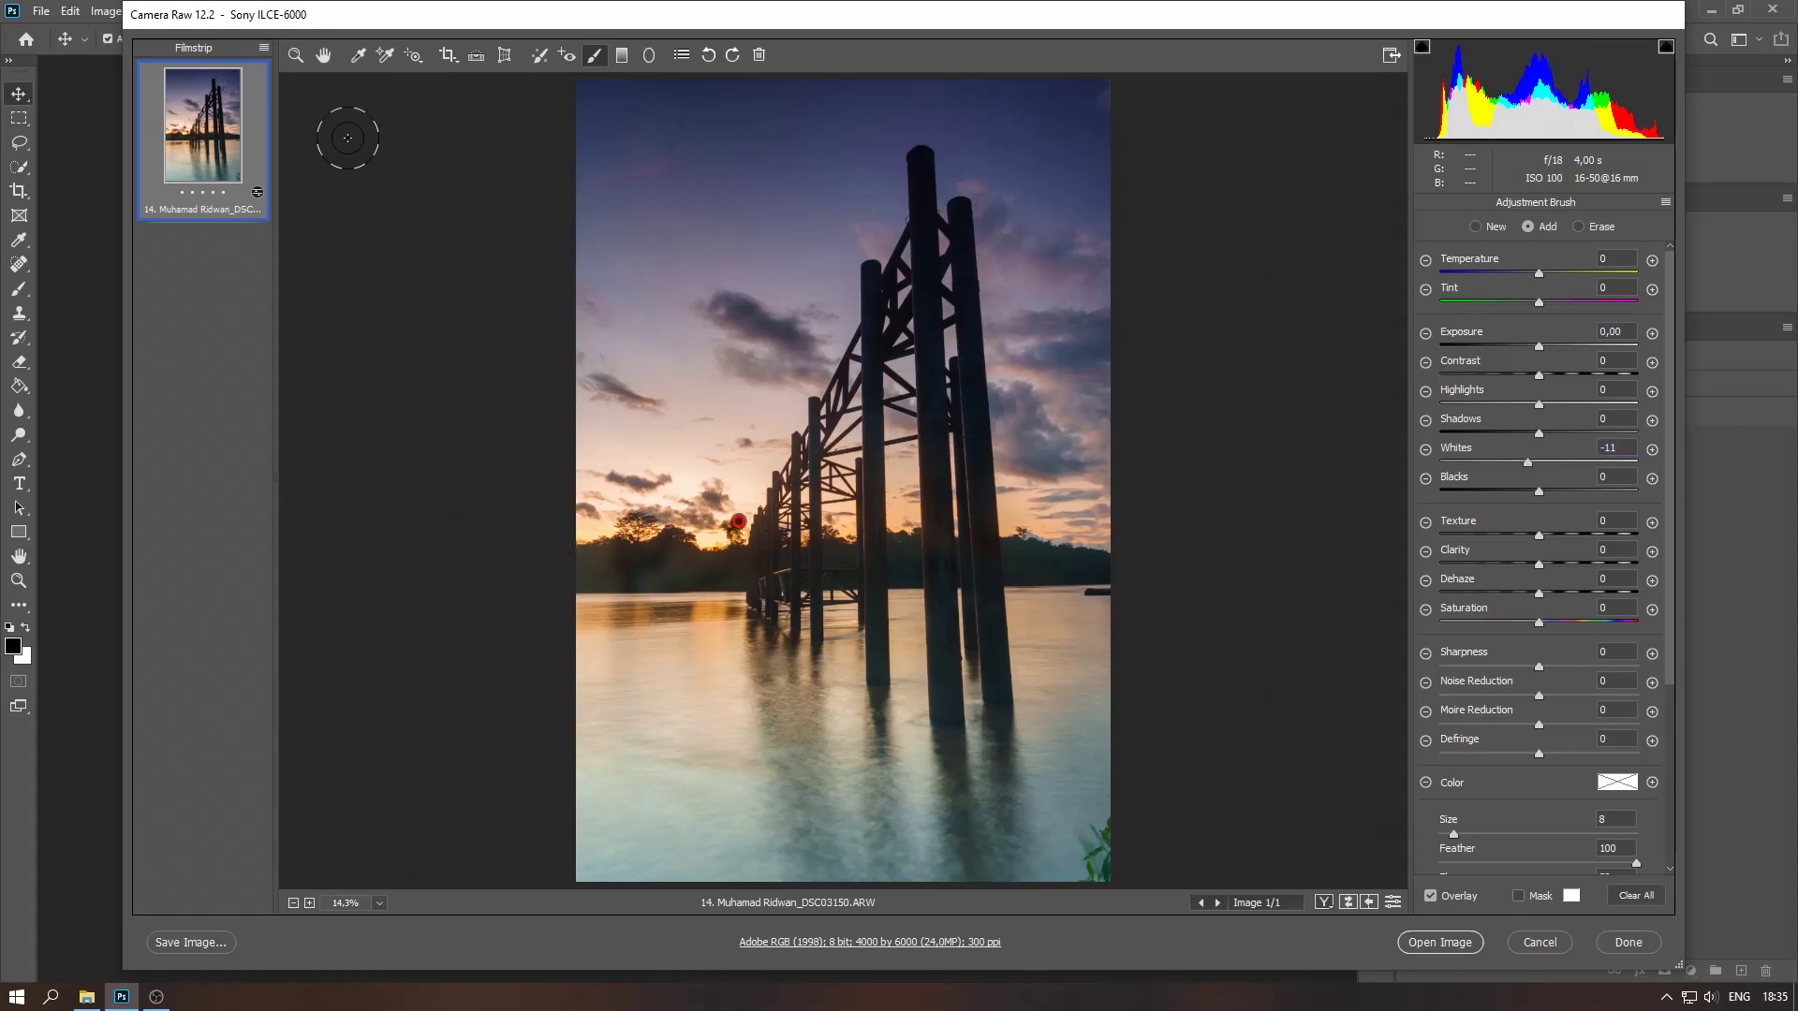
- Raise Texture to +25 in the Basic panel
{"action": "left_click", "coordinate": [323, 58]}
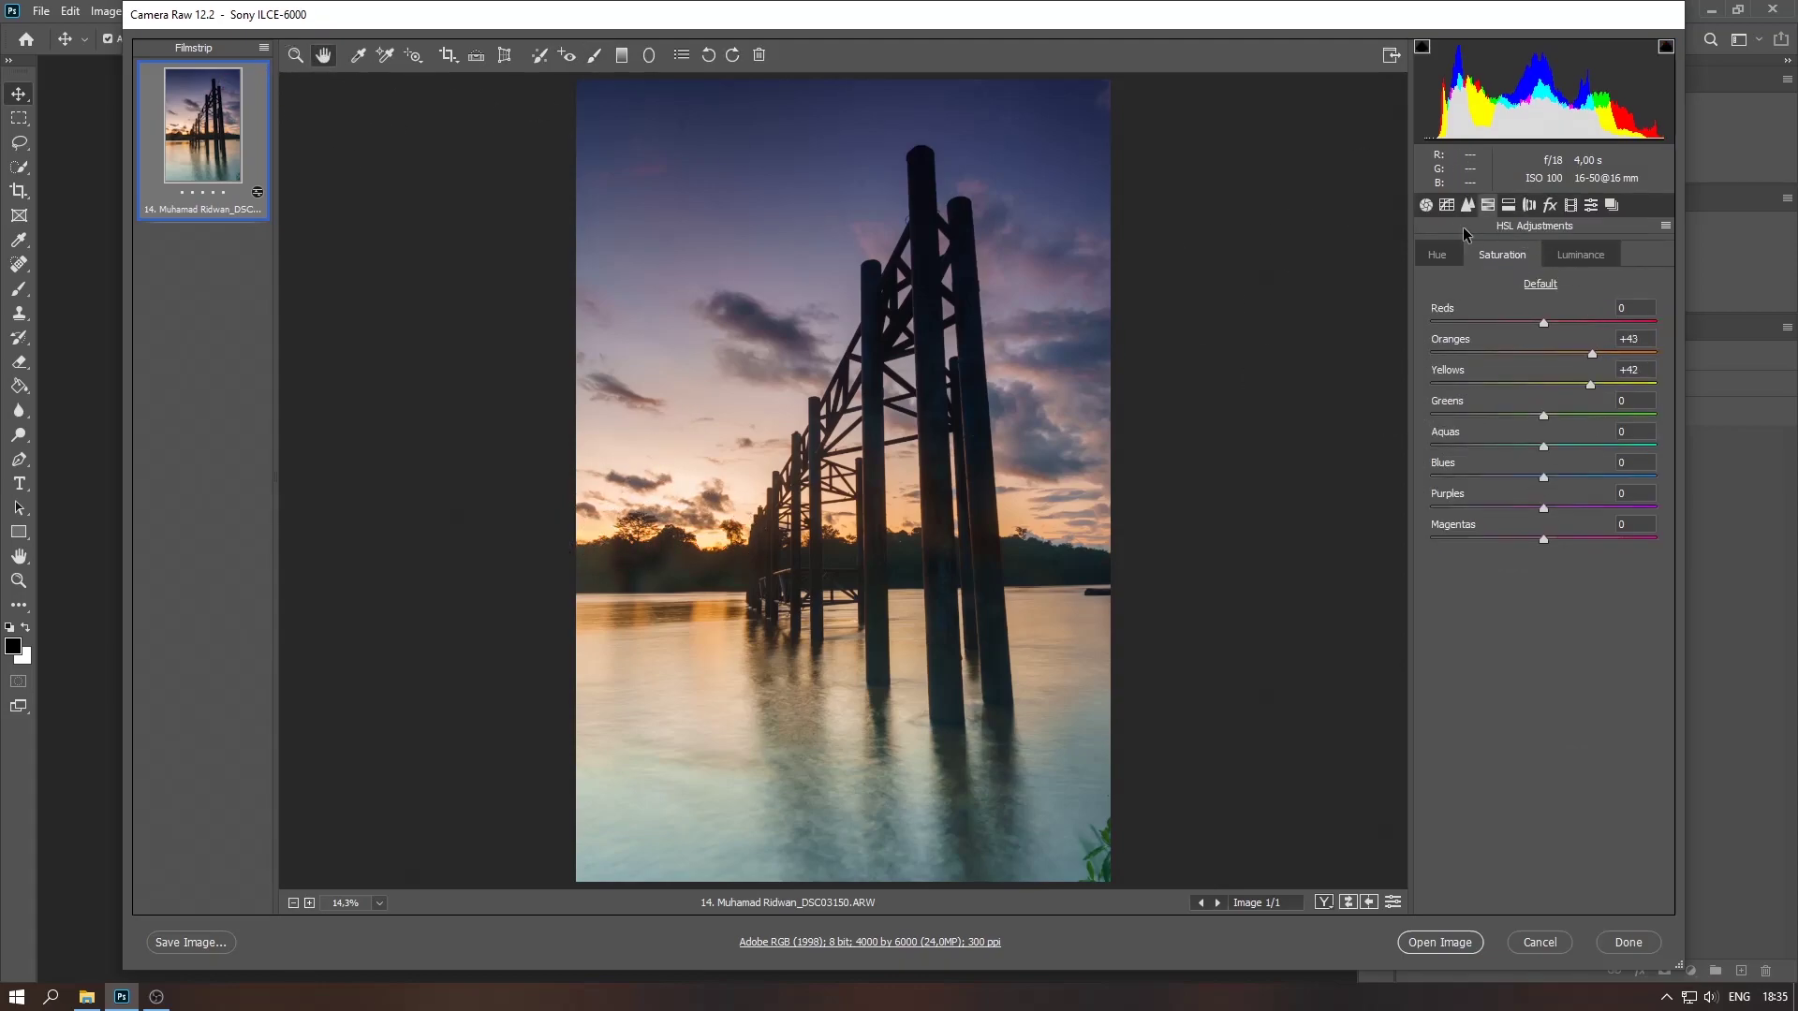
{"action": "left_click", "coordinate": [1425, 205]}
{"action": "mouse_move", "coordinate": [1543, 639]}
{"action": "left_mouse_down"}
{"action": "mouse_move", "coordinate": [1623, 639]}
{"action": "mouse_move", "coordinate": [1573, 641]}
{"action": "left_mouse_up"}
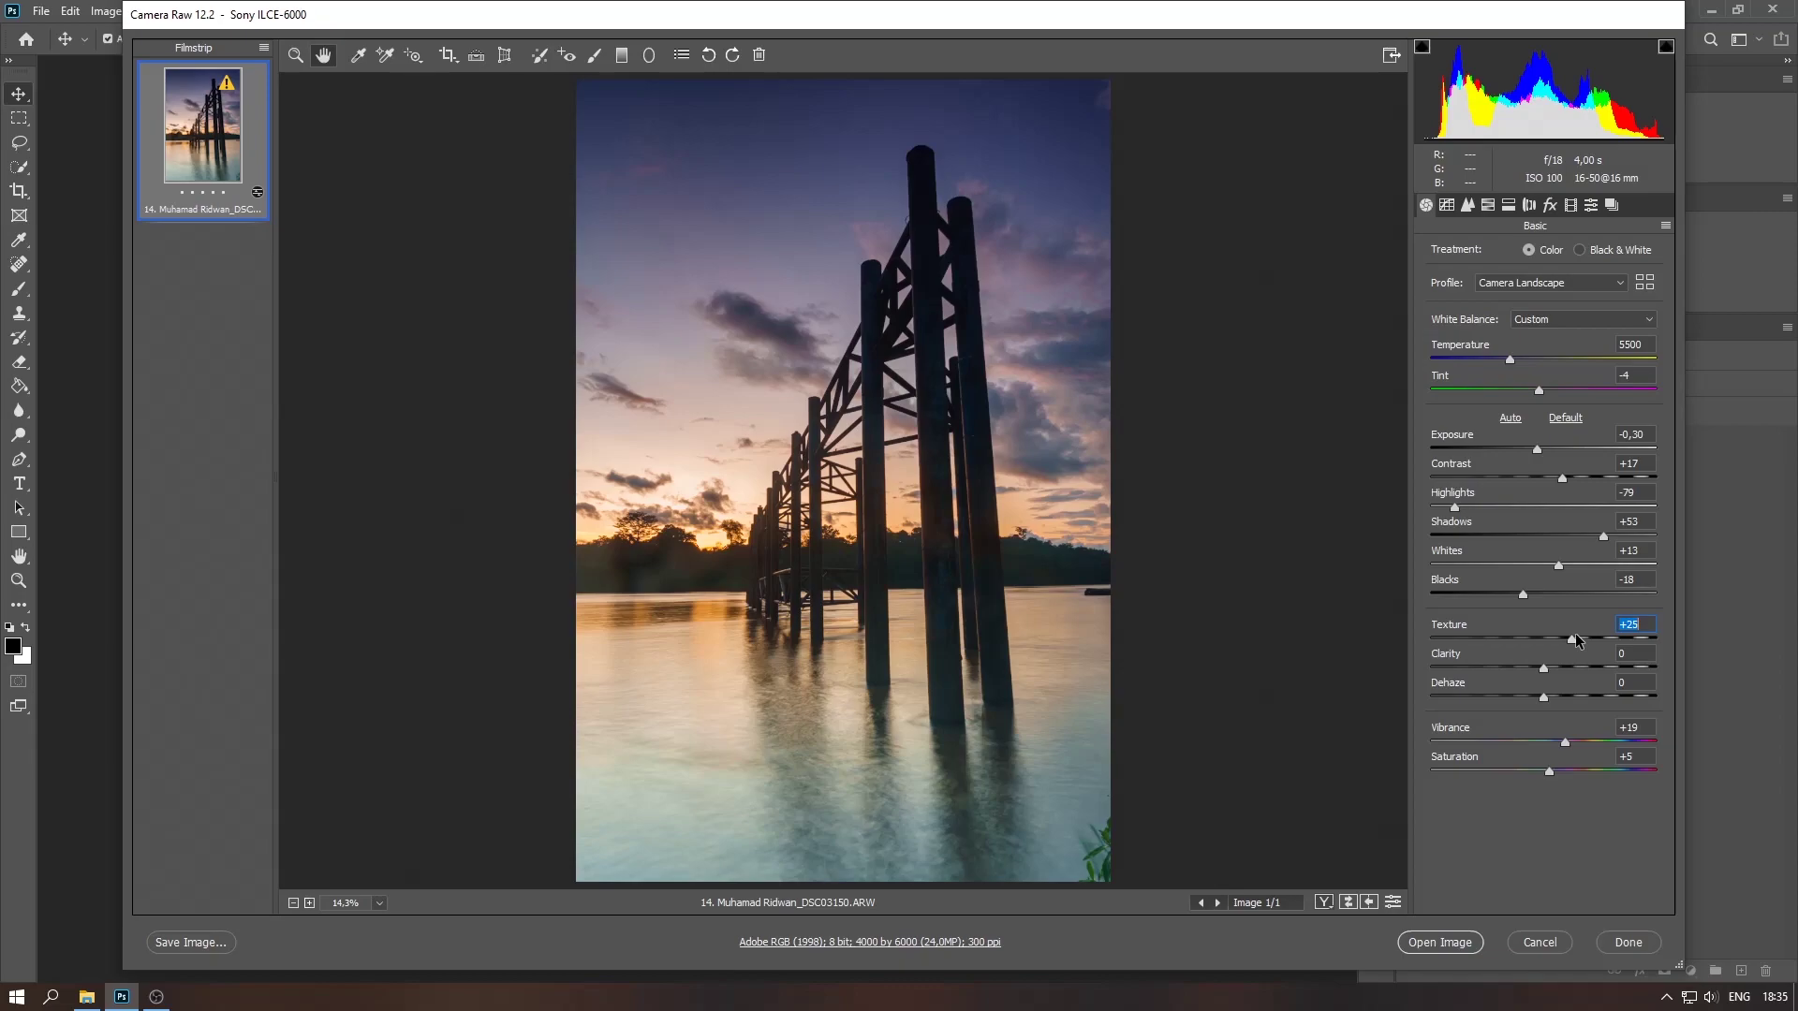
- Set Clarity +5, Vibrance +40 and Saturation +10, then open the image in Photoshop
{"action": "left_click", "coordinate": [1552, 667]}
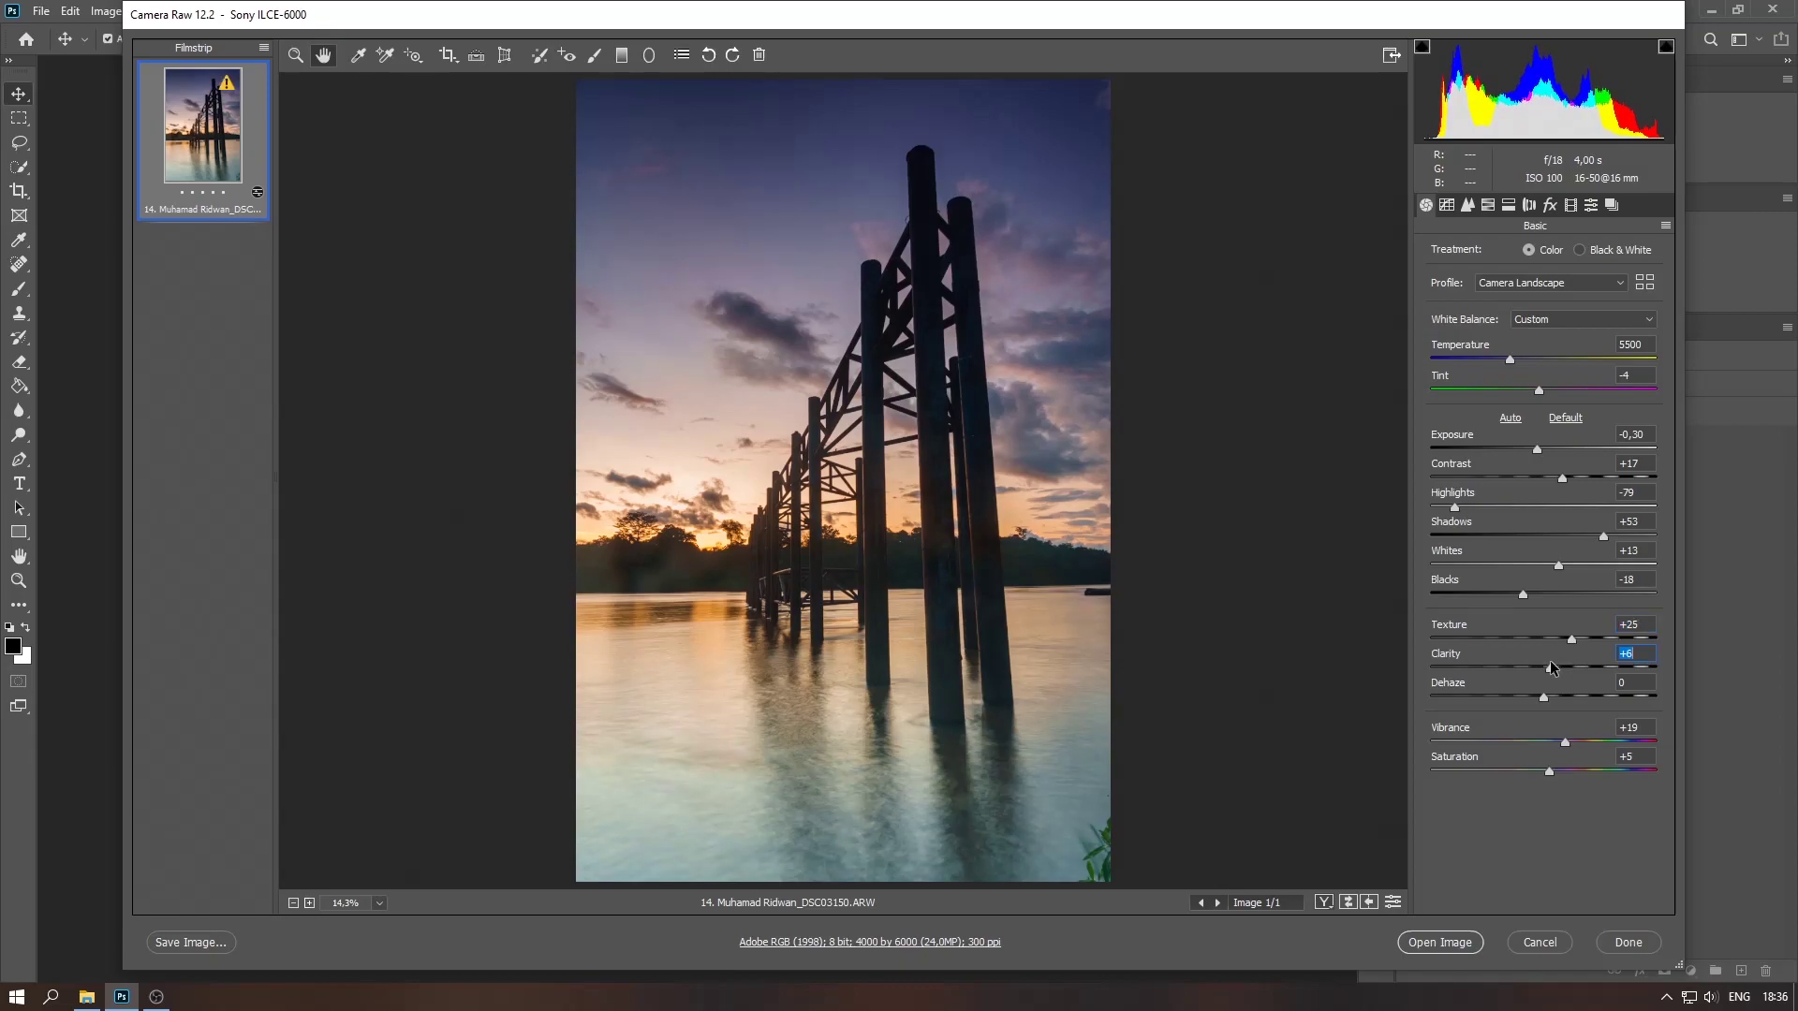
{"action": "left_click_drag", "start_coordinate": [1551, 665], "coordinate": [1549, 667]}
{"action": "left_click_drag", "start_coordinate": [1565, 740], "coordinate": [1588, 740]}
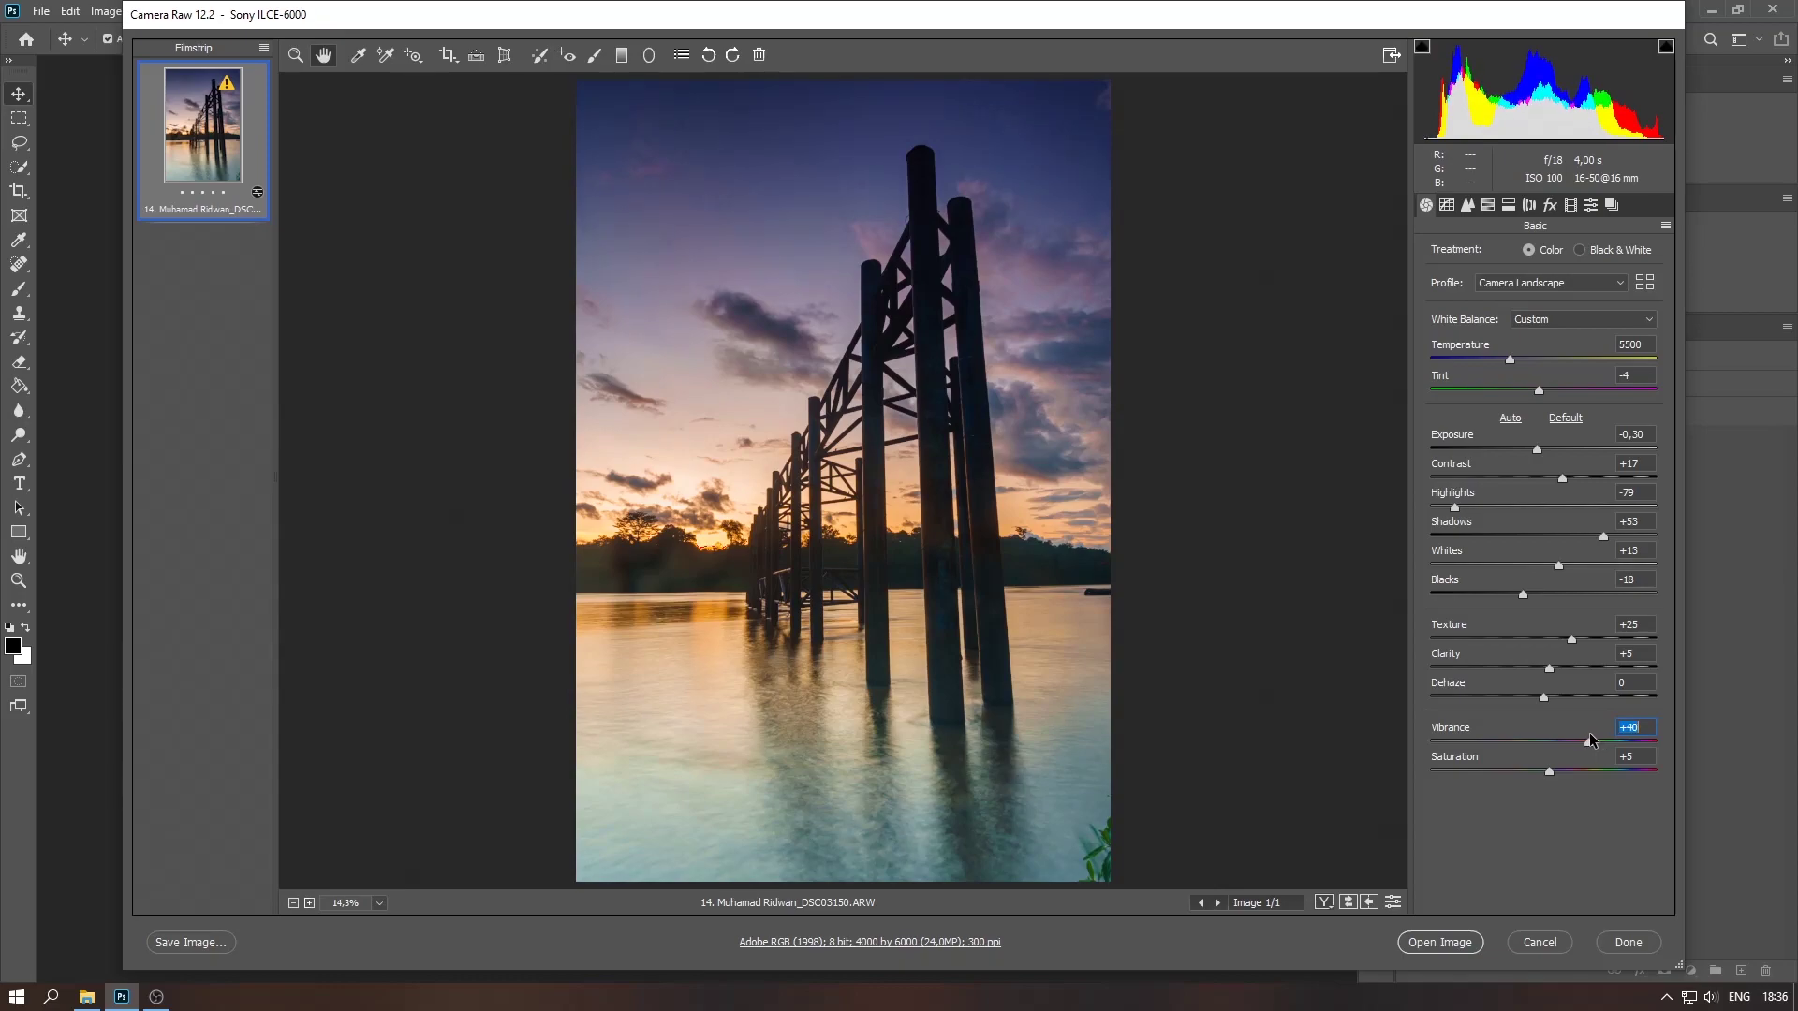
{"action": "left_click_drag", "start_coordinate": [1550, 770], "coordinate": [1552, 770]}
{"action": "left_click", "coordinate": [1442, 942]}
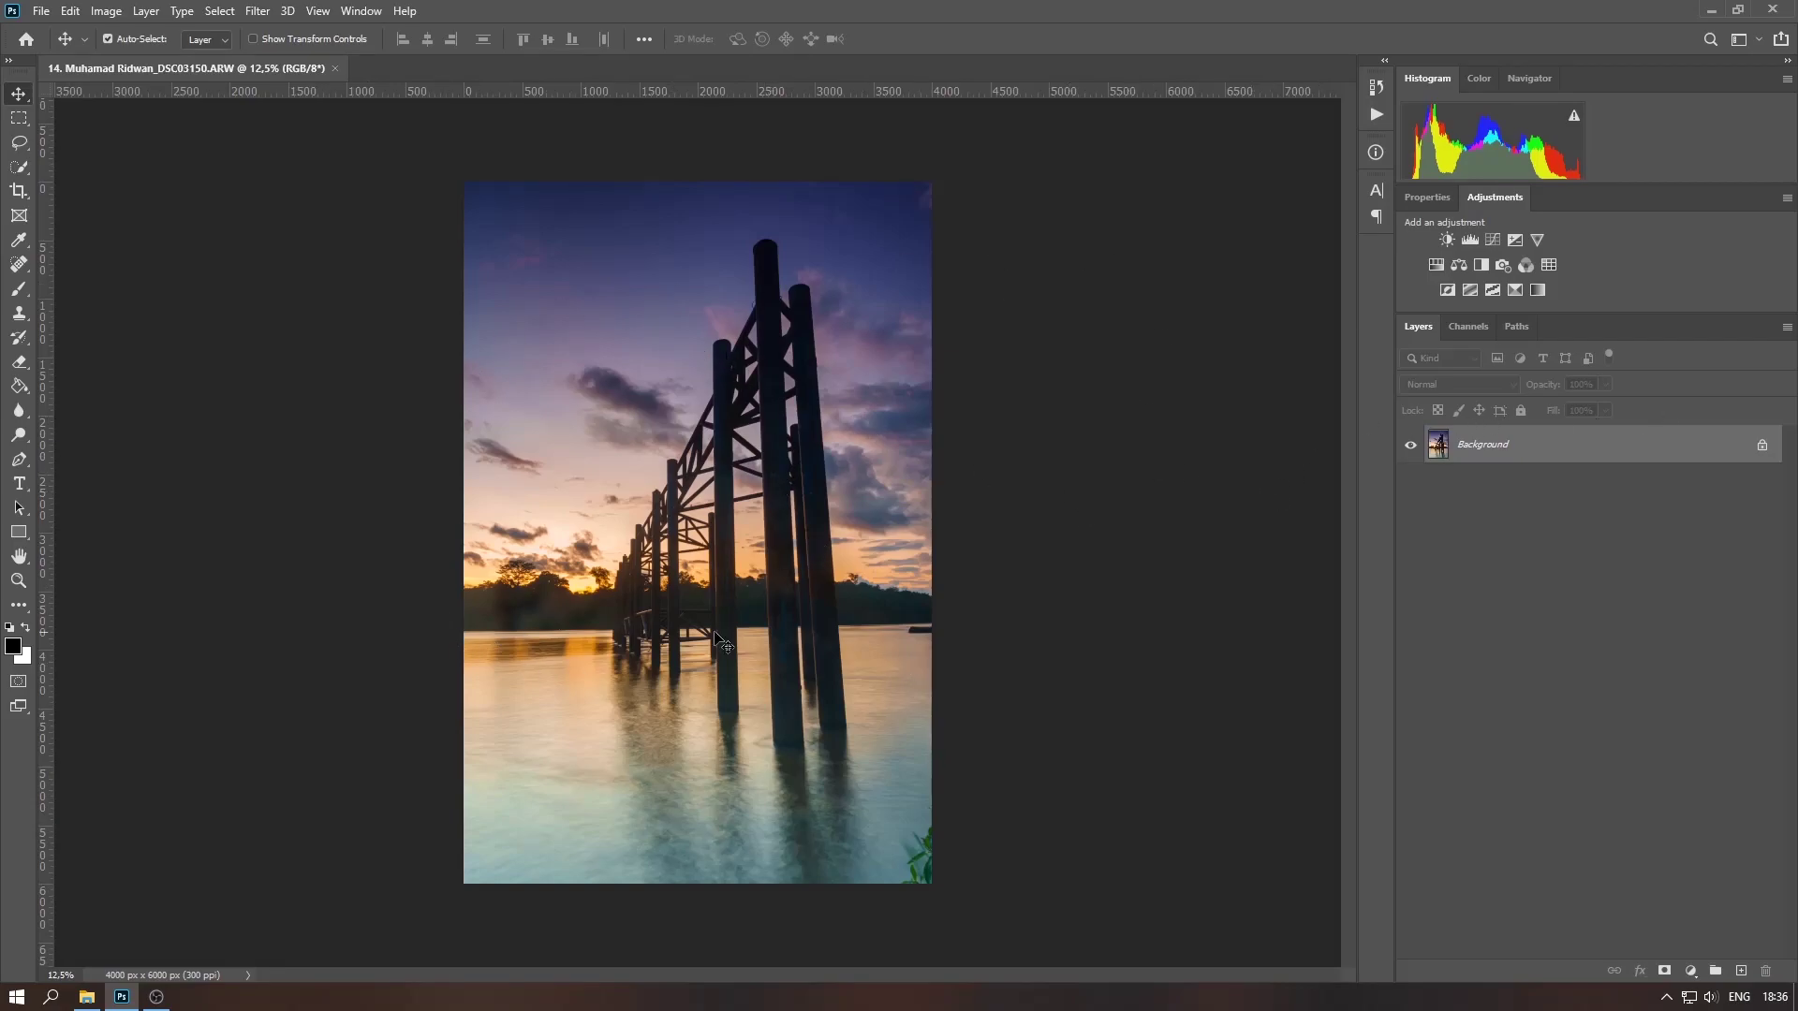
- Unlock the Background layer, add a horizon guide and rotate the photo to level it
{"action": "left_click", "coordinate": [1762, 448]}
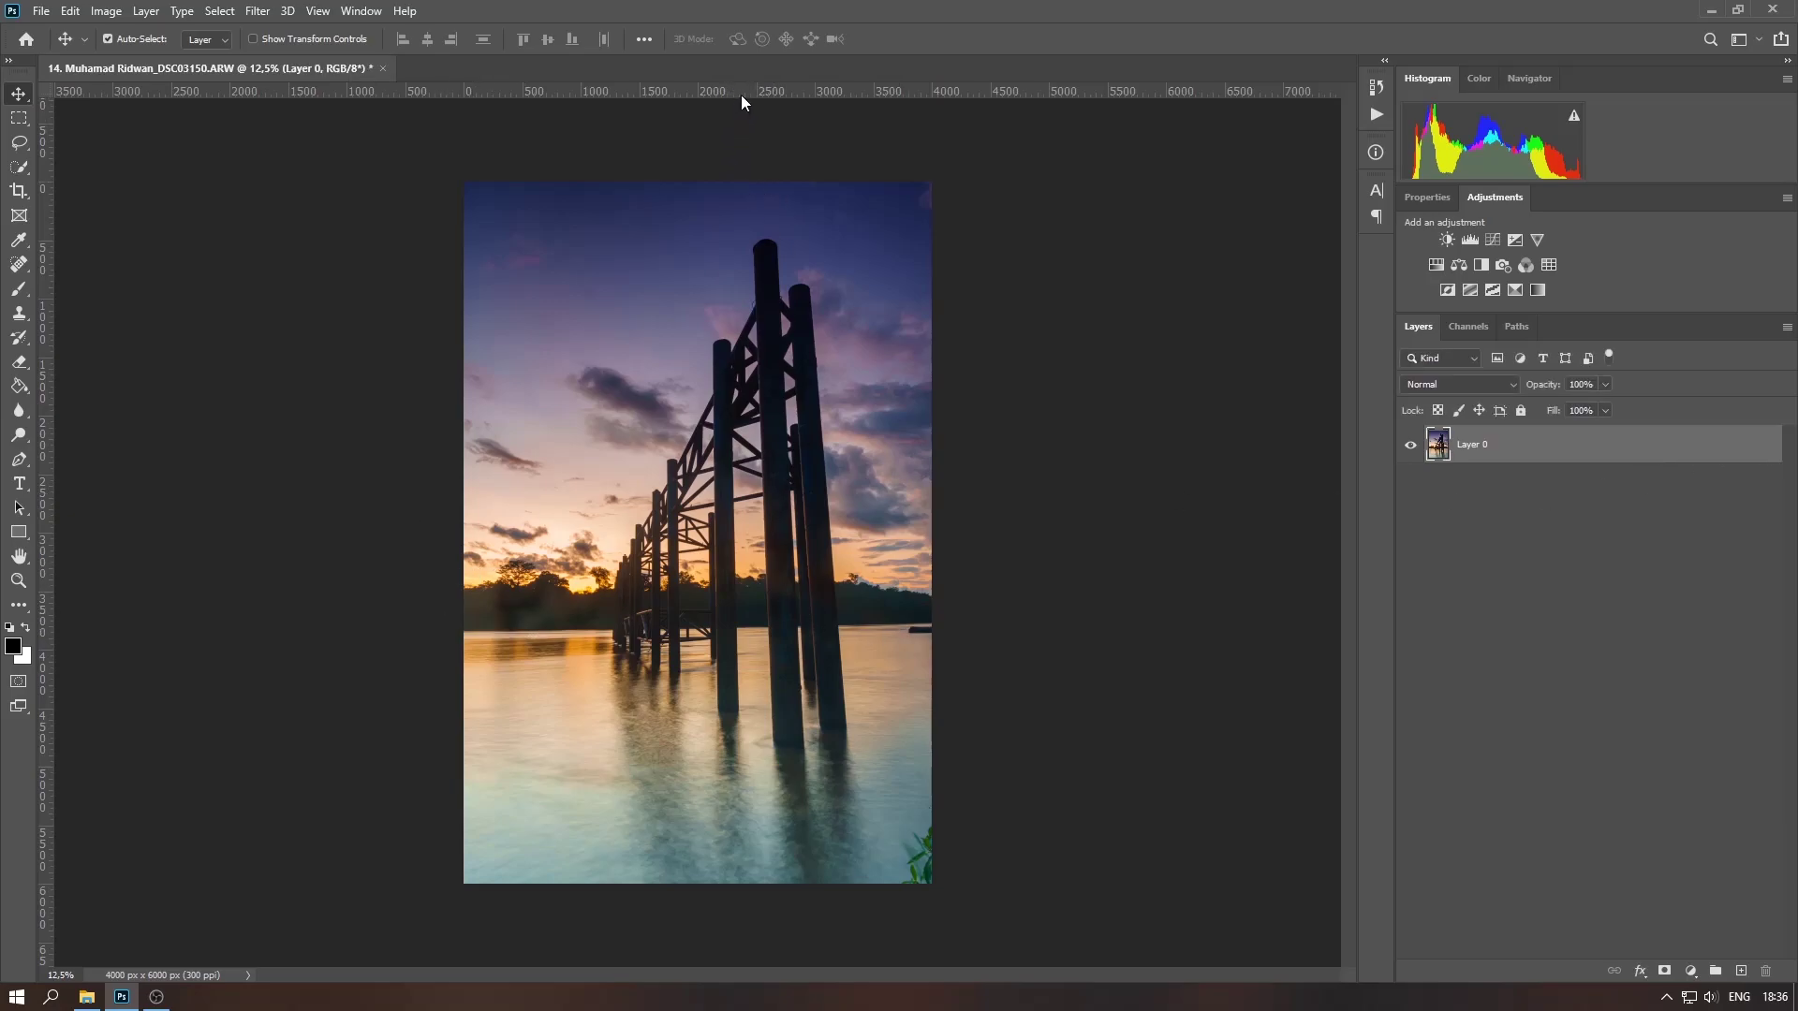
{"action": "left_click_drag", "start_coordinate": [742, 94], "coordinate": [750, 638]}
{"action": "left_click", "coordinate": [253, 40]}
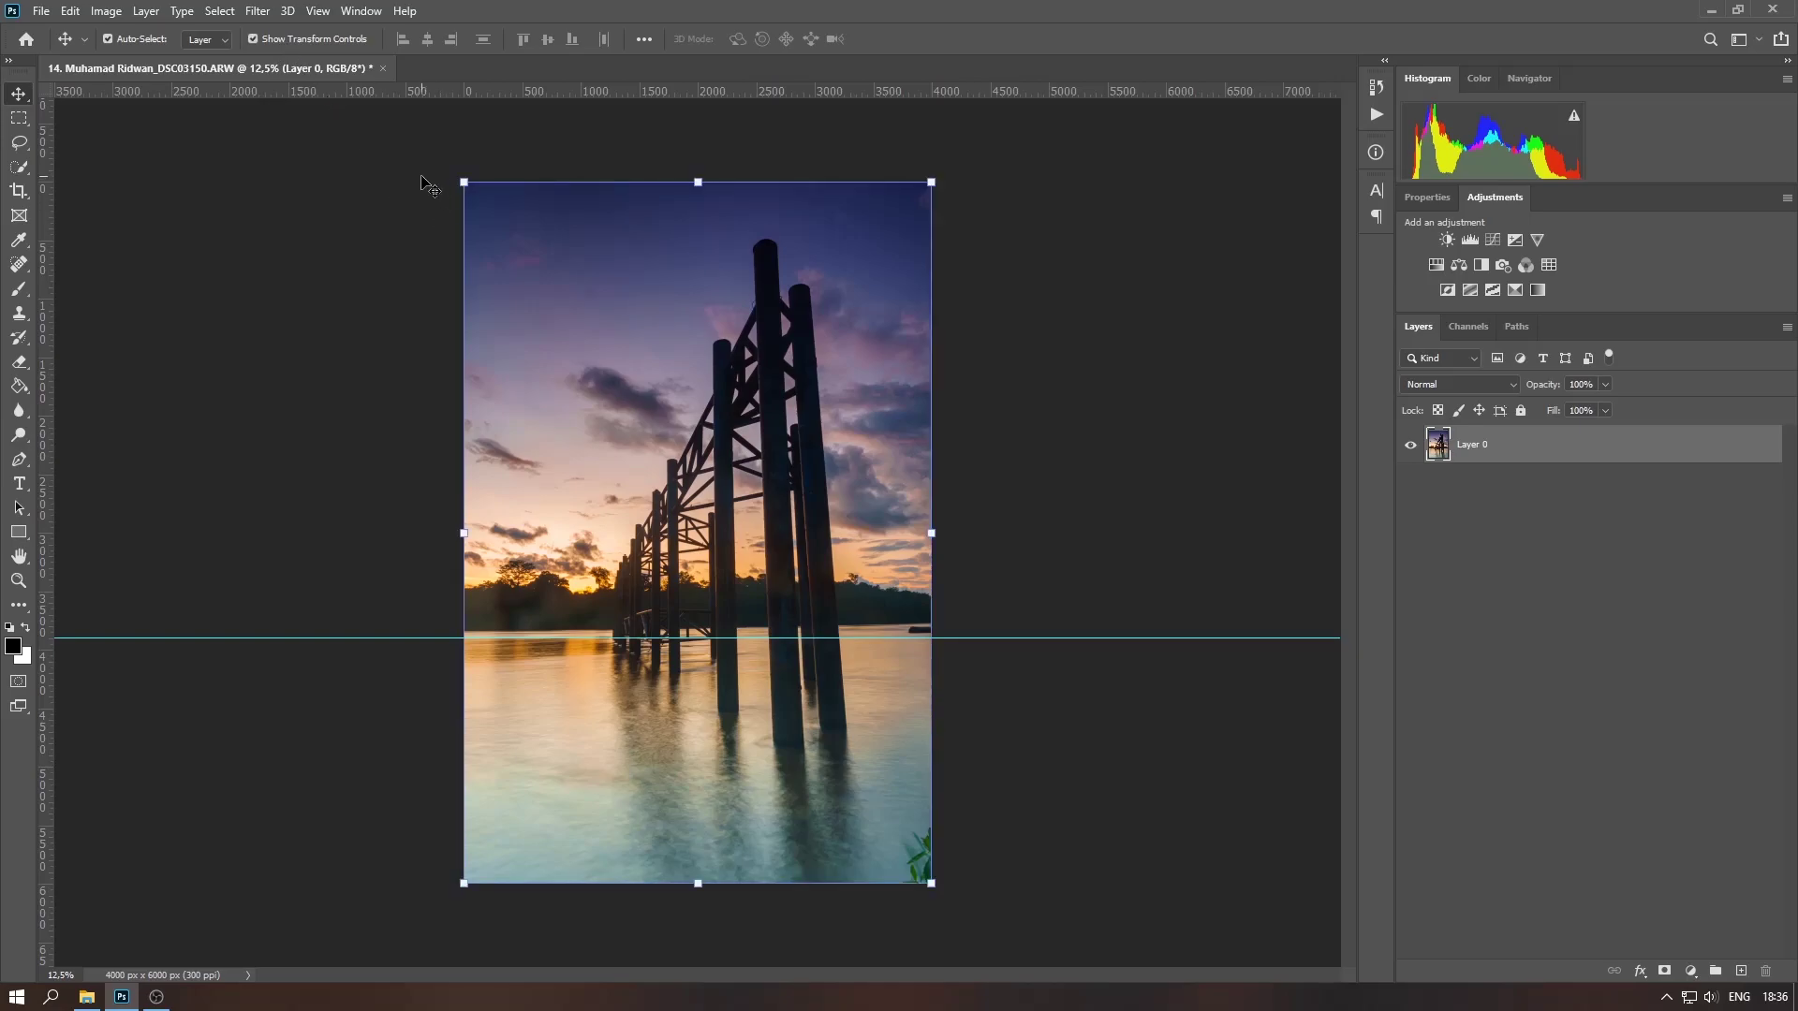
{"action": "left_click_drag", "start_coordinate": [458, 167], "coordinate": [459, 168]}
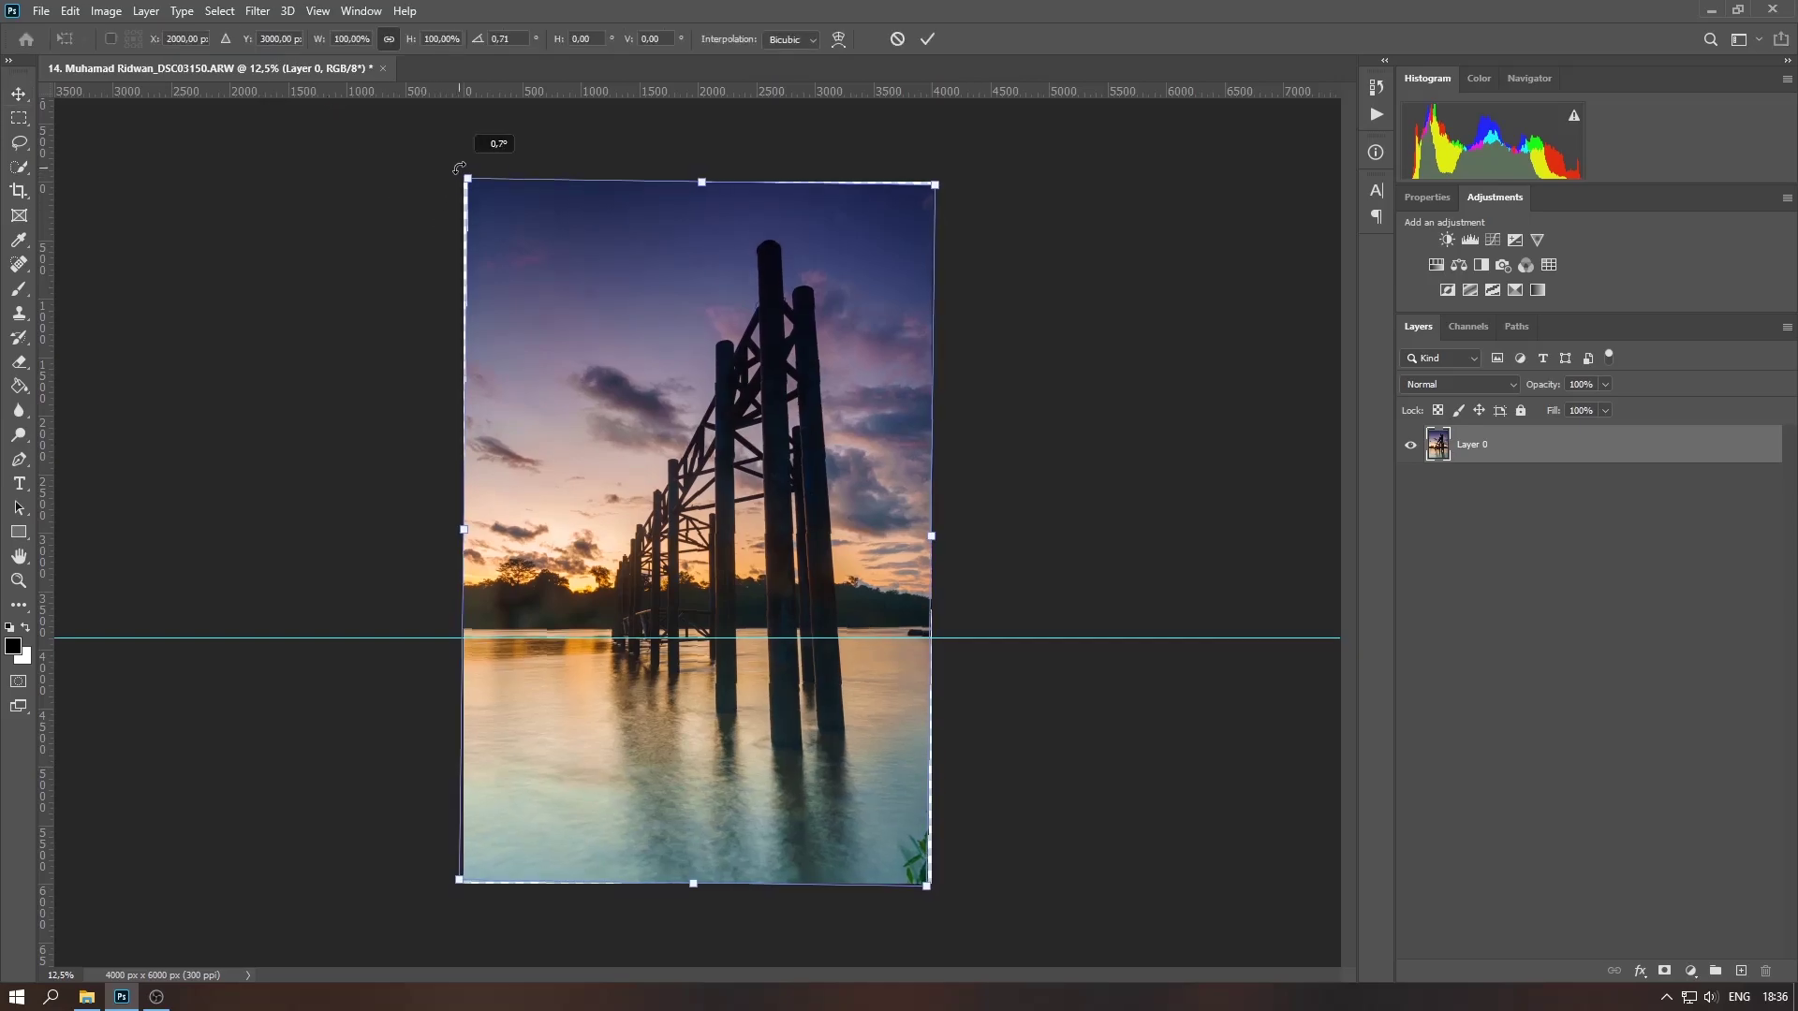
{"action": "key", "text": "Return"}
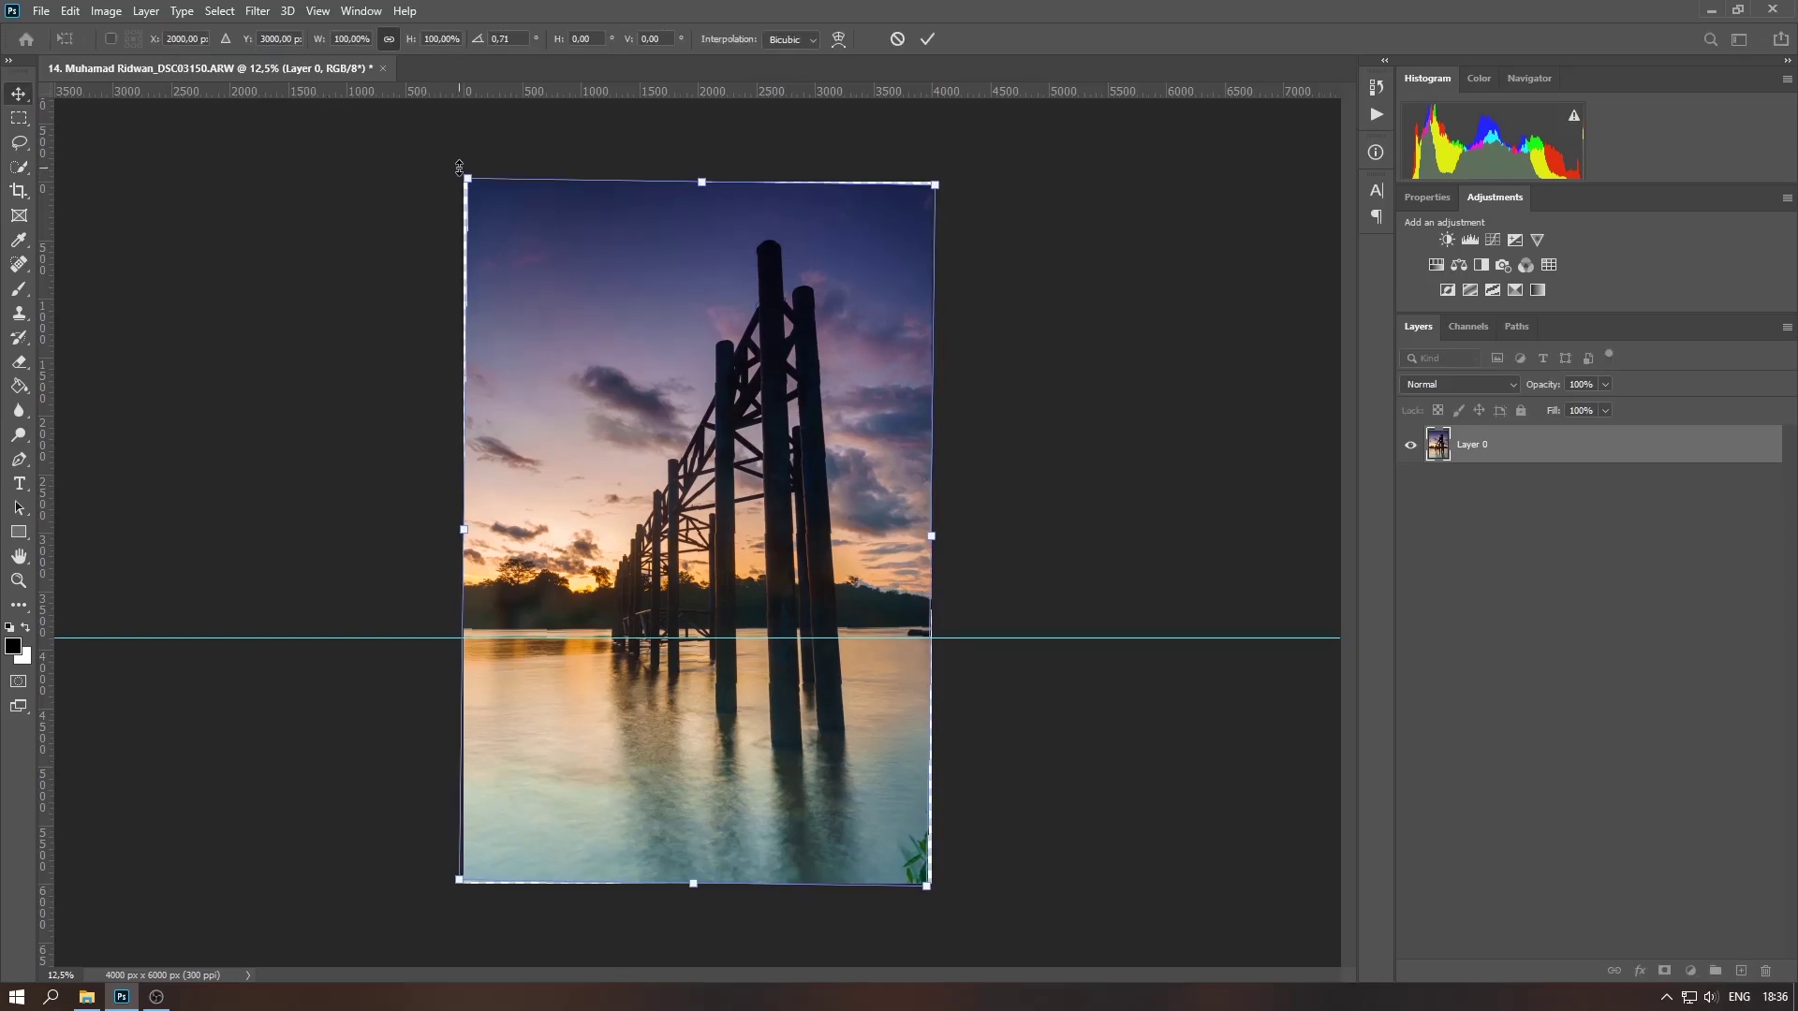
- Apply a Perspective transform so the posts stand upright, then stretch the image about 104% taller
{"action": "mouse_move", "coordinate": [698, 639]}
{"action": "left_mouse_down"}
{"action": "mouse_move", "coordinate": [767, 92]}
{"action": "mouse_move", "coordinate": [813, 240]}
{"action": "left_mouse_up"}
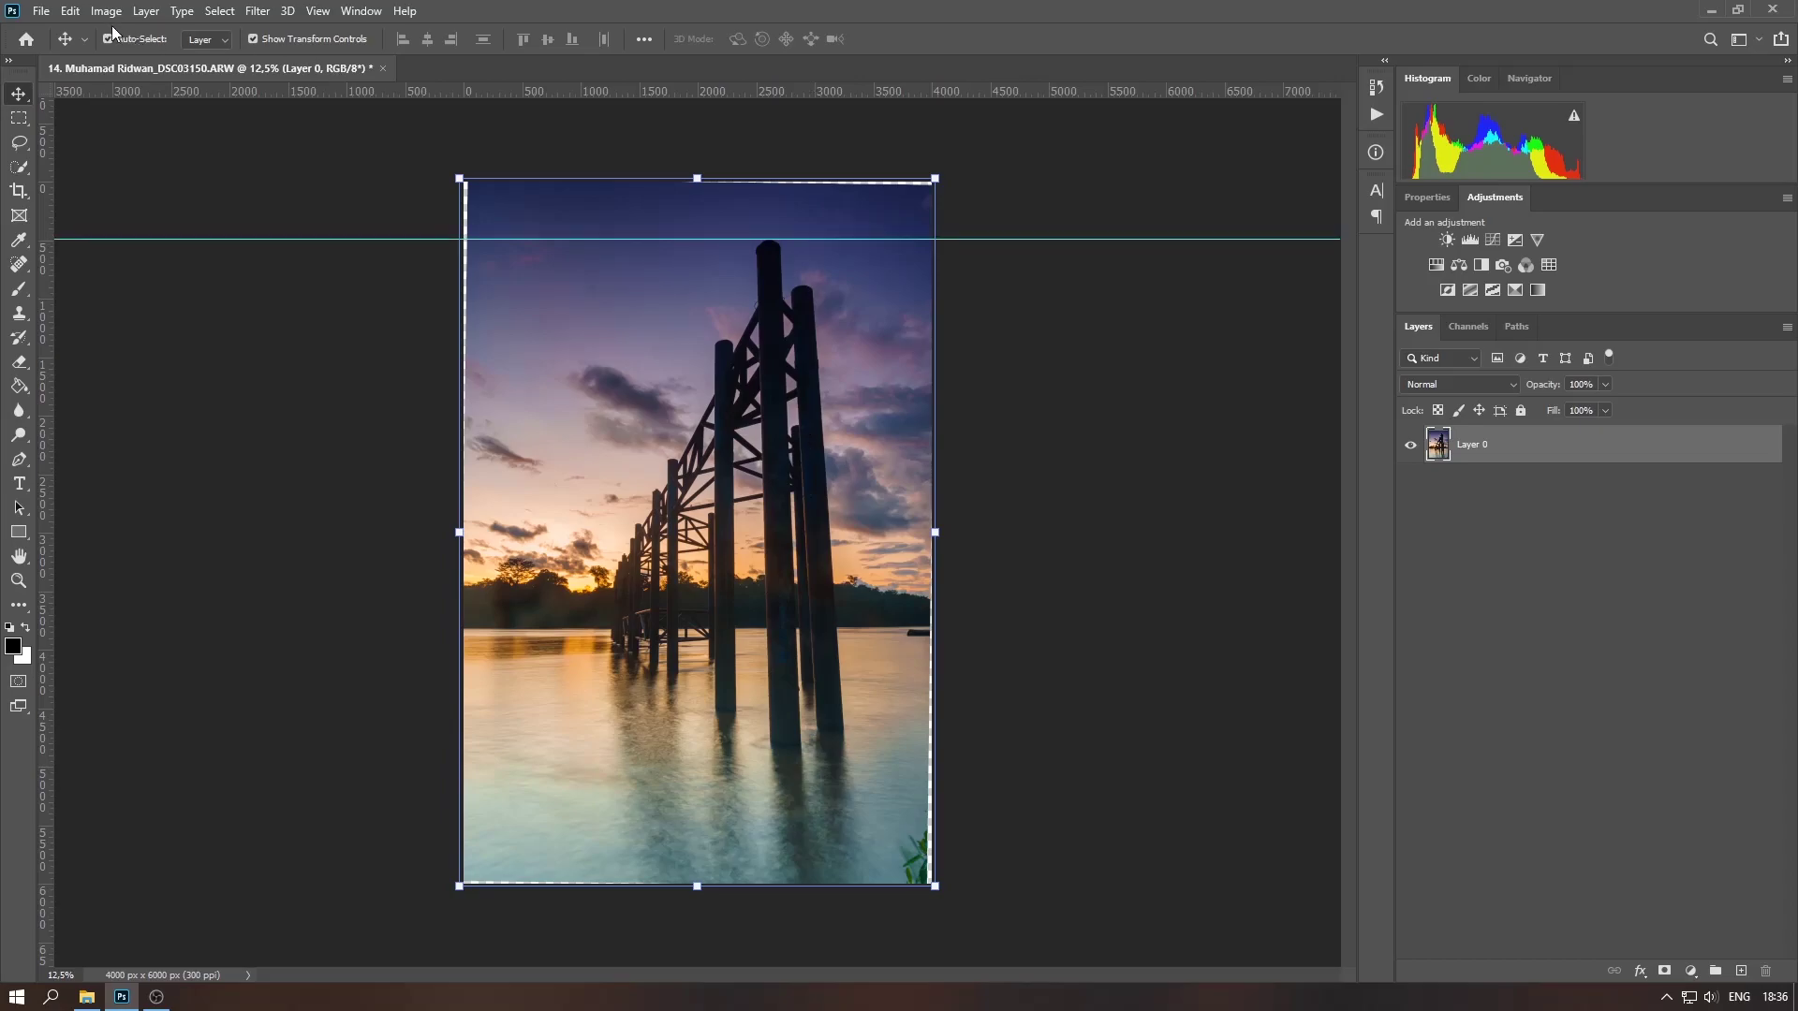
{"action": "left_click", "coordinate": [70, 10]}
{"action": "mouse_move", "coordinate": [99, 438]}
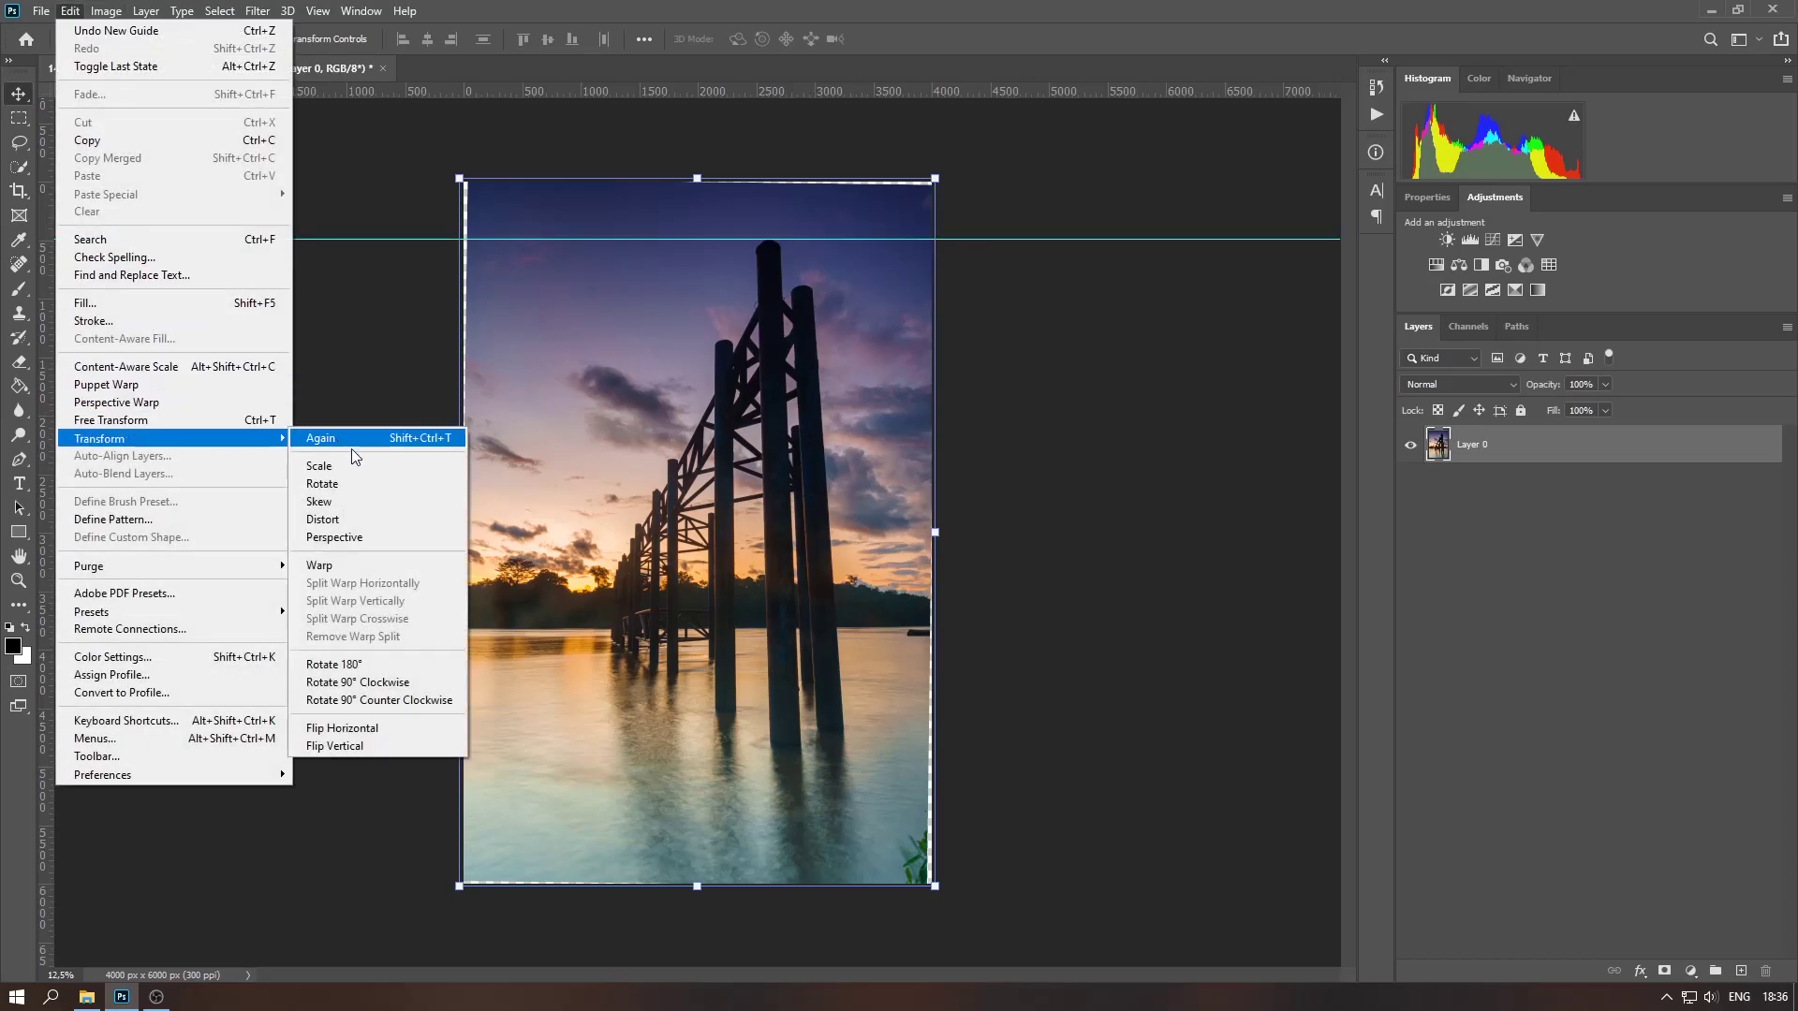
{"action": "left_click", "coordinate": [365, 536]}
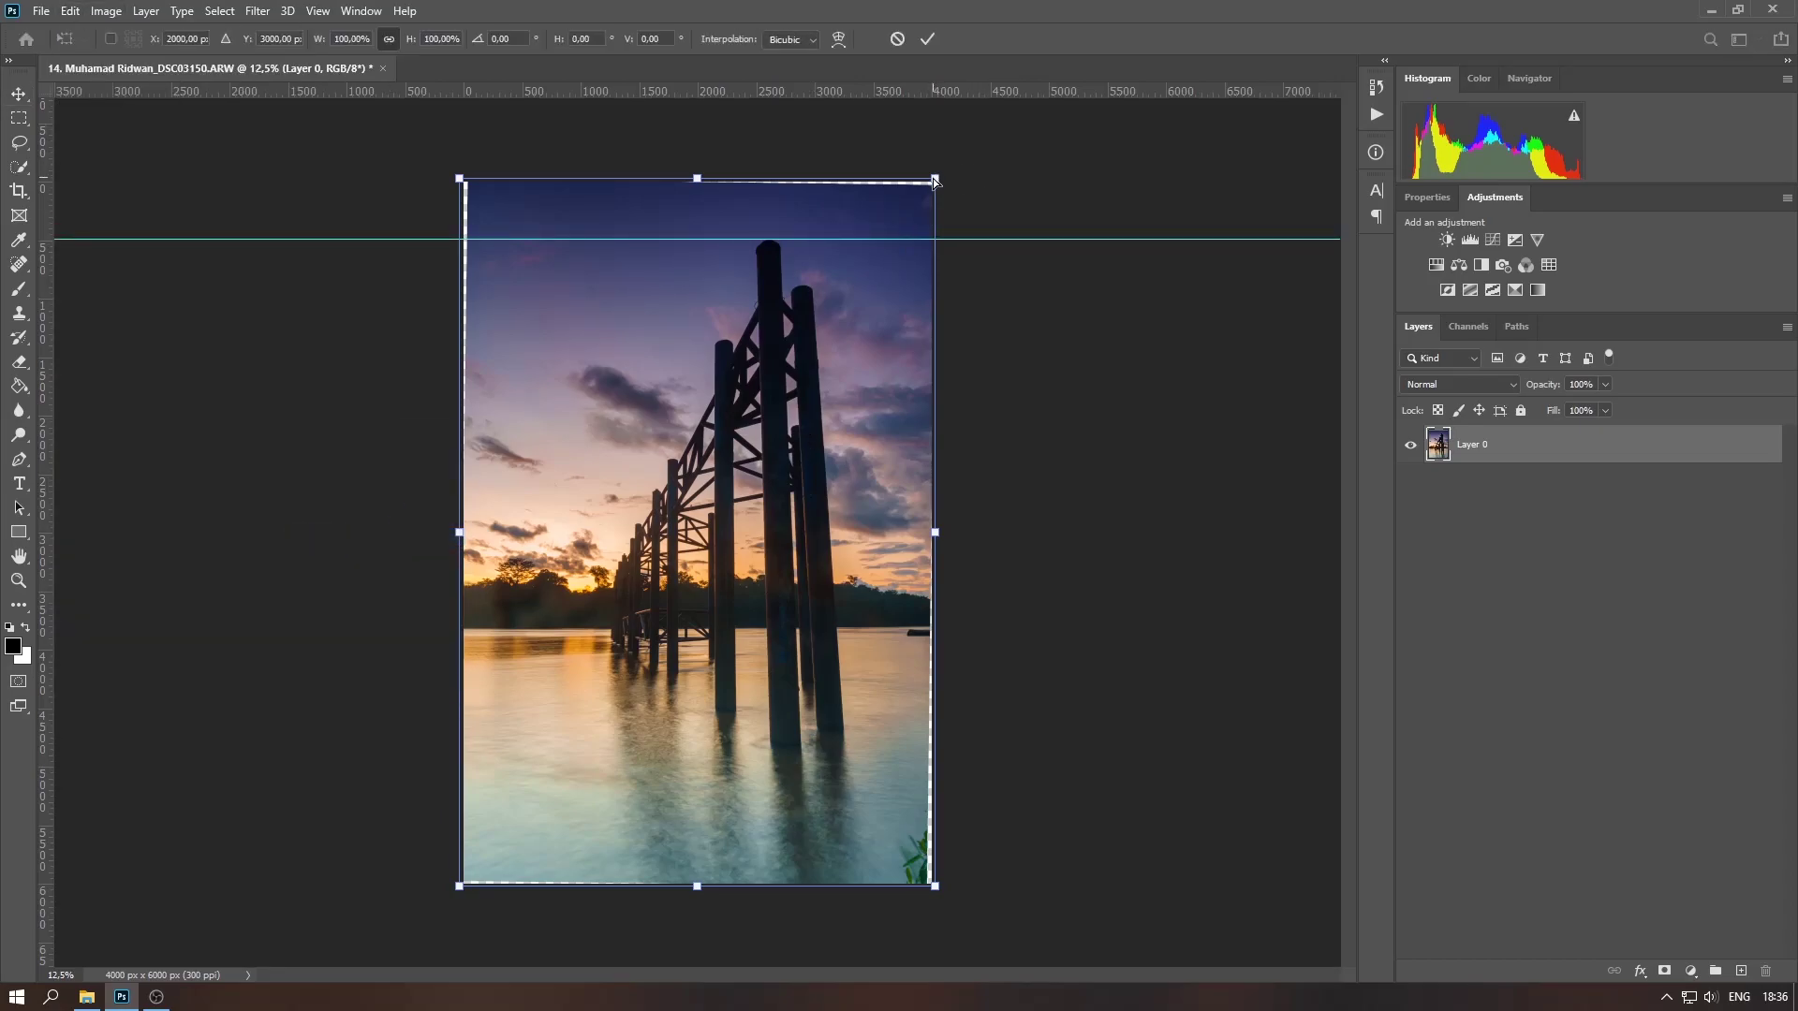
{"action": "left_click_drag", "start_coordinate": [935, 182], "coordinate": [1051, 215]}
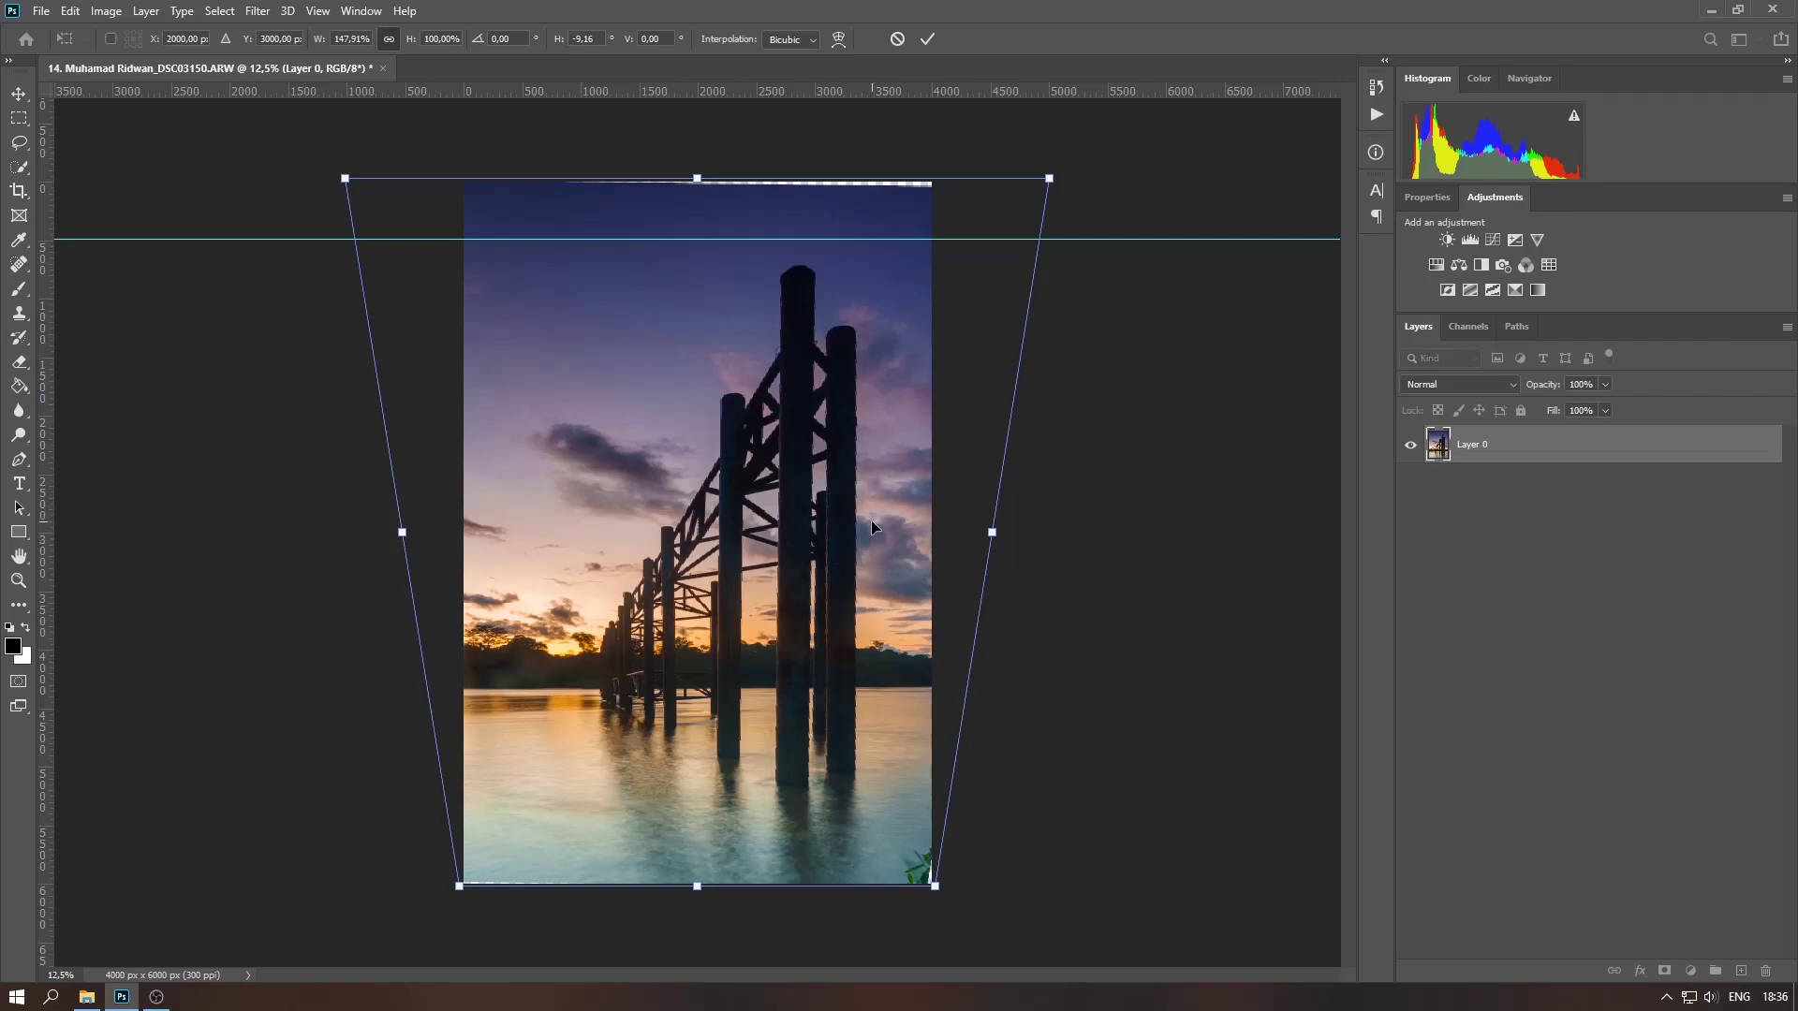
{"action": "key", "text": "Return"}
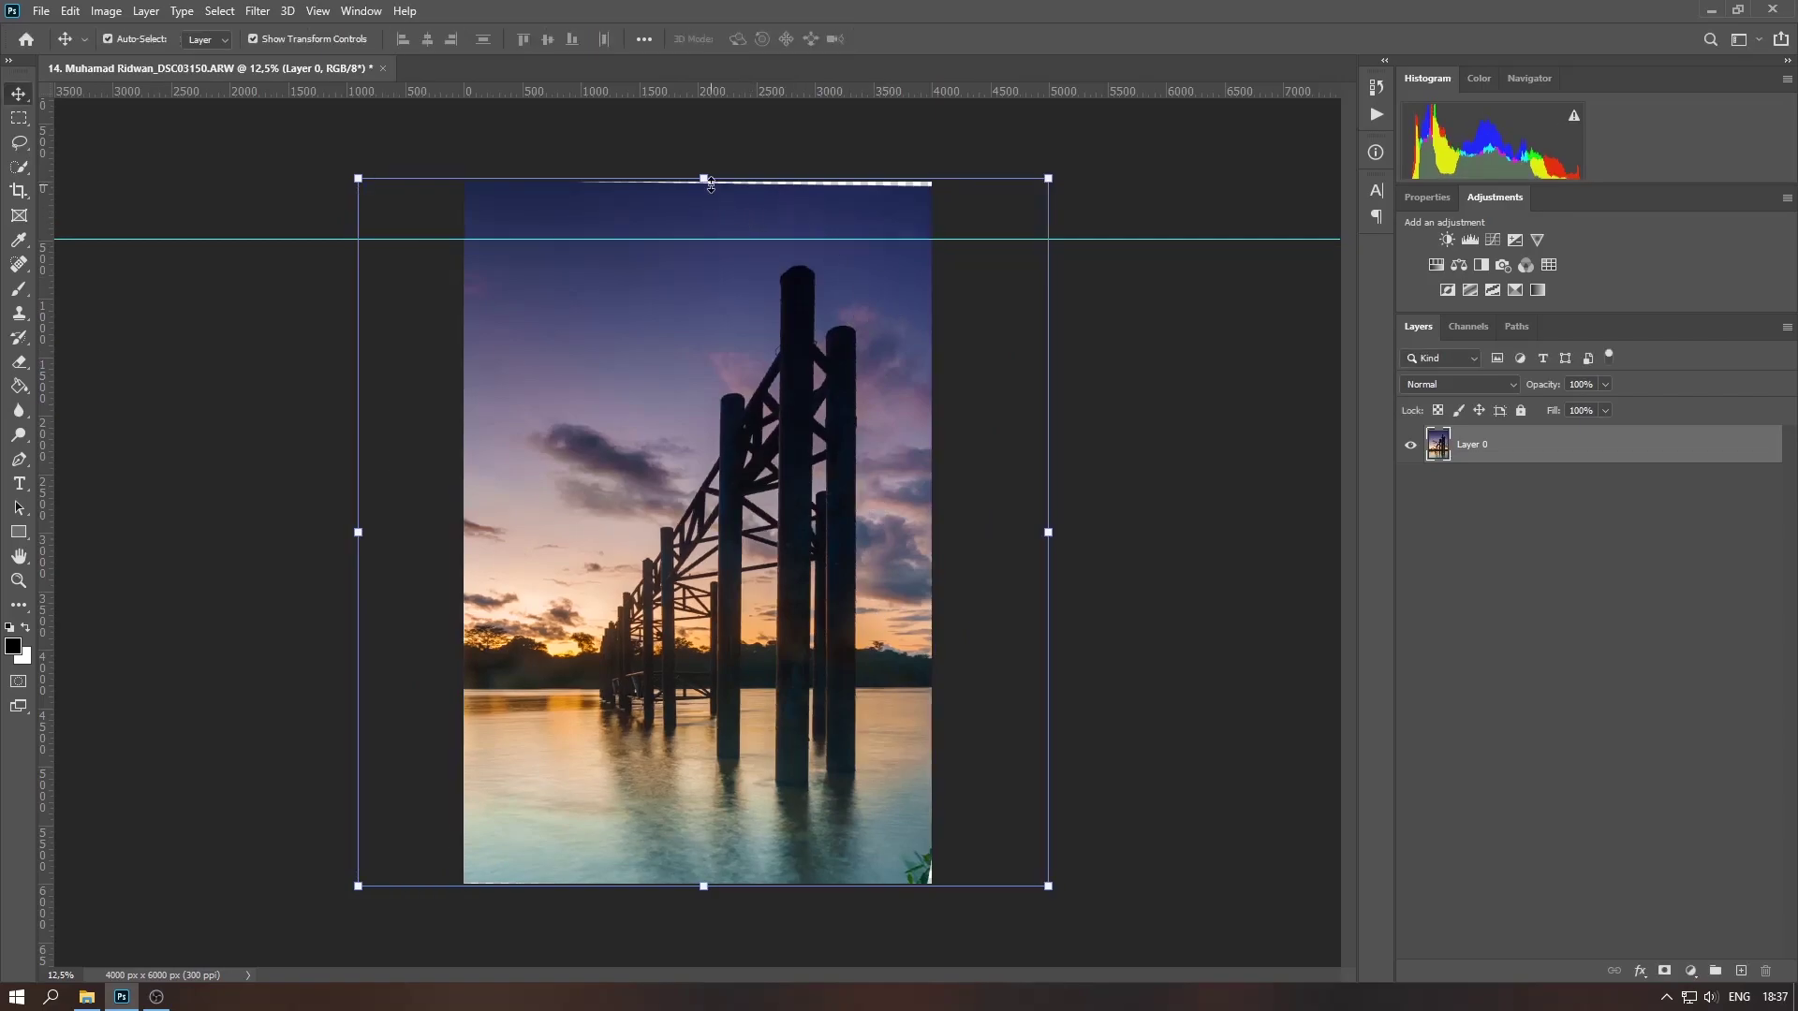
{"action": "left_click_drag", "start_coordinate": [711, 184], "coordinate": [730, 153]}
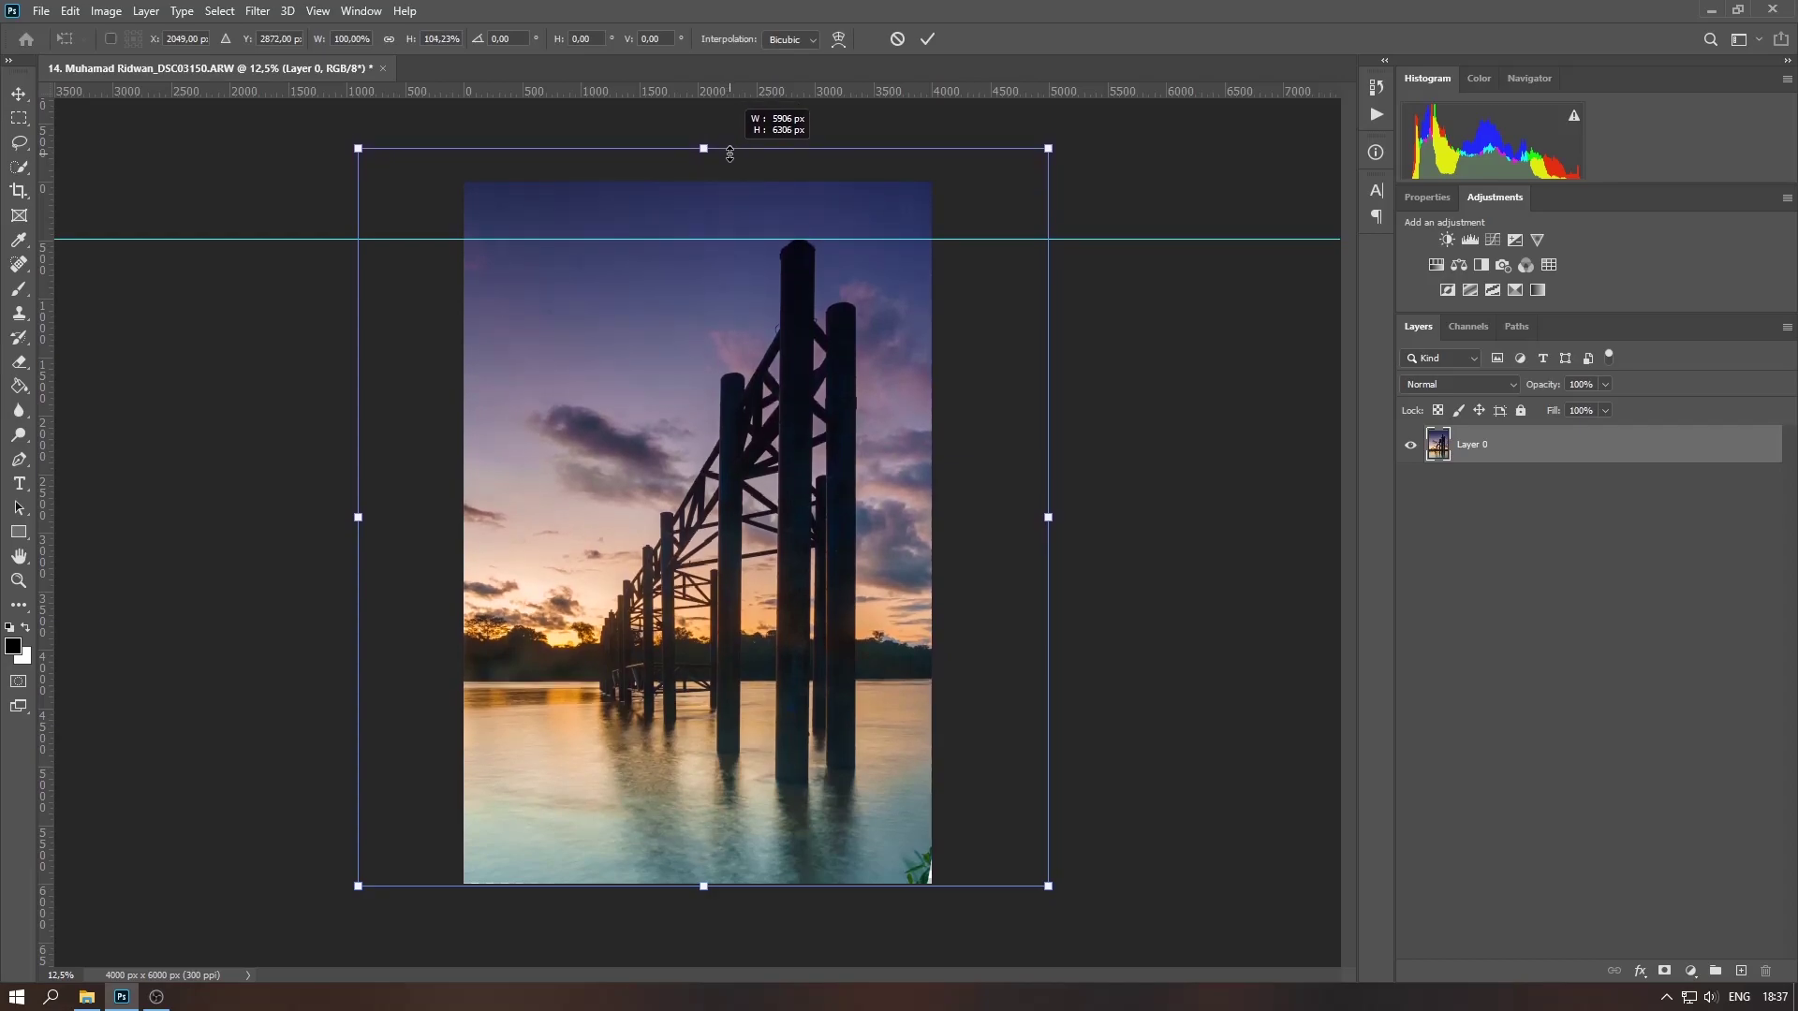
{"action": "key", "text": "Return"}
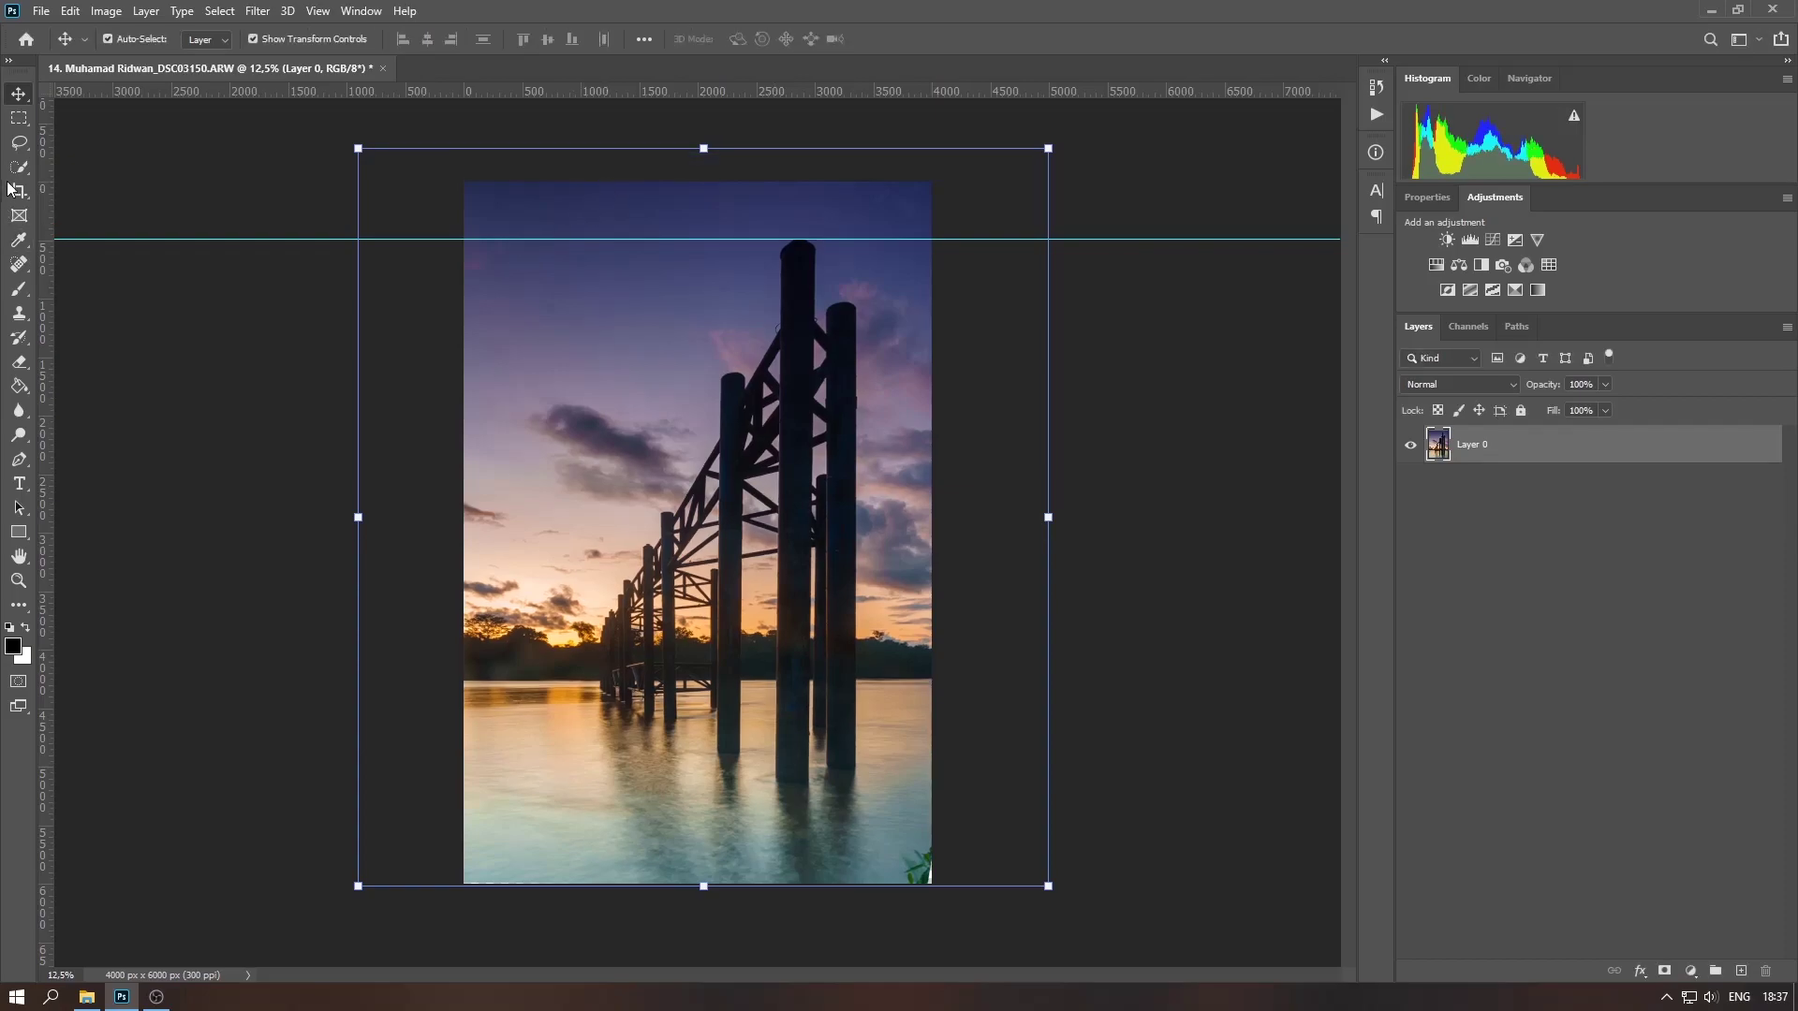
- Crop to a 4:5 portrait frame of 4000 by 5000 px, trimming the transparent edges
{"action": "left_click", "coordinate": [18, 195]}
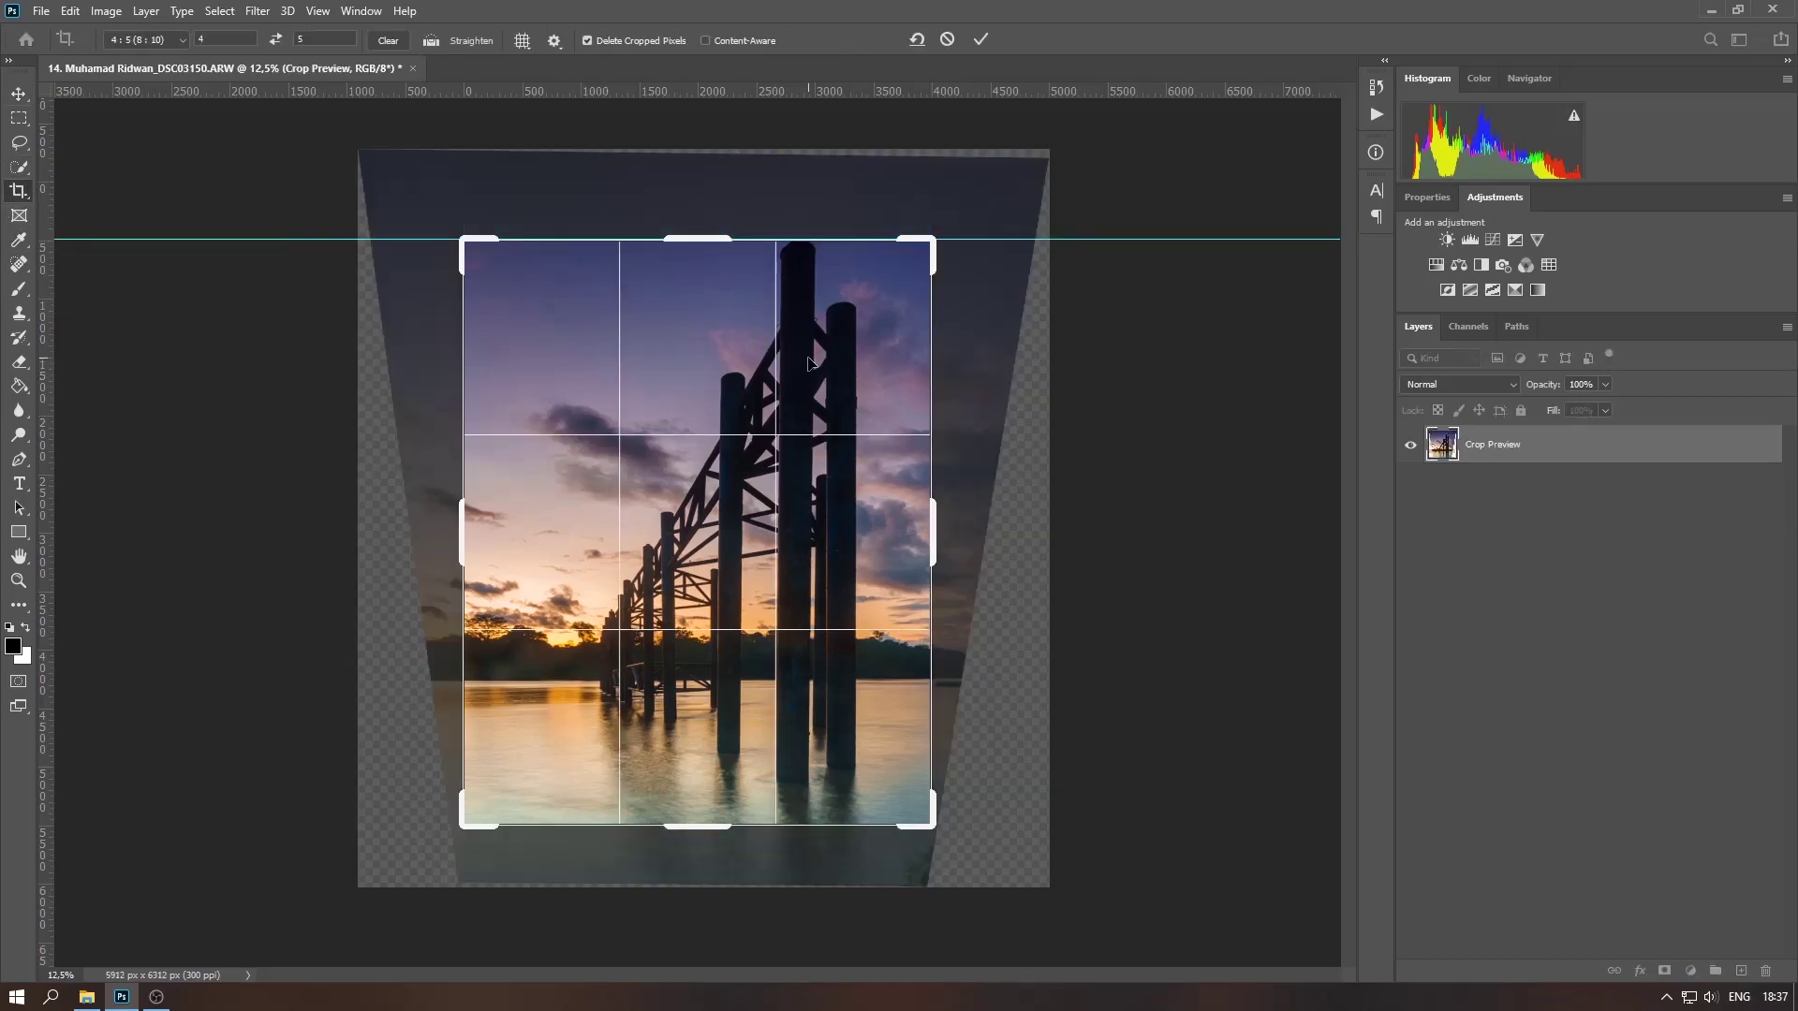
{"action": "right_click", "coordinate": [802, 359]}
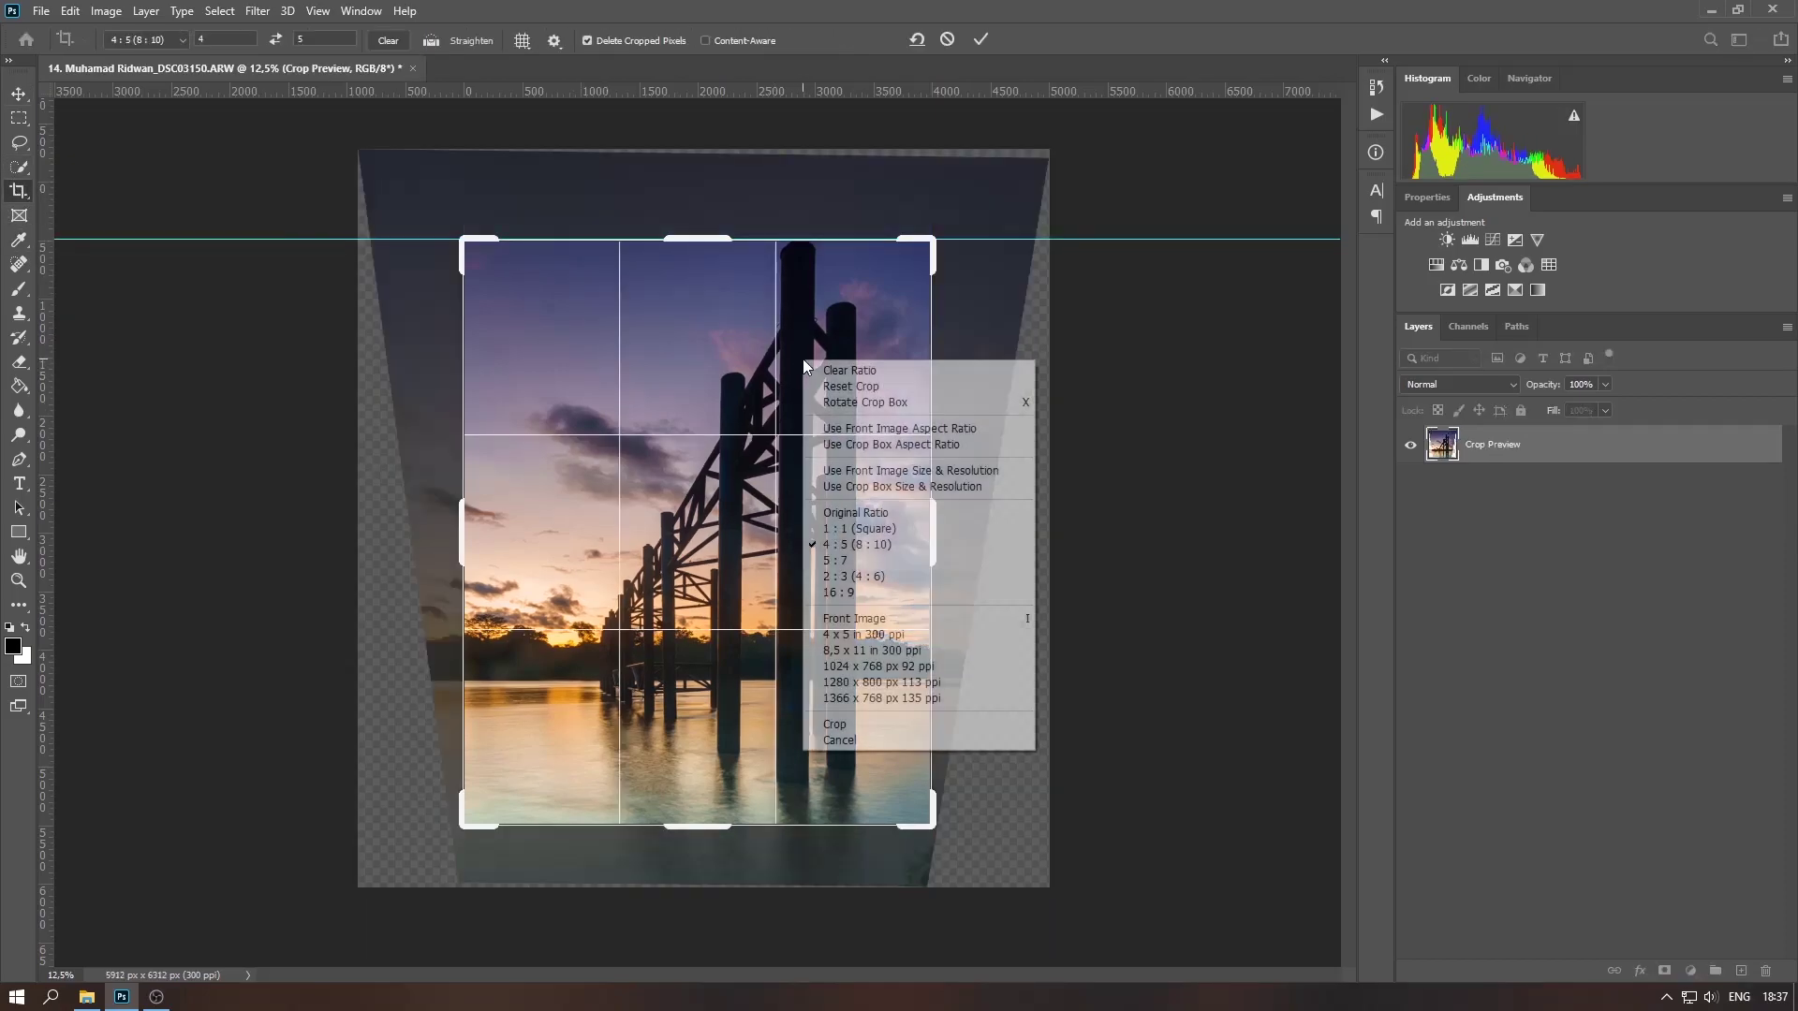
{"action": "left_click", "coordinate": [836, 547]}
{"action": "left_click_drag", "start_coordinate": [681, 281], "coordinate": [693, 302]}
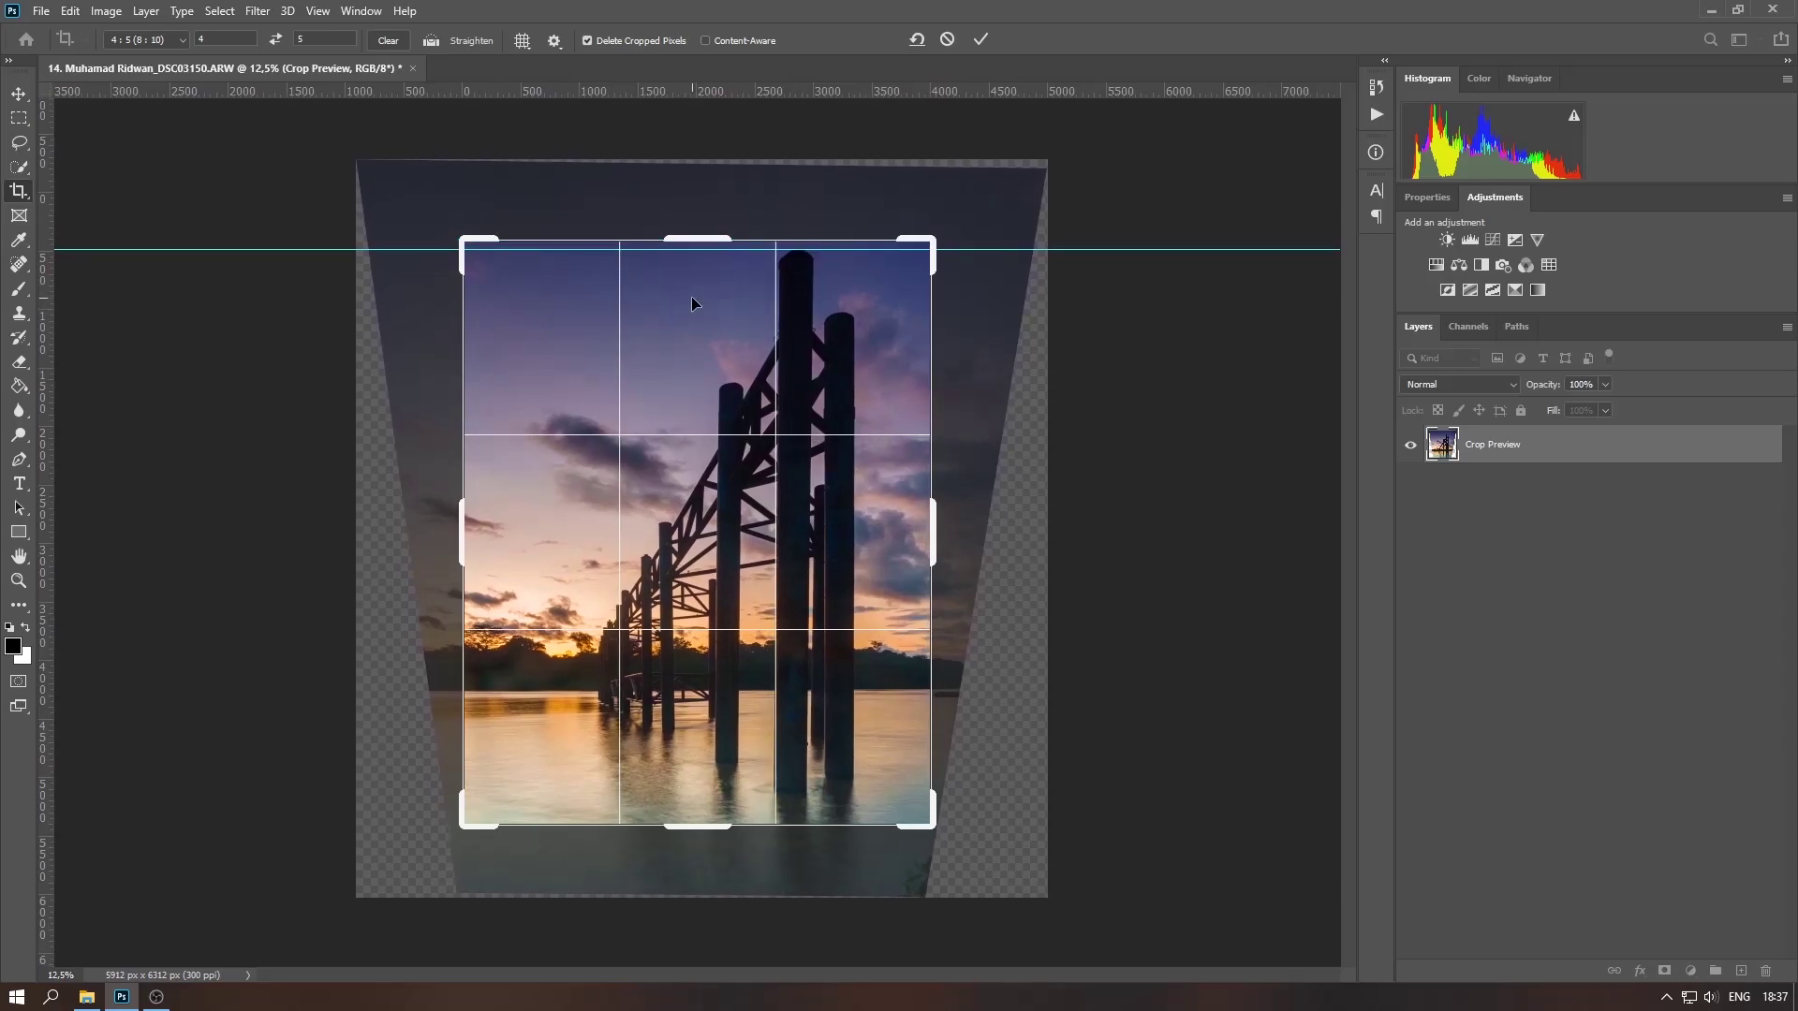
{"action": "left_click_drag", "start_coordinate": [693, 303], "coordinate": [702, 310]}
{"action": "key", "text": "Return"}
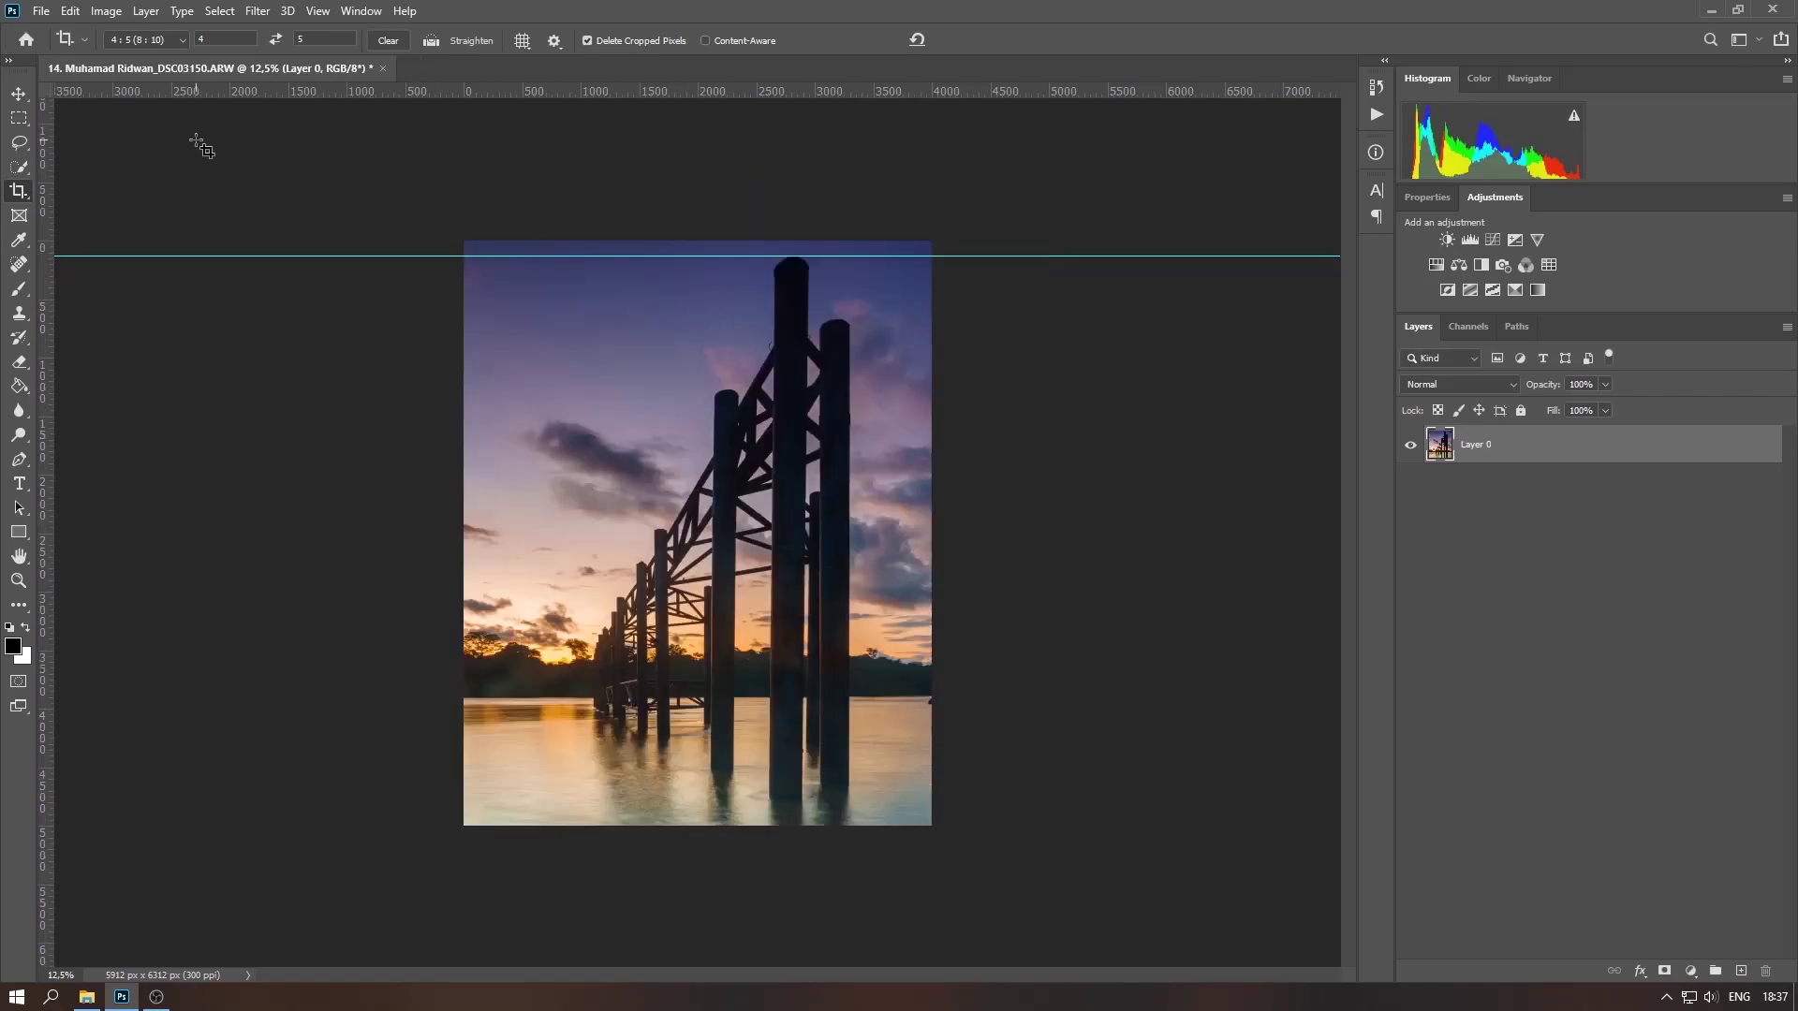
- Confirm the crop, hide the transform handles and remove the horizontal guide
{"action": "left_click", "coordinate": [19, 93]}
{"action": "left_click", "coordinate": [253, 38]}
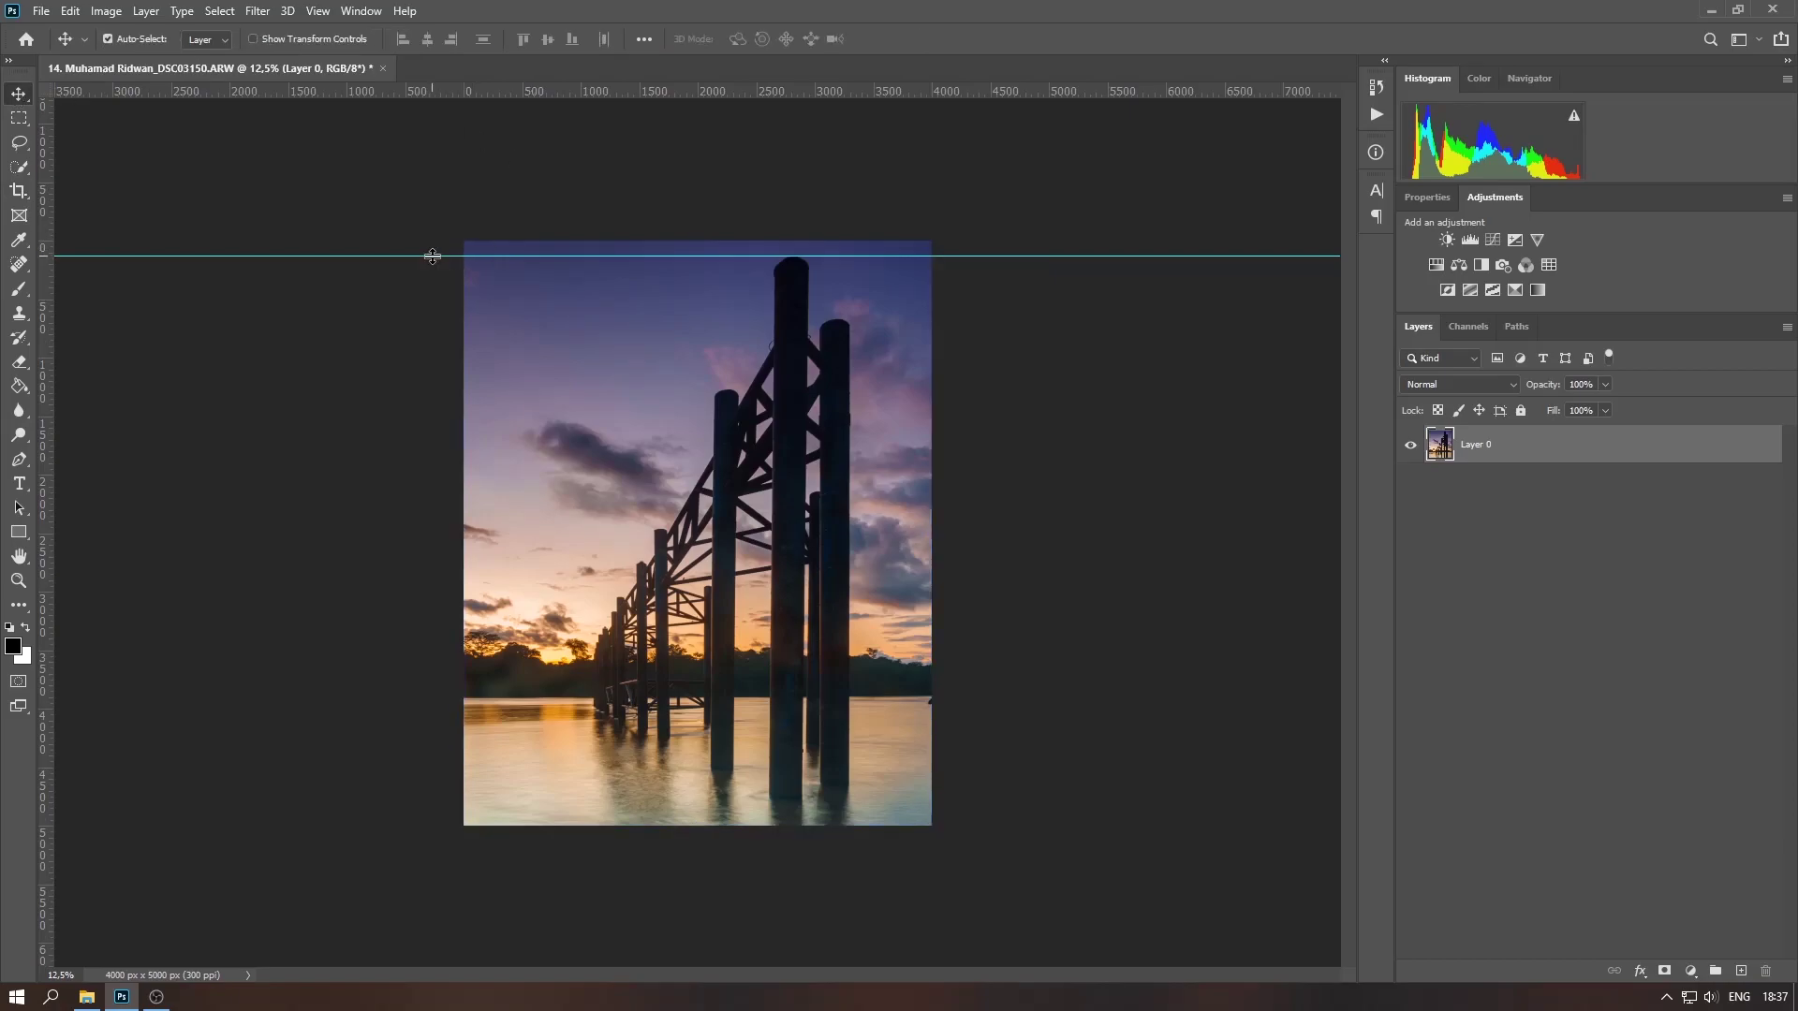
{"action": "left_click_drag", "start_coordinate": [449, 254], "coordinate": [440, 9]}
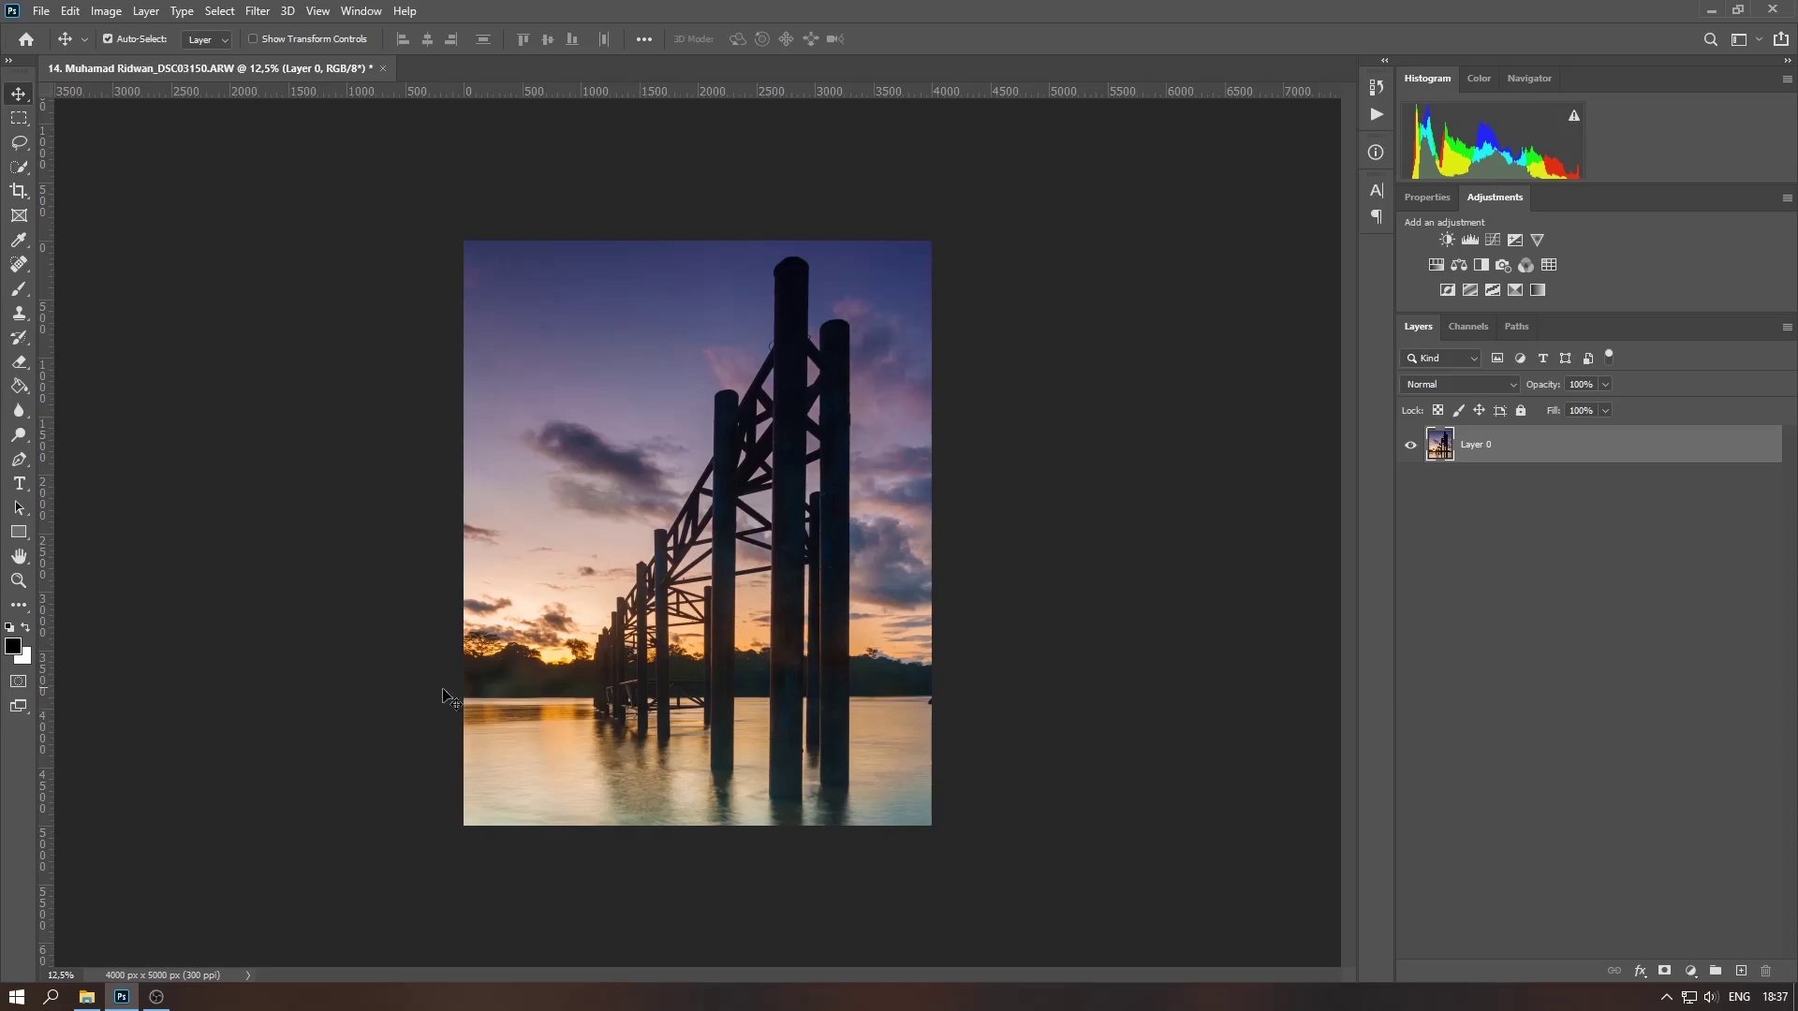
- Zoom into the upper sky and spot-heal a small dust spot
{"action": "key", "text": "ctrl"}
{"action": "scroll", "coordinate": [800, 332], "scroll_direction": "up", "scroll_amount": 3}
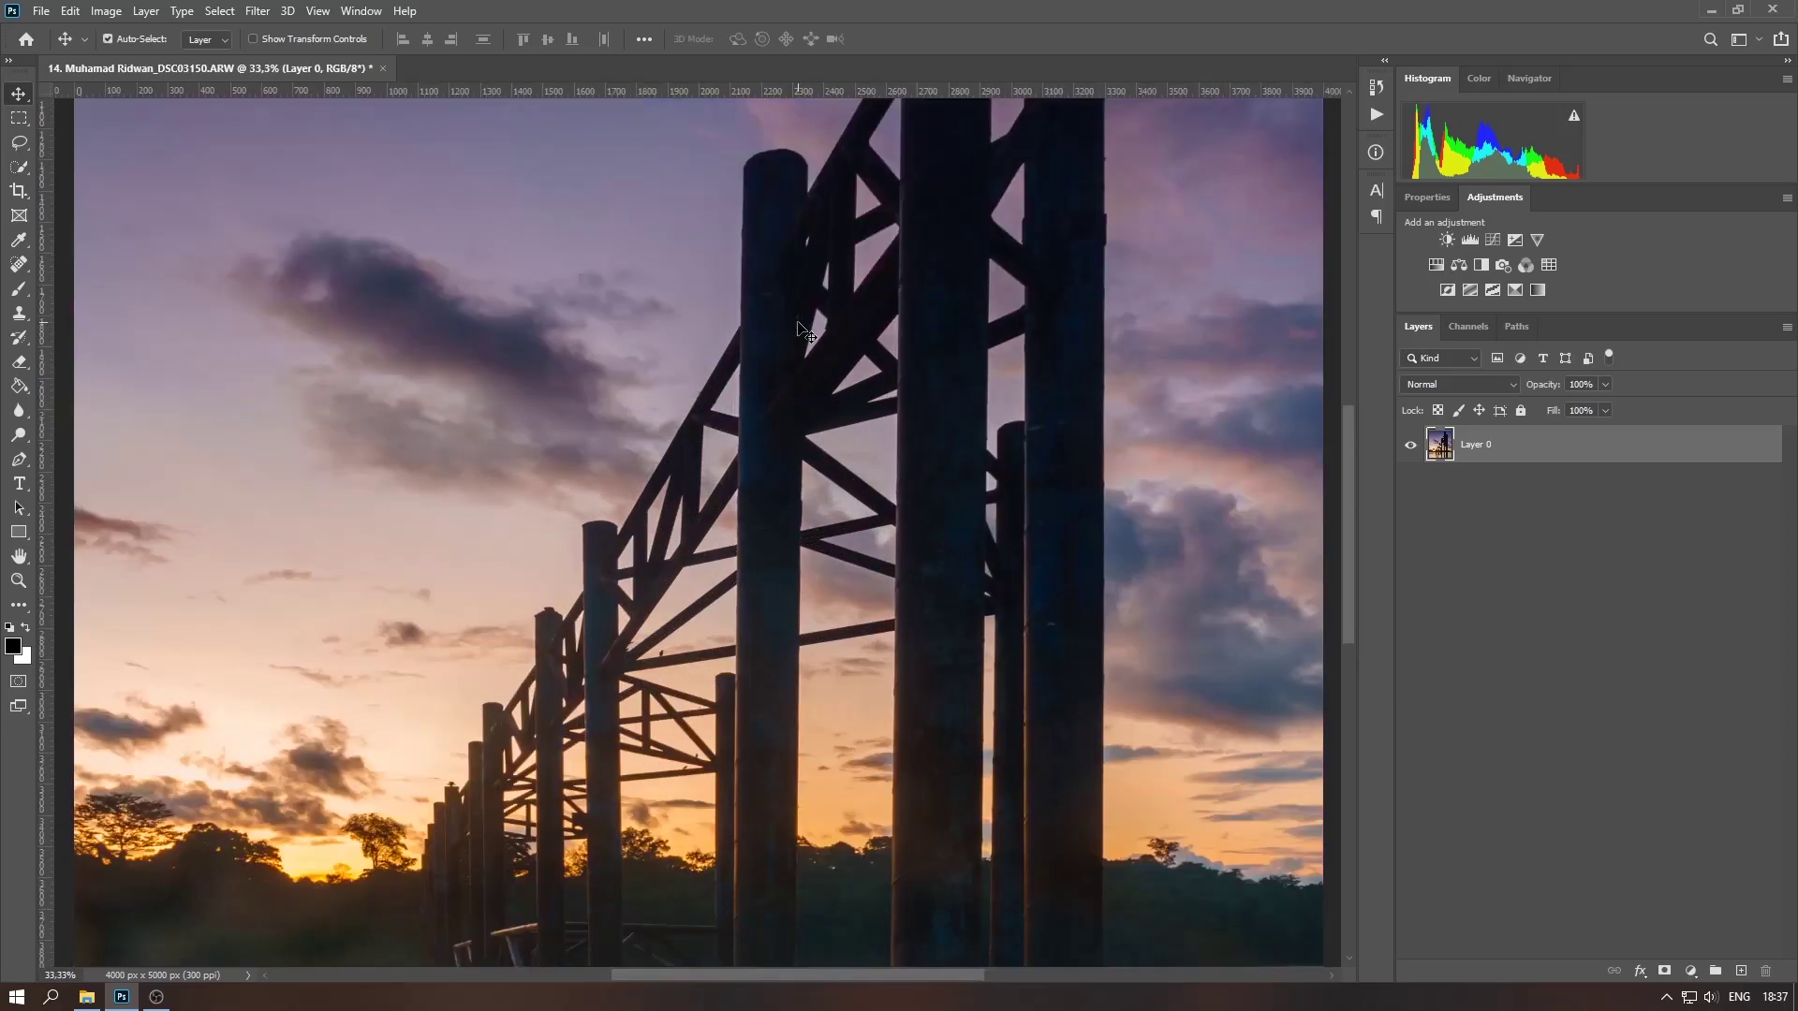
{"action": "mouse_move", "coordinate": [464, 352]}
{"action": "left_mouse_down"}
{"action": "mouse_move", "coordinate": [978, 770]}
{"action": "mouse_move", "coordinate": [121, 768]}
{"action": "mouse_move", "coordinate": [726, 792]}
{"action": "left_mouse_up"}
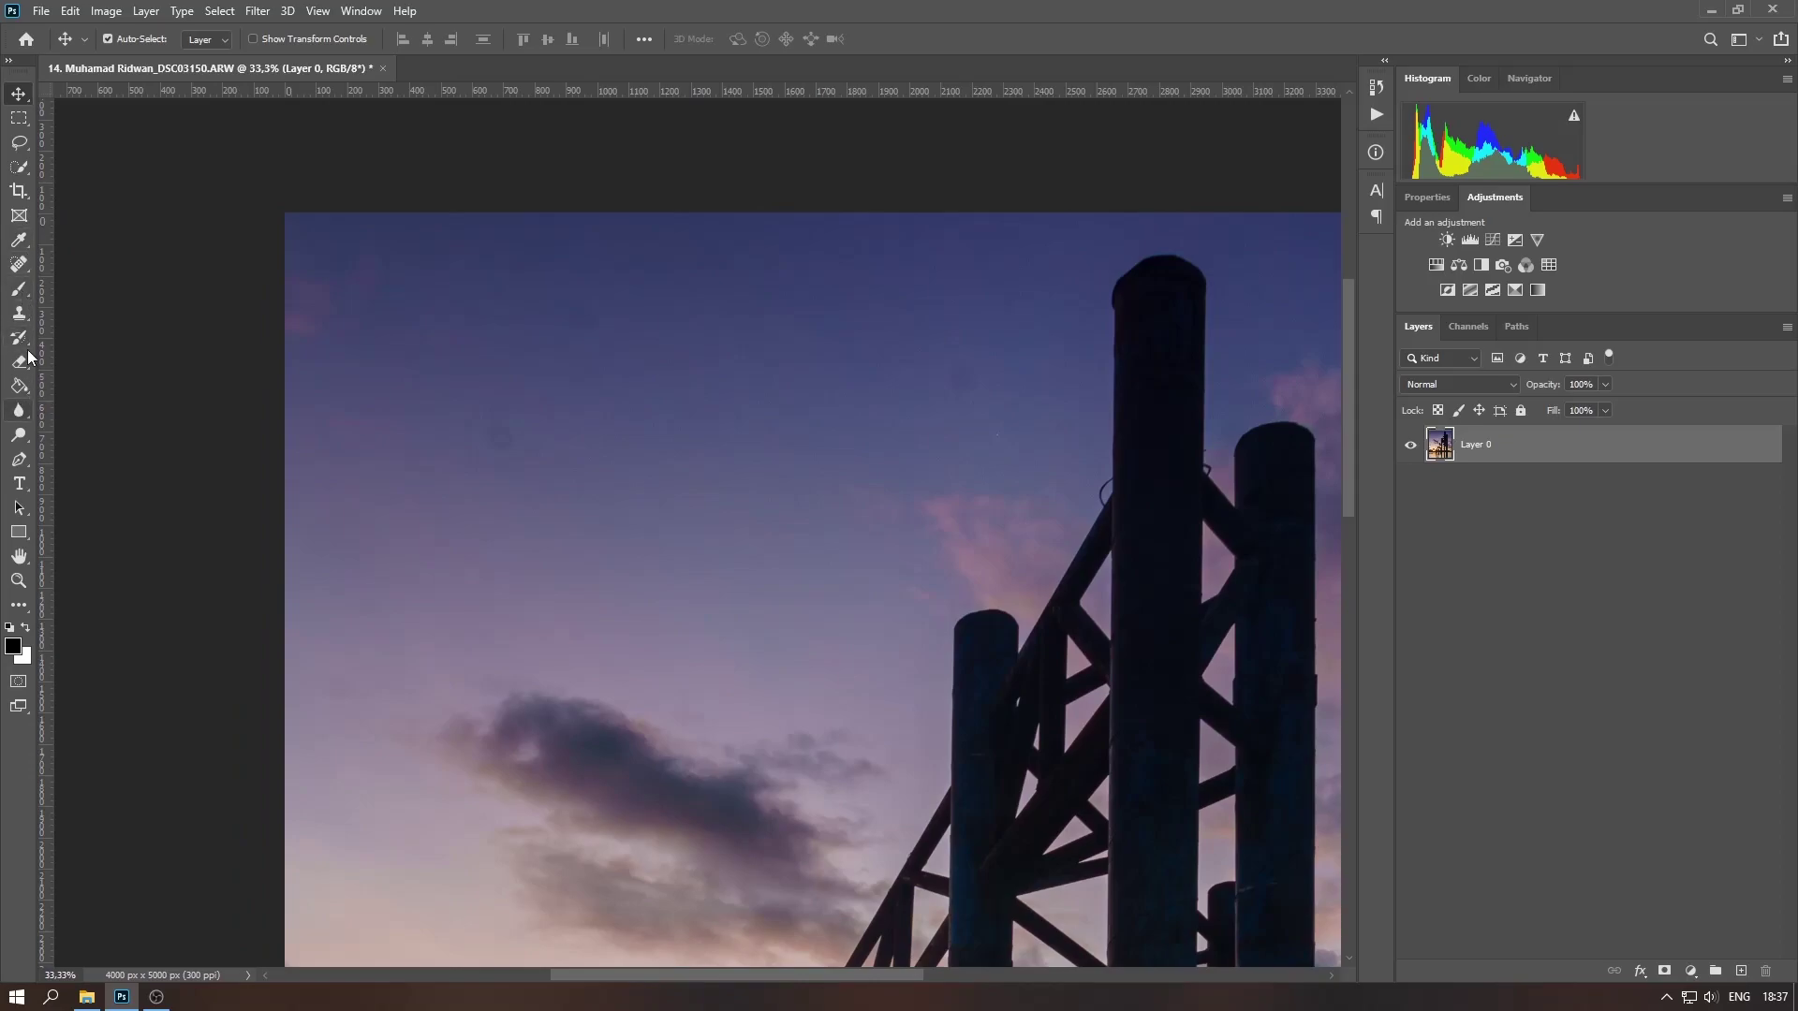
{"action": "left_click", "coordinate": [25, 270]}
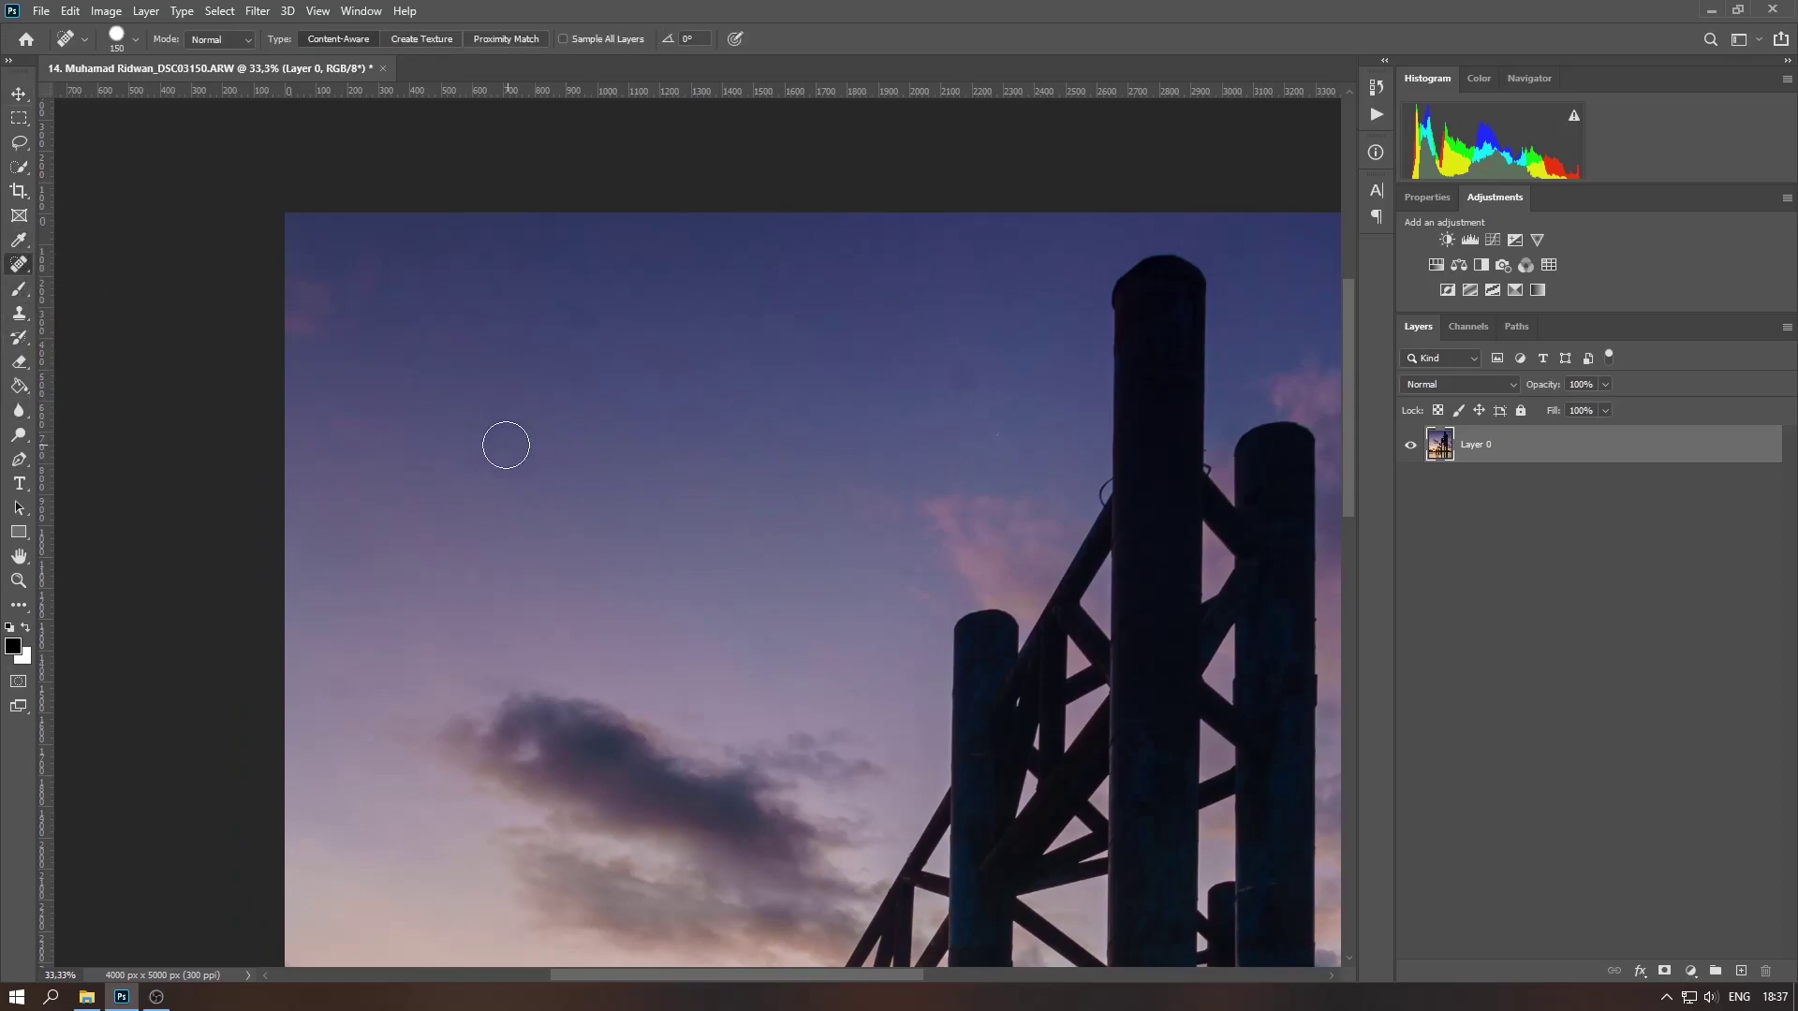
{"action": "left_click", "coordinate": [579, 323]}
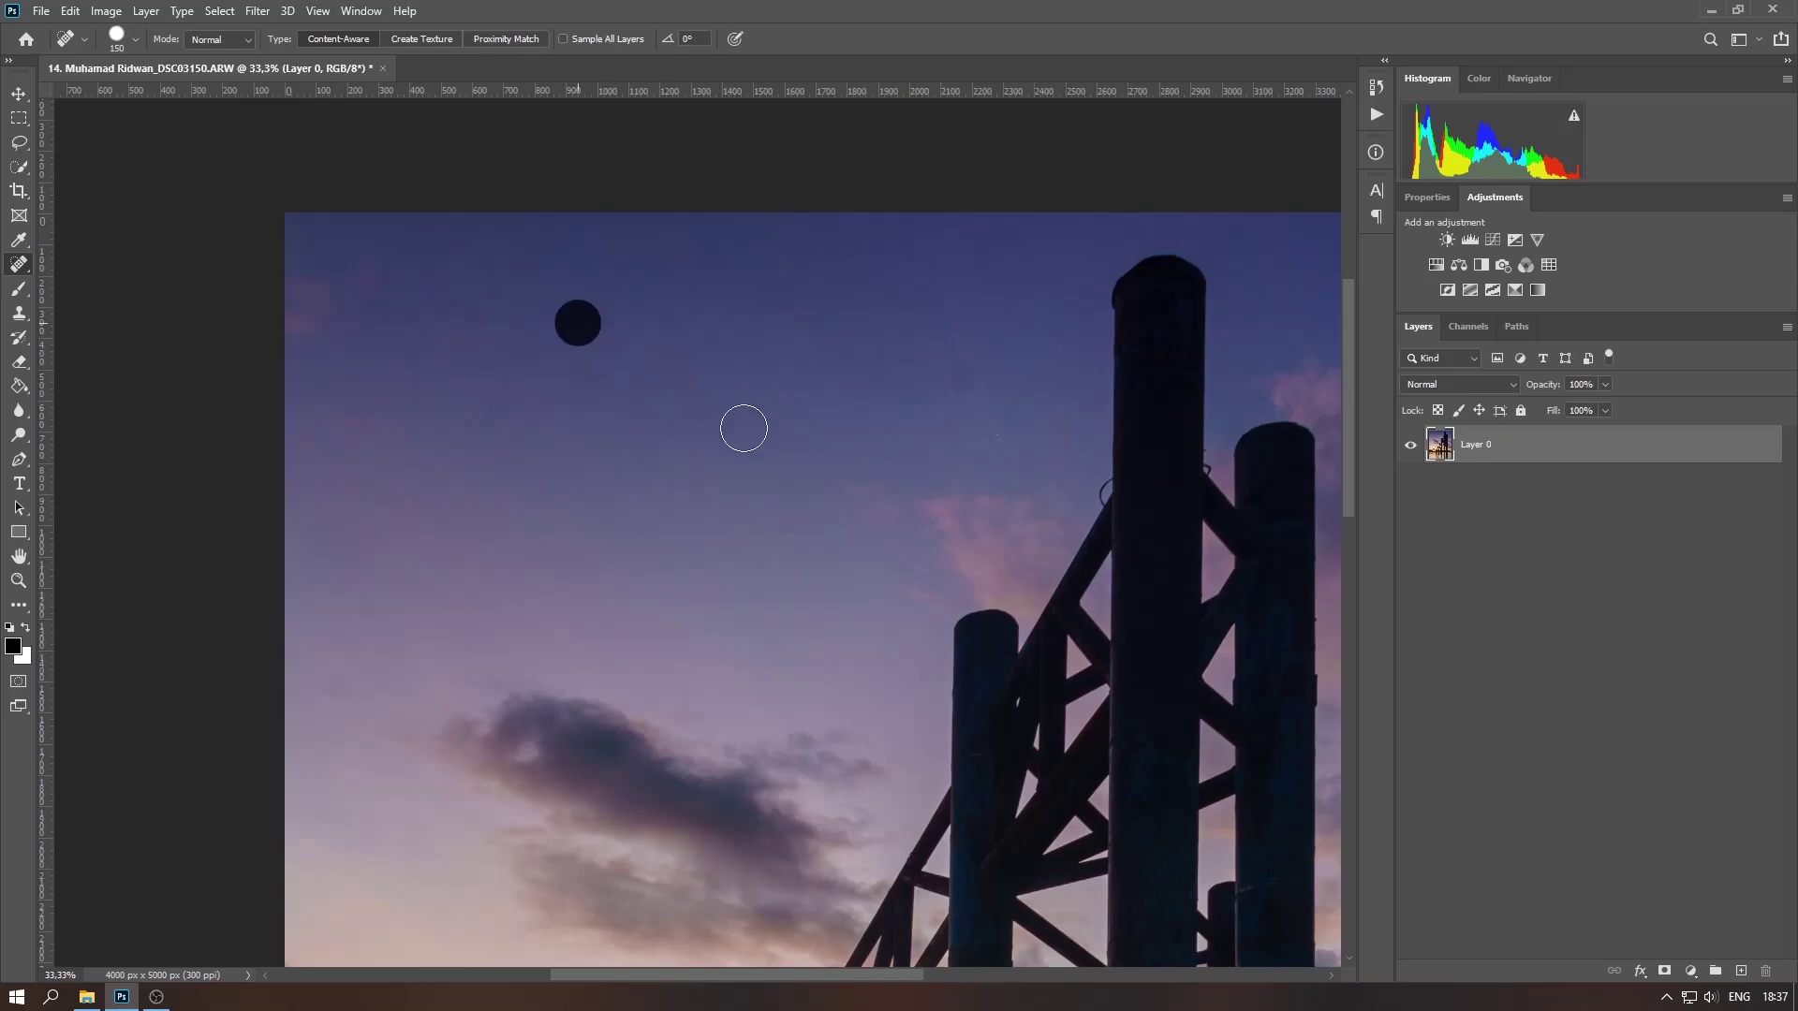
{"action": "mouse_move", "coordinate": [832, 566]}
{"action": "left_mouse_down"}
{"action": "mouse_move", "coordinate": [148, 680]}
{"action": "mouse_move", "coordinate": [580, 473]}
{"action": "left_mouse_up"}
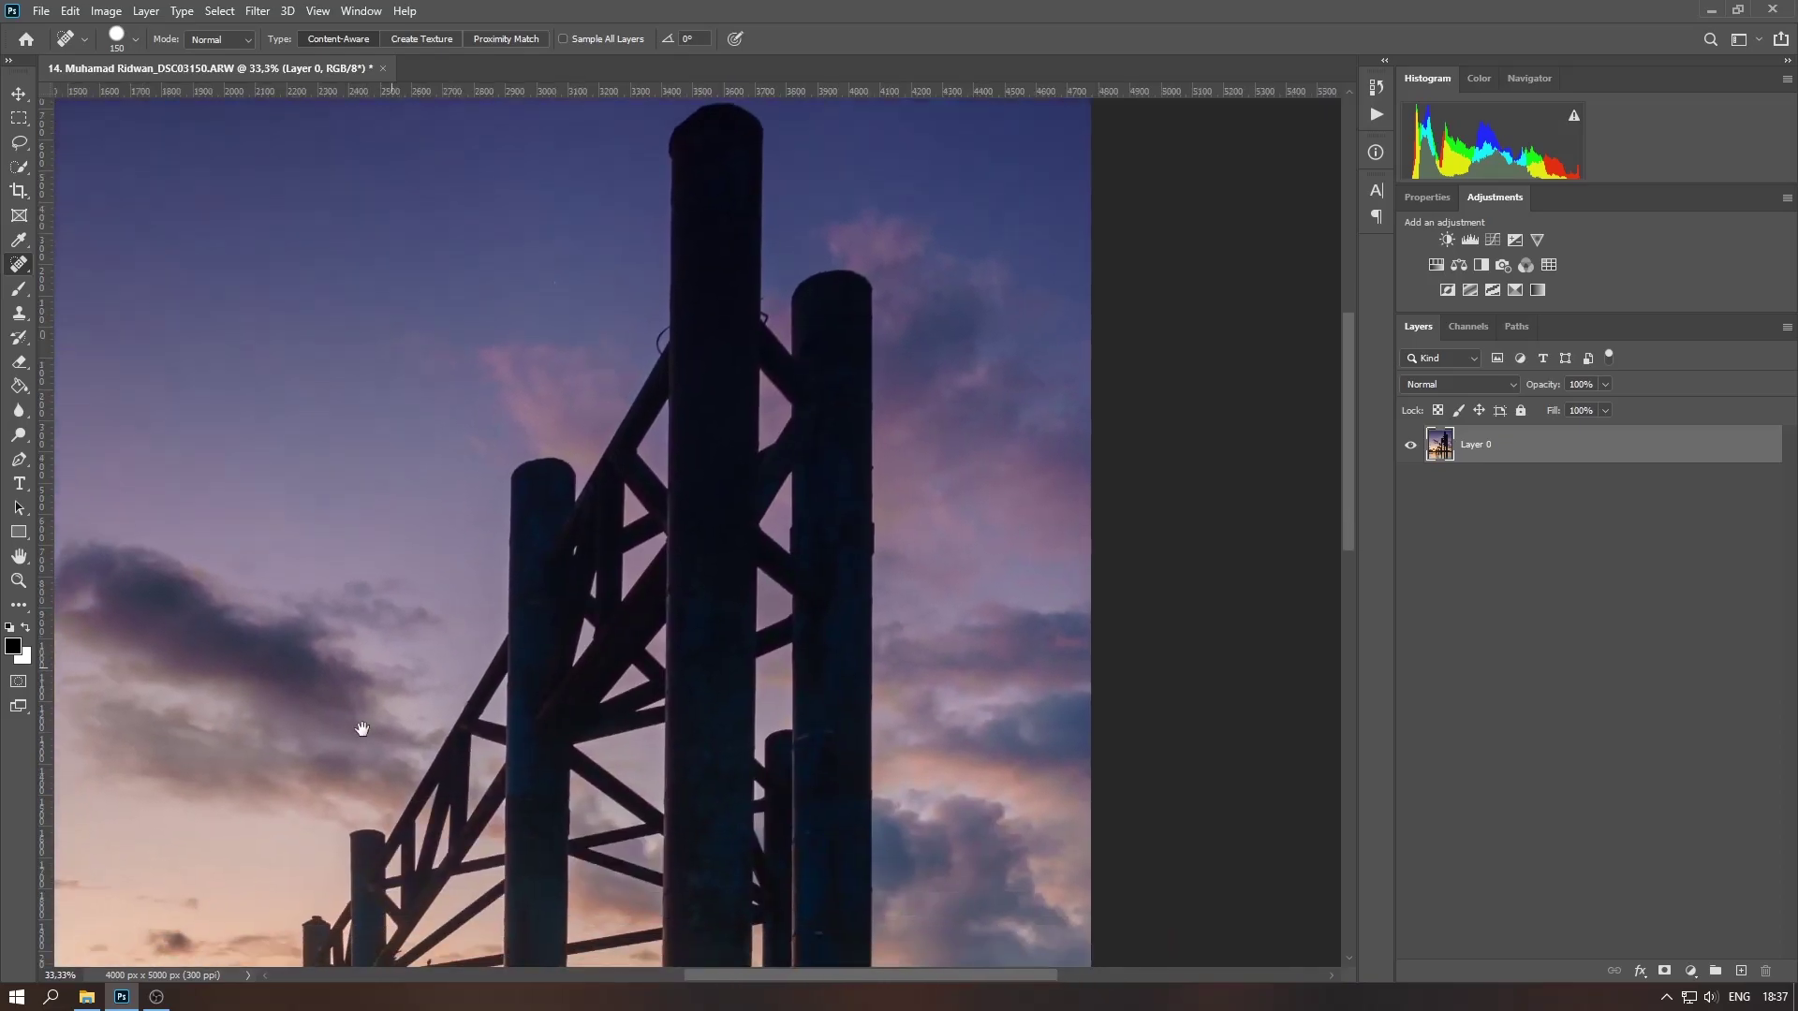
- Duplicate Layer 0 and launch Nik Collection's HDR Efex Pro 2 on the copy
{"action": "key", "text": "ctrl+minus"}
{"action": "key", "text": "ctrl+minus"}
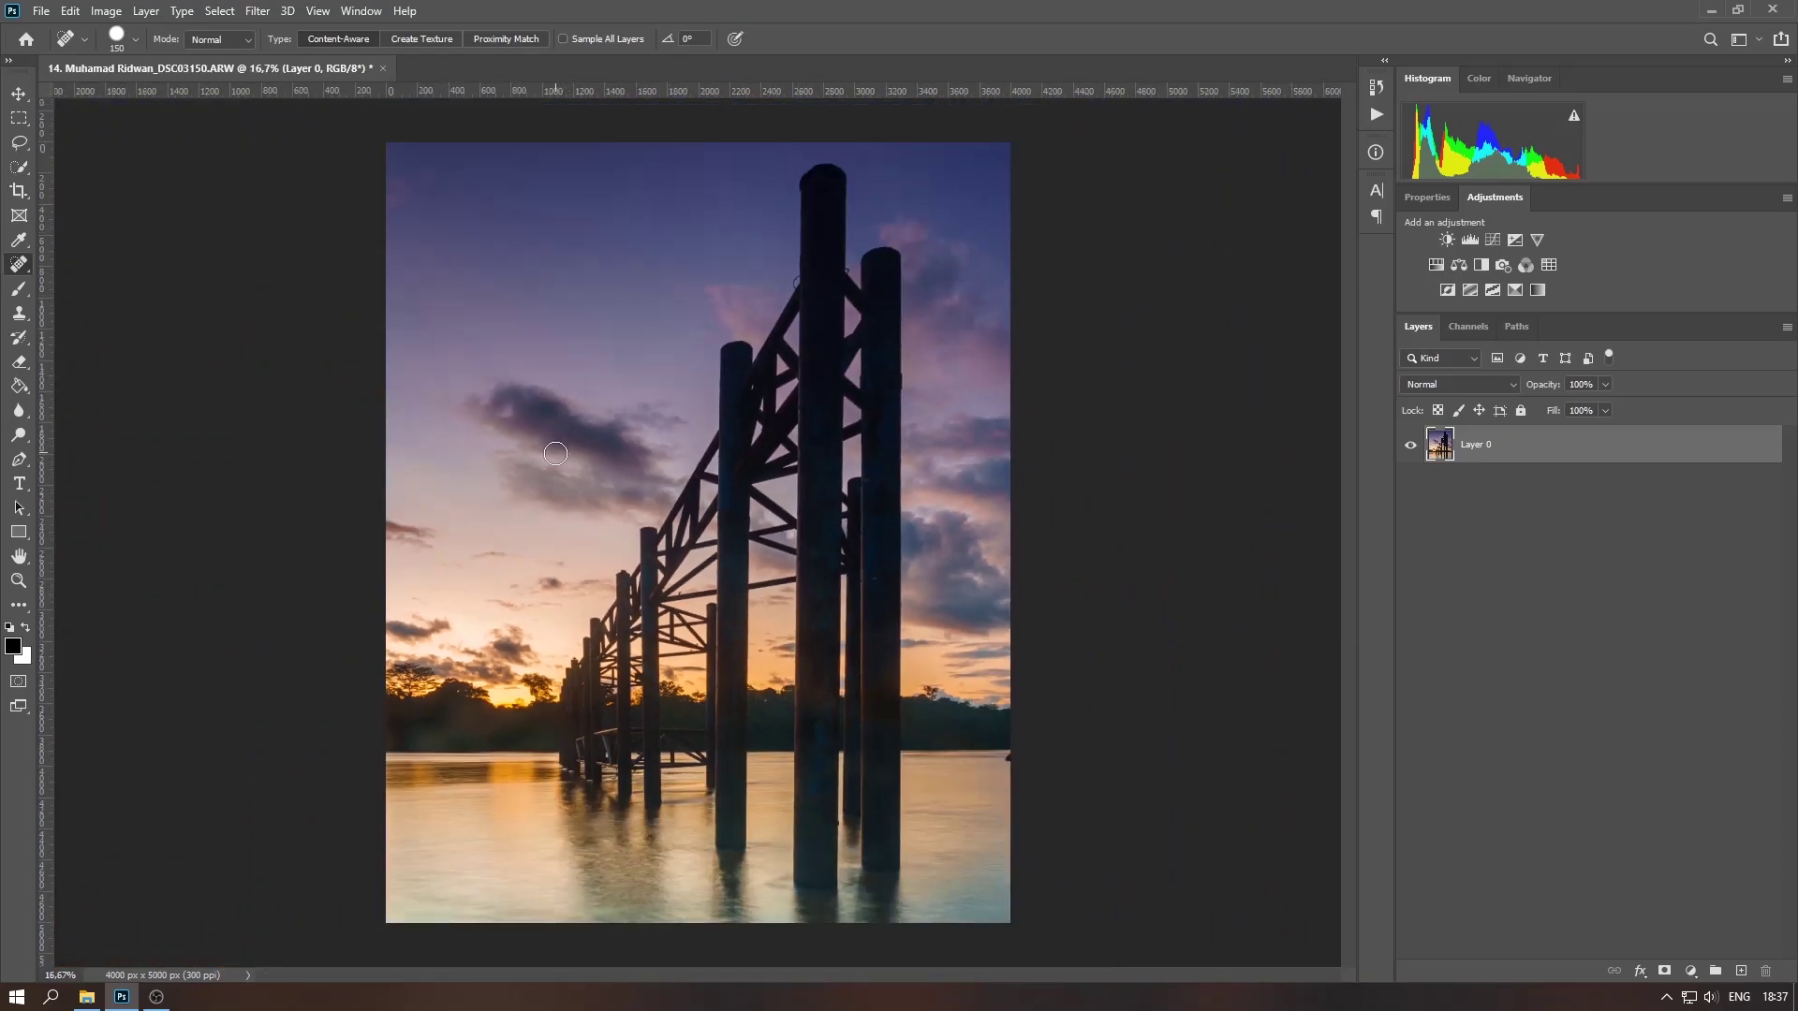
{"action": "key", "text": "v"}
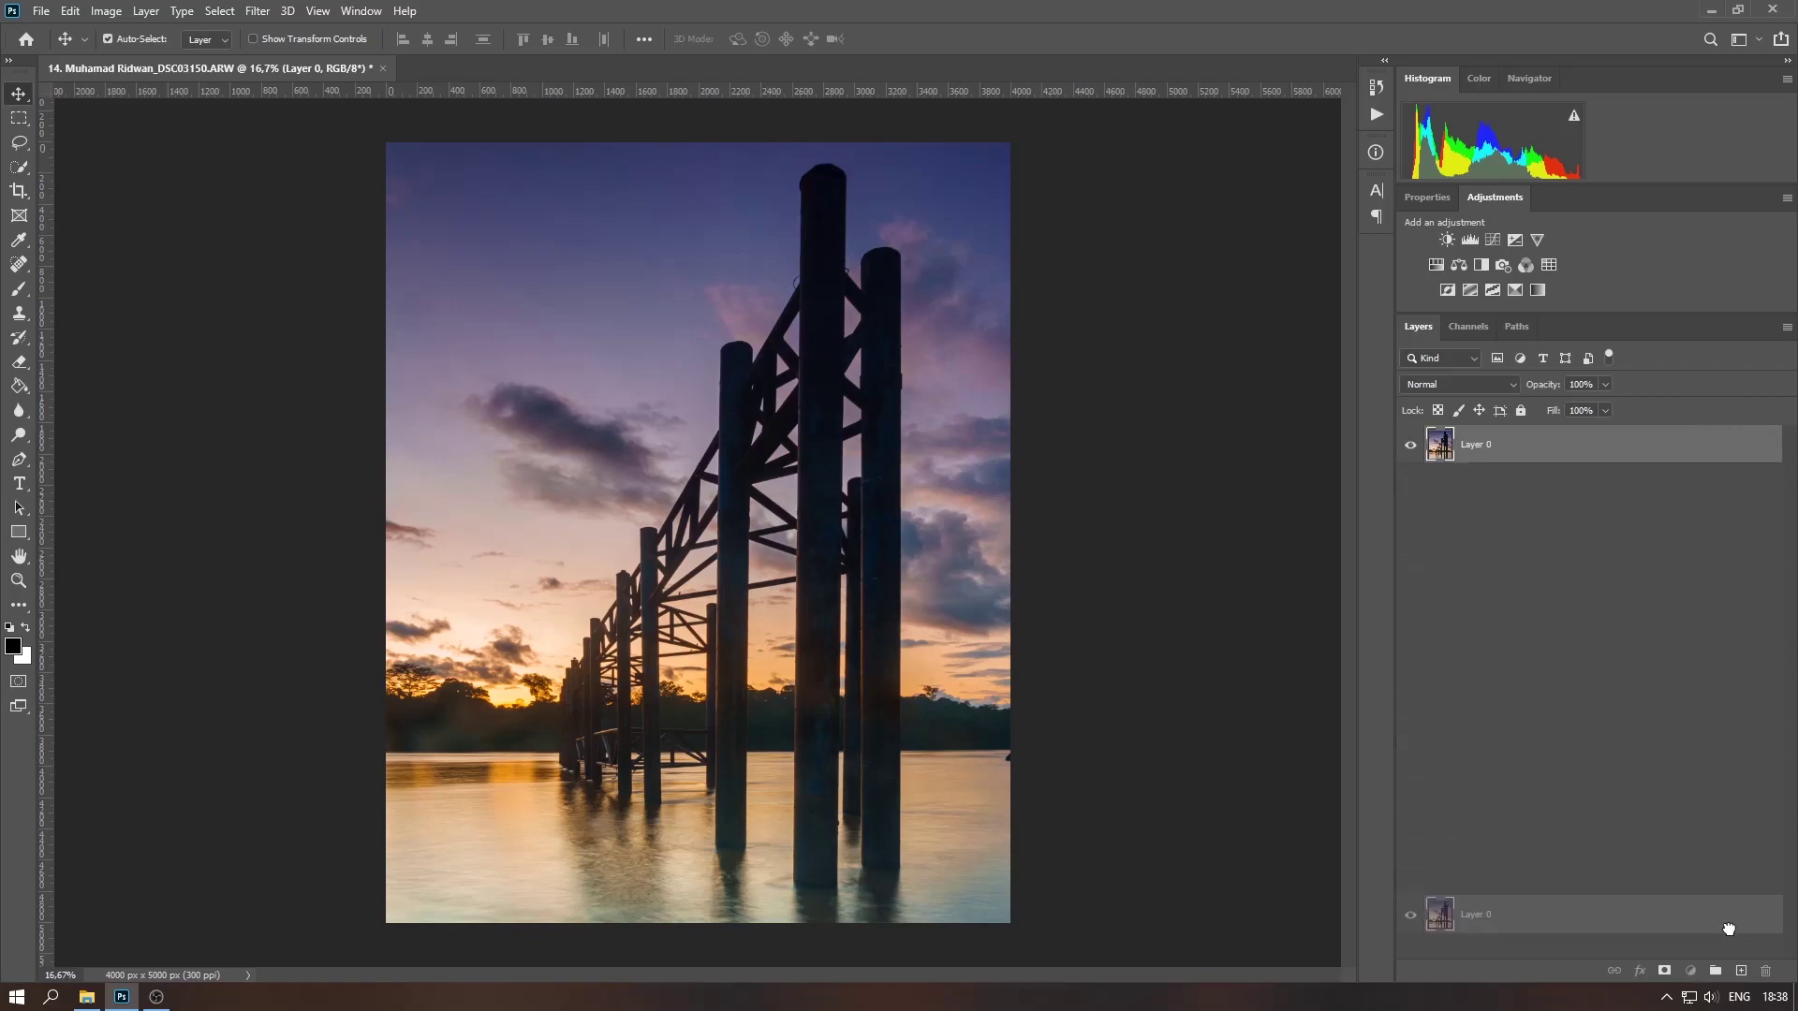
{"action": "left_click_drag", "start_coordinate": [1618, 459], "coordinate": [1741, 971]}
{"action": "left_click", "coordinate": [258, 10]}
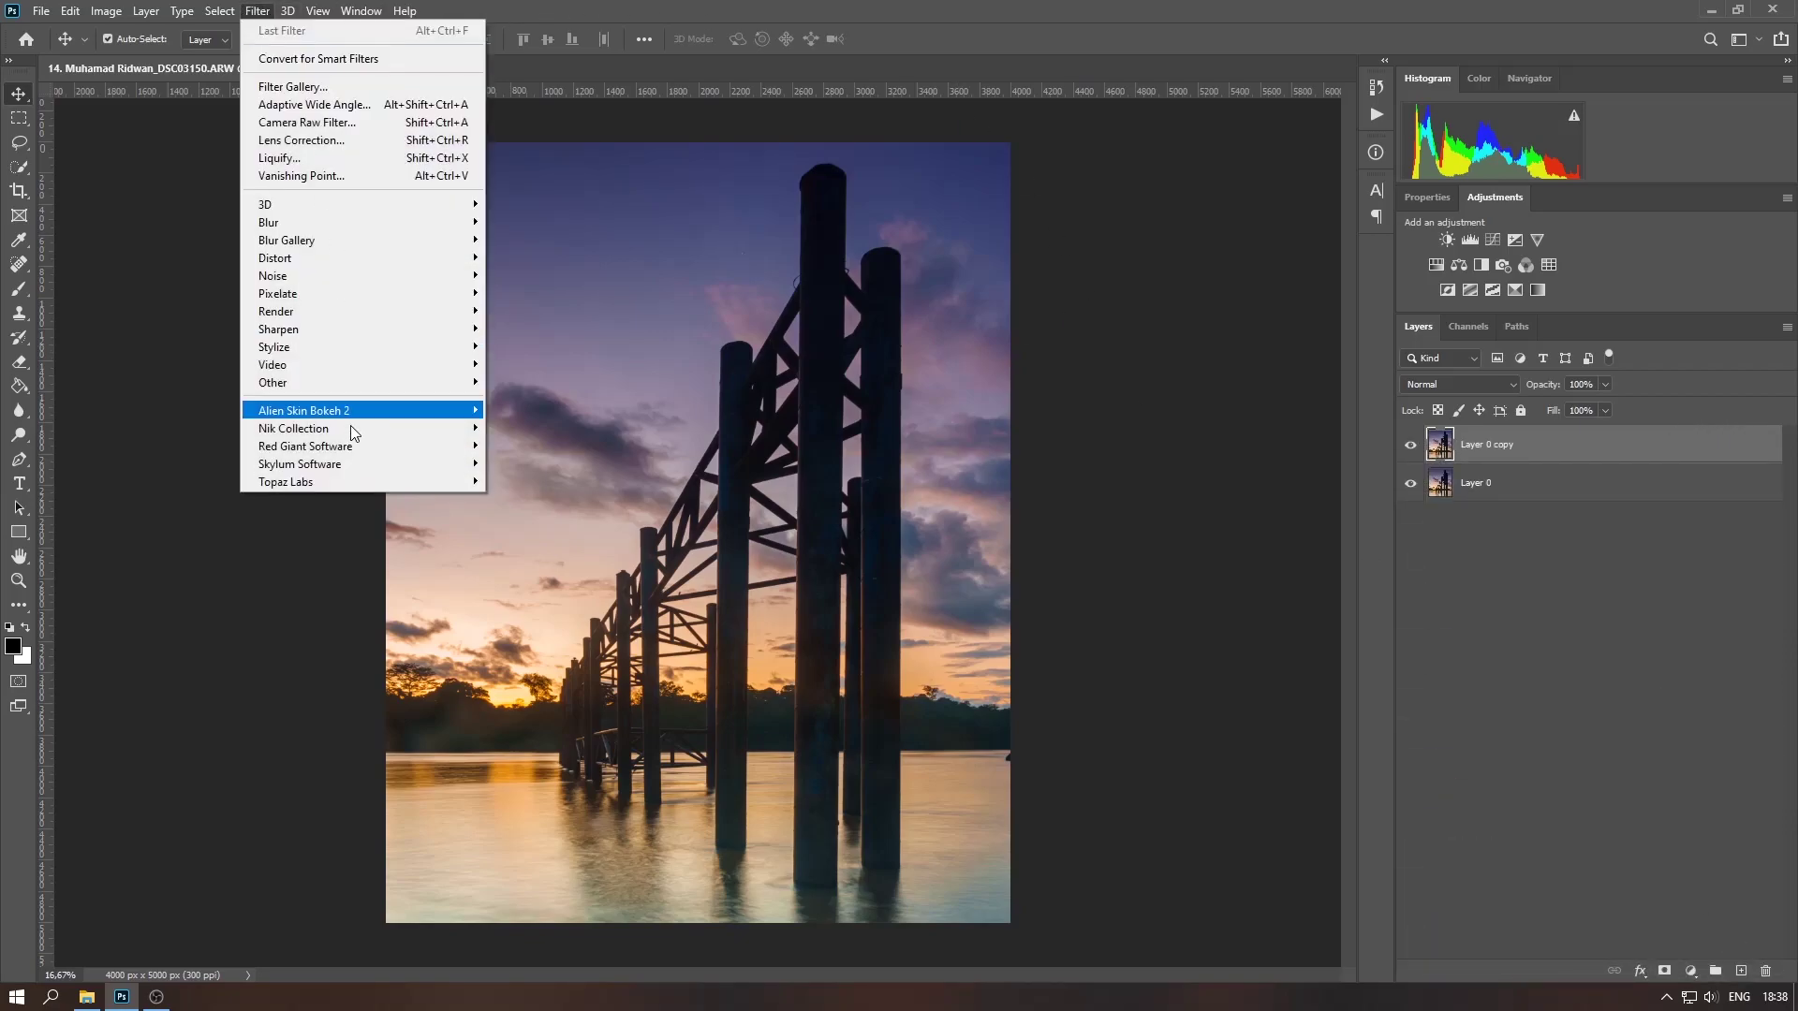
{"action": "mouse_move", "coordinate": [294, 427]}
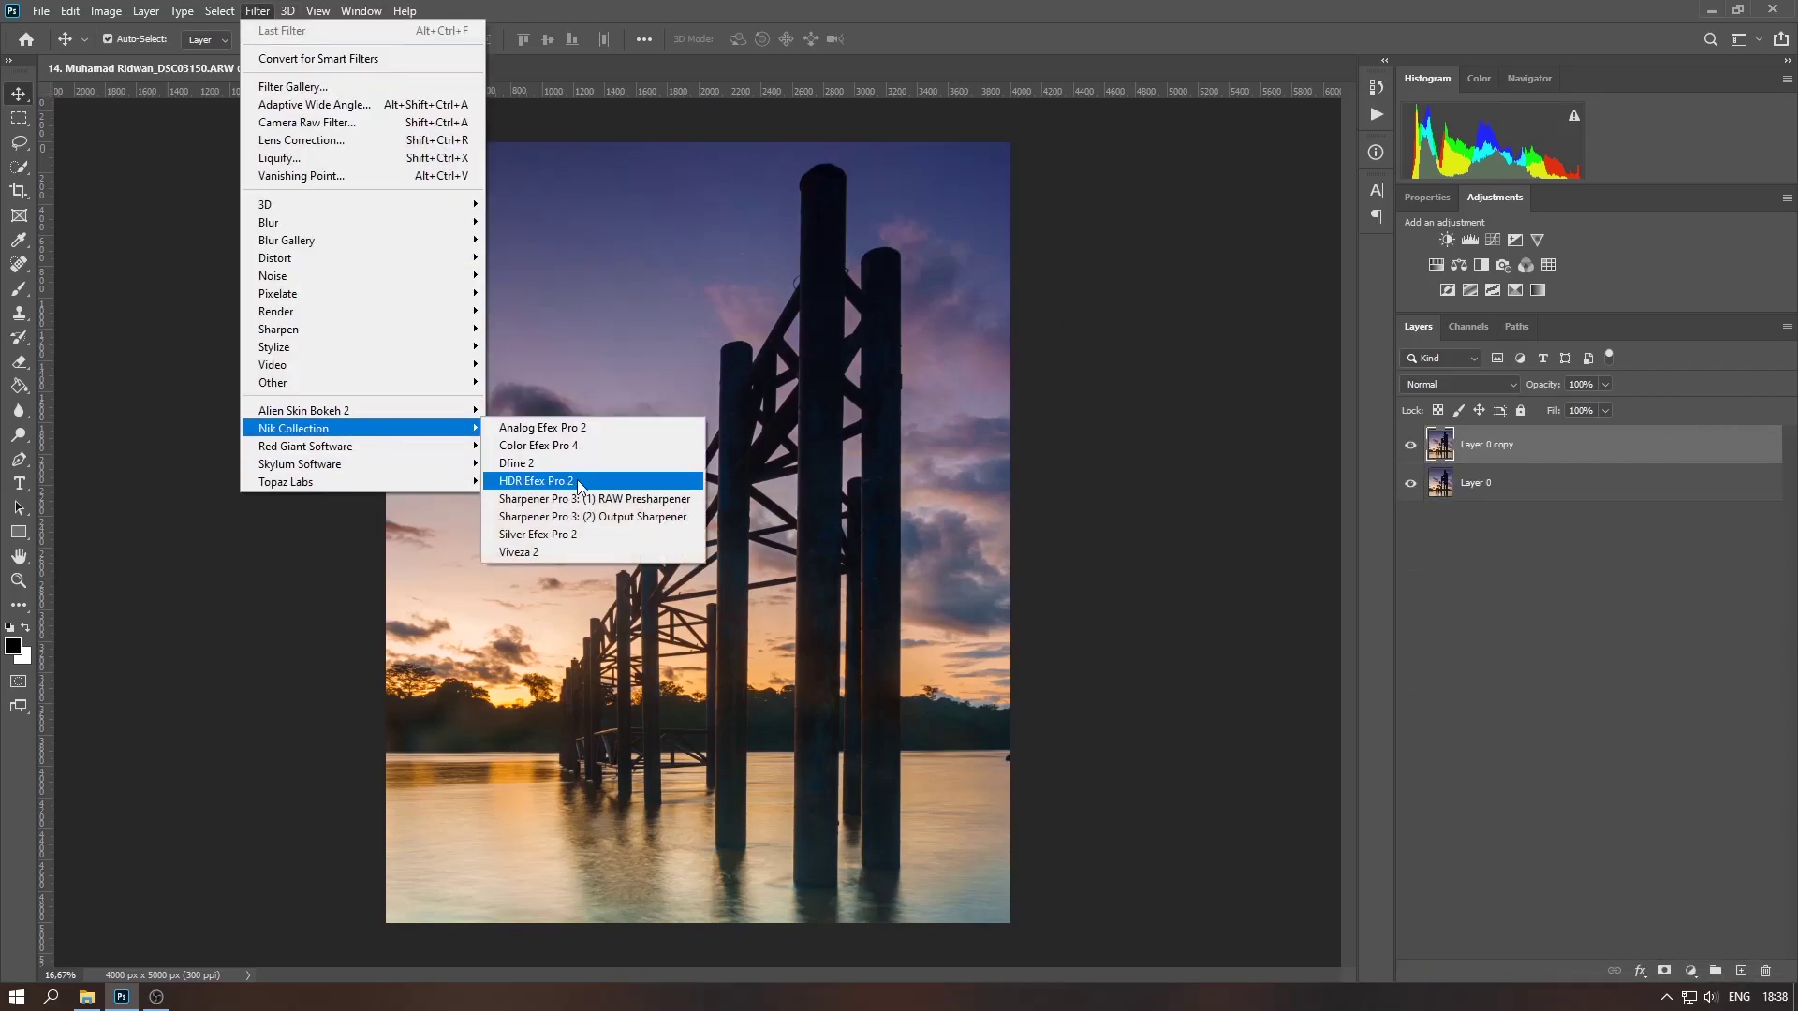
{"action": "left_click", "coordinate": [578, 486]}
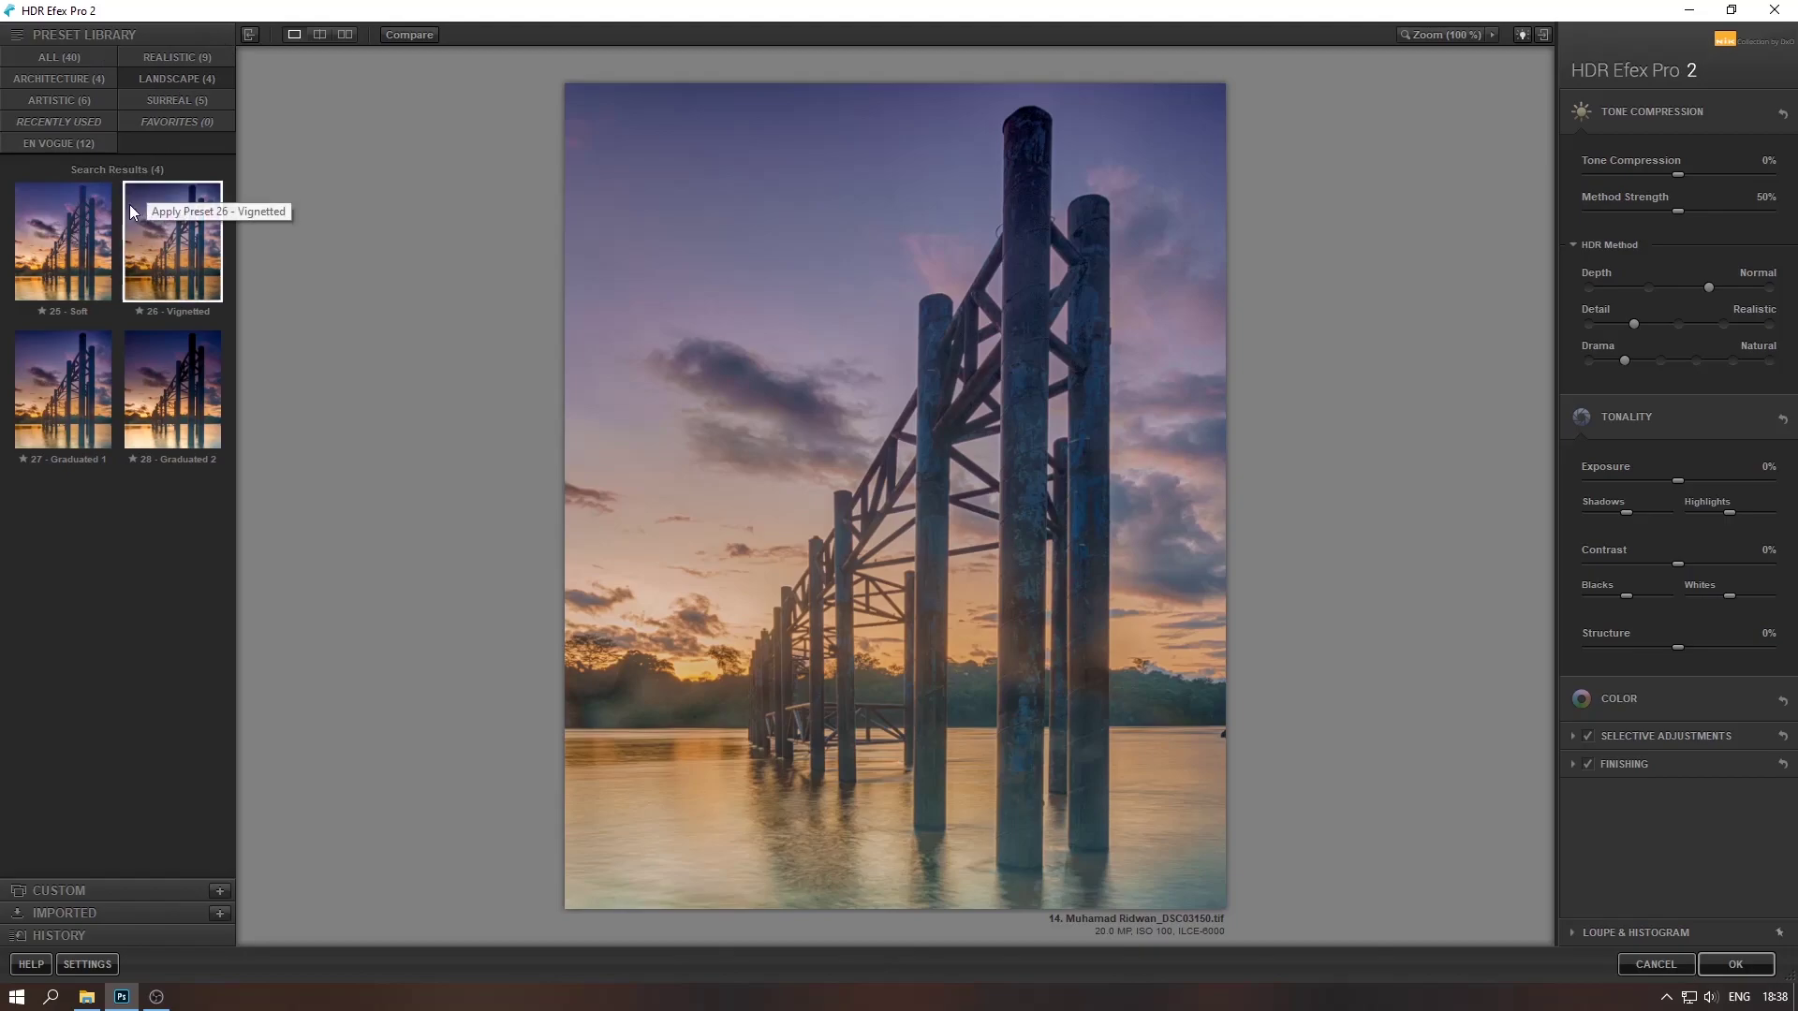
- Apply the 25 - Soft preset with Tone Compression -64%, Realistic detail and Deep drama
{"action": "left_click", "coordinate": [79, 246]}
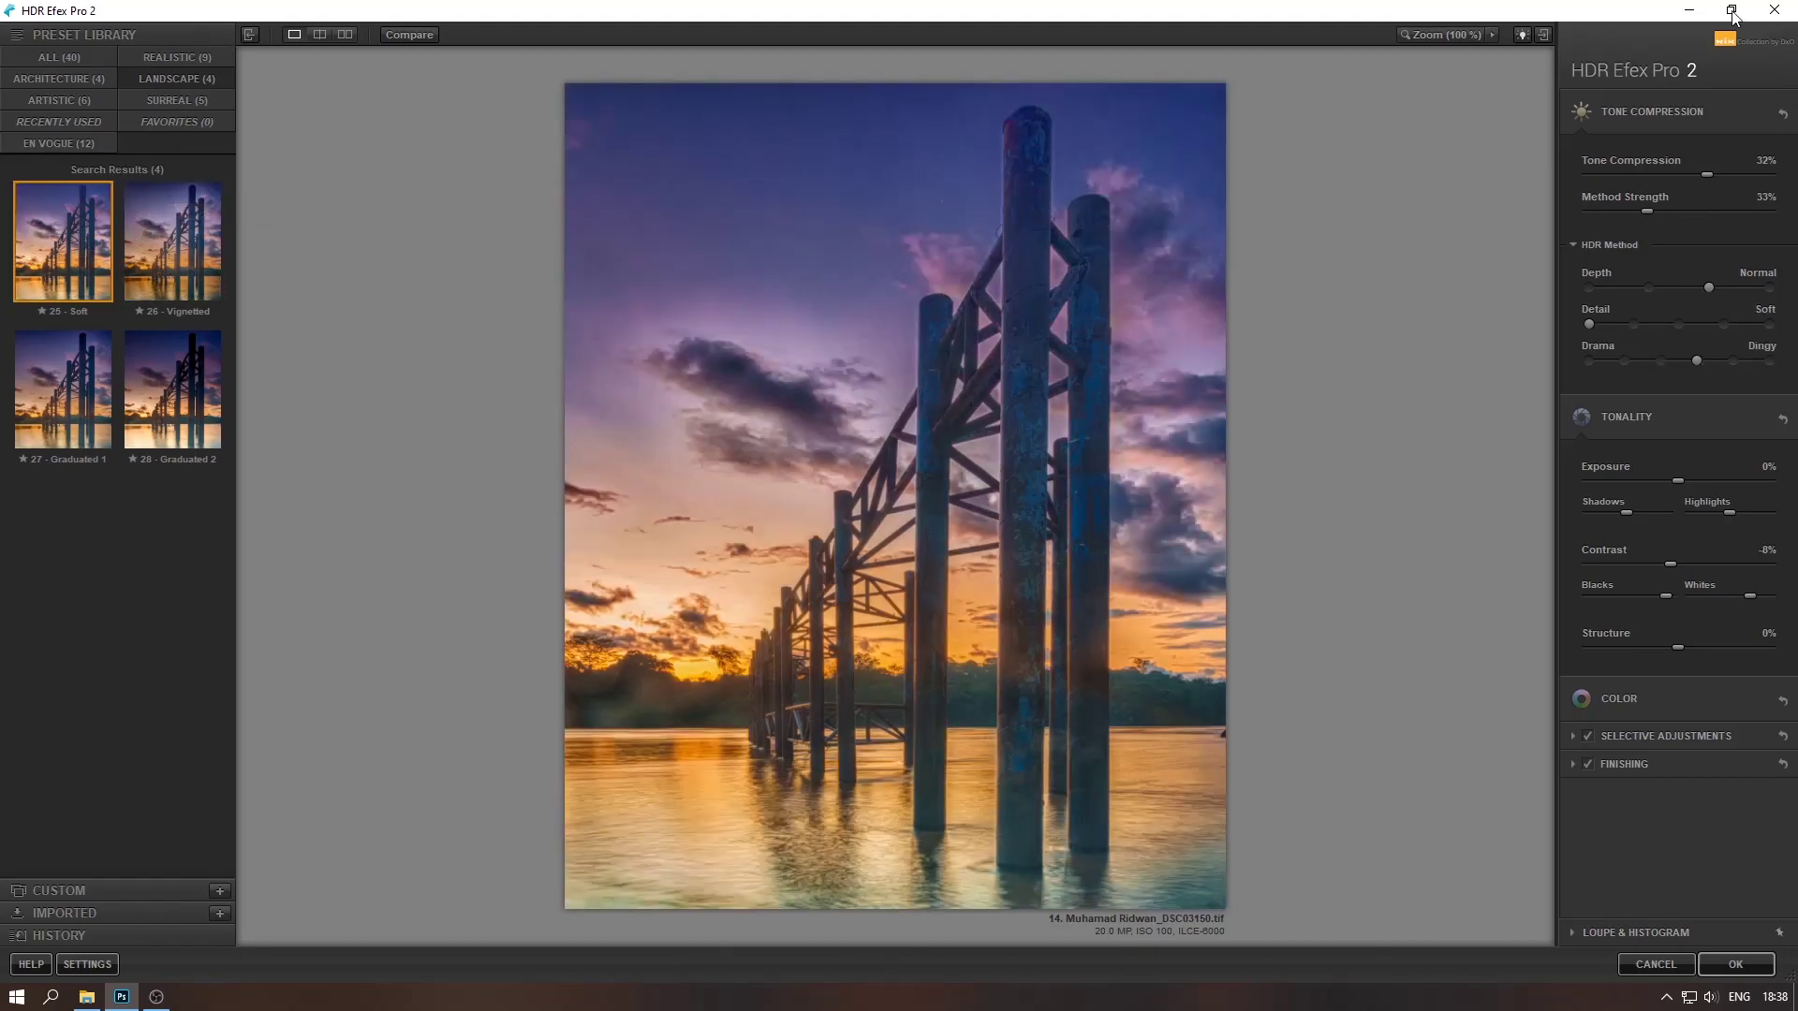
{"action": "left_click_drag", "start_coordinate": [1620, 182], "coordinate": [1626, 184]}
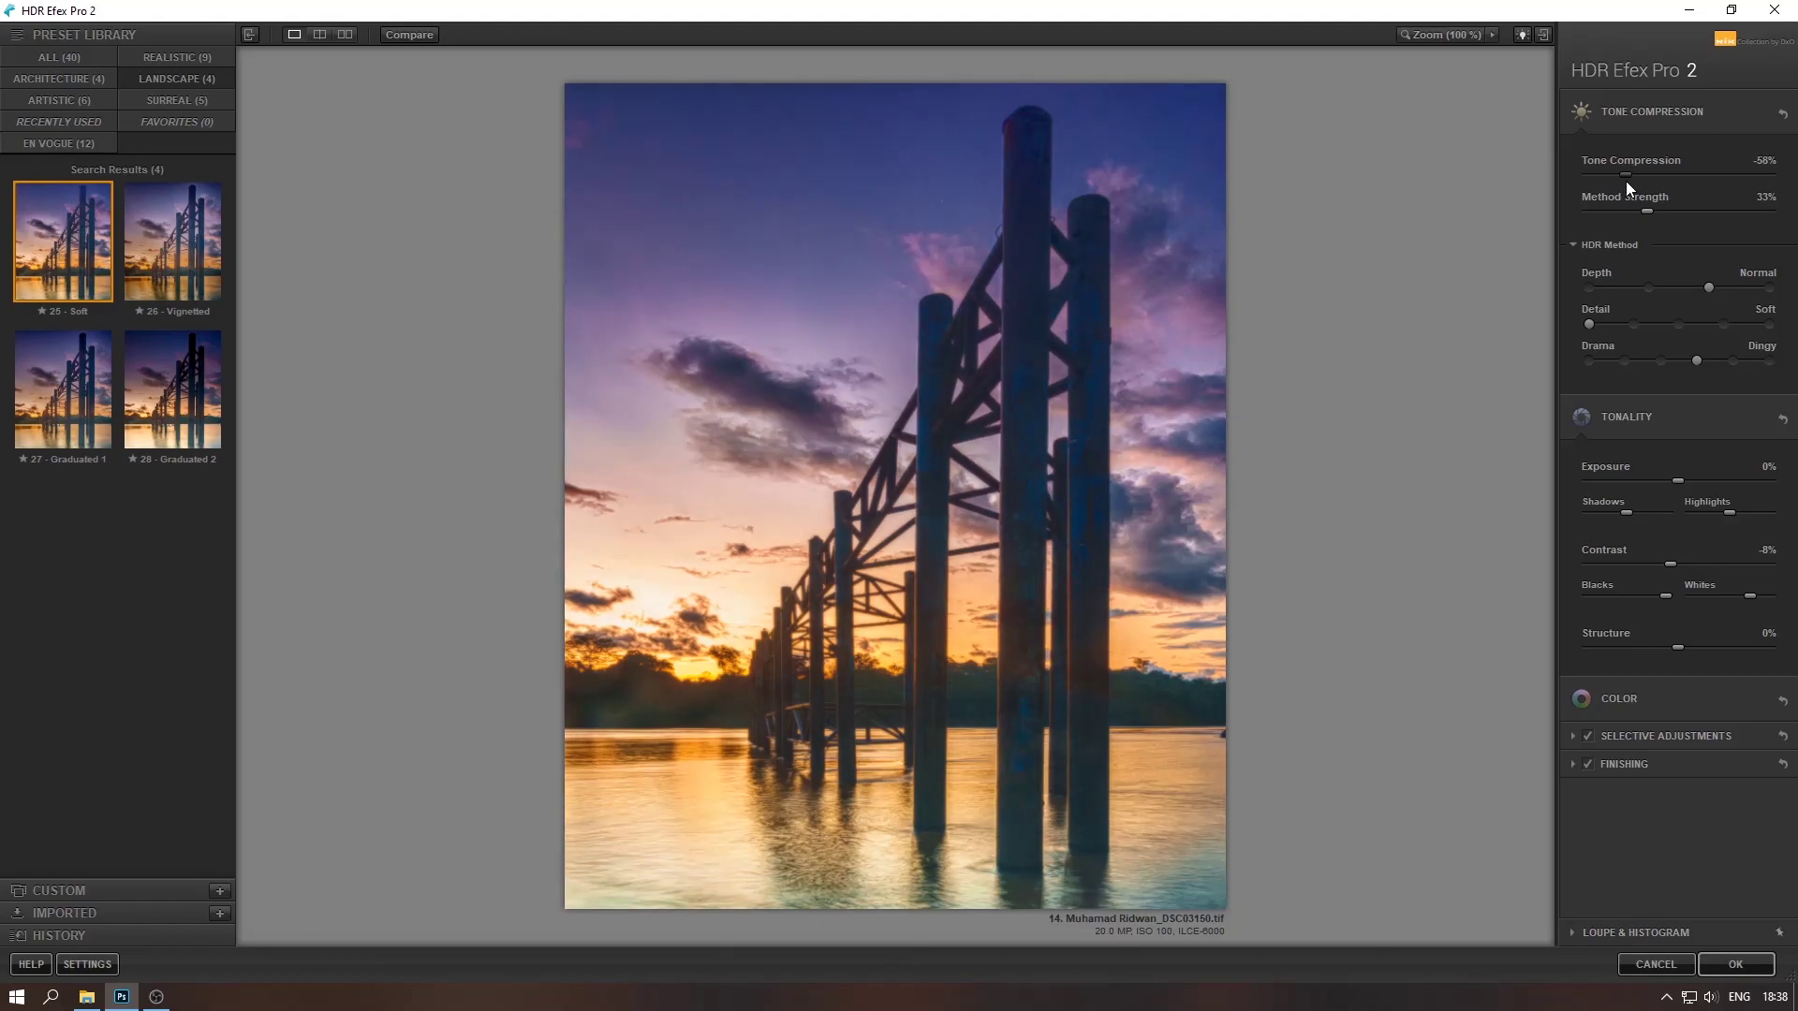
{"action": "left_click_drag", "start_coordinate": [1622, 182], "coordinate": [1614, 198]}
{"action": "left_click_drag", "start_coordinate": [1593, 332], "coordinate": [1633, 326]}
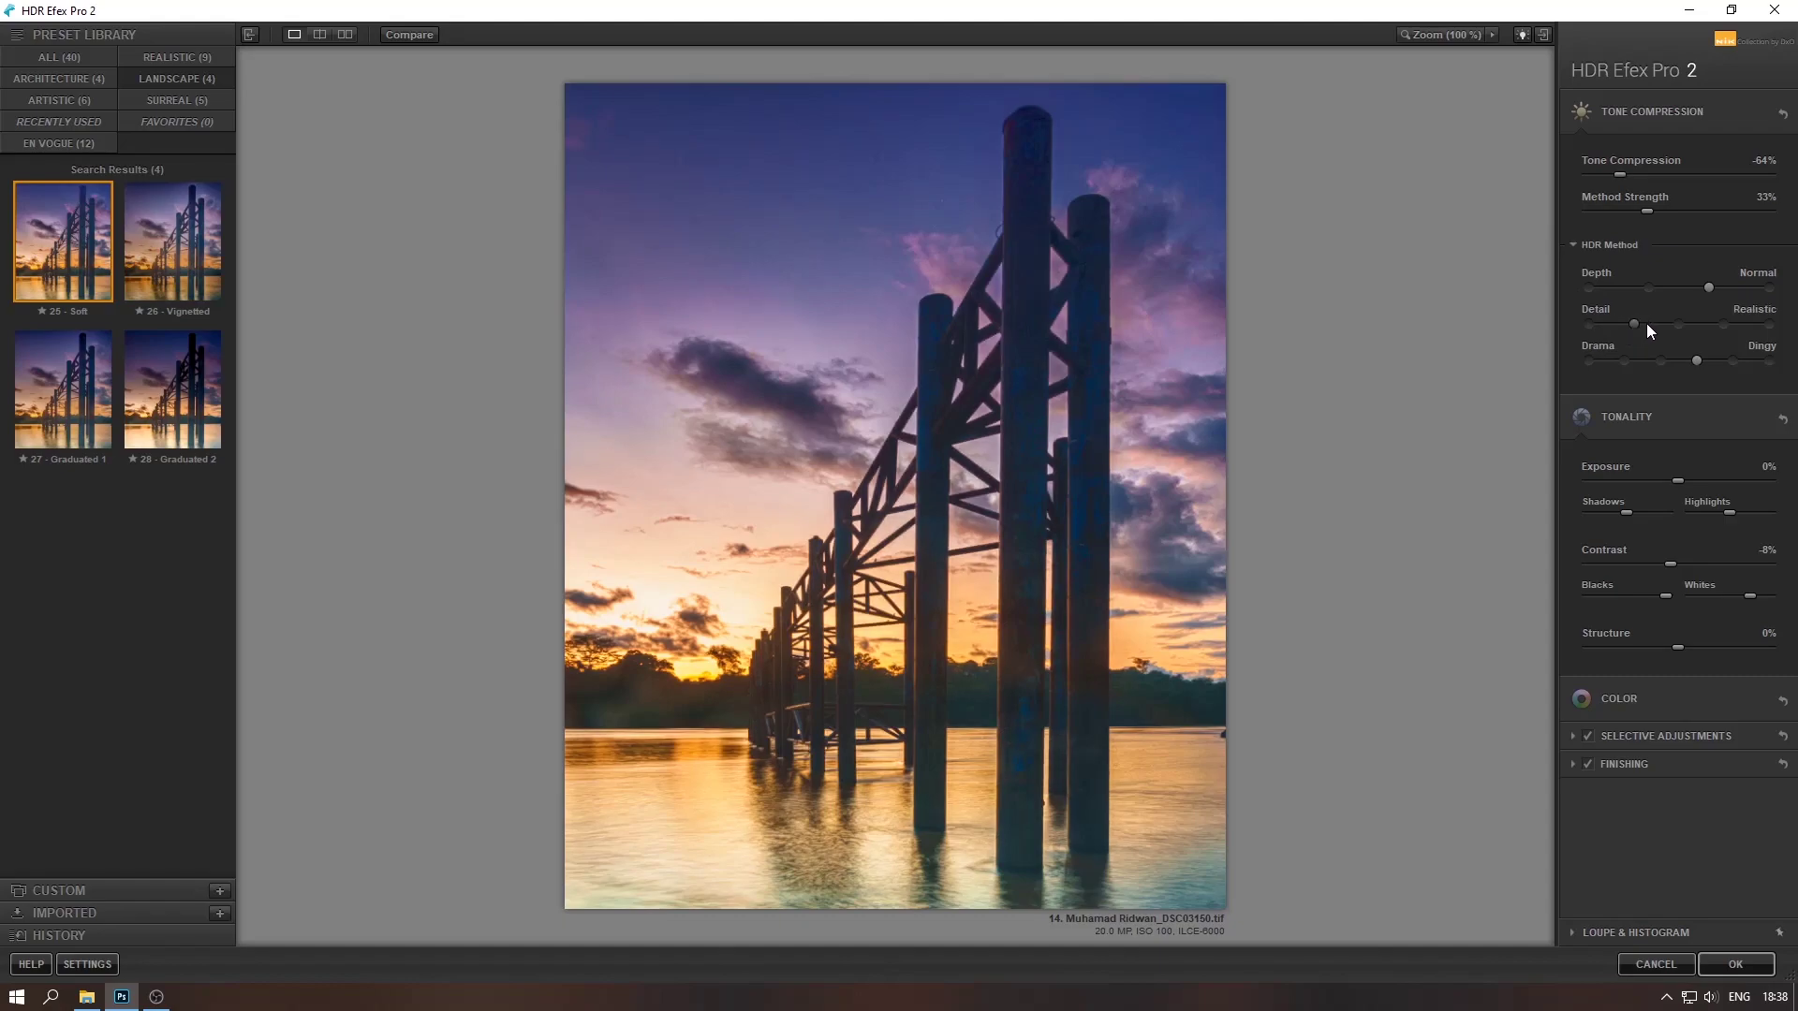
{"action": "left_click", "coordinate": [1663, 361]}
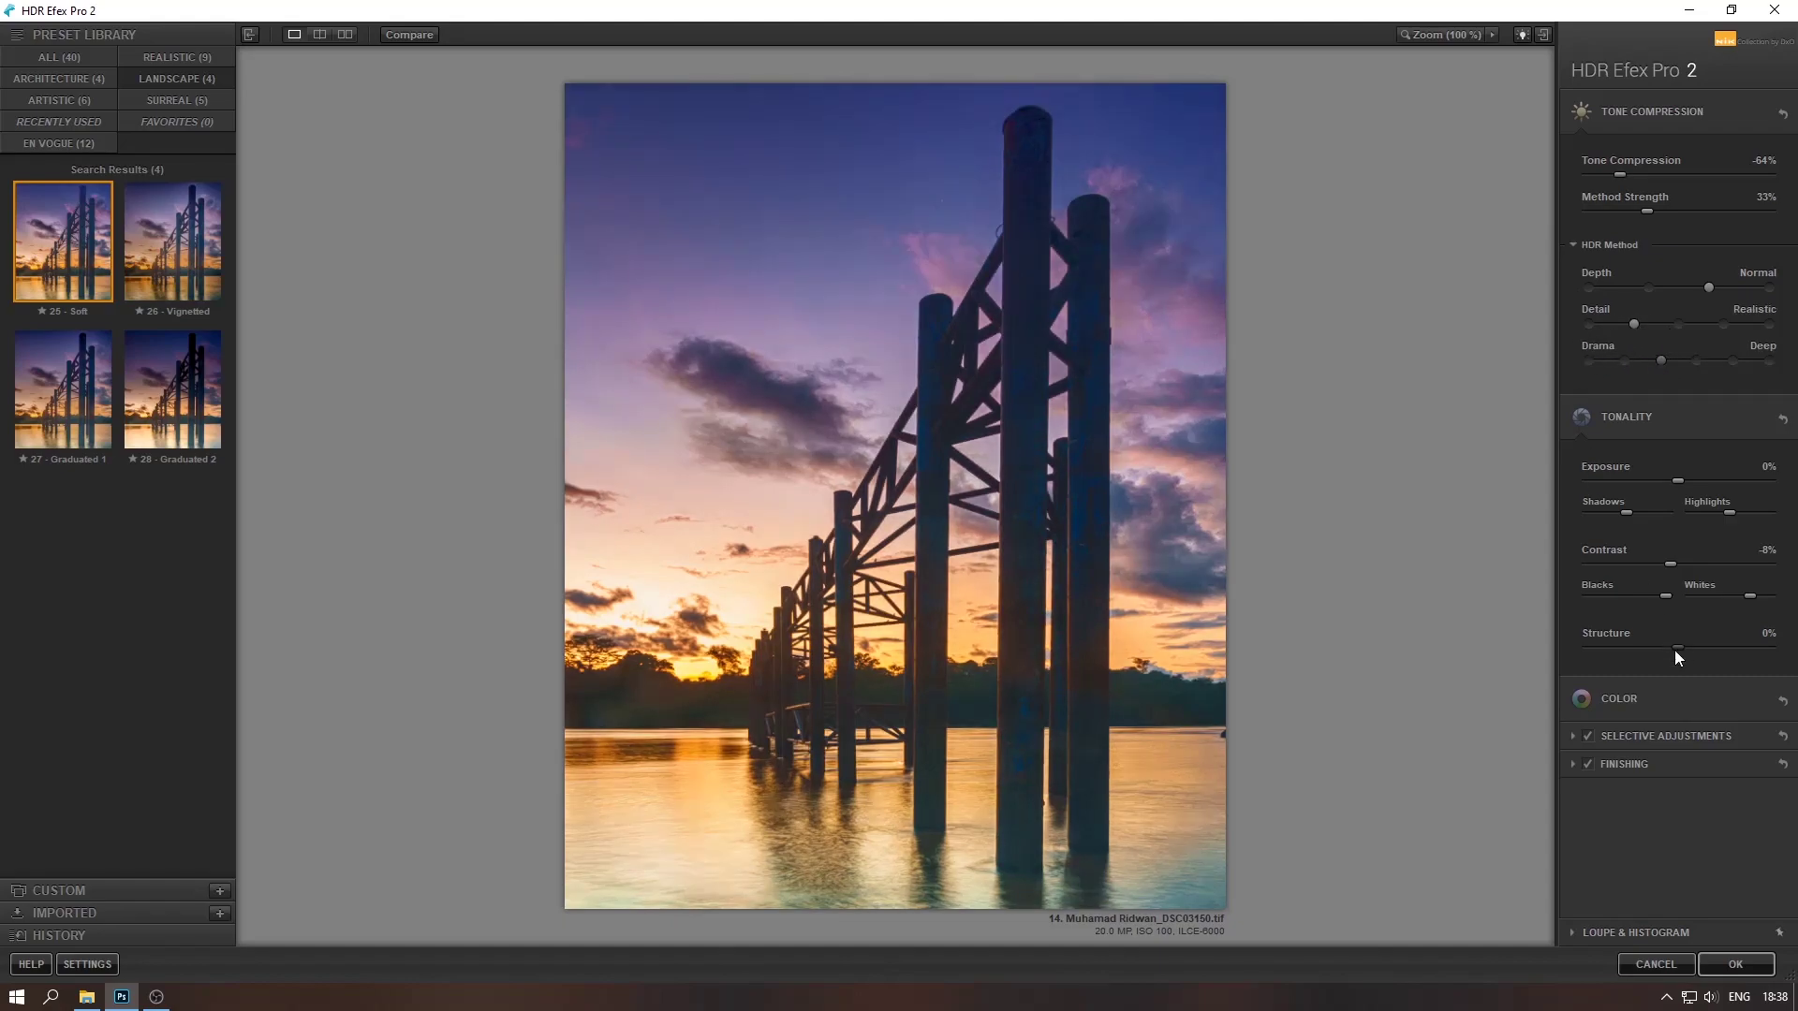
- Reset blacks and whites, raise Exposure to 7%, and apply the HDR effect
{"action": "double_click", "coordinate": [1667, 596]}
{"action": "double_click", "coordinate": [1750, 597]}
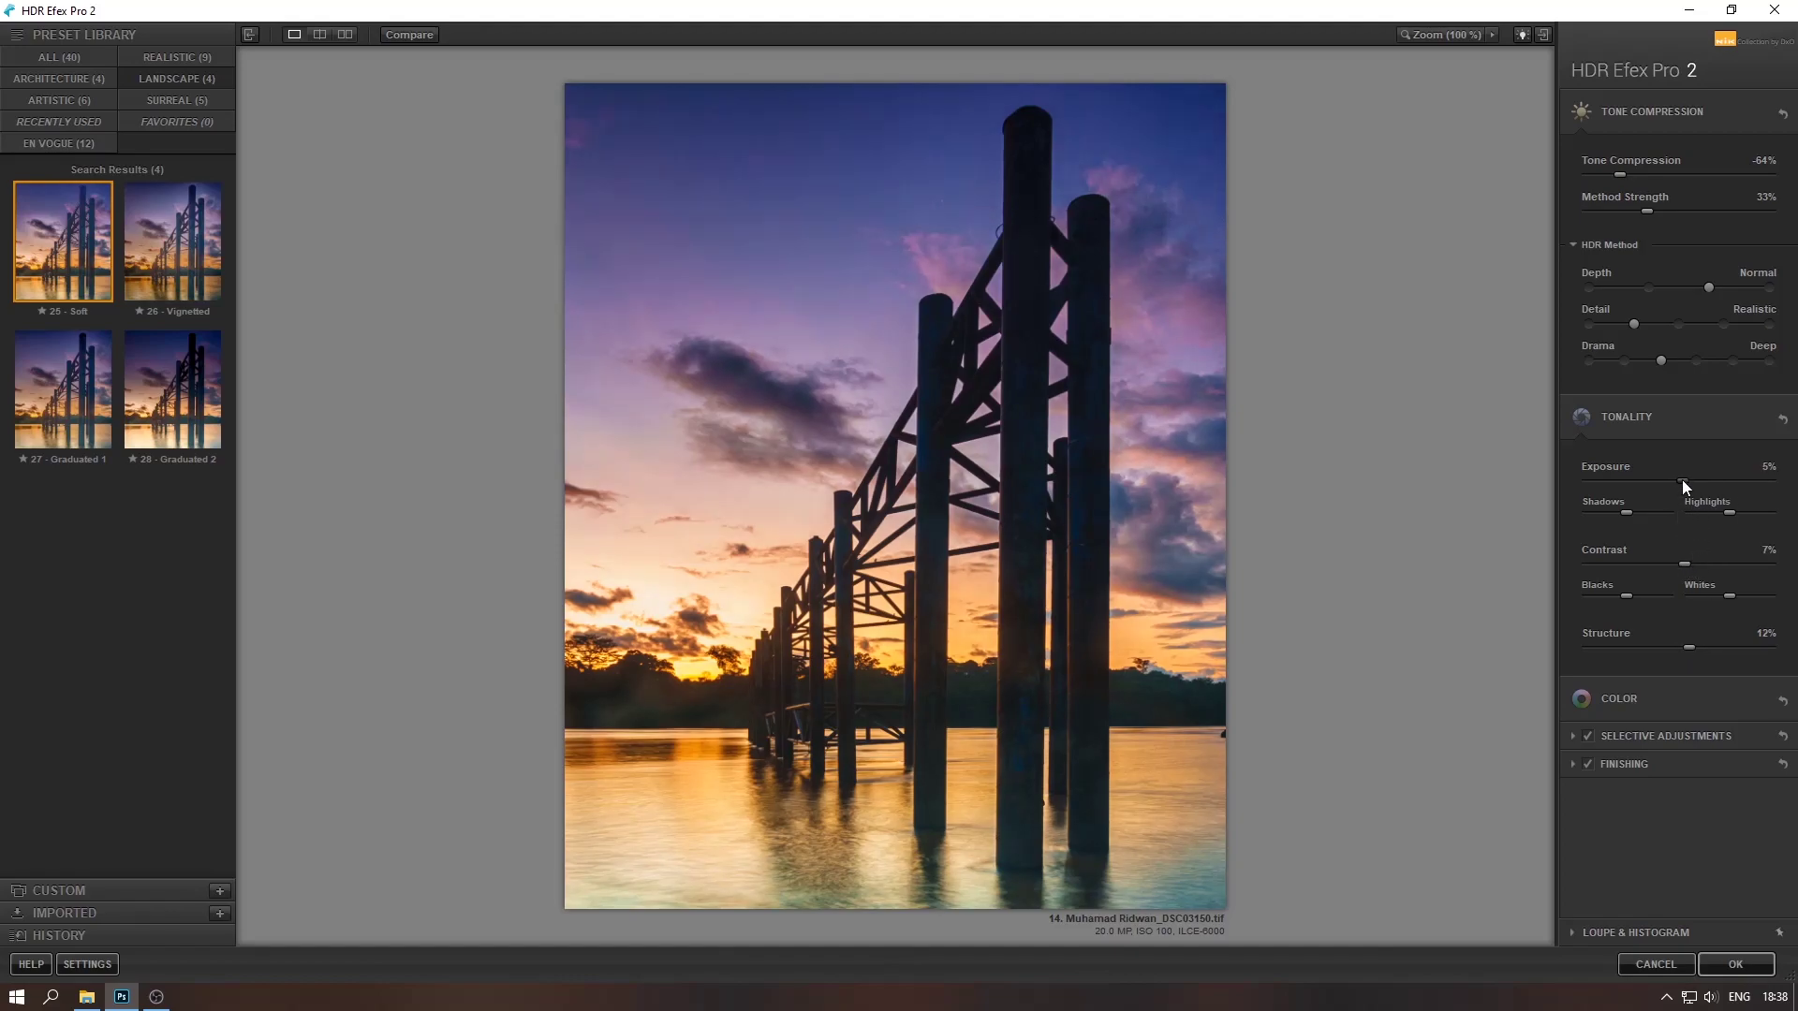
{"action": "left_click_drag", "start_coordinate": [1683, 485], "coordinate": [1689, 487]}
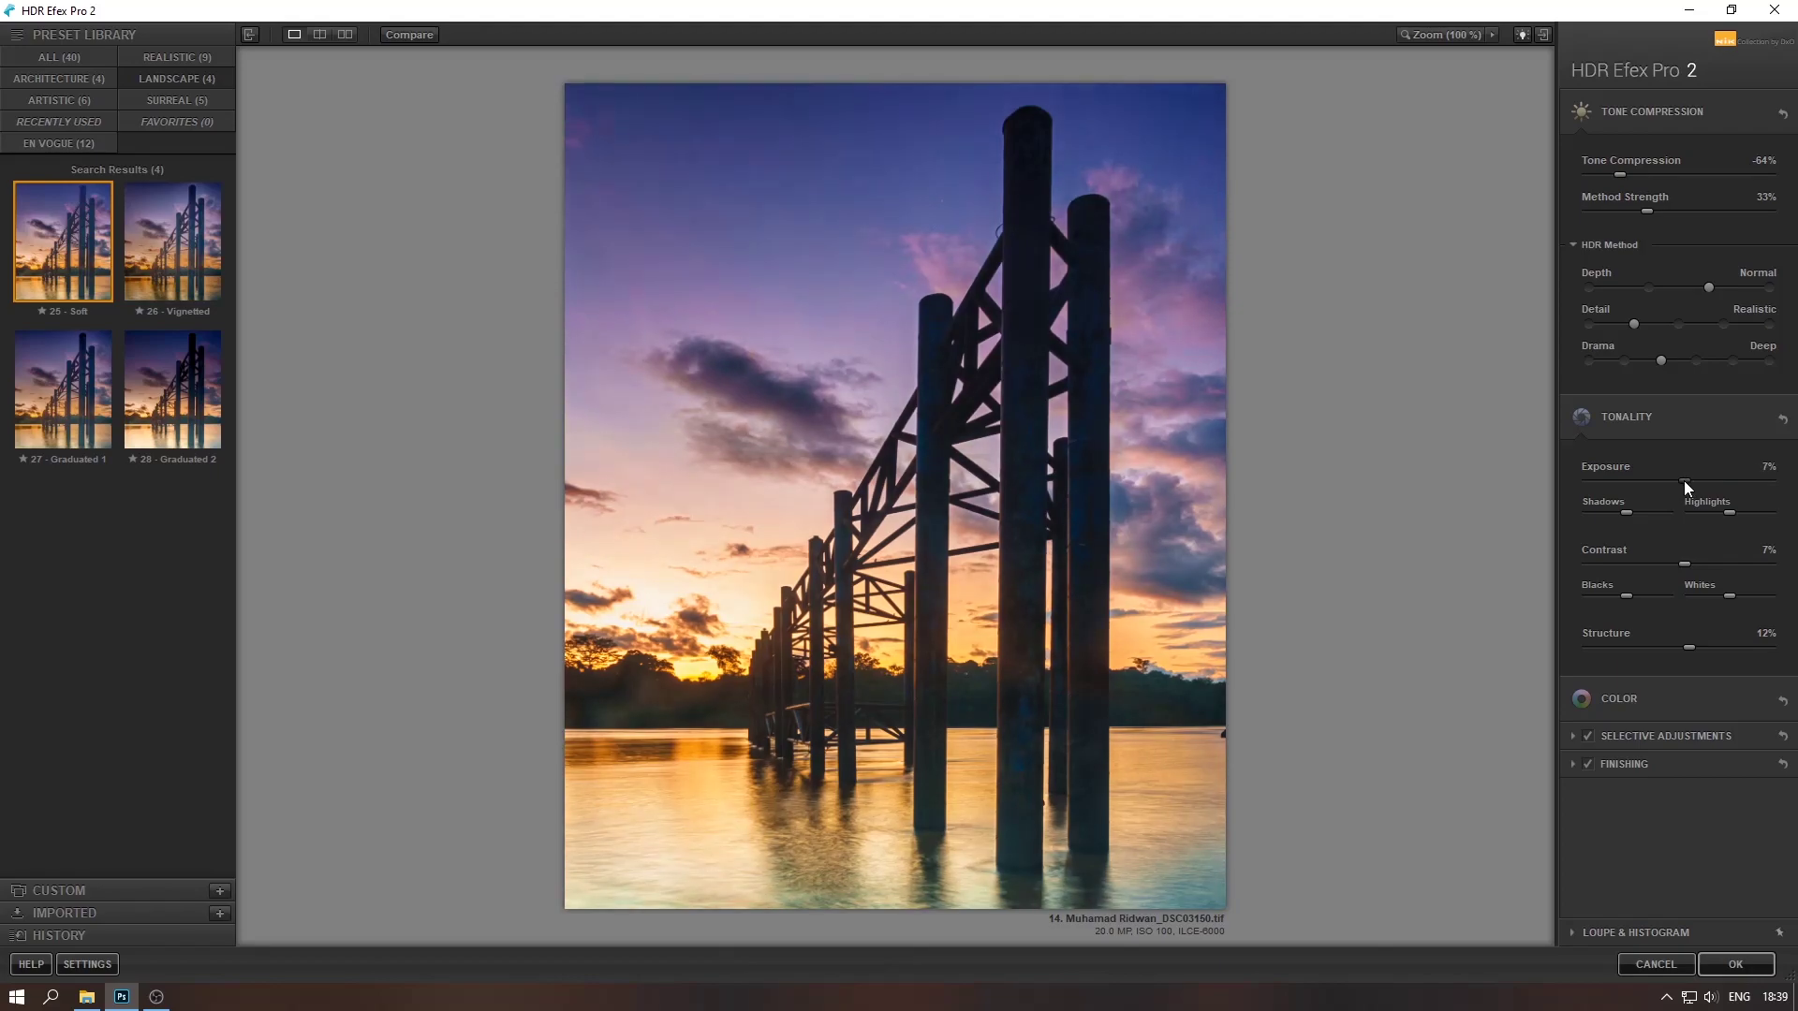
{"action": "left_click", "coordinate": [1735, 965]}
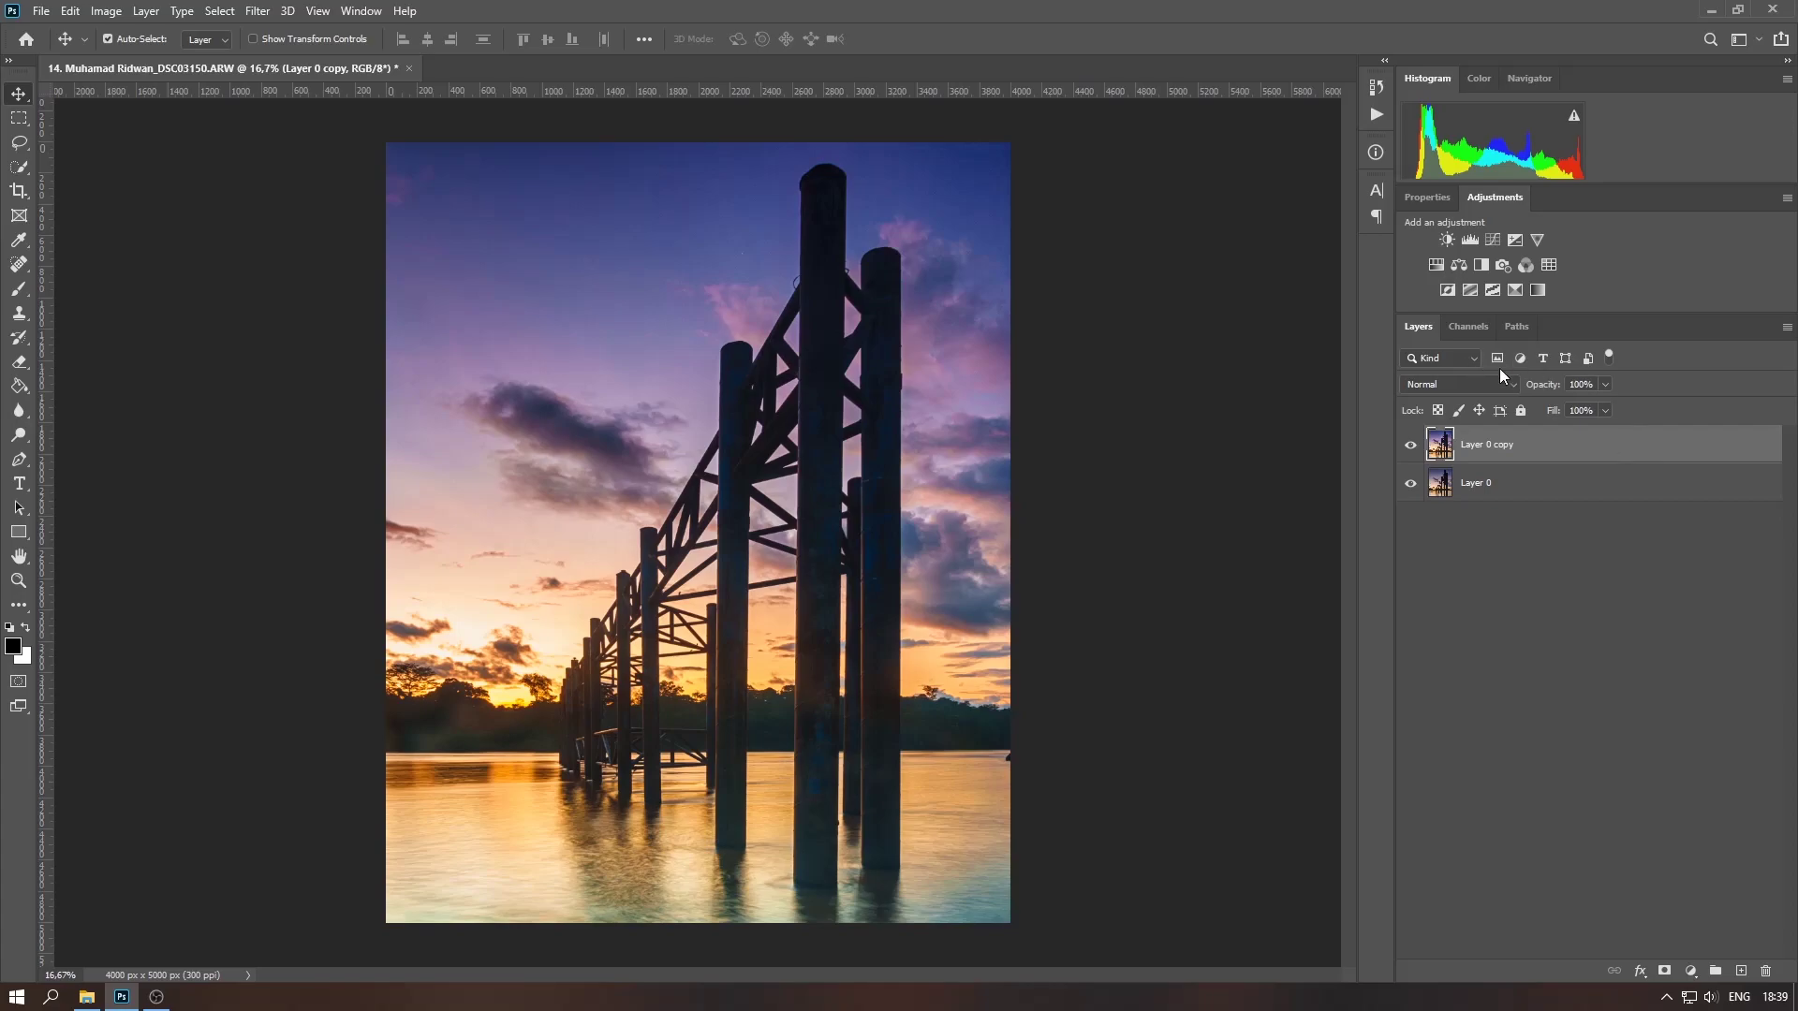
- Set the Layer 0 copy opacity to 72%
{"action": "left_click", "coordinate": [1605, 383]}
{"action": "mouse_move", "coordinate": [1605, 401]}
{"action": "left_mouse_down"}
{"action": "mouse_move", "coordinate": [1497, 424]}
{"action": "mouse_move", "coordinate": [1507, 436]}
{"action": "left_mouse_up"}
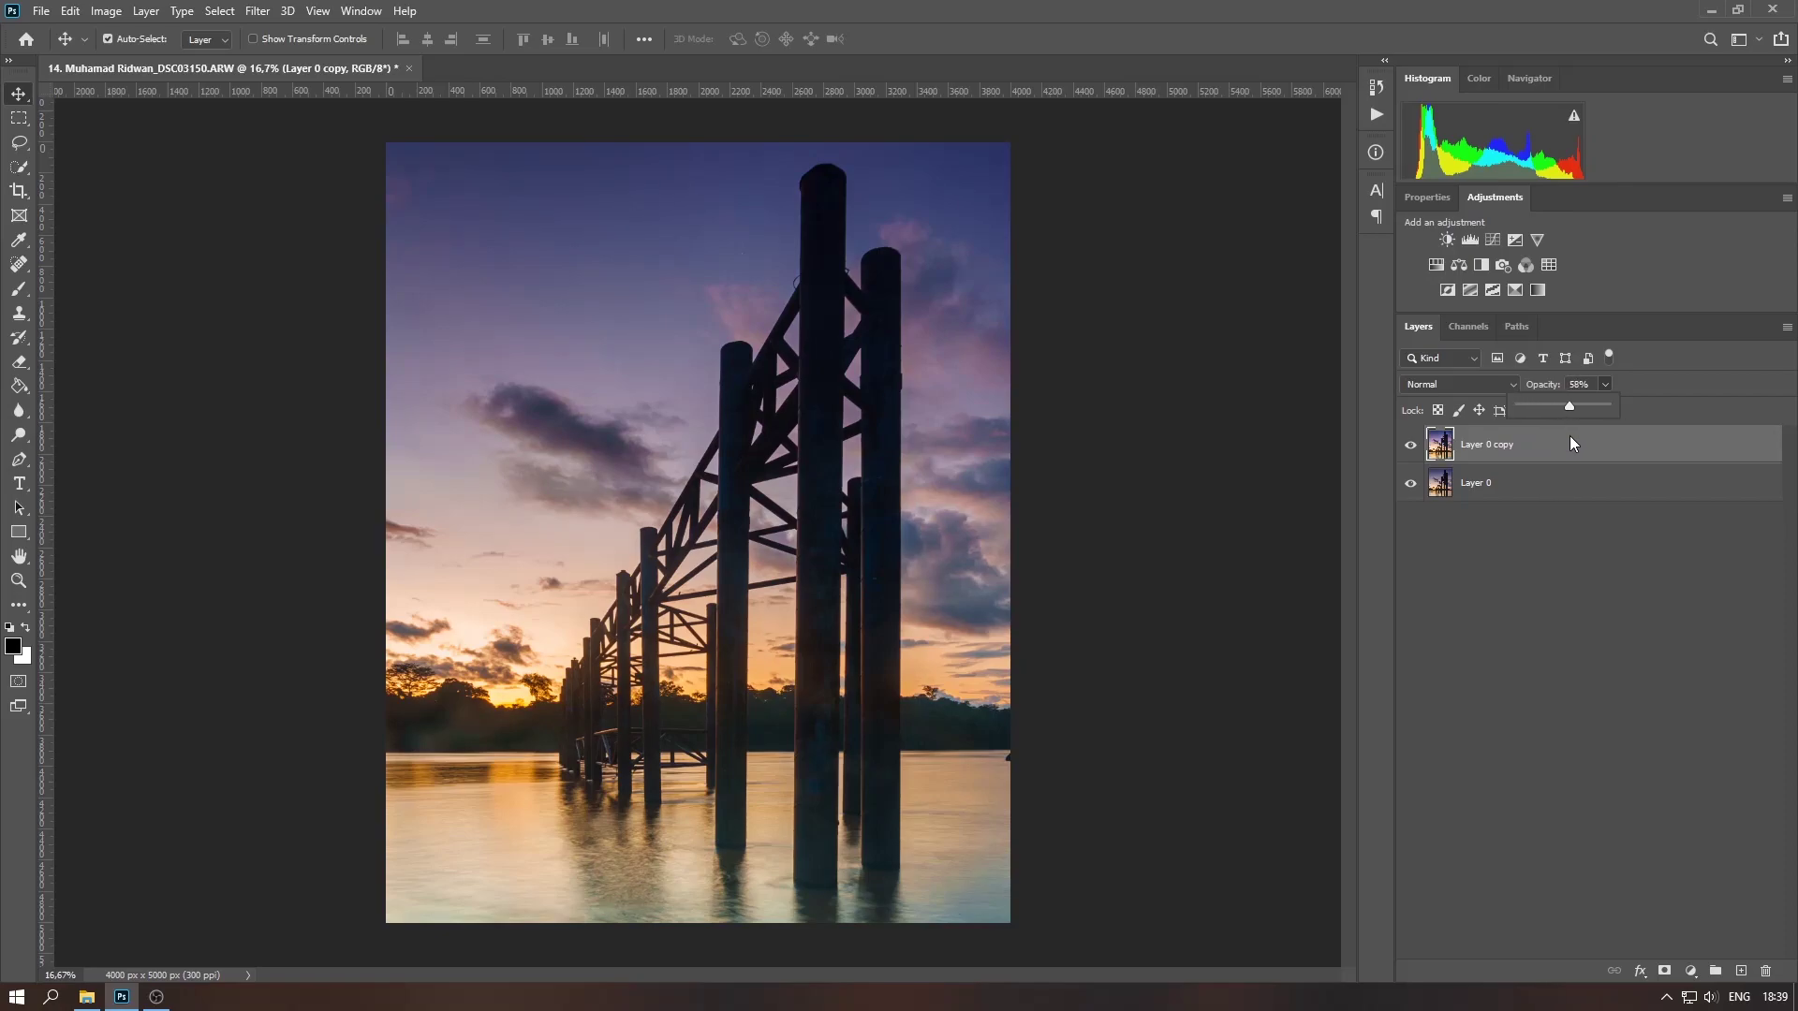
{"action": "left_click_drag", "start_coordinate": [1580, 436], "coordinate": [1582, 436]}
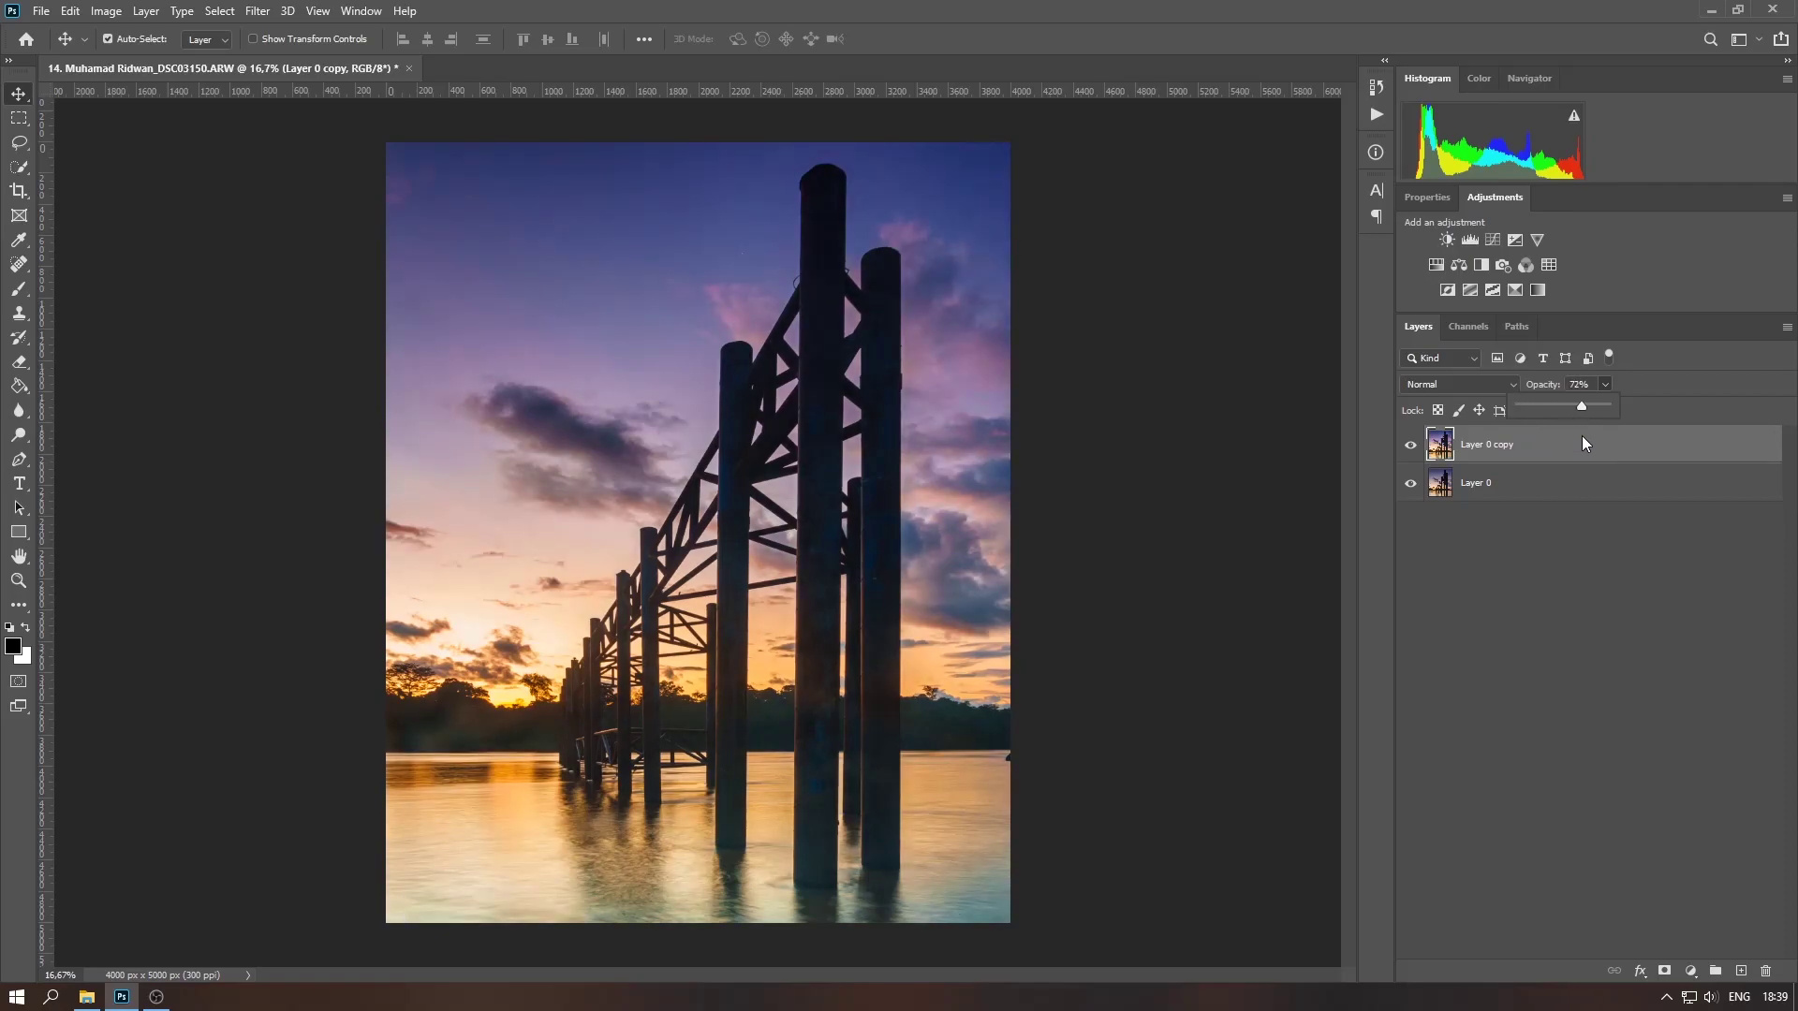
{"action": "left_click", "coordinate": [1592, 437]}
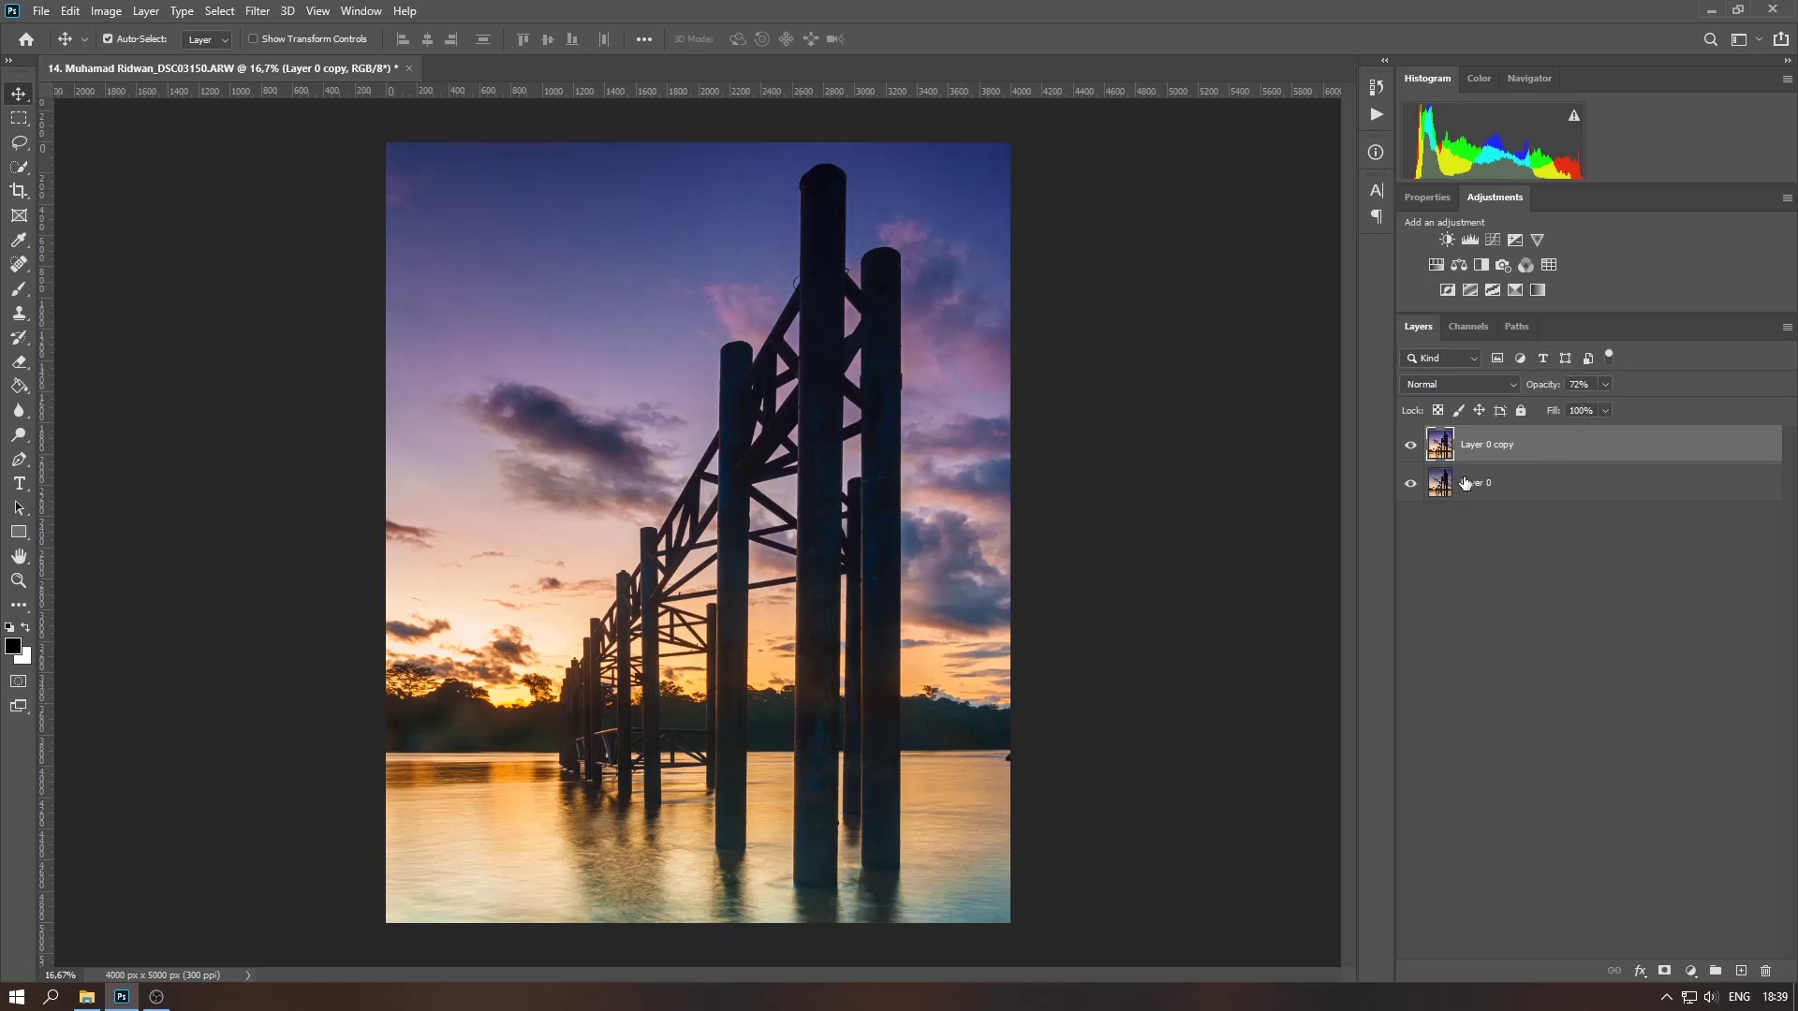
- Merge the HDR layer down into Layer 0 and duplicate the result as Layer 0 copy
{"action": "right_click", "coordinate": [1654, 456]}
{"action": "left_click", "coordinate": [1592, 745]}
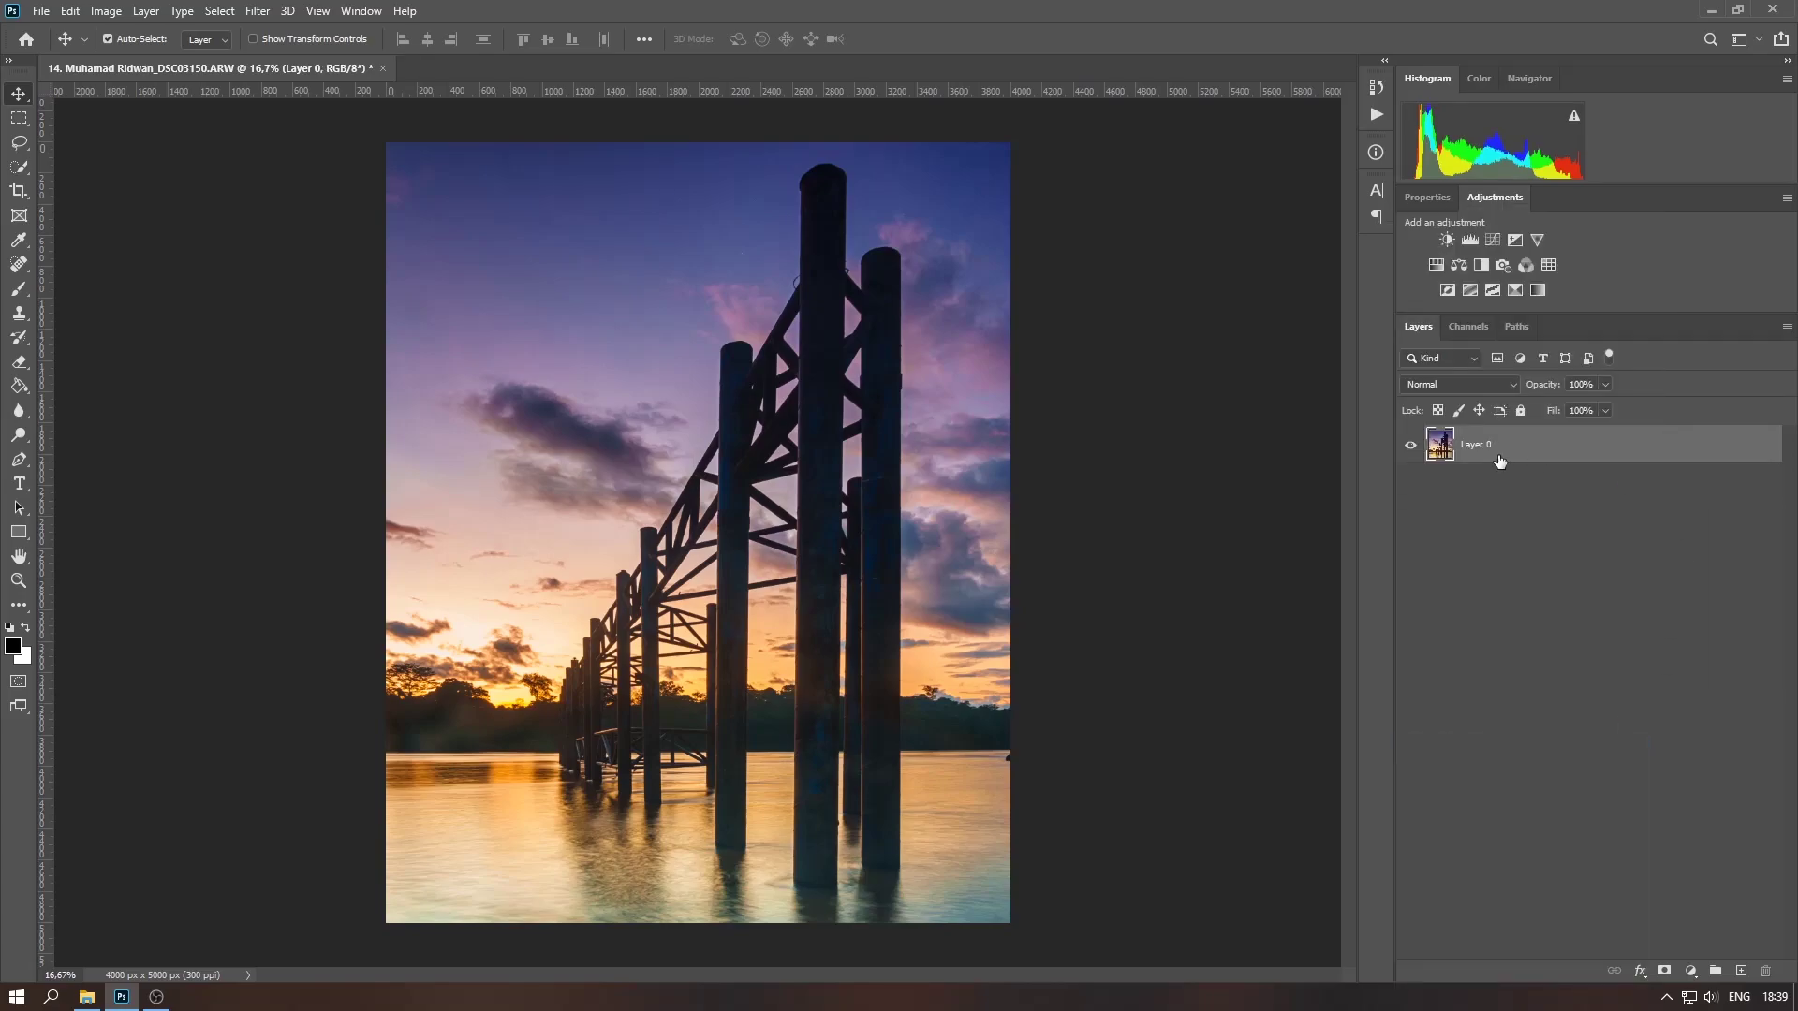
{"action": "left_click_drag", "start_coordinate": [1691, 456], "coordinate": [1741, 971]}
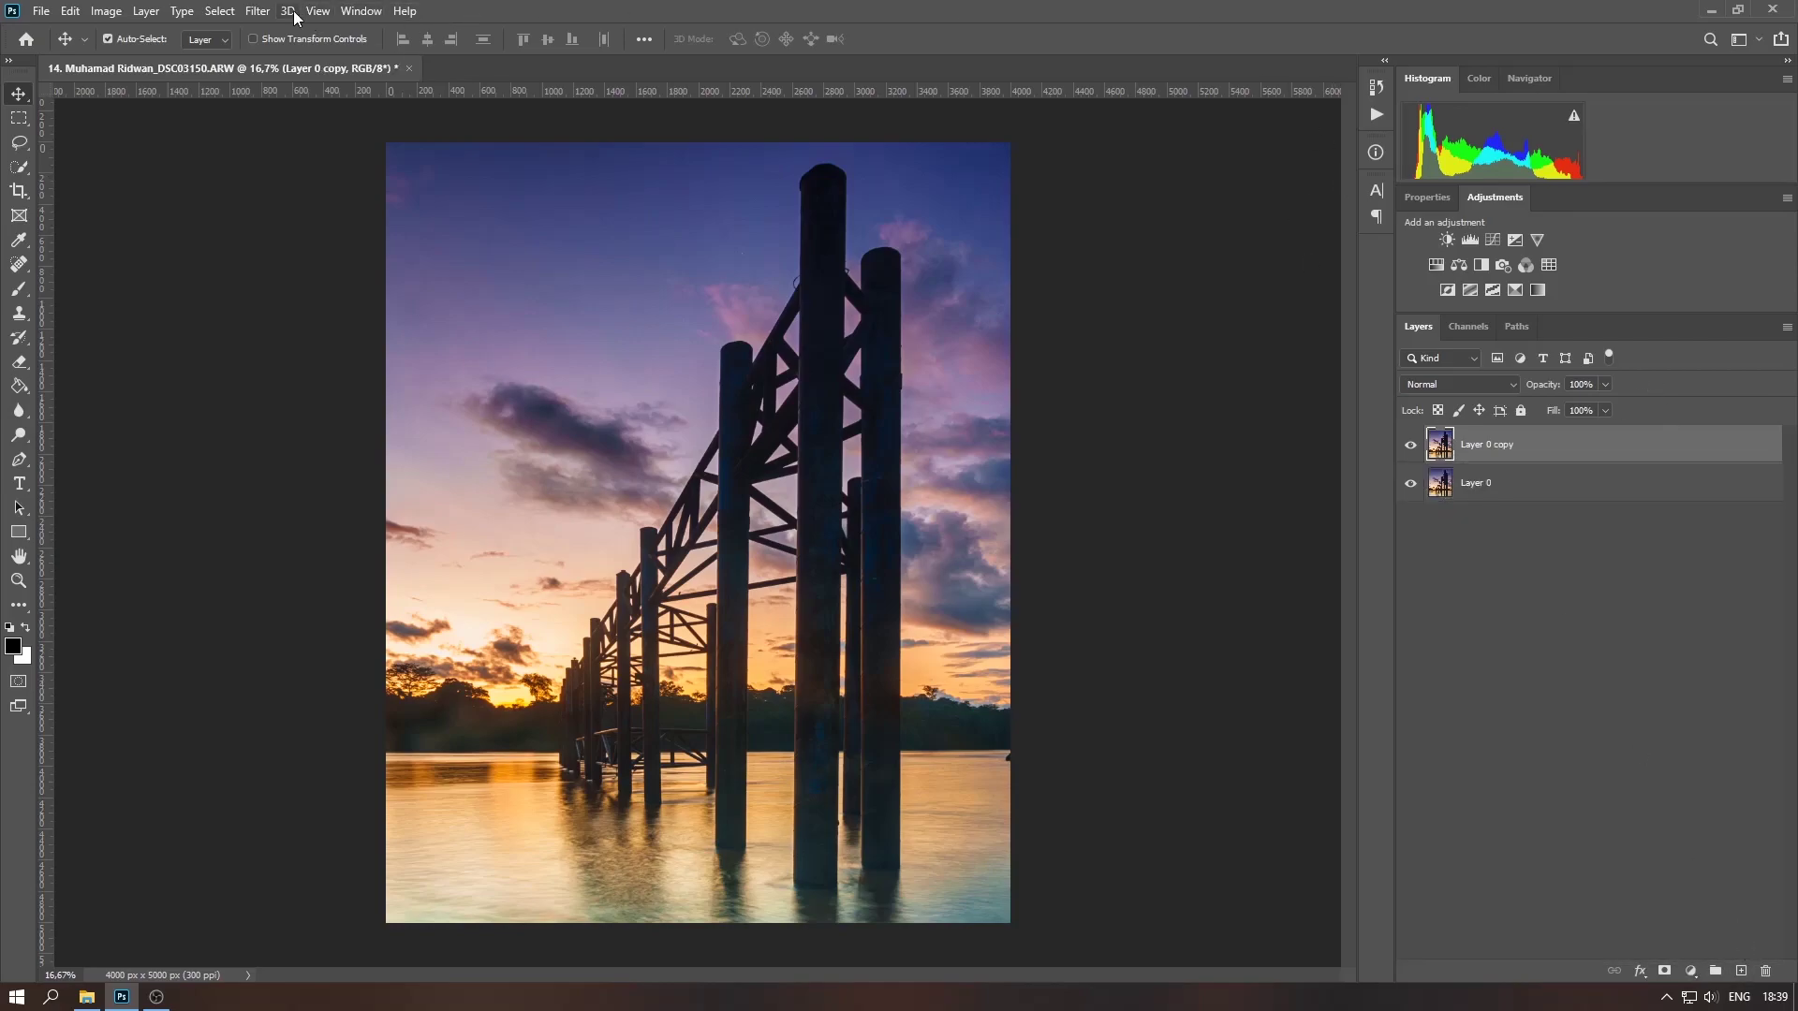
{"action": "left_click", "coordinate": [258, 10]}
- In Camera Raw's Basic panel, set Shadows +63, Dehaze +16, Exposure -0,25, Highlights +4, Whites +8
{"action": "left_click", "coordinate": [318, 121]}
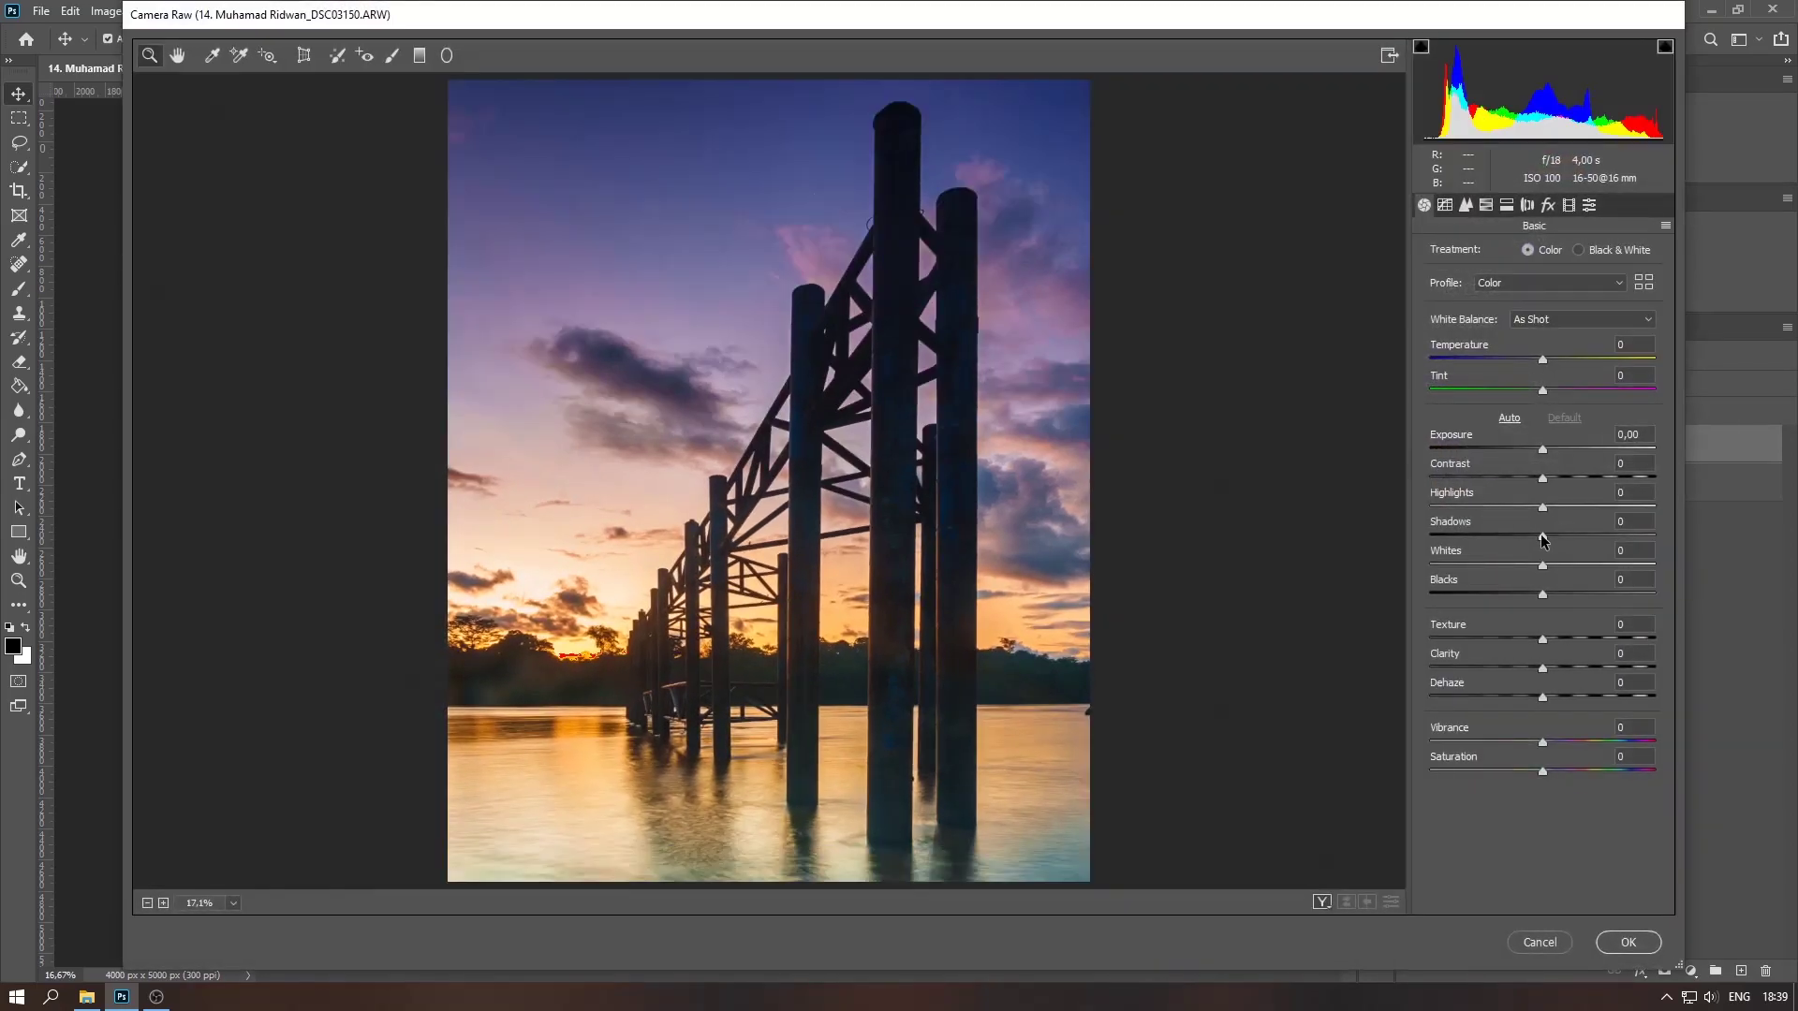
{"action": "mouse_move", "coordinate": [1543, 535]}
{"action": "left_mouse_down"}
{"action": "mouse_move", "coordinate": [1519, 536]}
{"action": "mouse_move", "coordinate": [1622, 536]}
{"action": "left_mouse_up"}
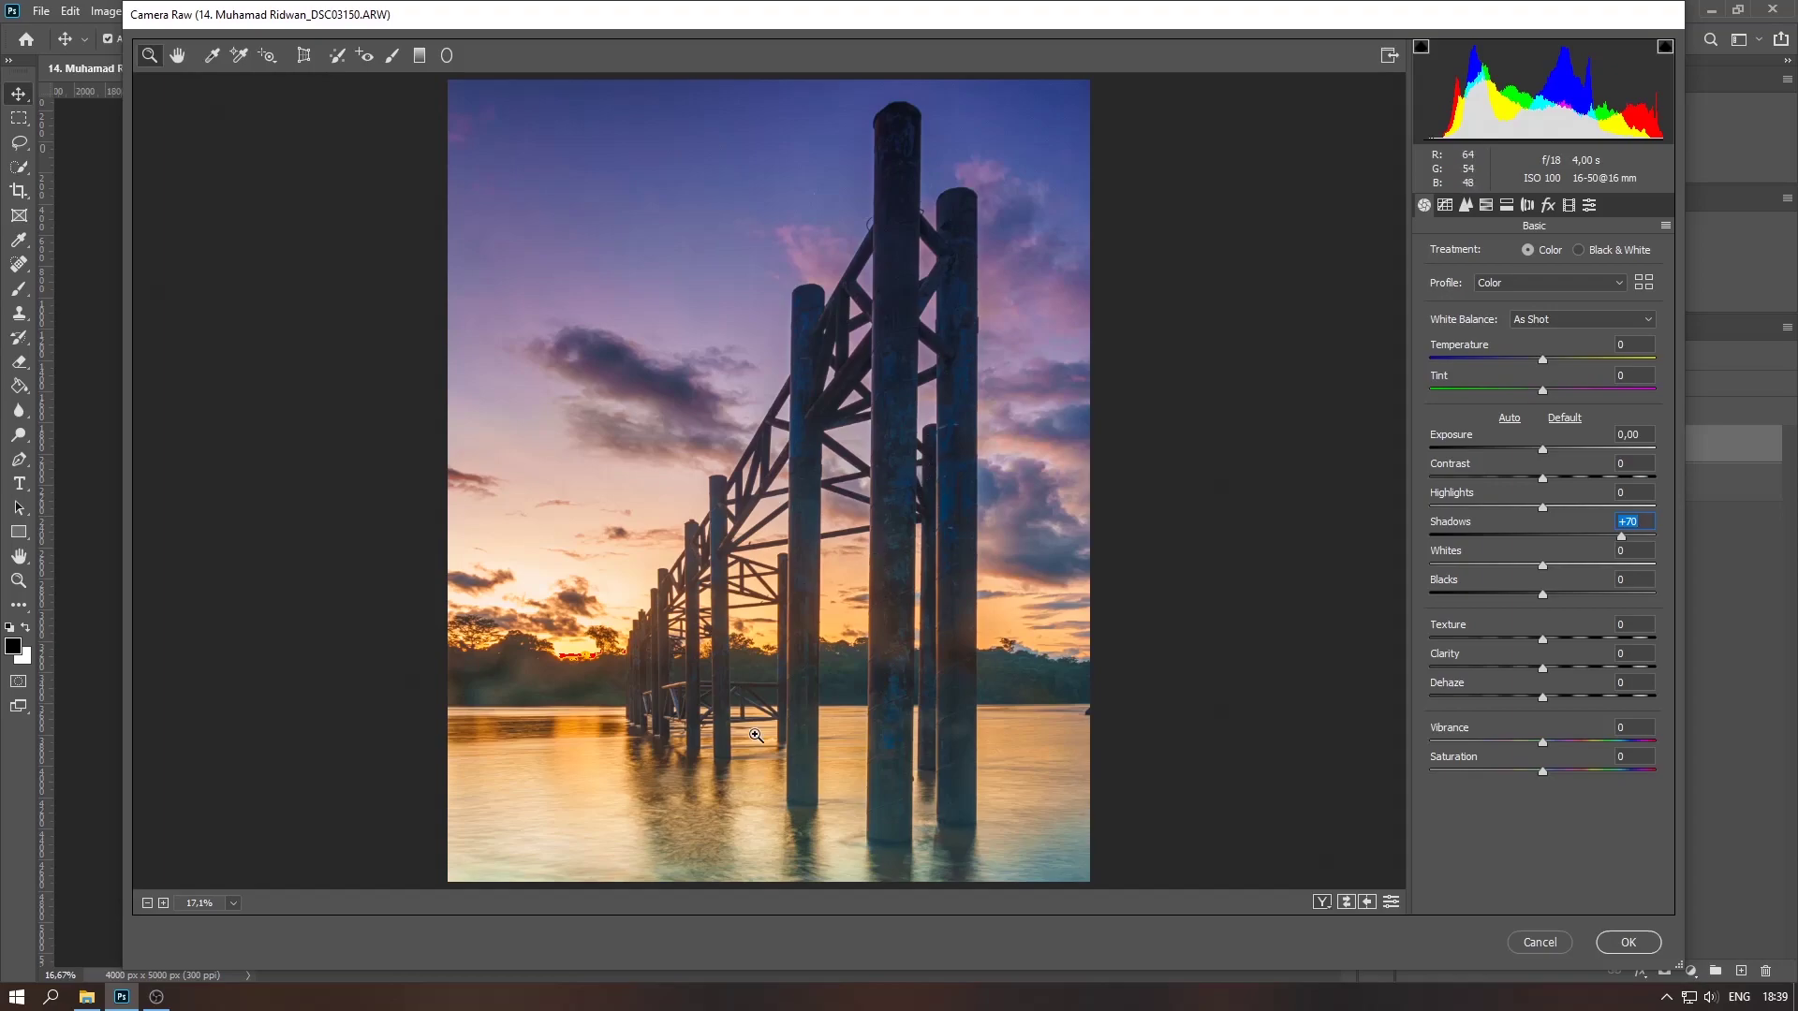
{"action": "mouse_move", "coordinate": [1625, 543]}
{"action": "left_mouse_down"}
{"action": "mouse_move", "coordinate": [1674, 562]}
{"action": "mouse_move", "coordinate": [1620, 552]}
{"action": "left_mouse_up"}
{"action": "mouse_move", "coordinate": [1543, 696]}
{"action": "left_mouse_down"}
{"action": "mouse_move", "coordinate": [1585, 696]}
{"action": "mouse_move", "coordinate": [1531, 701]}
{"action": "mouse_move", "coordinate": [1557, 697]}
{"action": "left_mouse_up"}
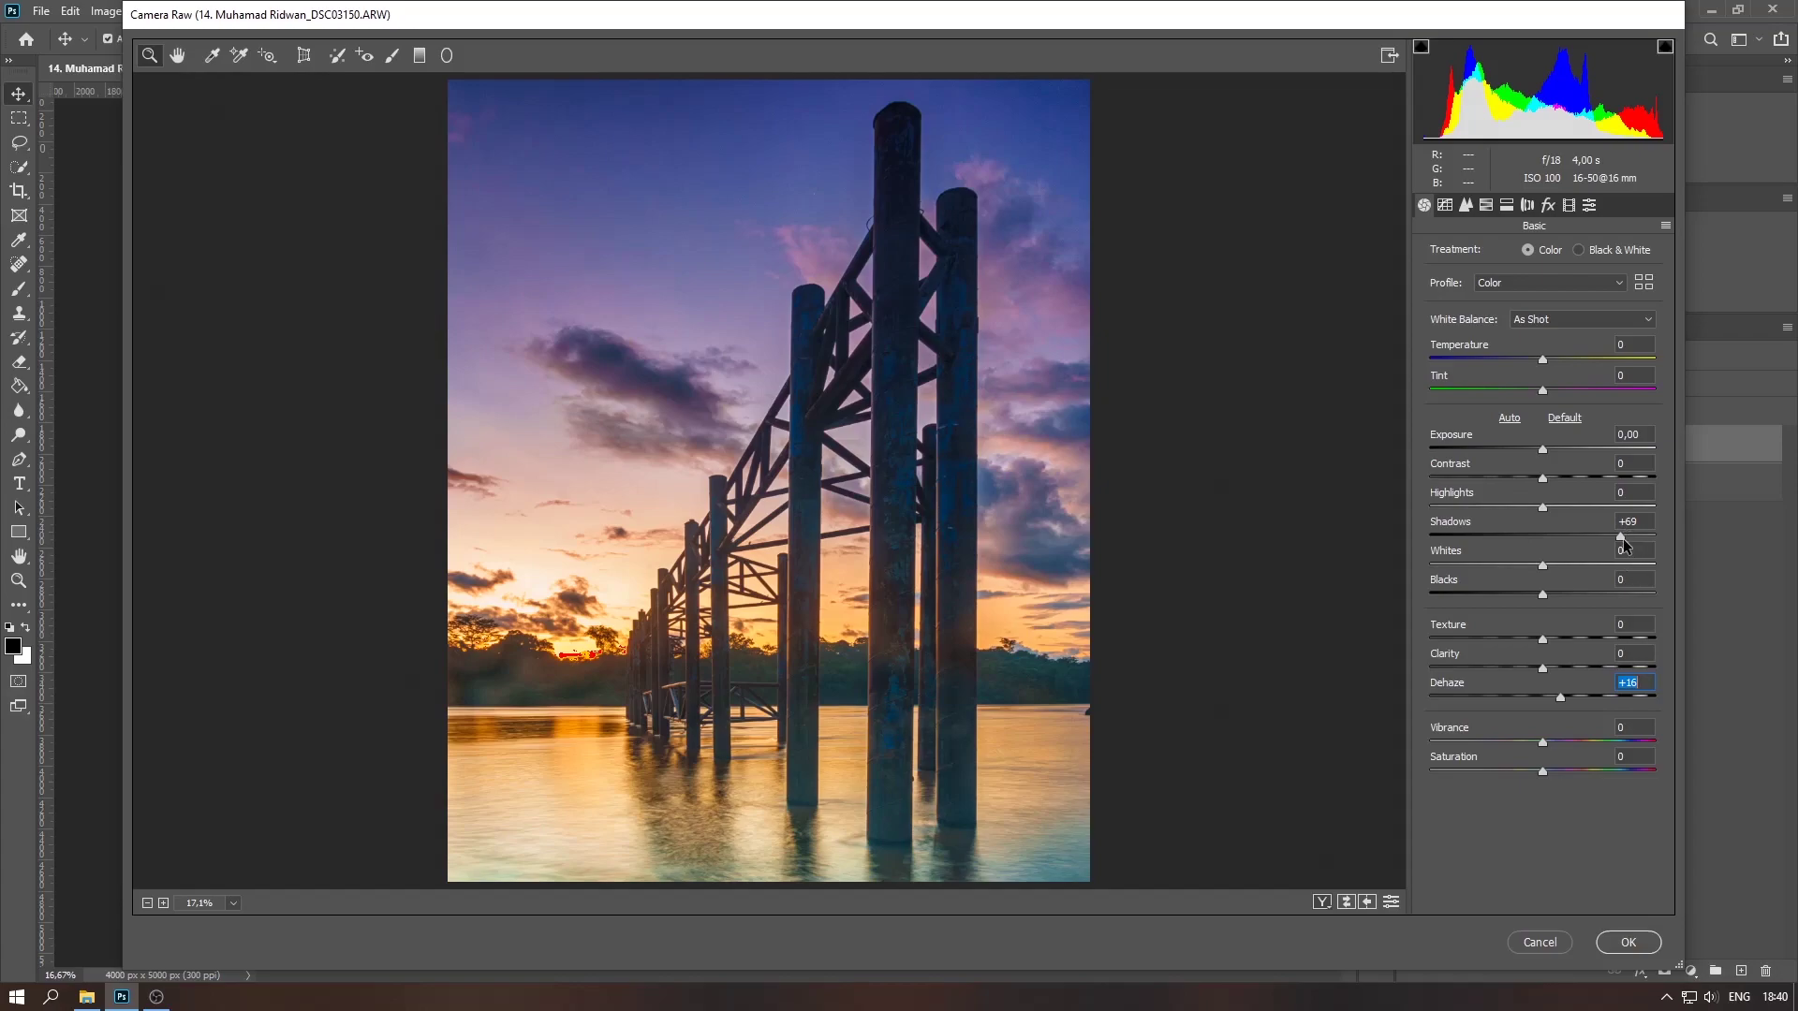
{"action": "left_click_drag", "start_coordinate": [1621, 537], "coordinate": [1613, 537]}
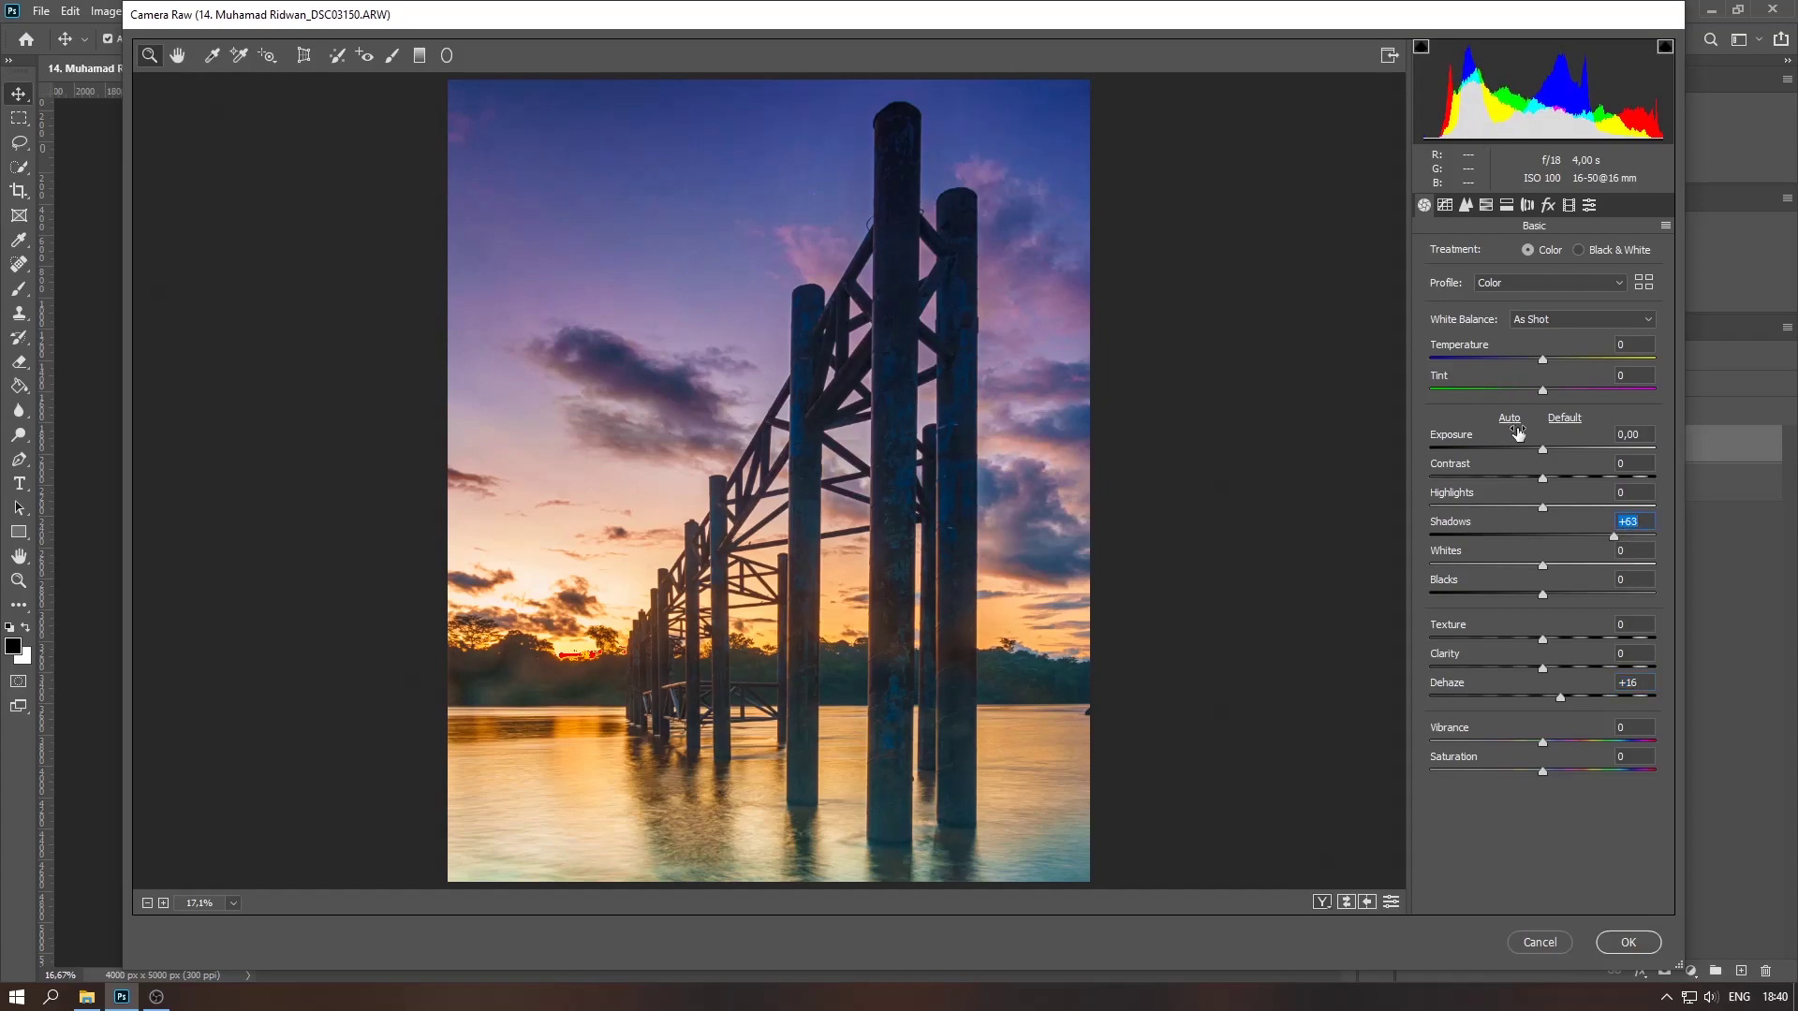
{"action": "left_click_drag", "start_coordinate": [1542, 451], "coordinate": [1557, 567]}
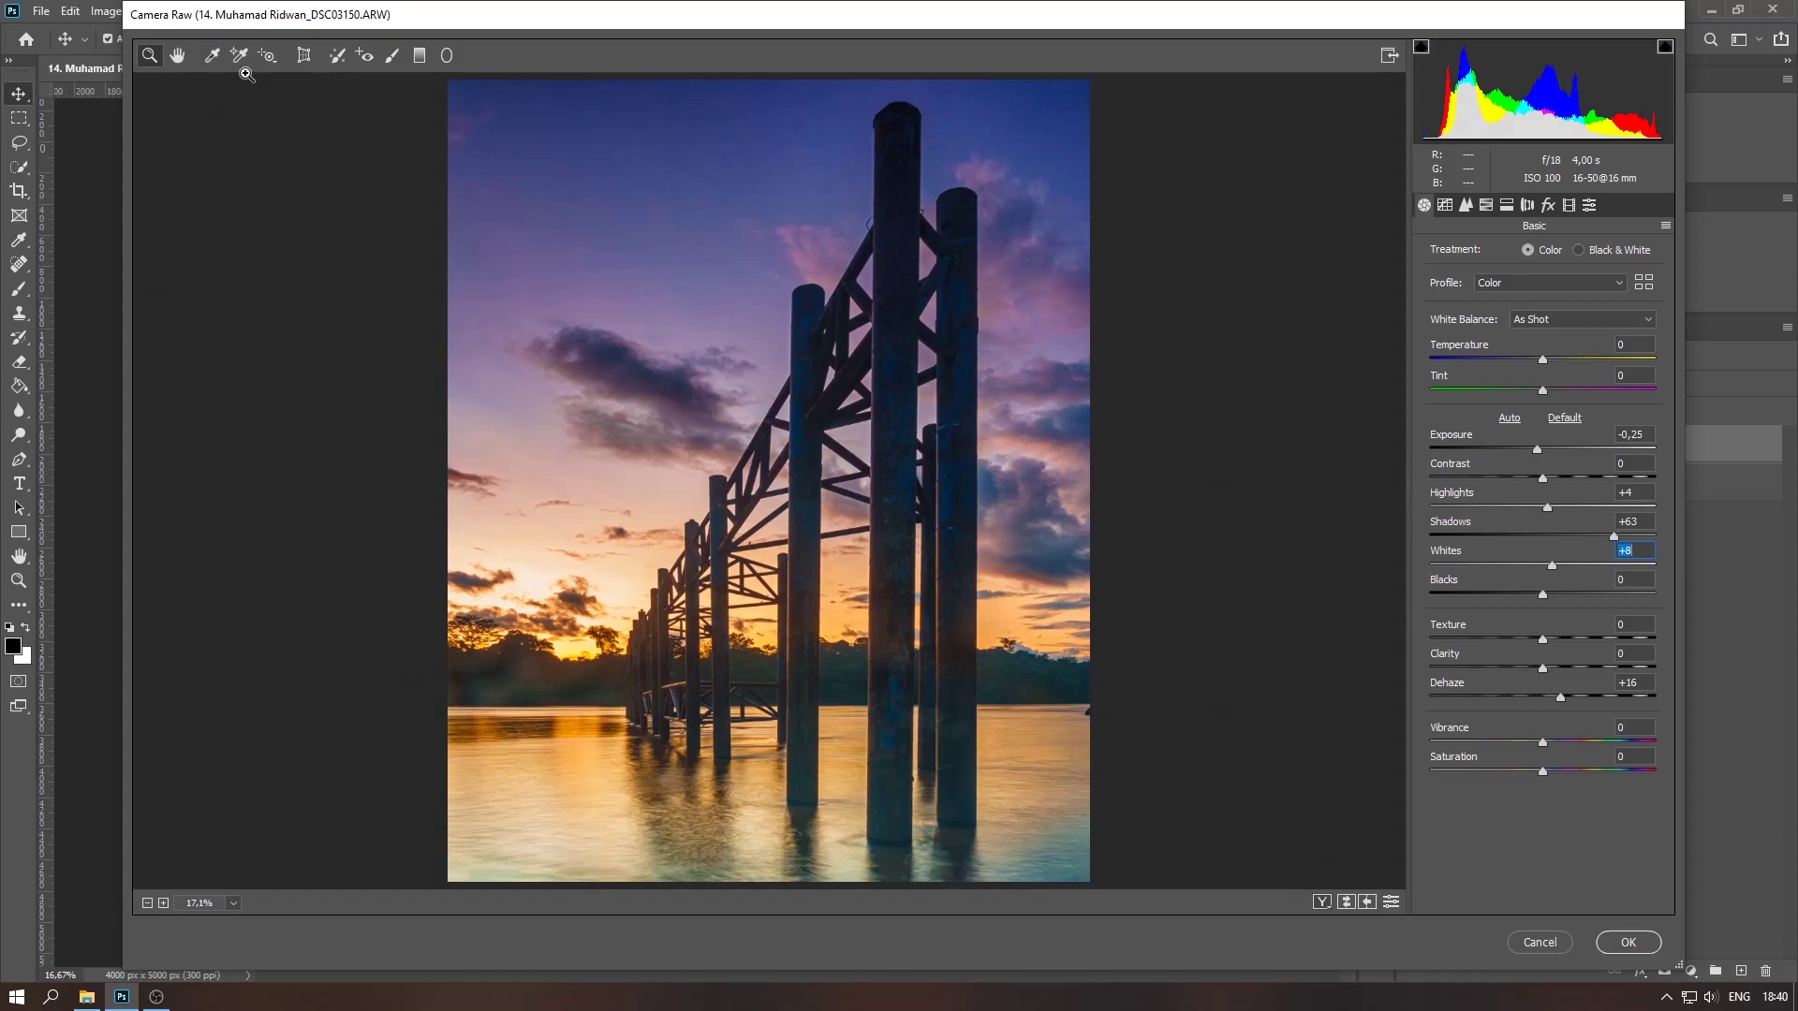
- Draw a graduated filter upward over the lower water with Temperature -37 and Tint +41
{"action": "left_click", "coordinate": [419, 55]}
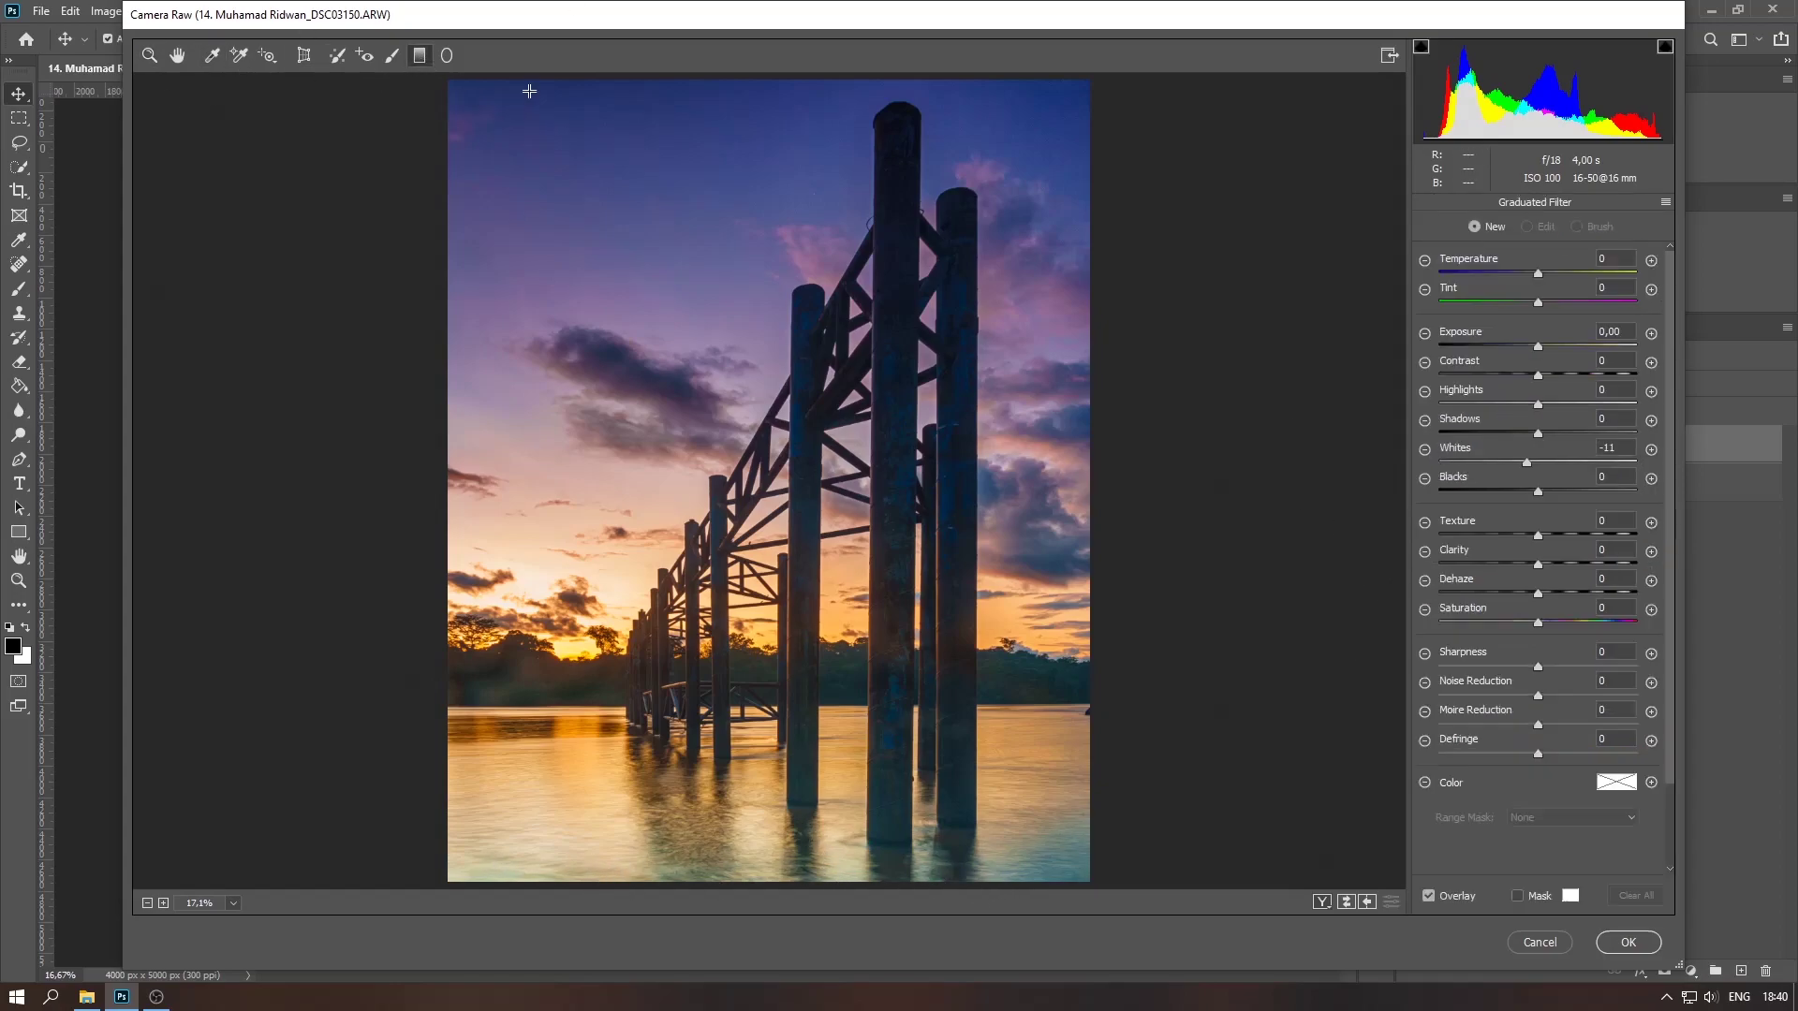
{"action": "left_click", "coordinate": [1665, 202]}
{"action": "left_click_drag", "start_coordinate": [1537, 303], "coordinate": [1556, 306]}
{"action": "left_click_drag", "start_coordinate": [794, 819], "coordinate": [794, 736]}
{"action": "left_click", "coordinate": [1613, 288]}
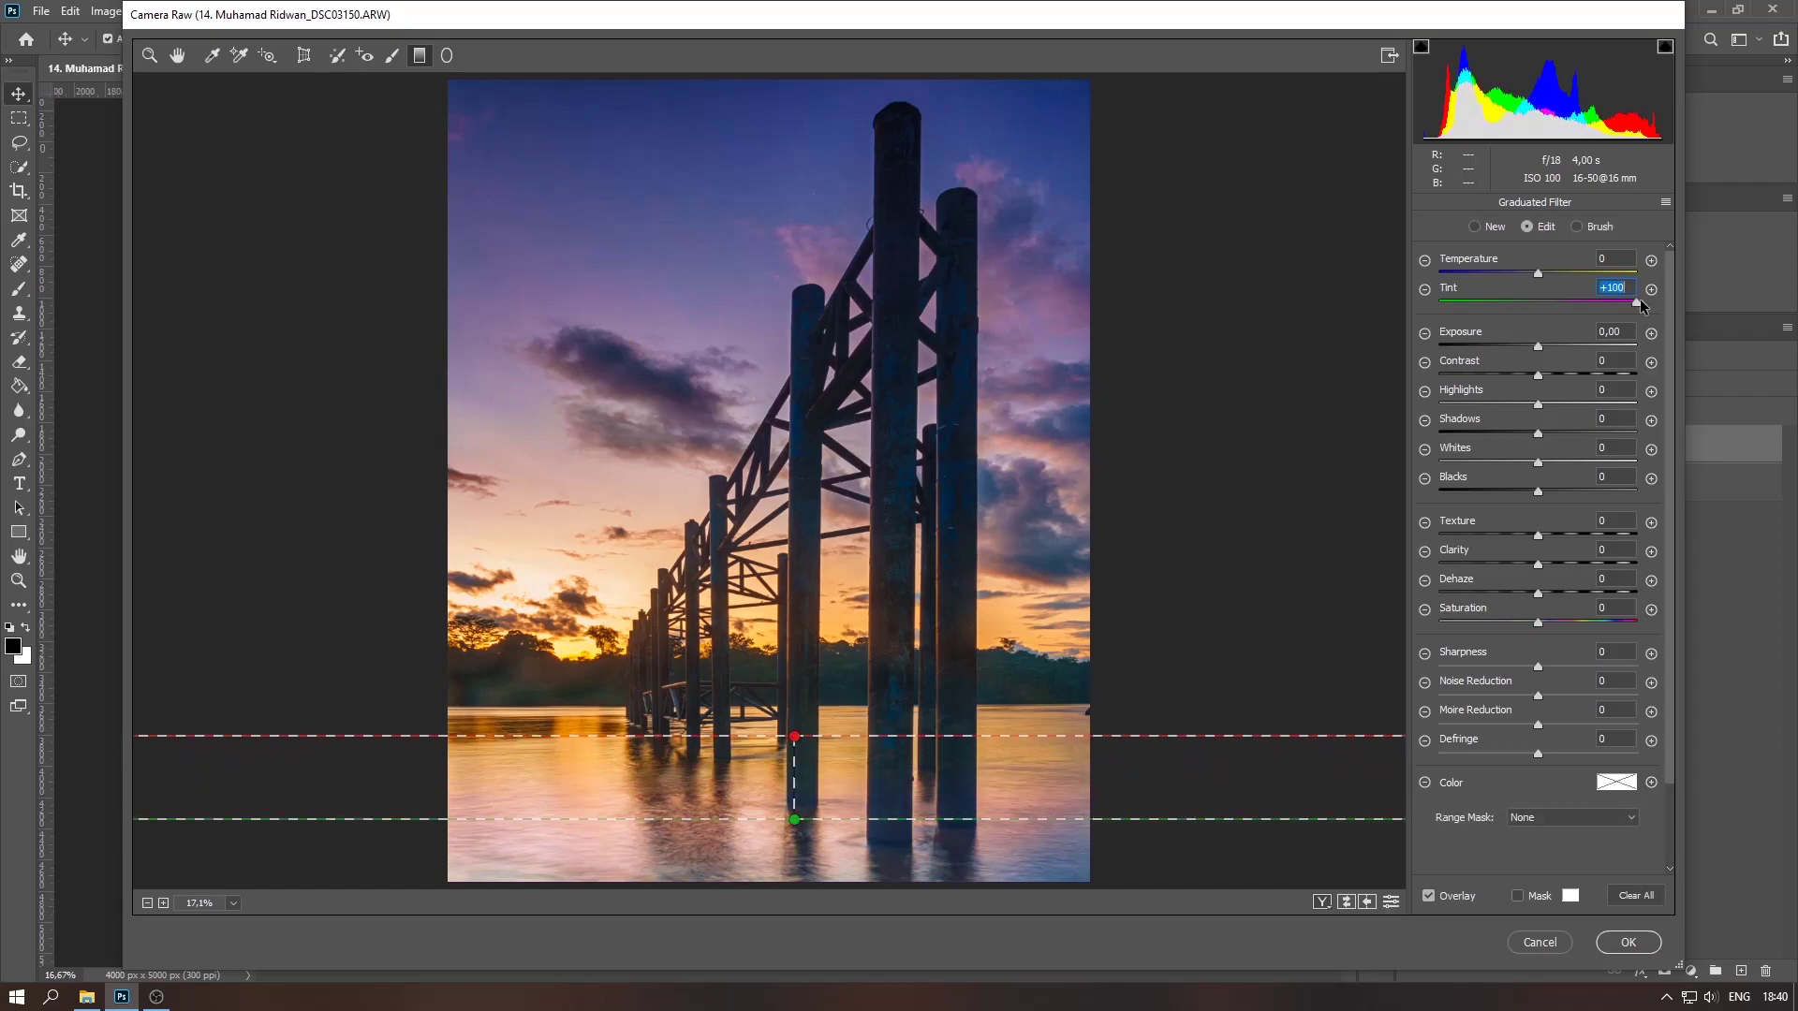
{"action": "type", "text": "37"}
{"action": "key", "text": "Return"}
{"action": "mouse_move", "coordinate": [1537, 274]}
{"action": "left_mouse_down"}
{"action": "mouse_move", "coordinate": [1600, 273]}
{"action": "mouse_move", "coordinate": [1492, 279]}
{"action": "mouse_move", "coordinate": [1577, 307]}
{"action": "left_mouse_up"}
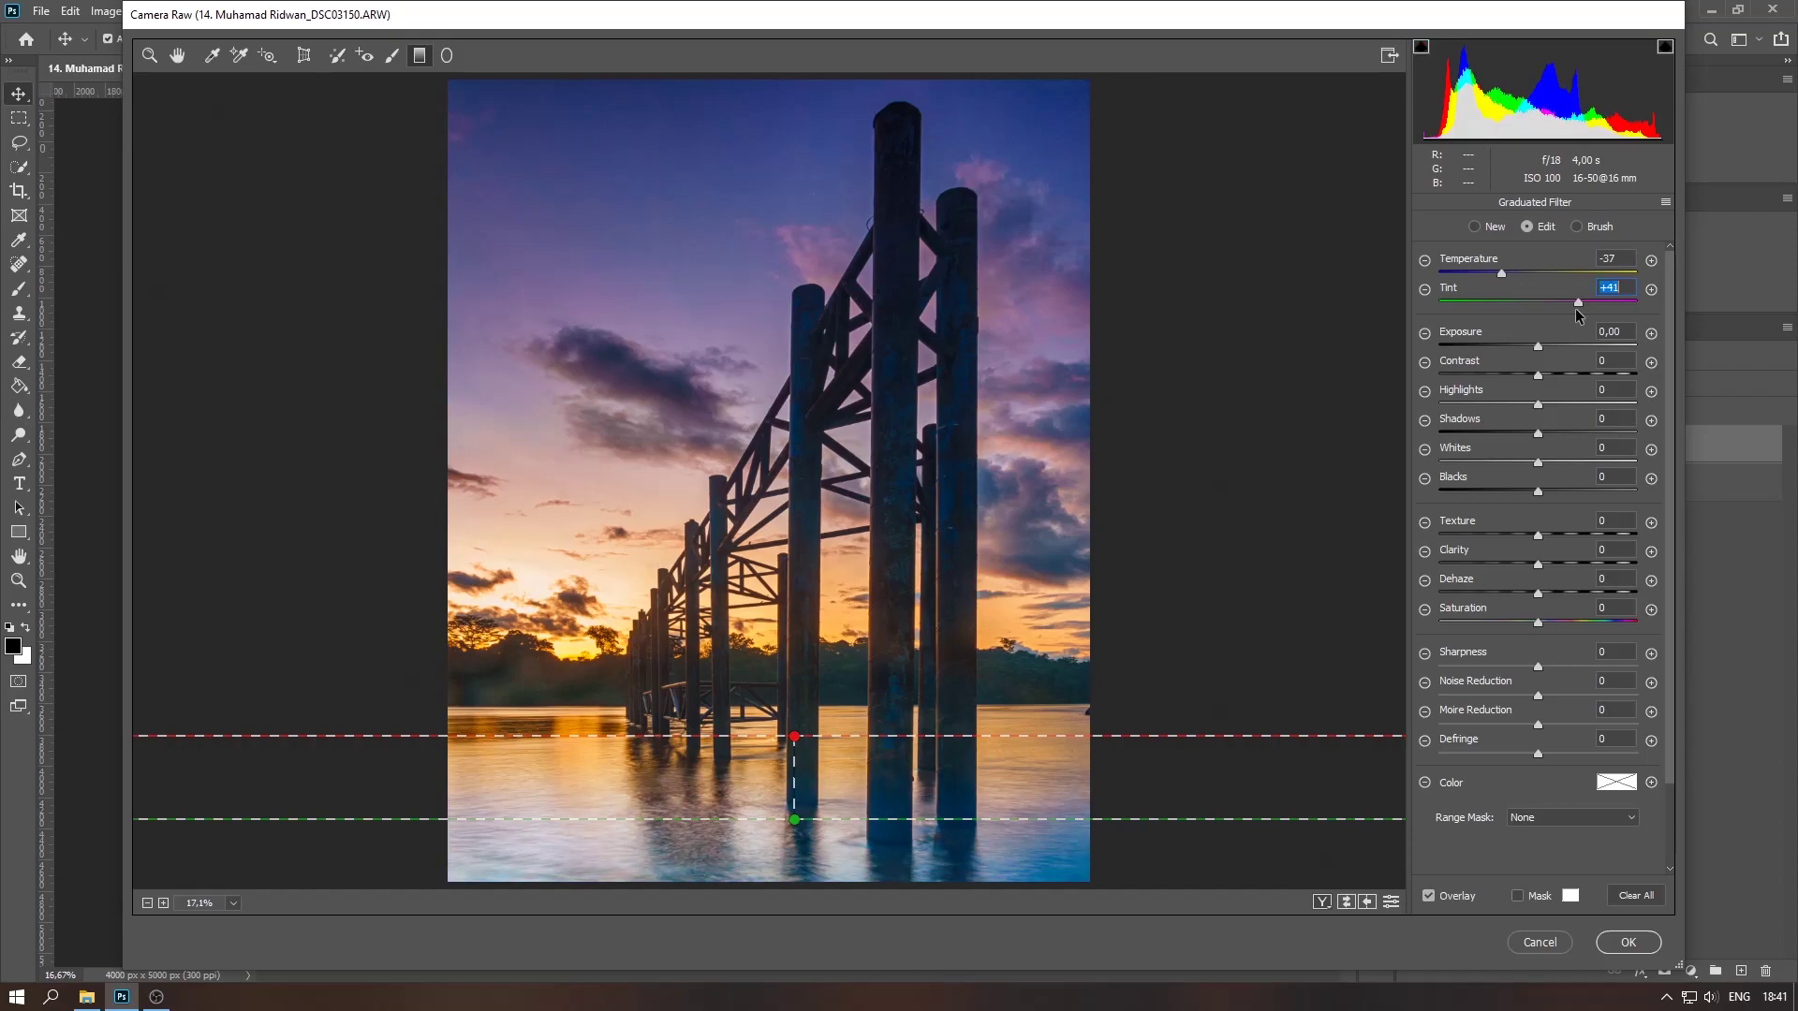
- Apply the Camera Raw edits and compare the photo with Layer 0 copy hidden and shown
{"action": "key", "text": "h"}
{"action": "left_click", "coordinate": [1624, 943]}
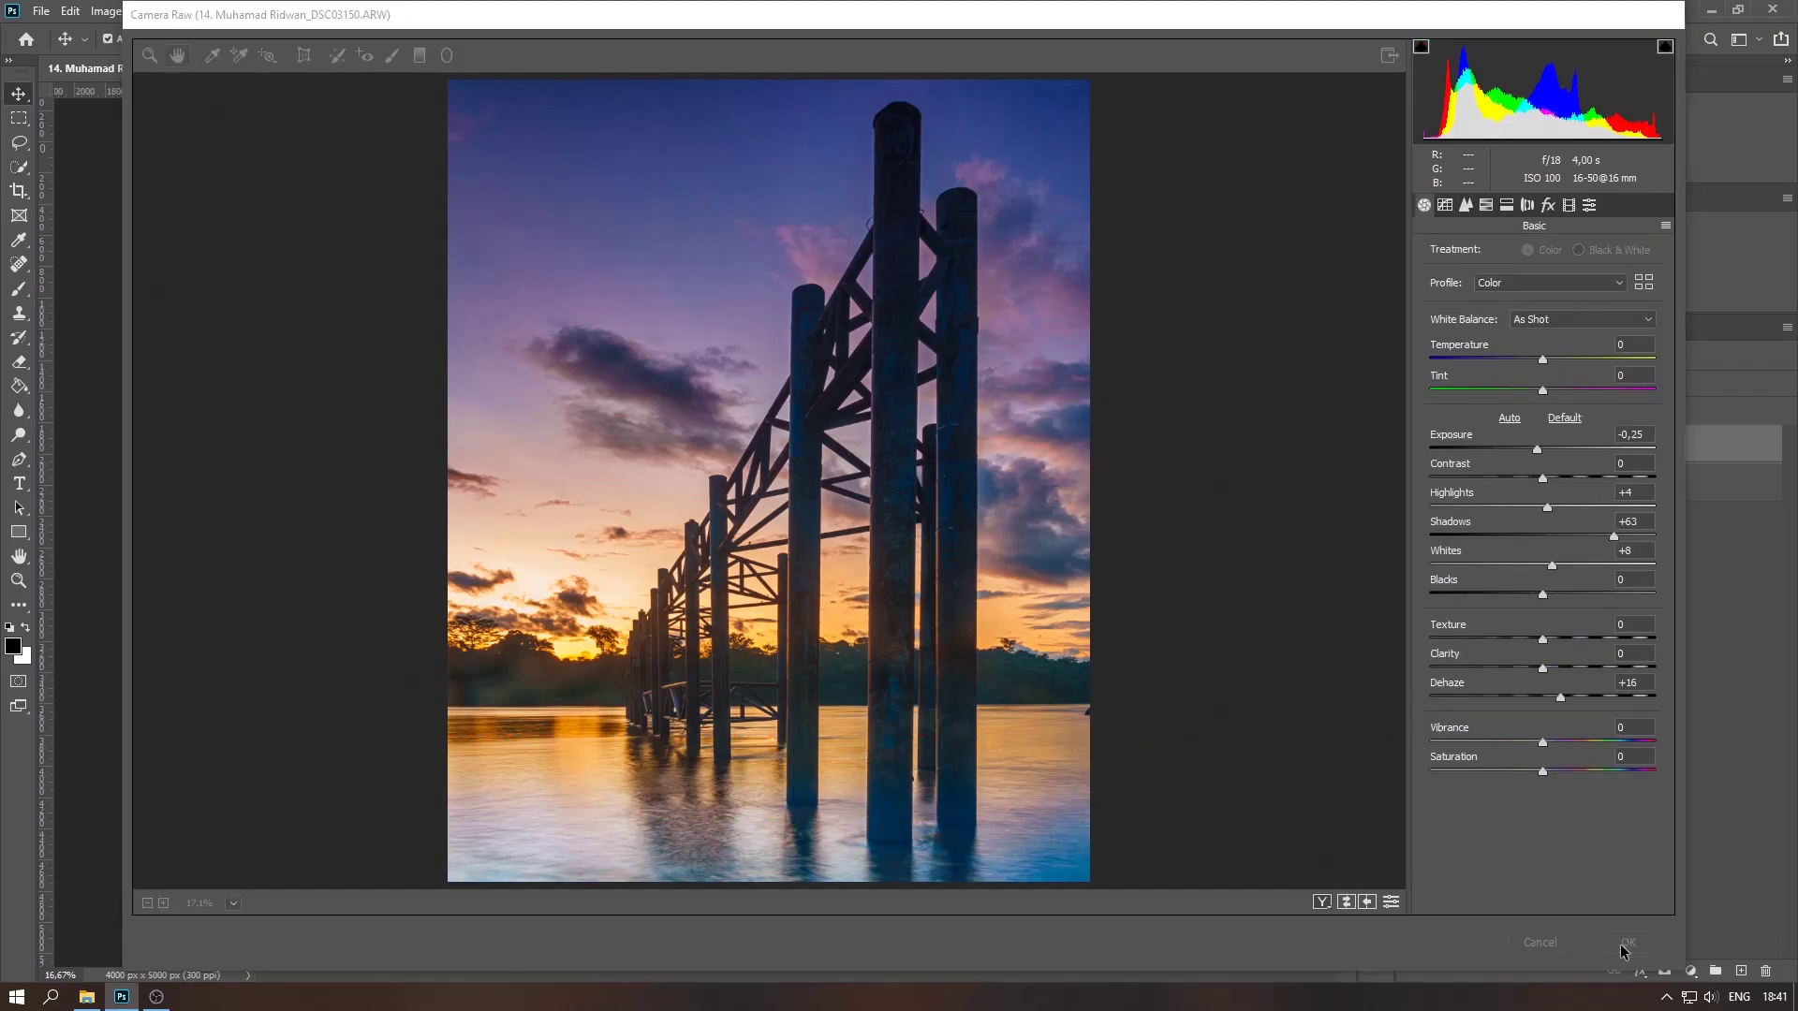
{"action": "left_click", "coordinate": [1411, 446]}
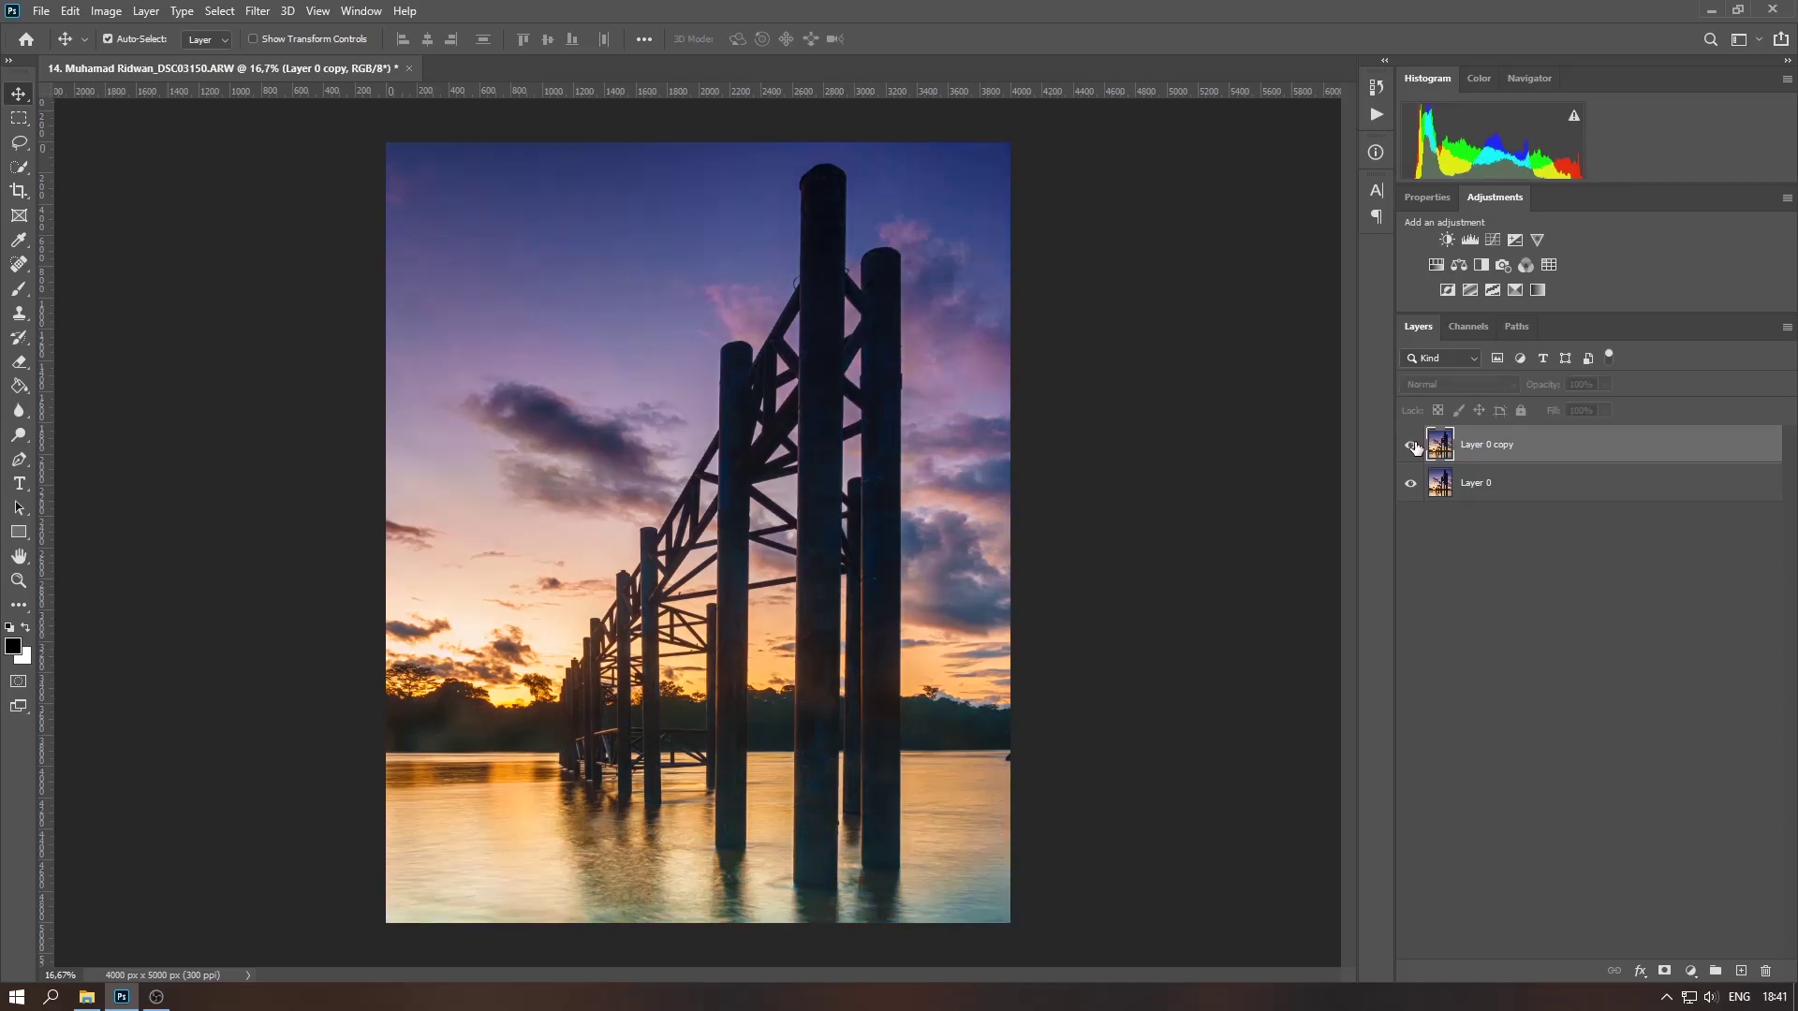
{"action": "left_click", "coordinate": [1412, 446]}
- Merge Layer 0 copy down, then undo it to keep both layers separate
{"action": "right_click", "coordinate": [1527, 456]}
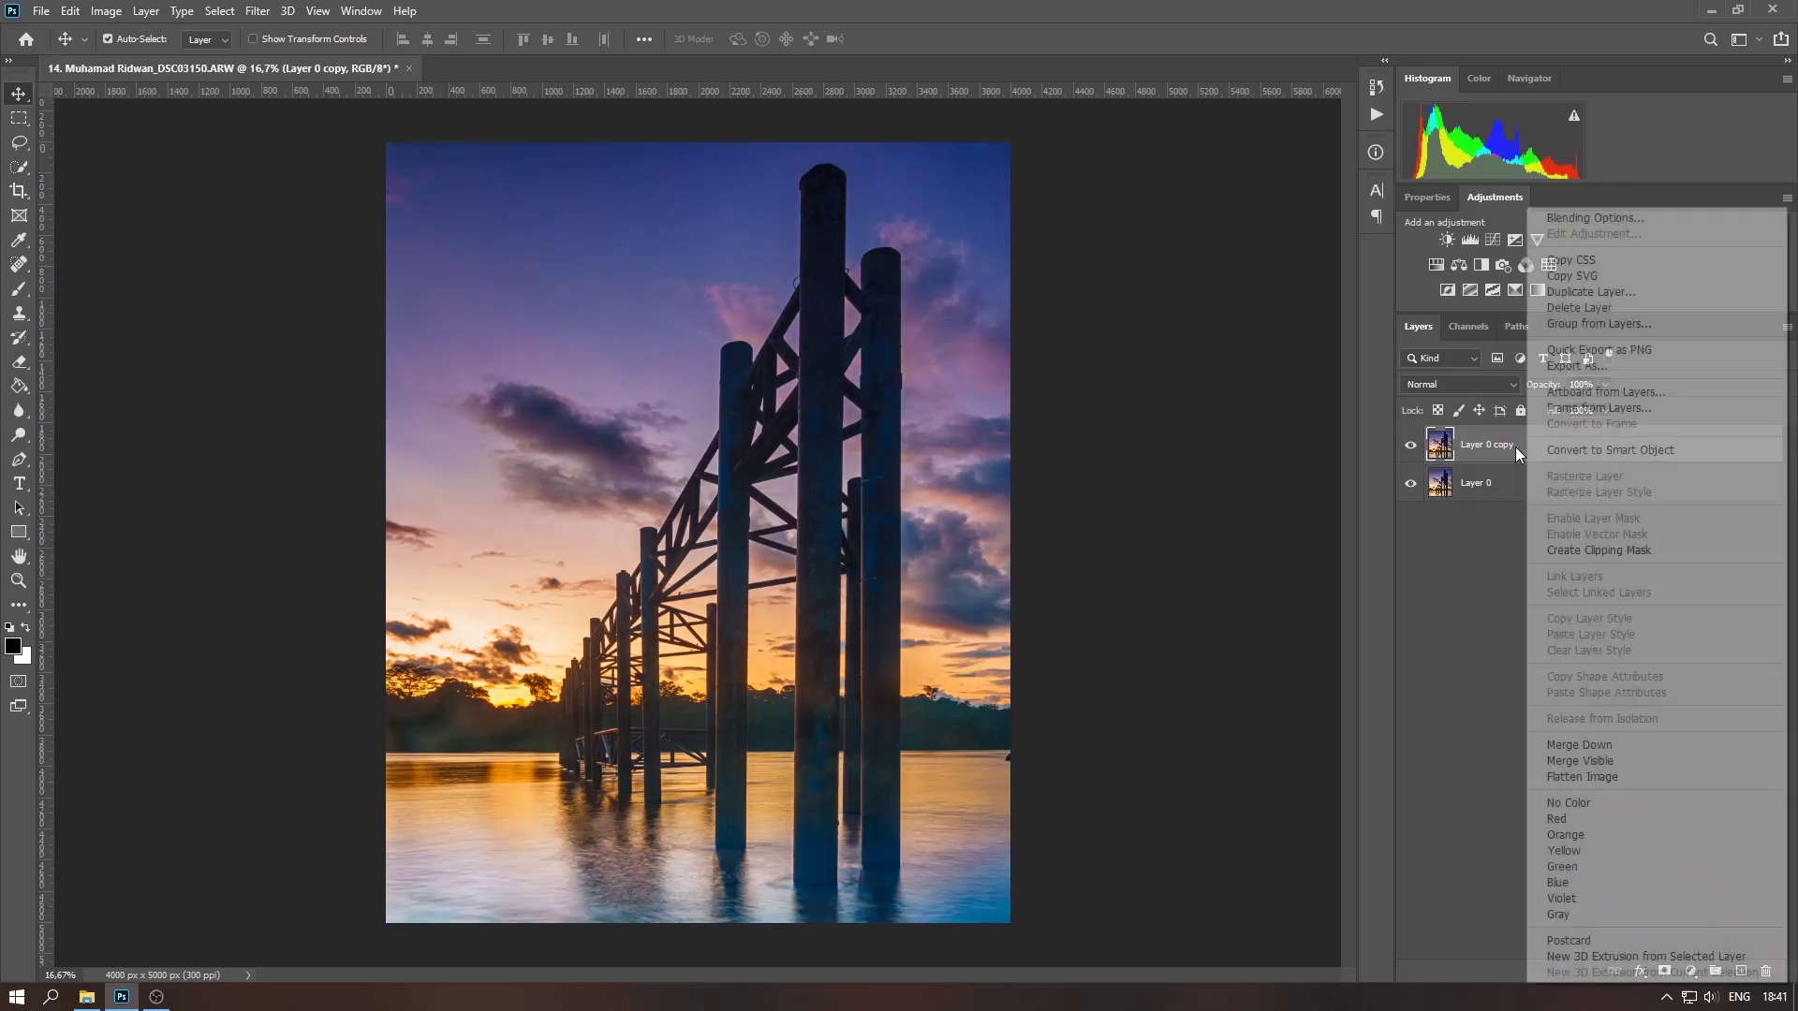
{"action": "left_click", "coordinate": [1581, 746]}
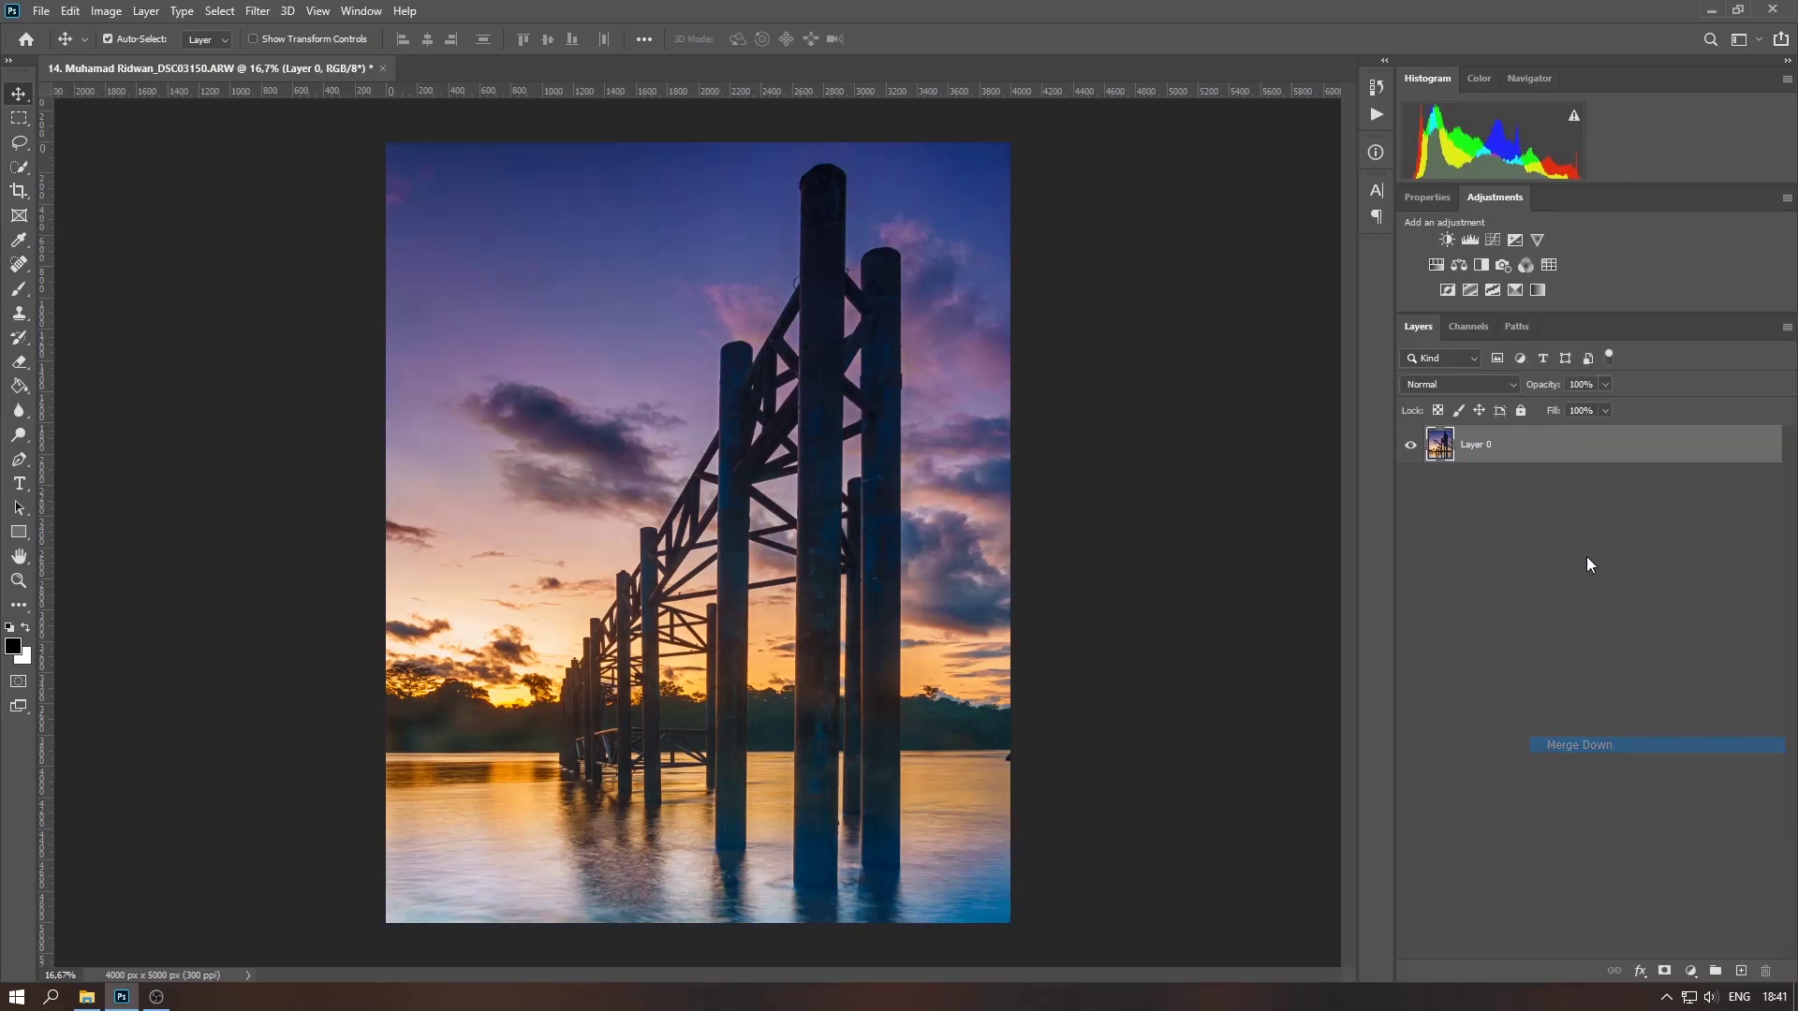
{"action": "key", "text": "ctrl+z"}
{"action": "left_click", "coordinate": [258, 11]}
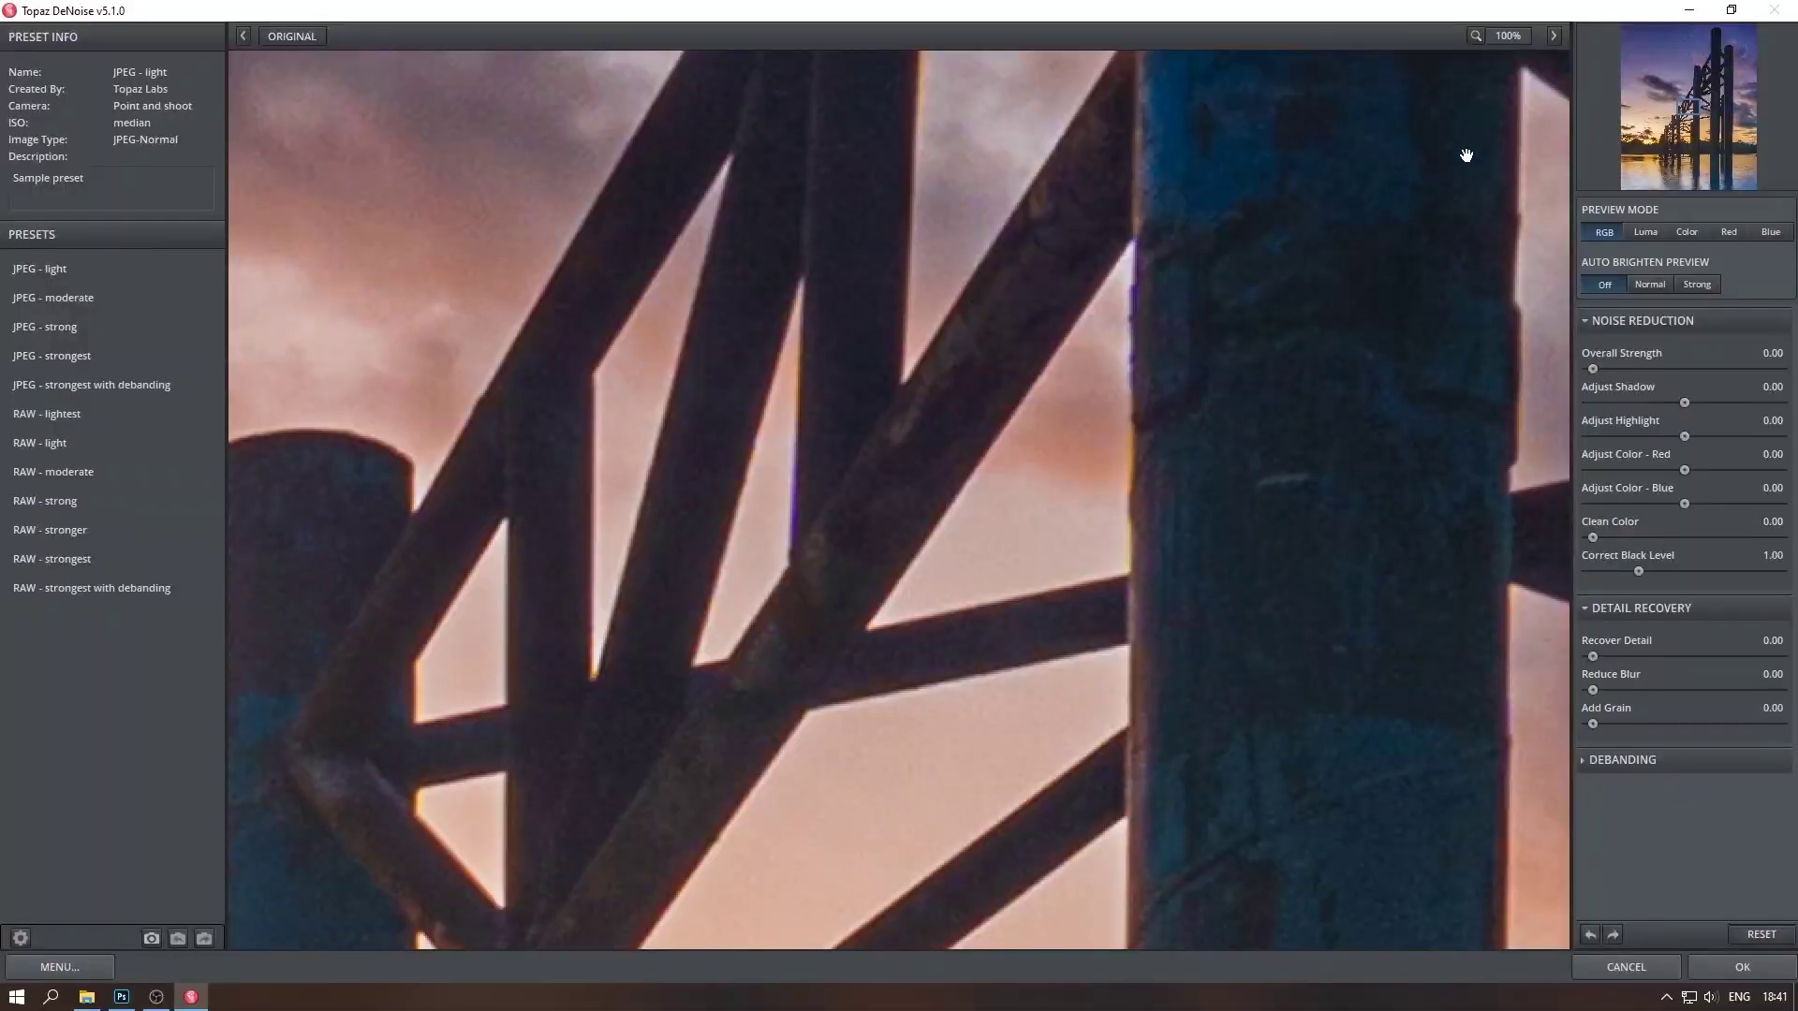
- Set DeNoise Overall Strength 0.50, Recover Detail 0.15, Reduce Blur 0.10, Add Grain 0.25, checking sky and water
{"action": "left_click_drag", "start_coordinate": [1689, 124], "coordinate": [1551, 9]}
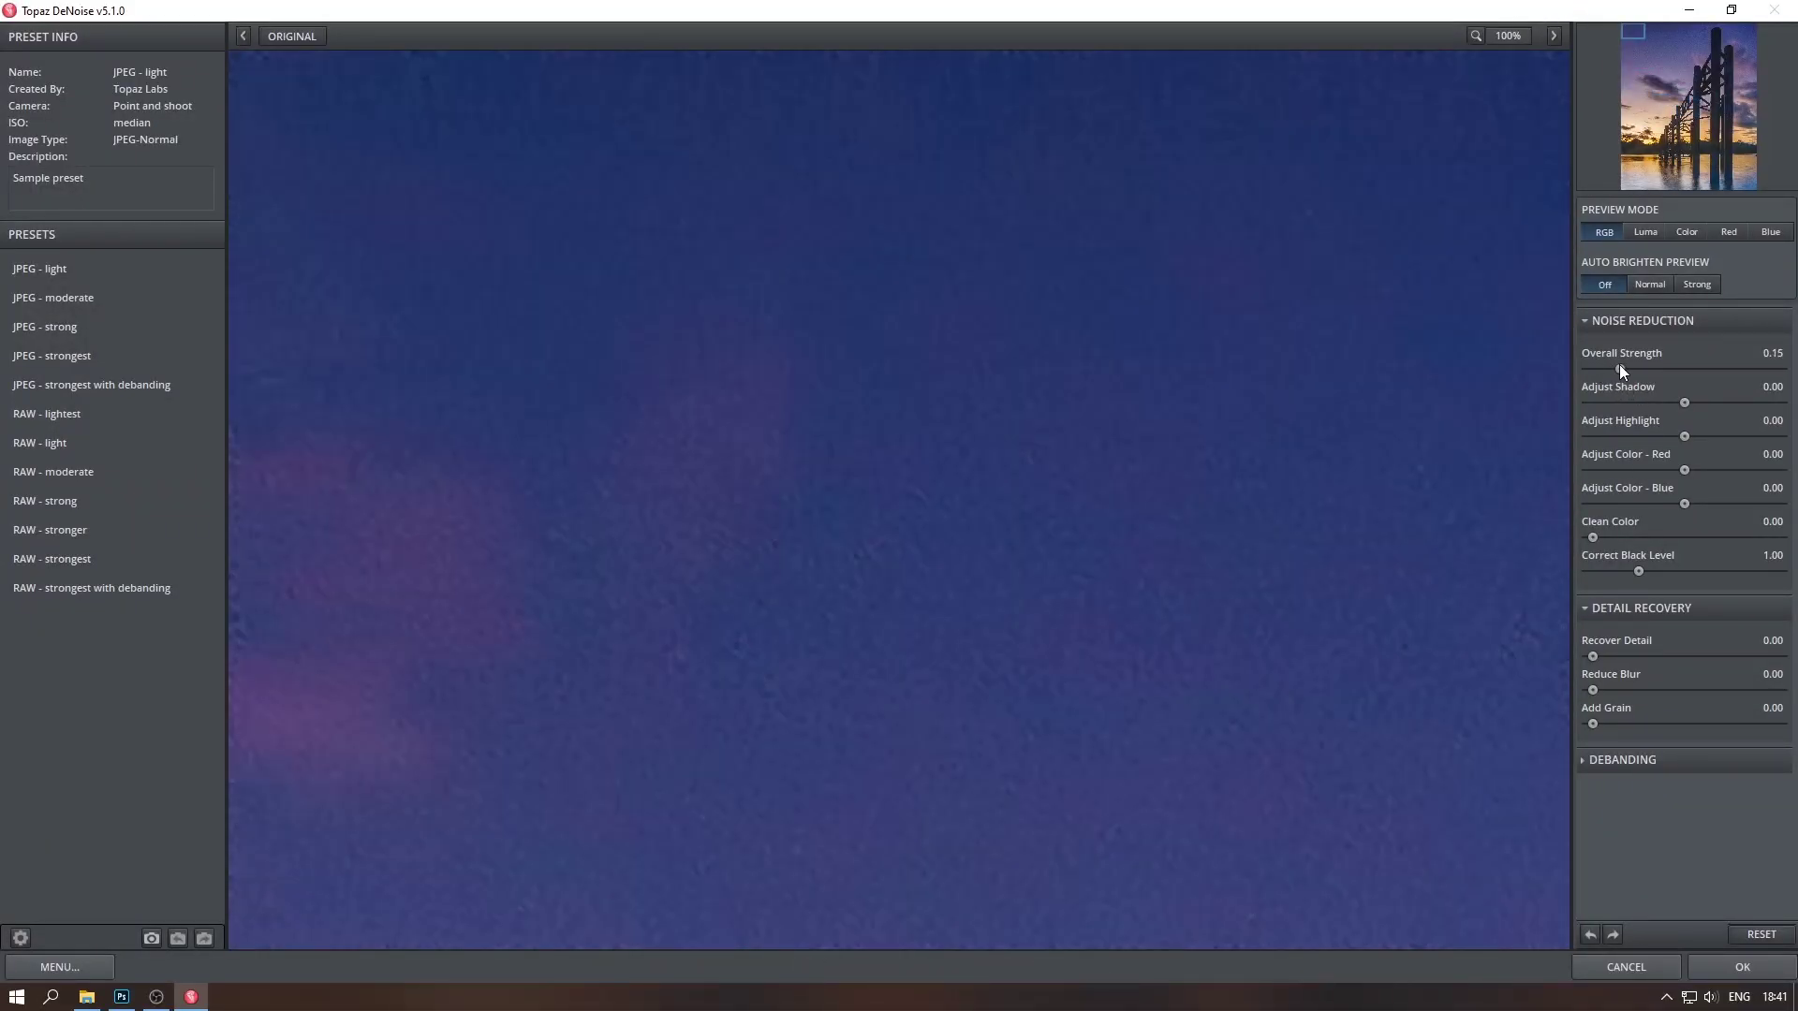
{"action": "left_click_drag", "start_coordinate": [1619, 367], "coordinate": [1635, 368]}
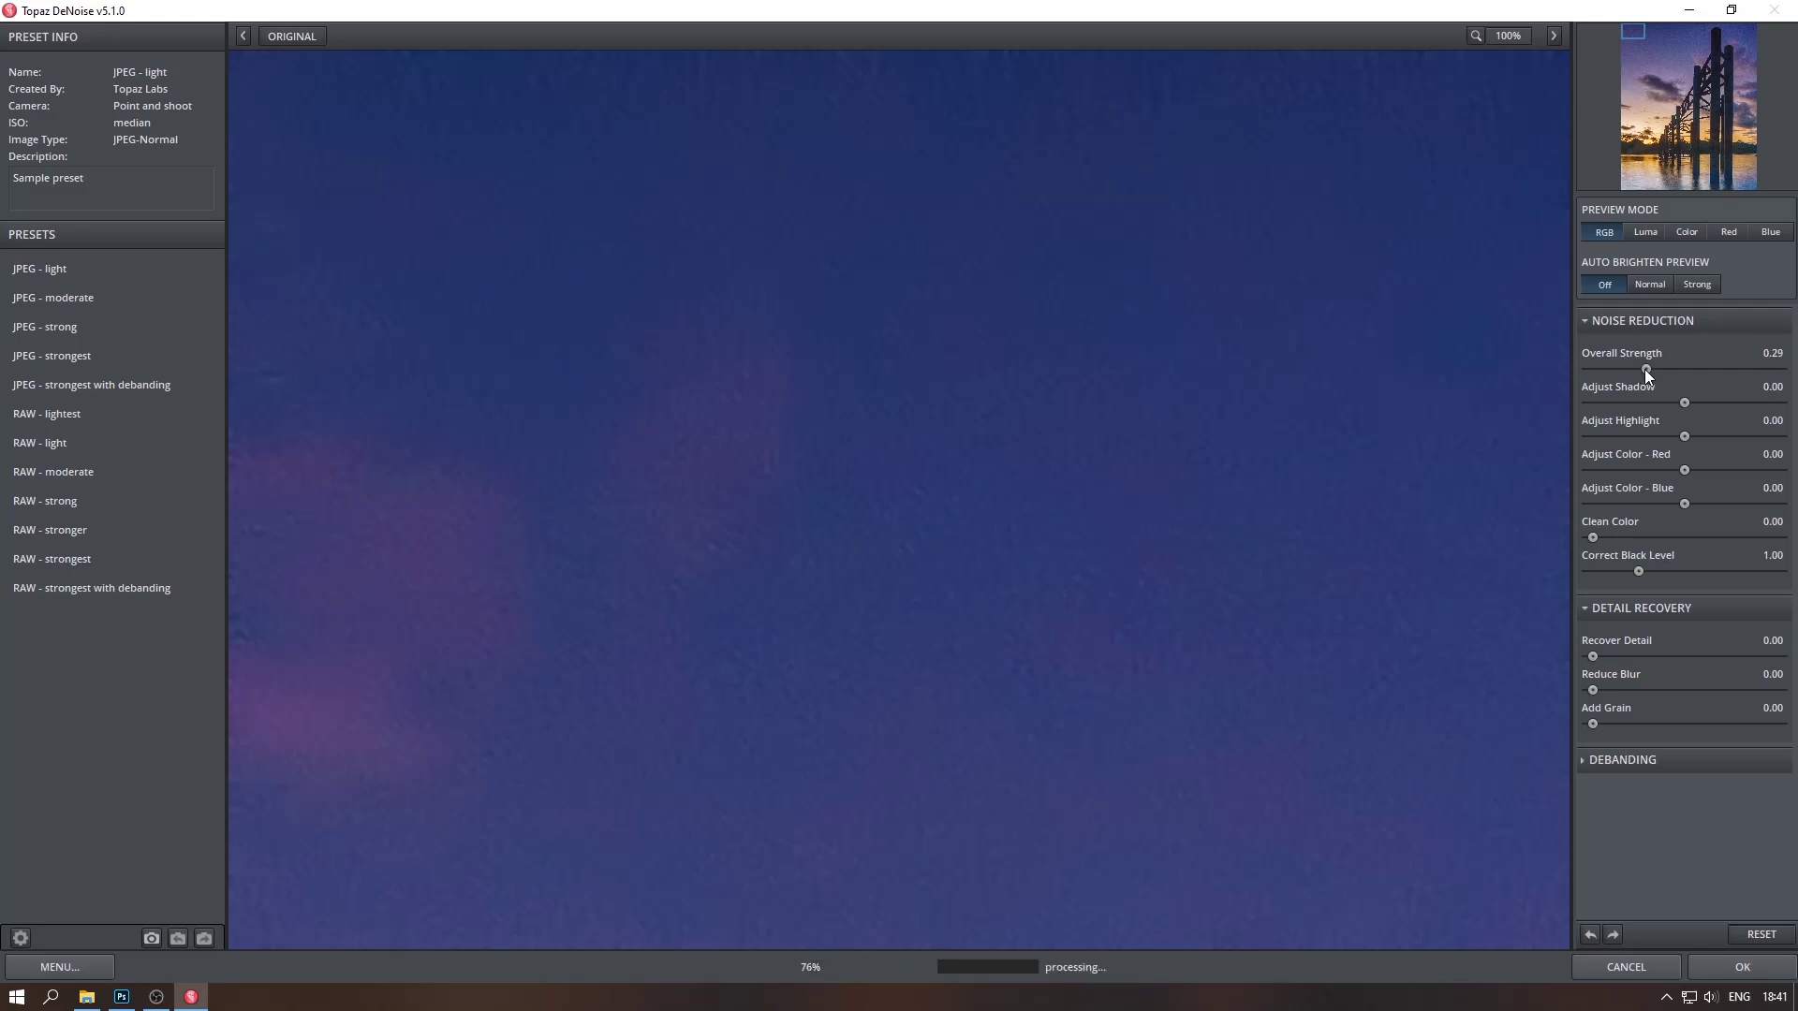
{"action": "left_click_drag", "start_coordinate": [1645, 369], "coordinate": [1665, 369]}
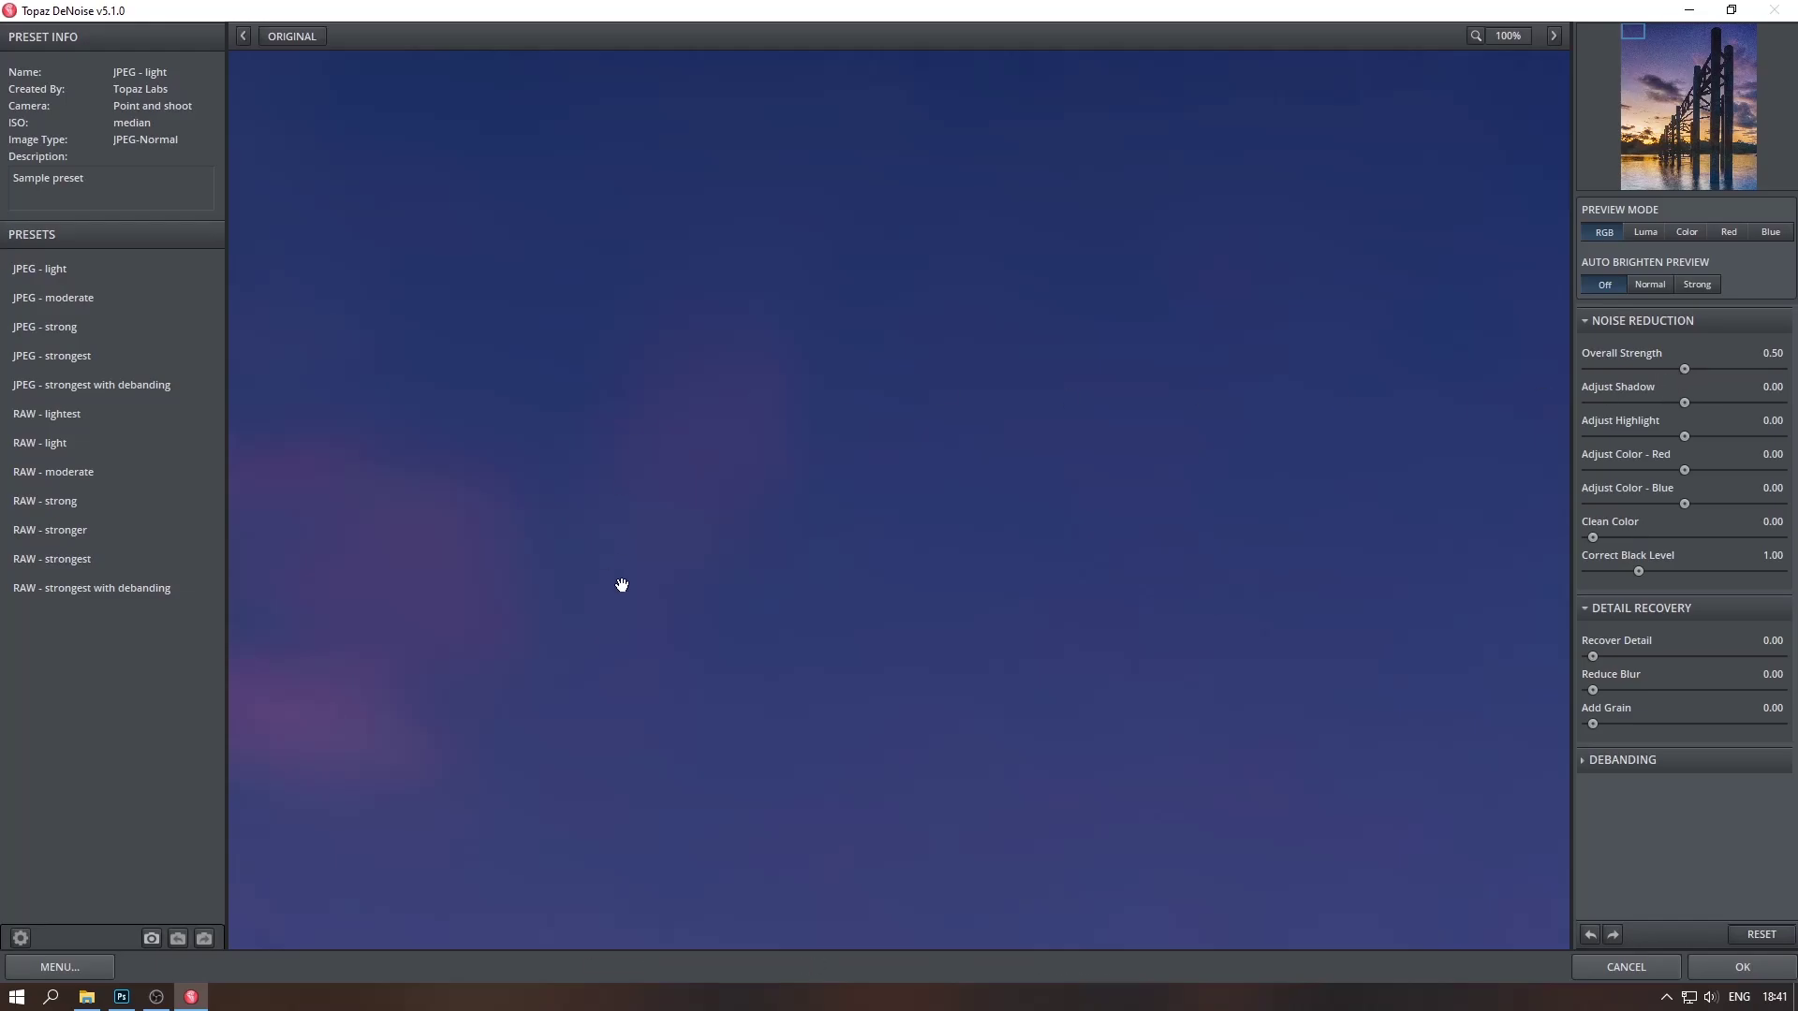
{"action": "left_click", "coordinate": [1758, 35]}
{"action": "mouse_move", "coordinate": [1758, 35]}
{"action": "left_mouse_down"}
{"action": "mouse_move", "coordinate": [1757, 165]}
{"action": "mouse_move", "coordinate": [1516, 8]}
{"action": "left_mouse_up"}
{"action": "mouse_move", "coordinate": [1593, 653]}
{"action": "left_mouse_down"}
{"action": "mouse_move", "coordinate": [1627, 654]}
{"action": "mouse_move", "coordinate": [1598, 689]}
{"action": "mouse_move", "coordinate": [1616, 688]}
{"action": "left_mouse_up"}
{"action": "left_click_drag", "start_coordinate": [1641, 41], "coordinate": [1644, 140]}
- Apply the DeNoise result to Layer 0 copy and zoom in and out to inspect it
{"action": "left_click", "coordinate": [1726, 964]}
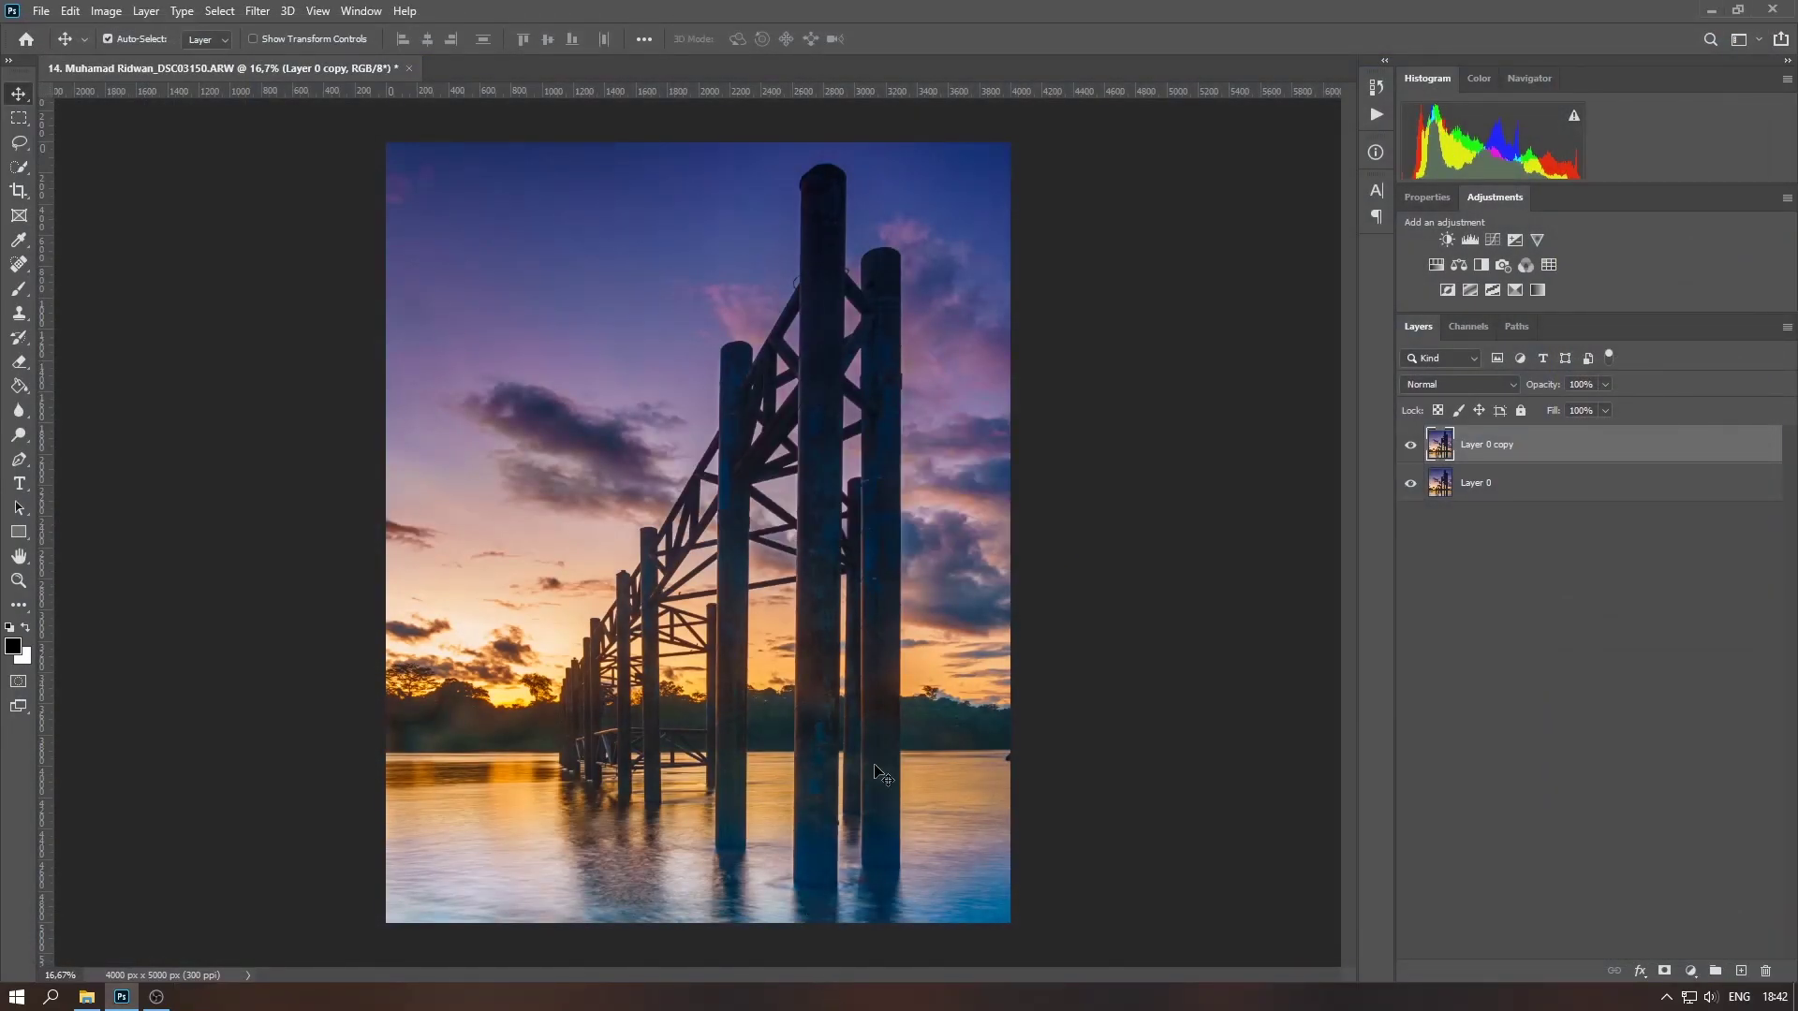
{"action": "key", "text": "ctrl+plus"}
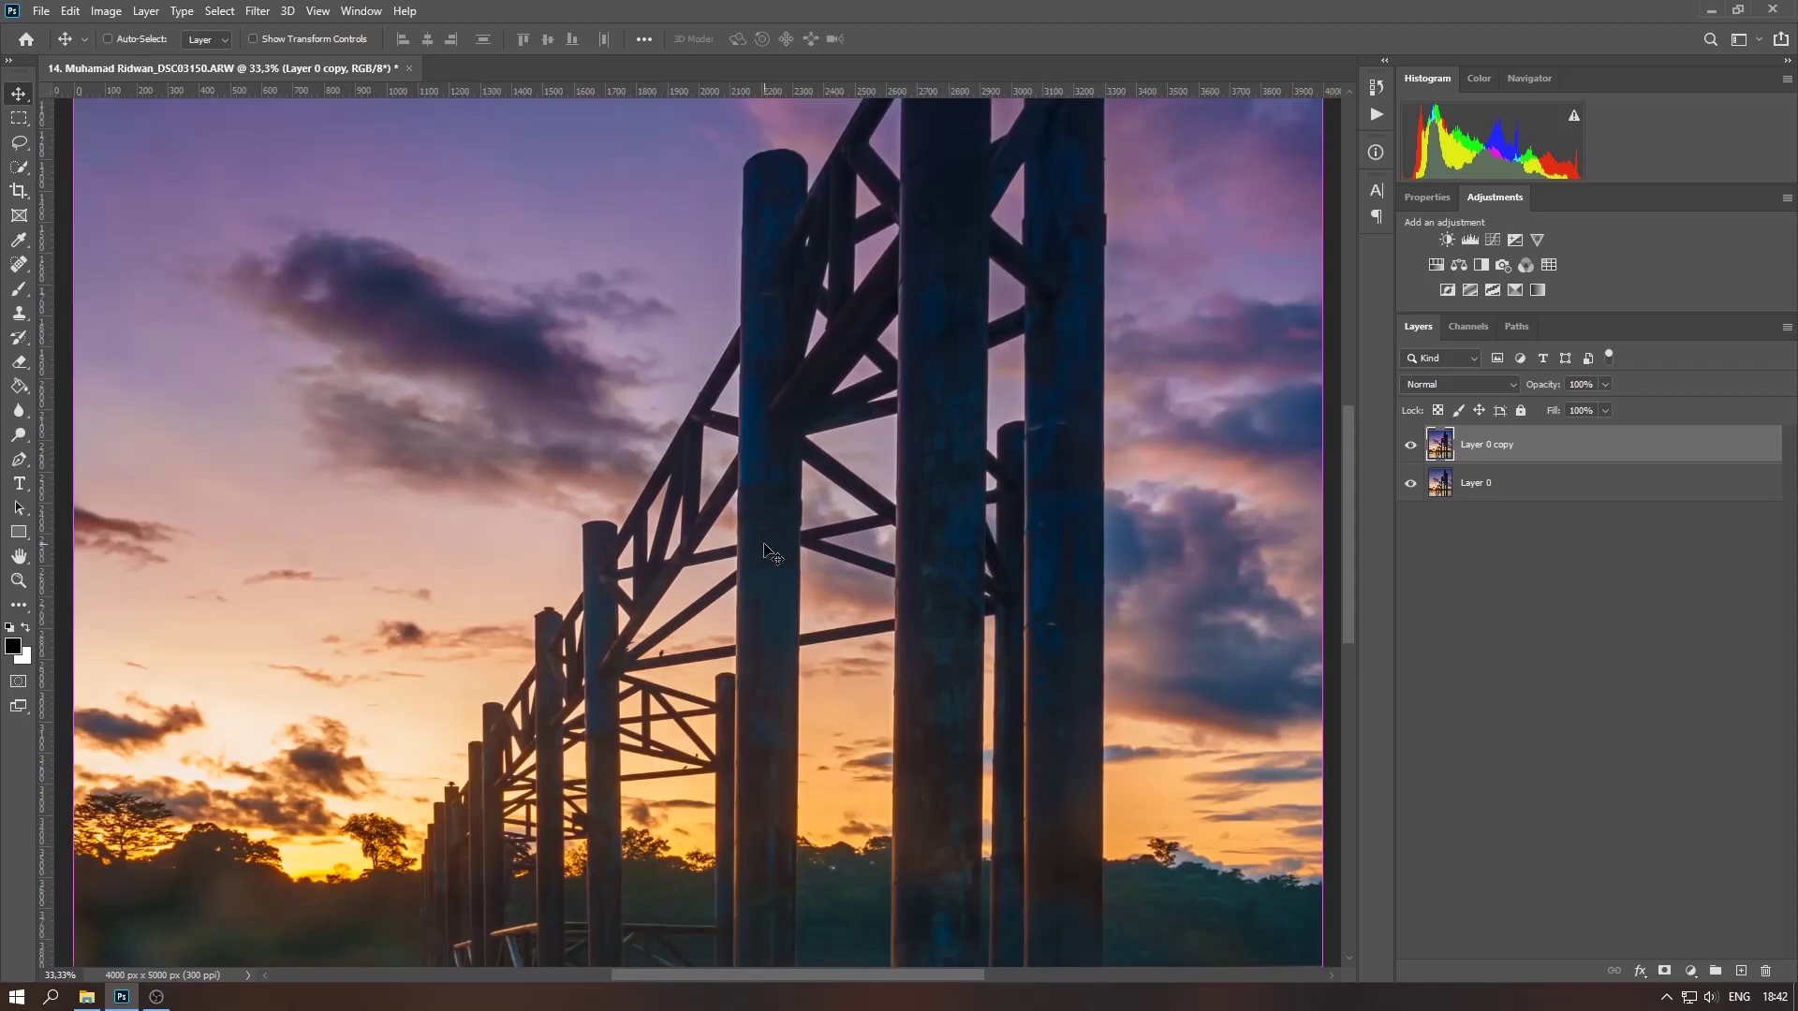
{"action": "key", "text": "ctrl+minus"}
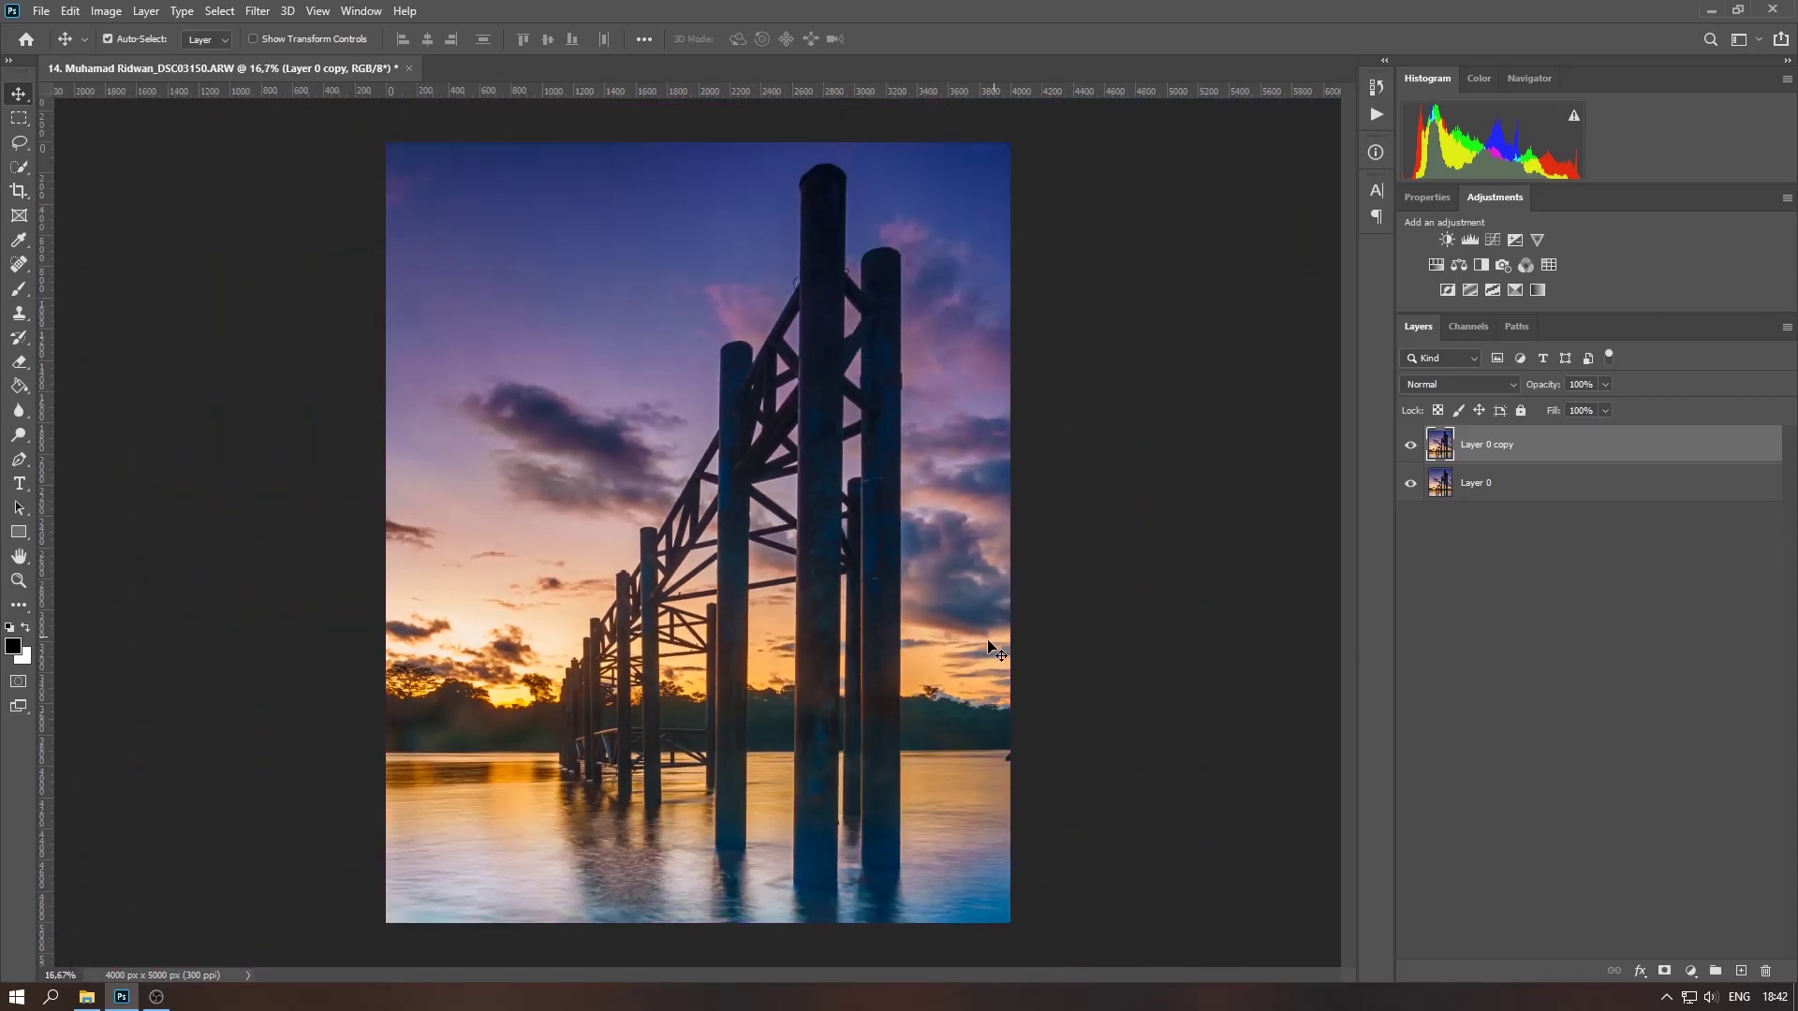
- Compare the Red, Green and Blue channels and duplicate Green as a Green copy channel
{"action": "left_click", "coordinate": [1470, 327]}
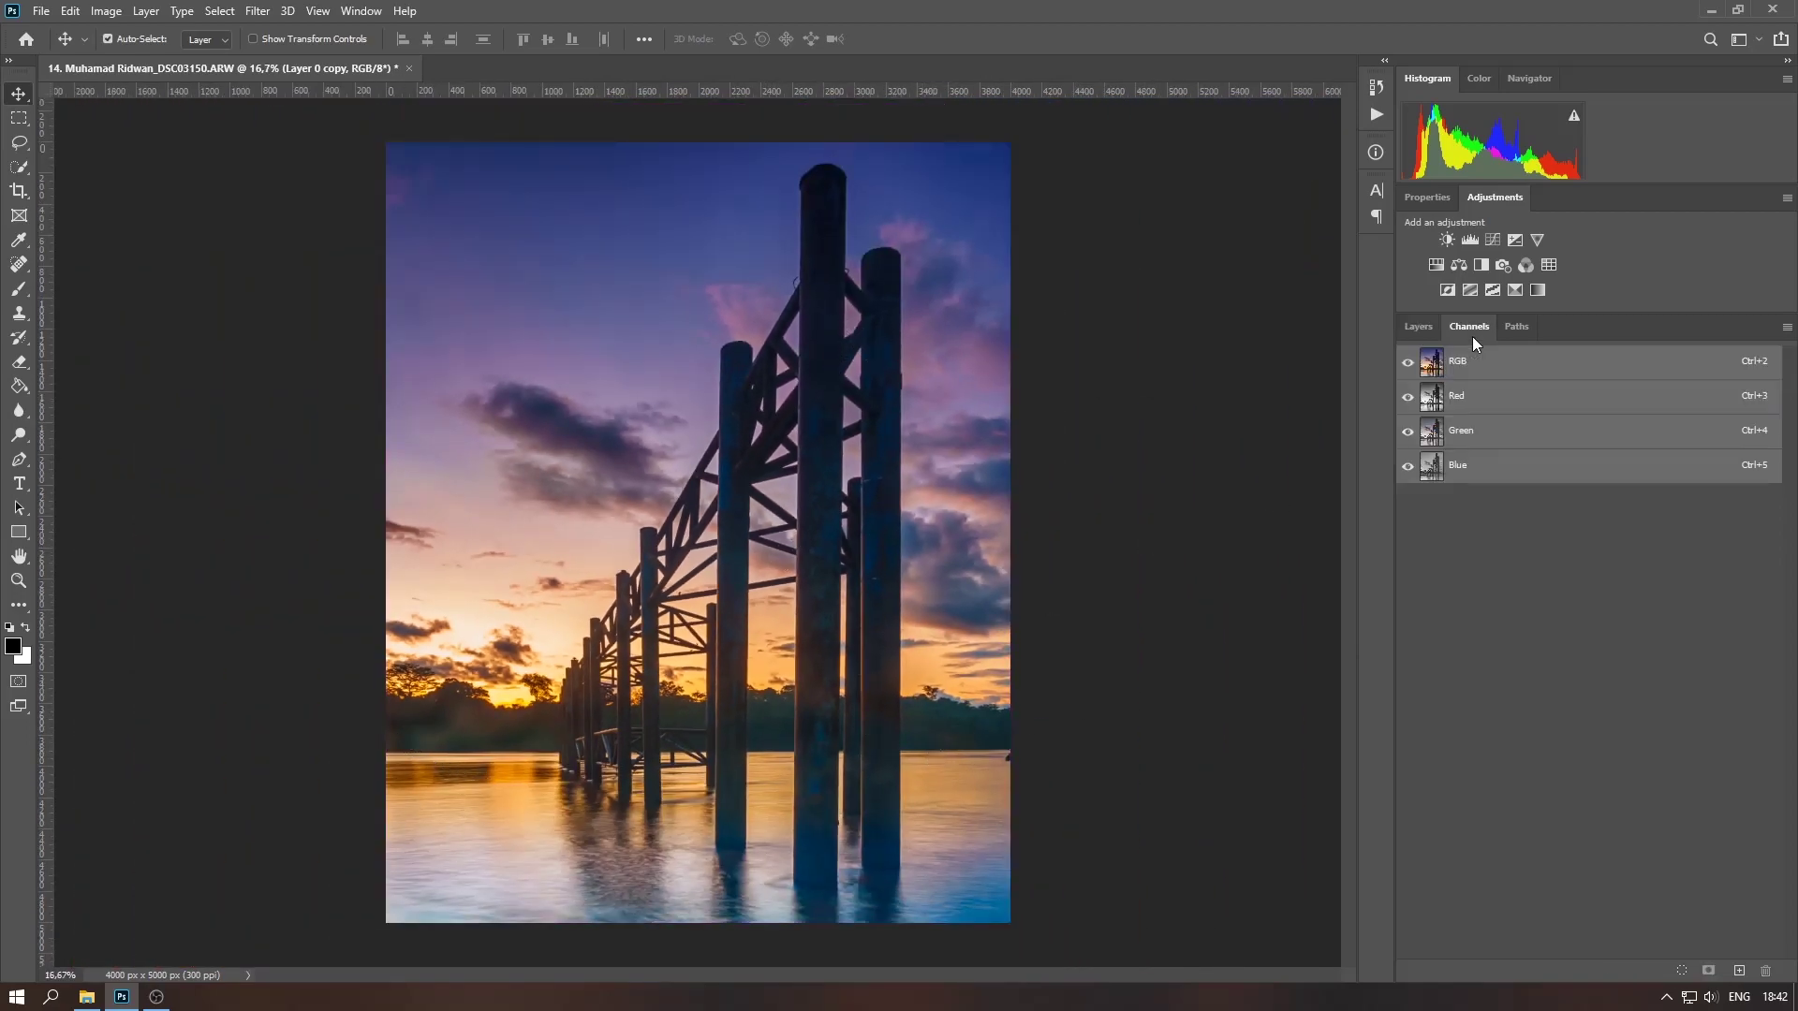
{"action": "left_click", "coordinate": [1498, 398]}
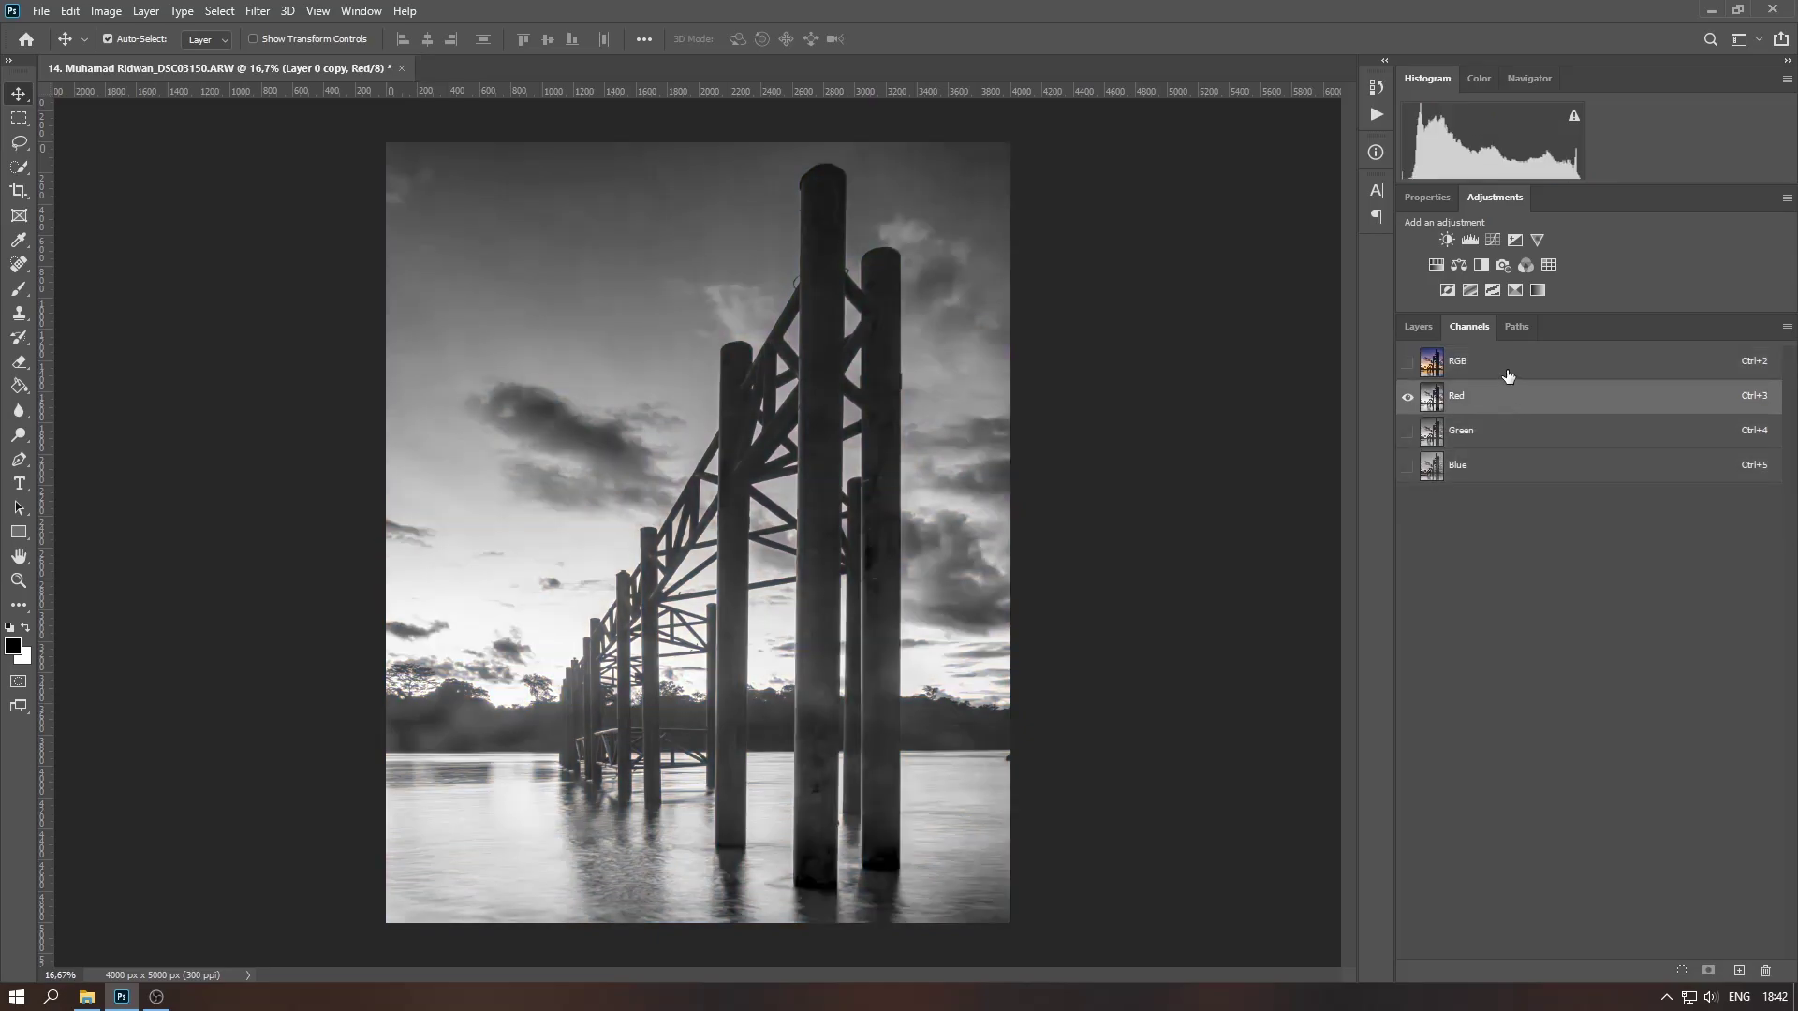
{"action": "left_click", "coordinate": [1486, 439]}
{"action": "left_click", "coordinate": [1484, 470]}
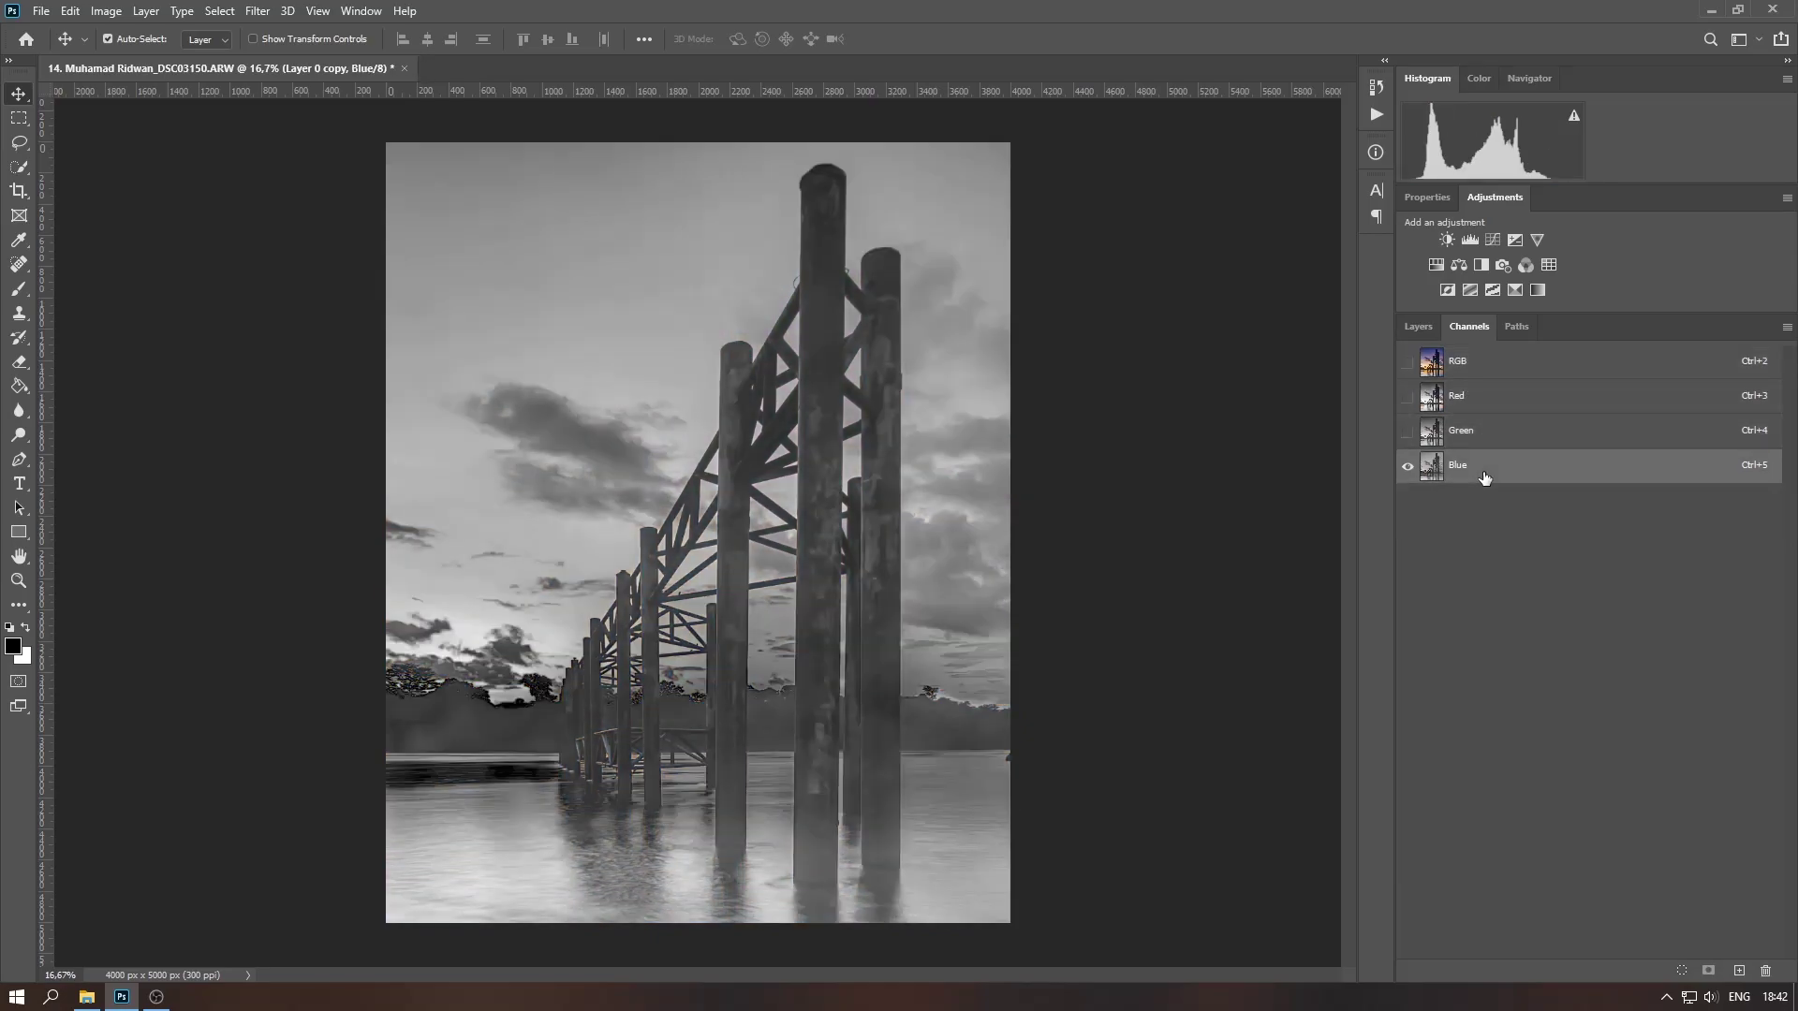
{"action": "left_click", "coordinate": [1480, 440]}
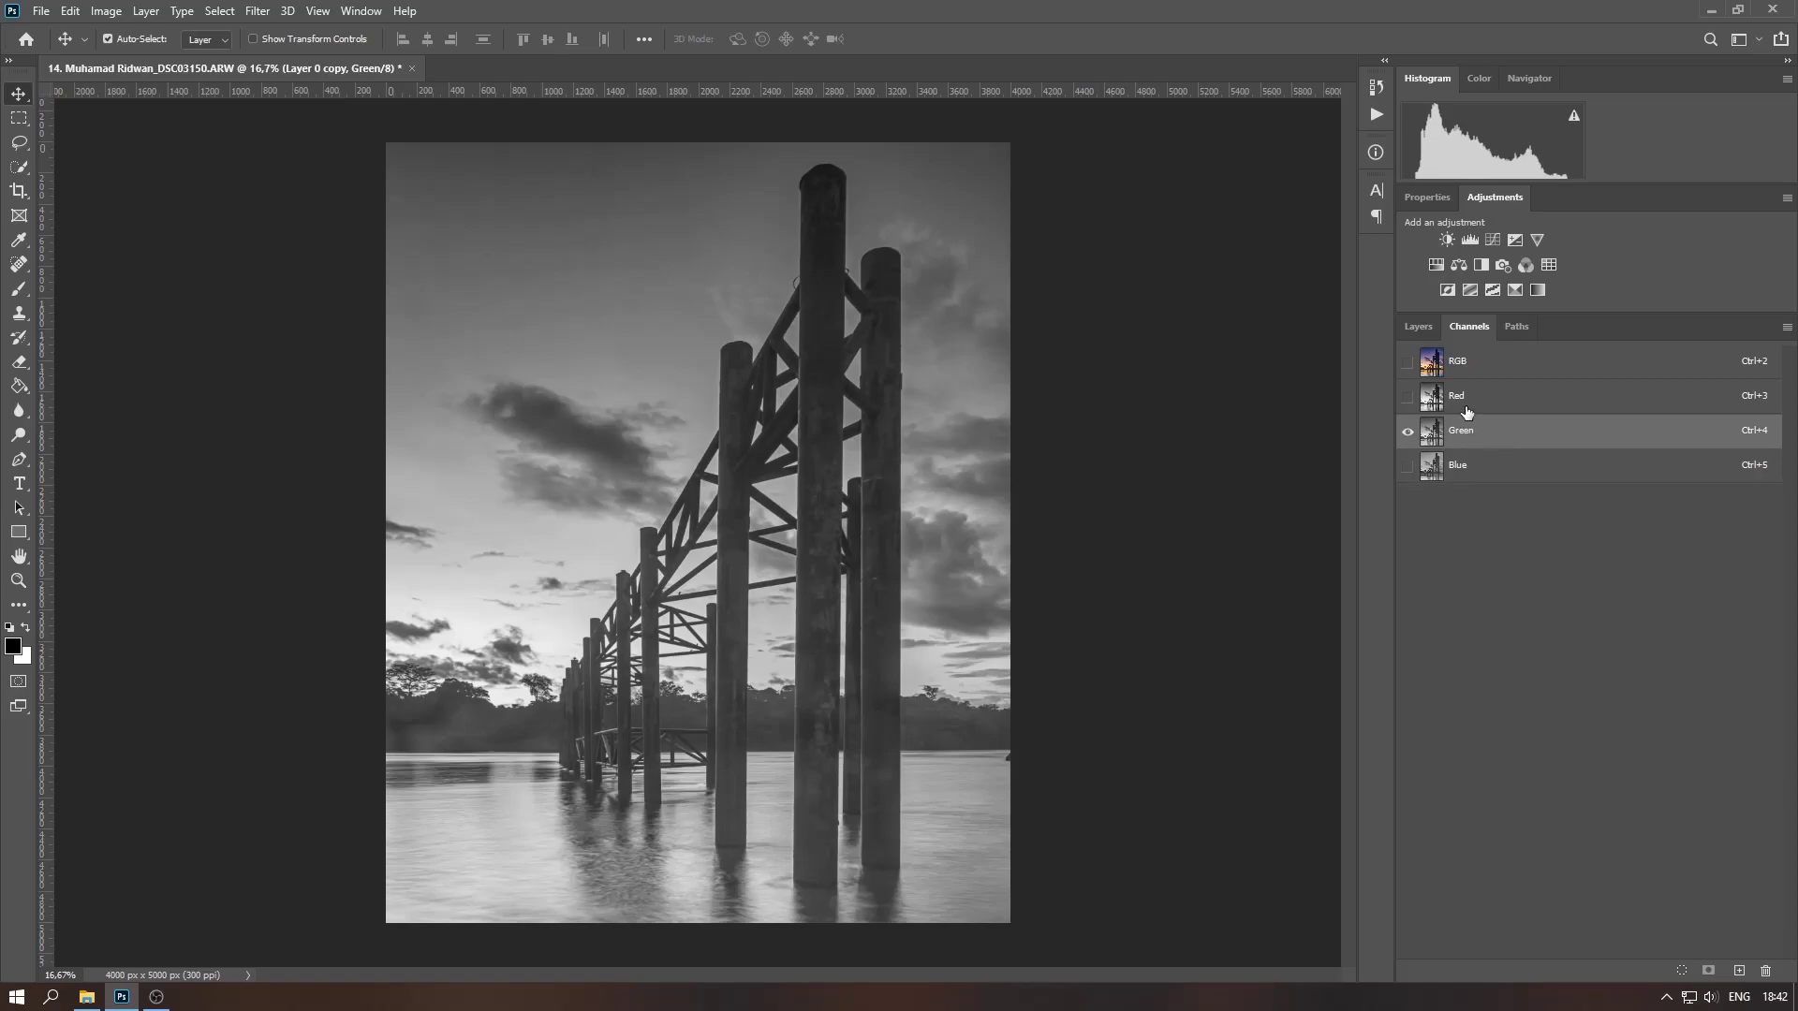
{"action": "left_click", "coordinate": [1465, 407]}
{"action": "left_click", "coordinate": [1491, 408]}
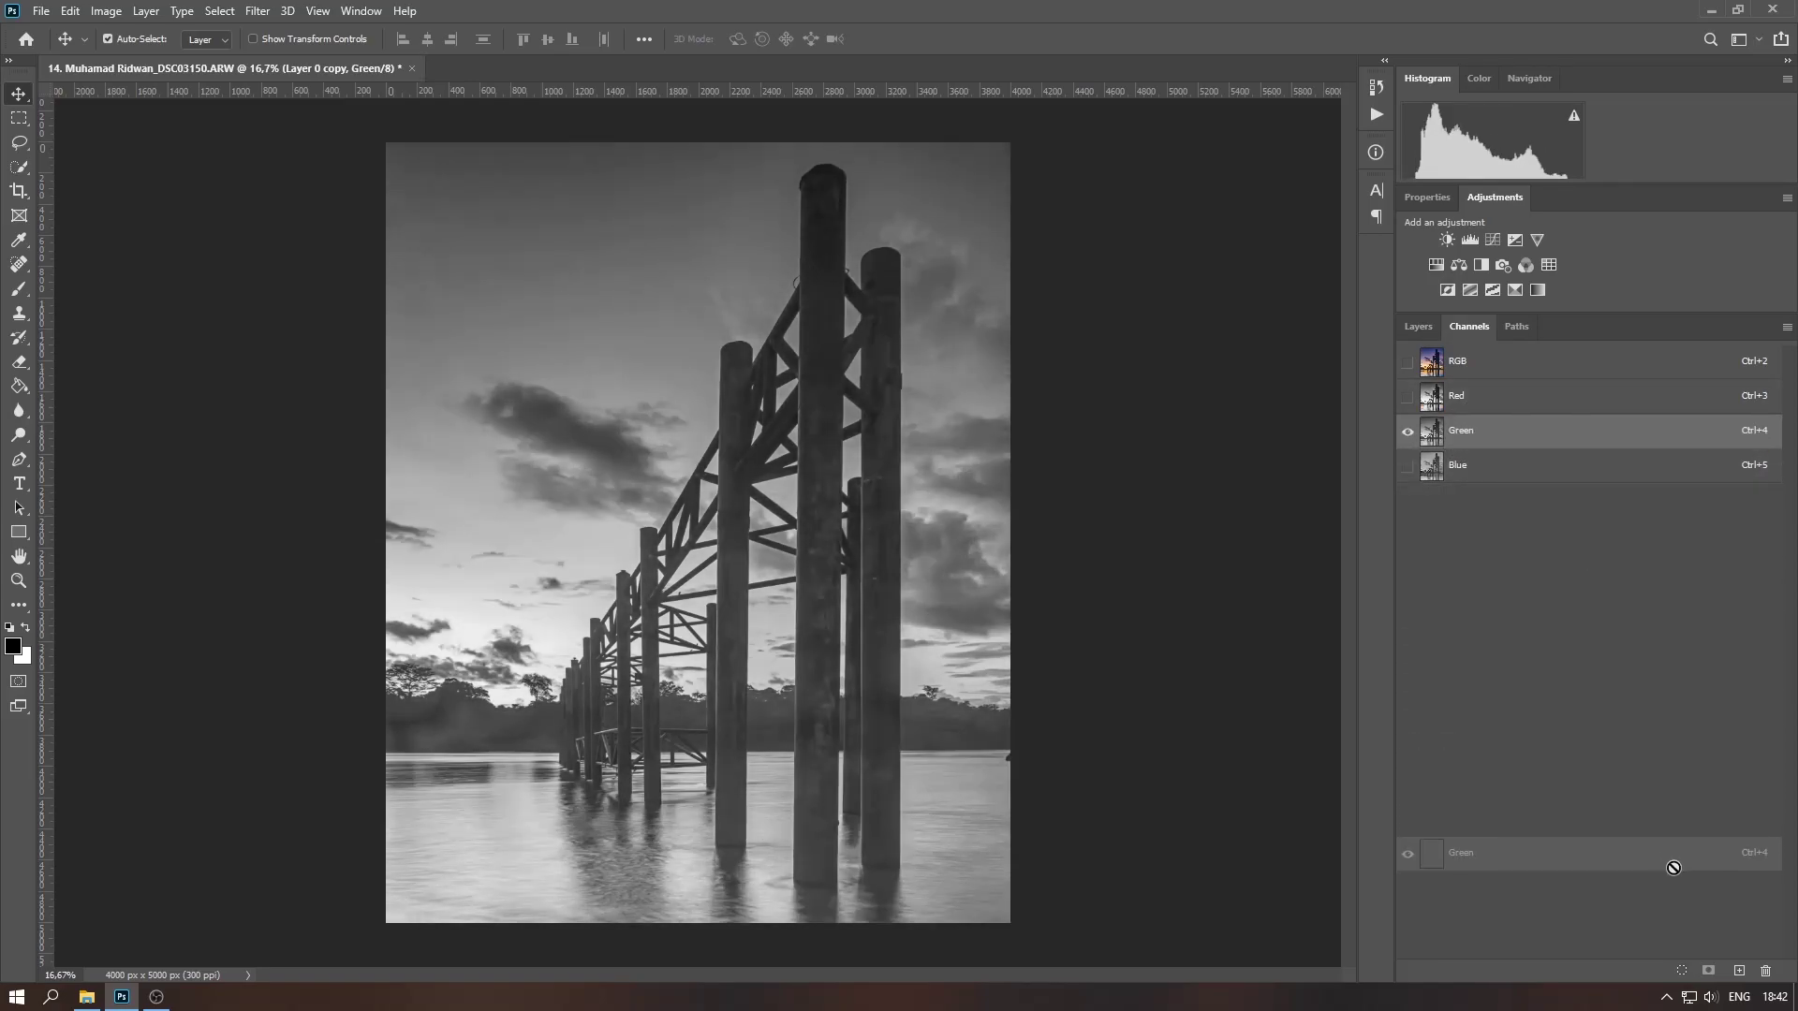
{"action": "left_click_drag", "start_coordinate": [1479, 438], "coordinate": [1739, 970]}
{"action": "left_click", "coordinate": [105, 10]}
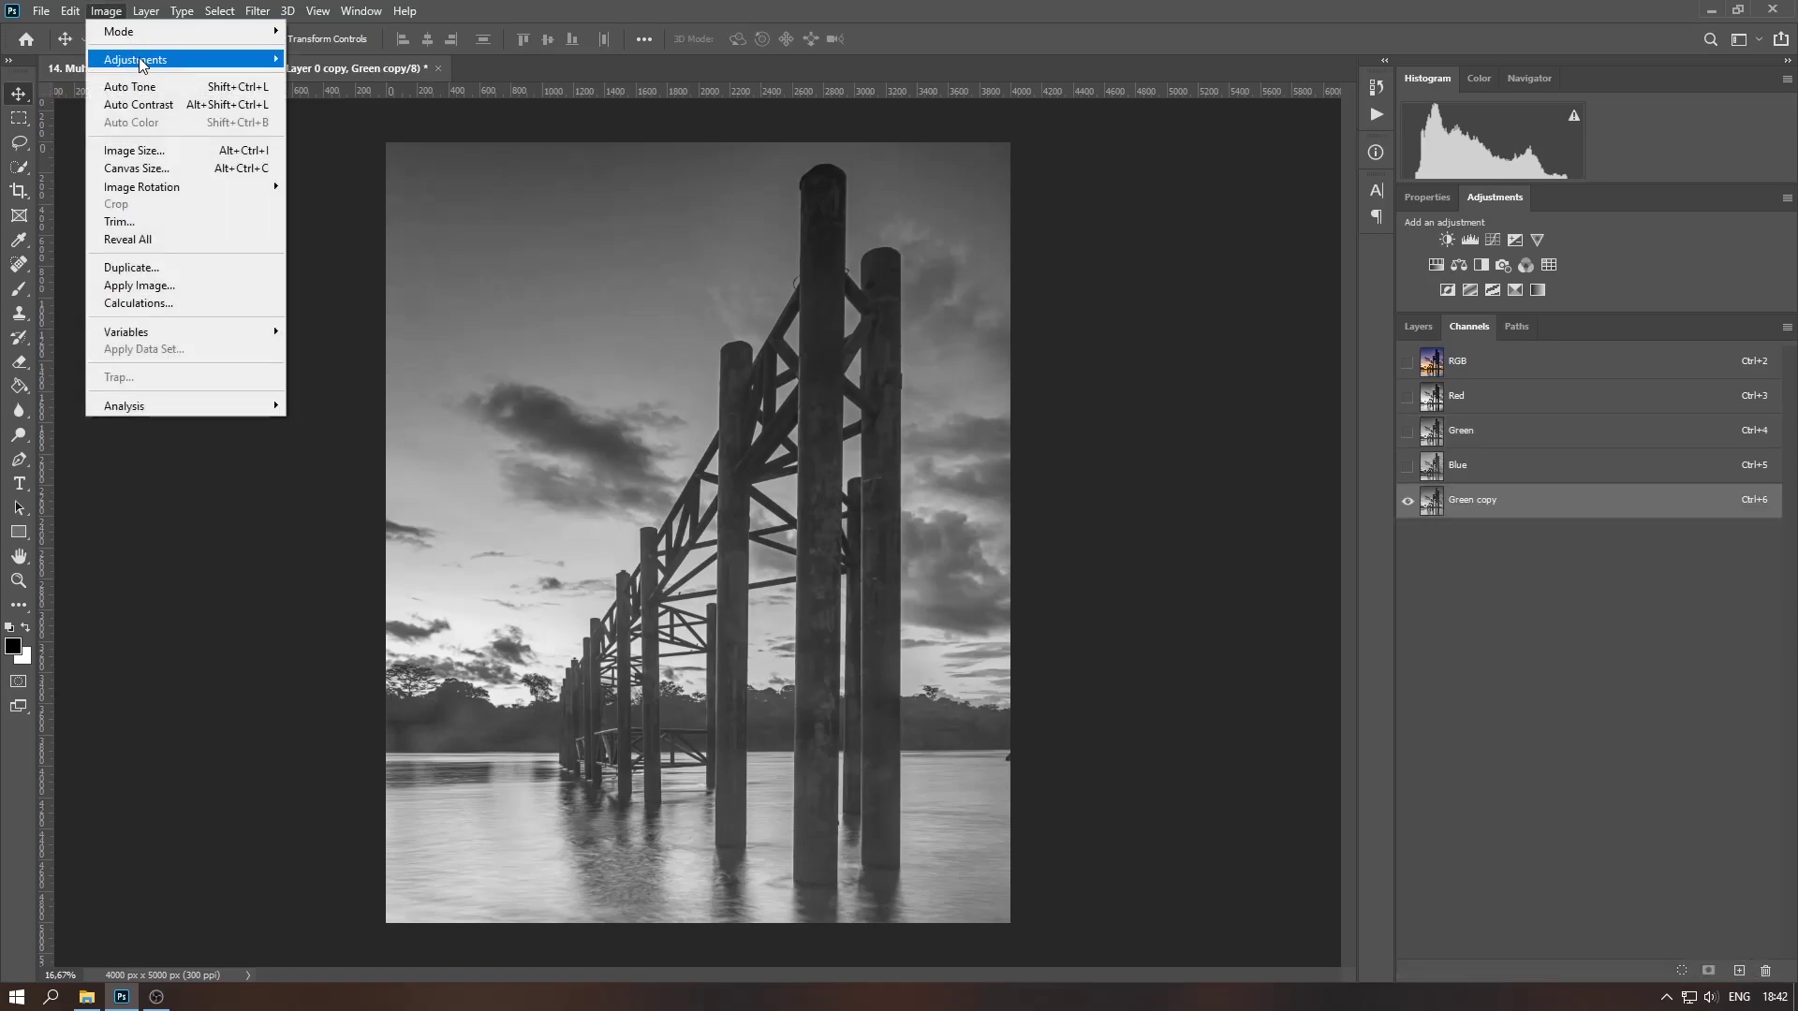
- Apply Levels with input black 61 and white 63 to the Green copy channel
{"action": "mouse_move", "coordinate": [134, 59]}
{"action": "left_click", "coordinate": [323, 77]}
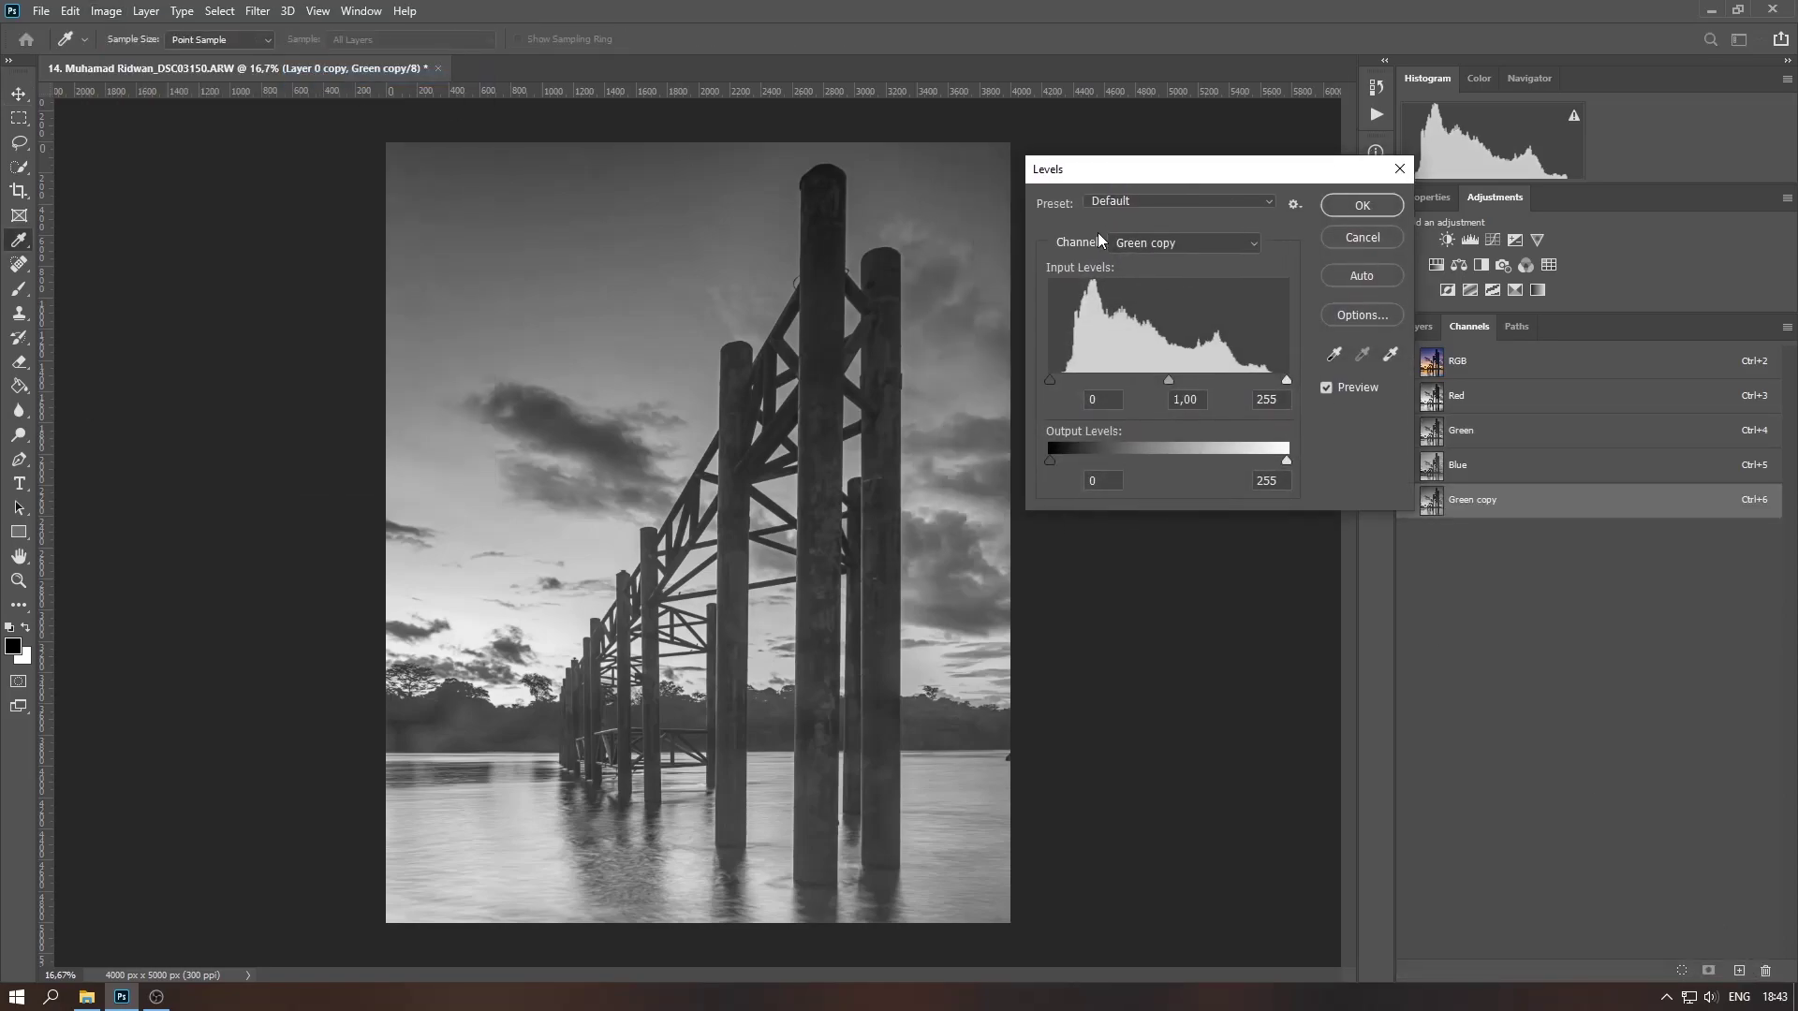
{"action": "left_click_drag", "start_coordinate": [1049, 381], "coordinate": [1083, 380]}
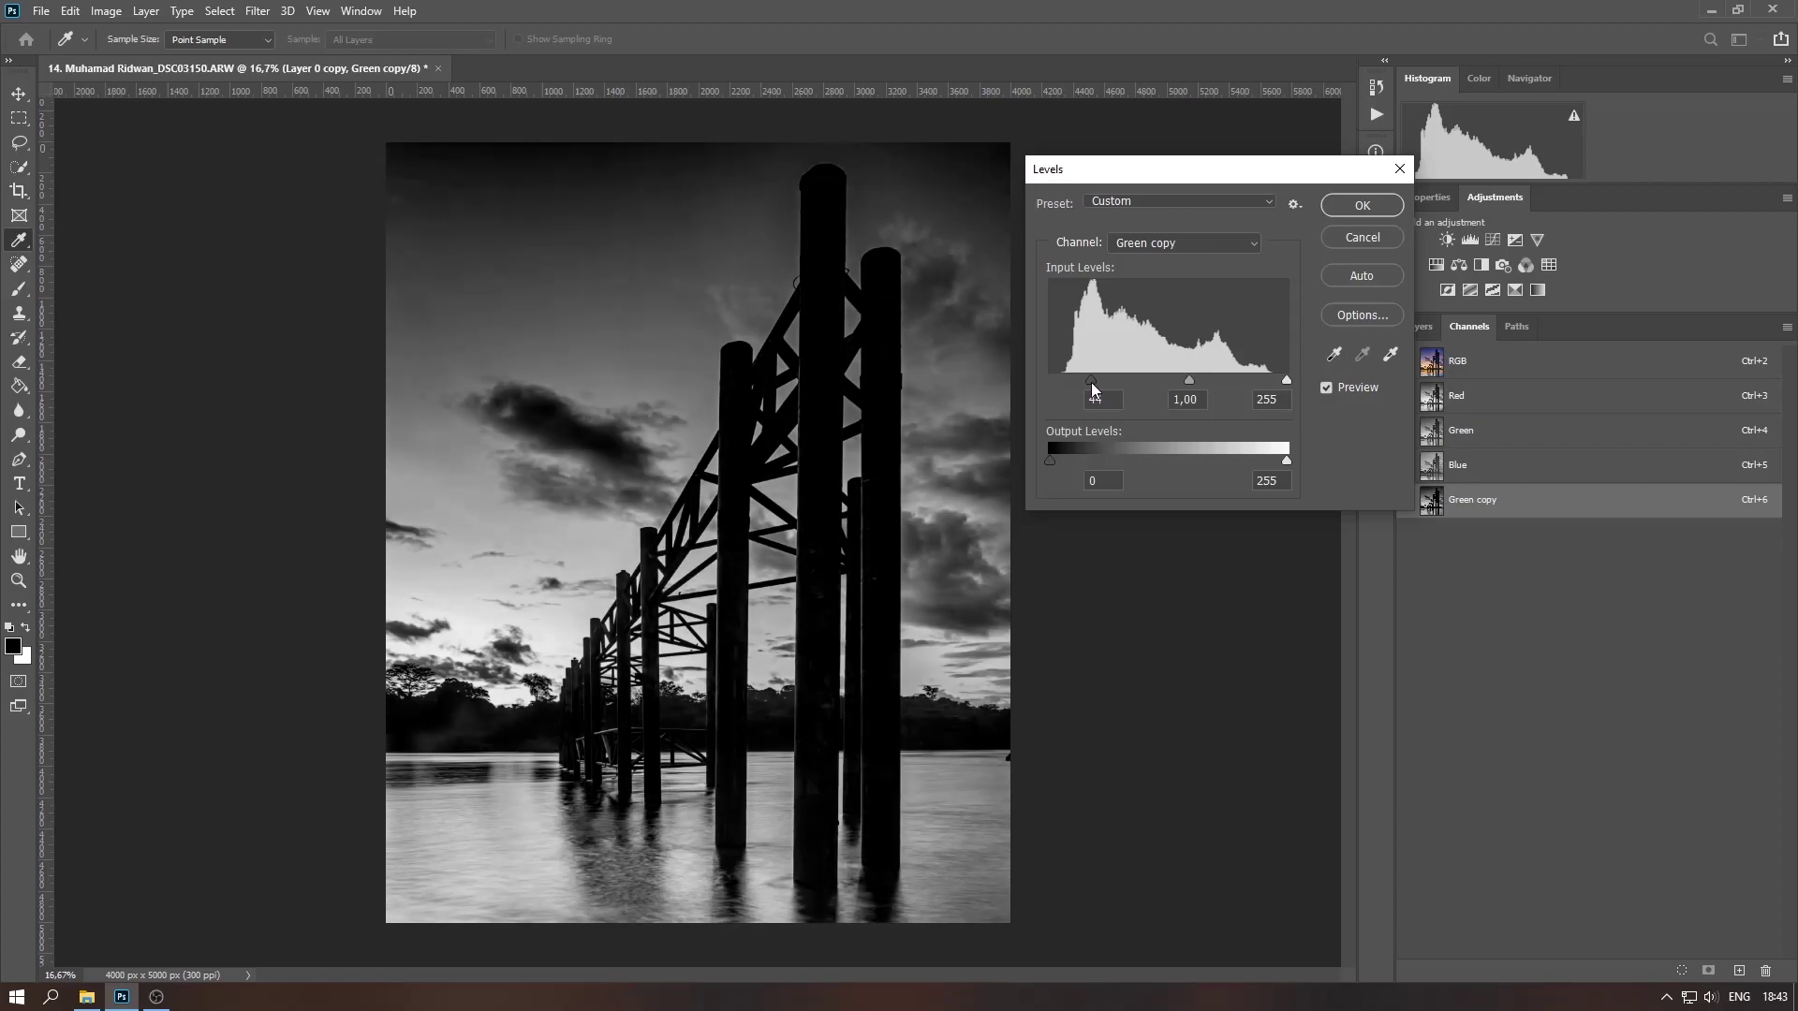
{"action": "left_click_drag", "start_coordinate": [1287, 380], "coordinate": [1109, 380]}
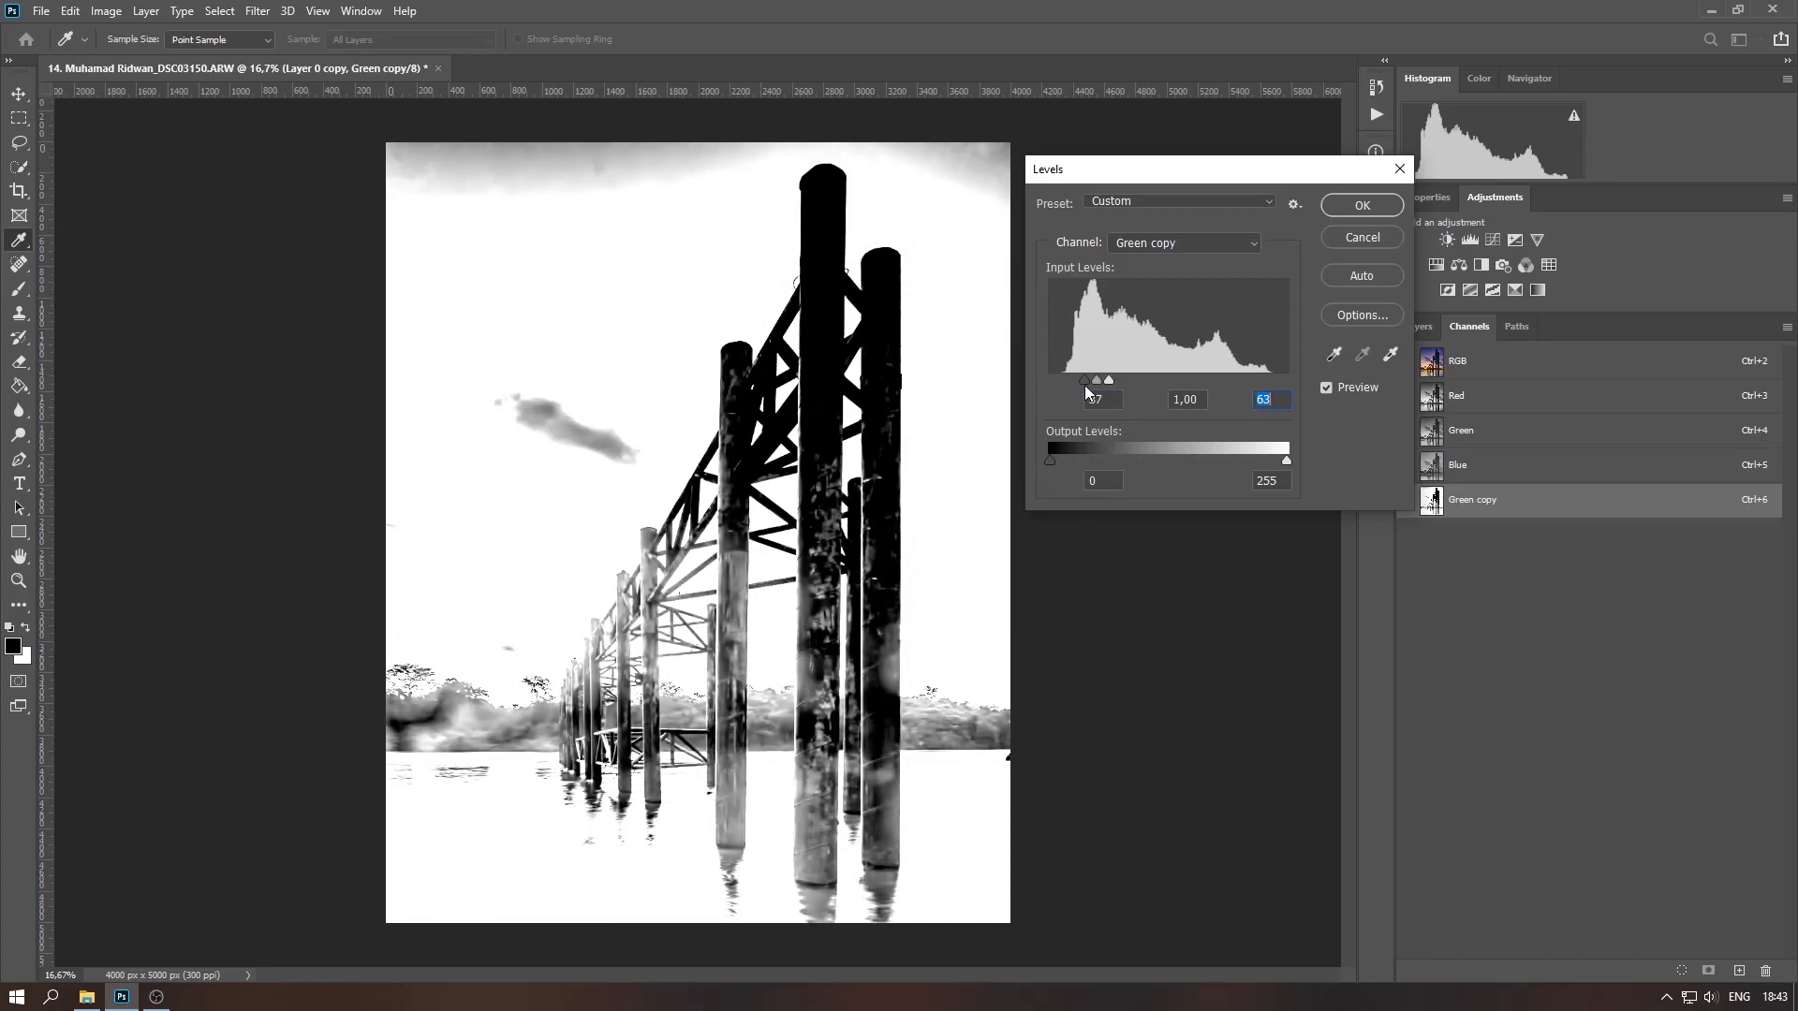
{"action": "left_click_drag", "start_coordinate": [1086, 381], "coordinate": [1109, 382]}
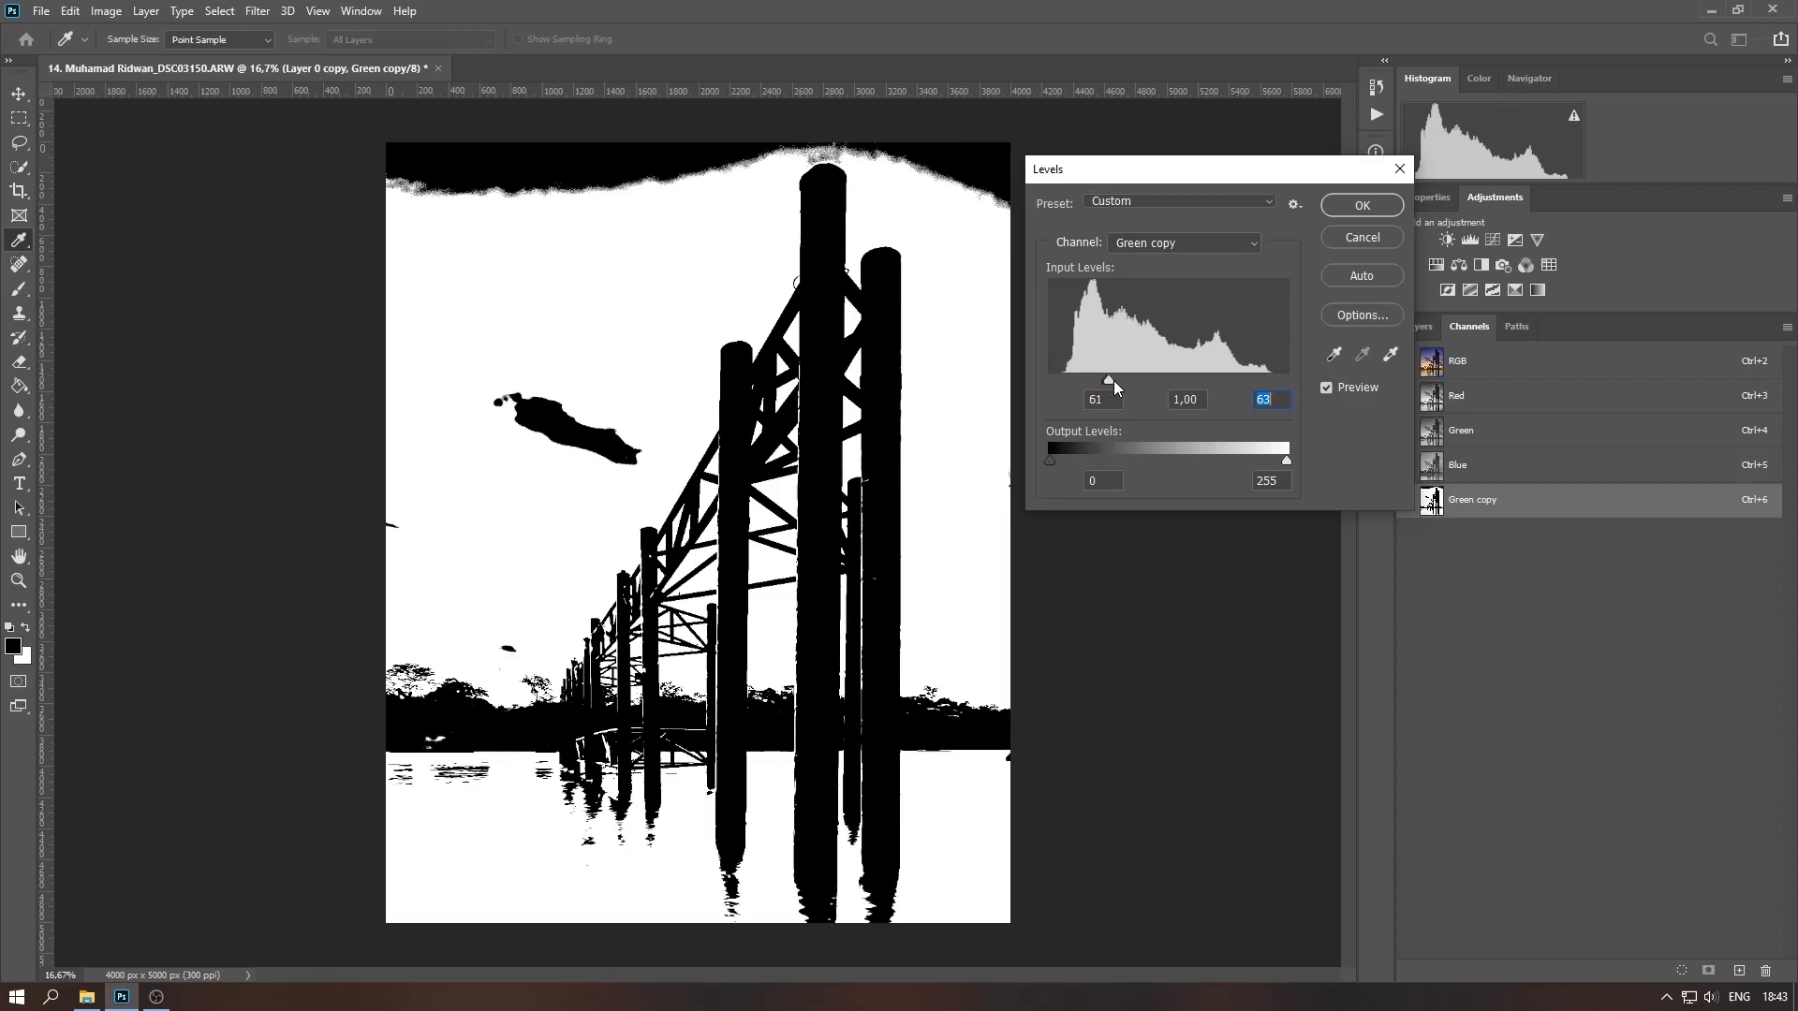
{"action": "left_click", "coordinate": [1365, 212]}
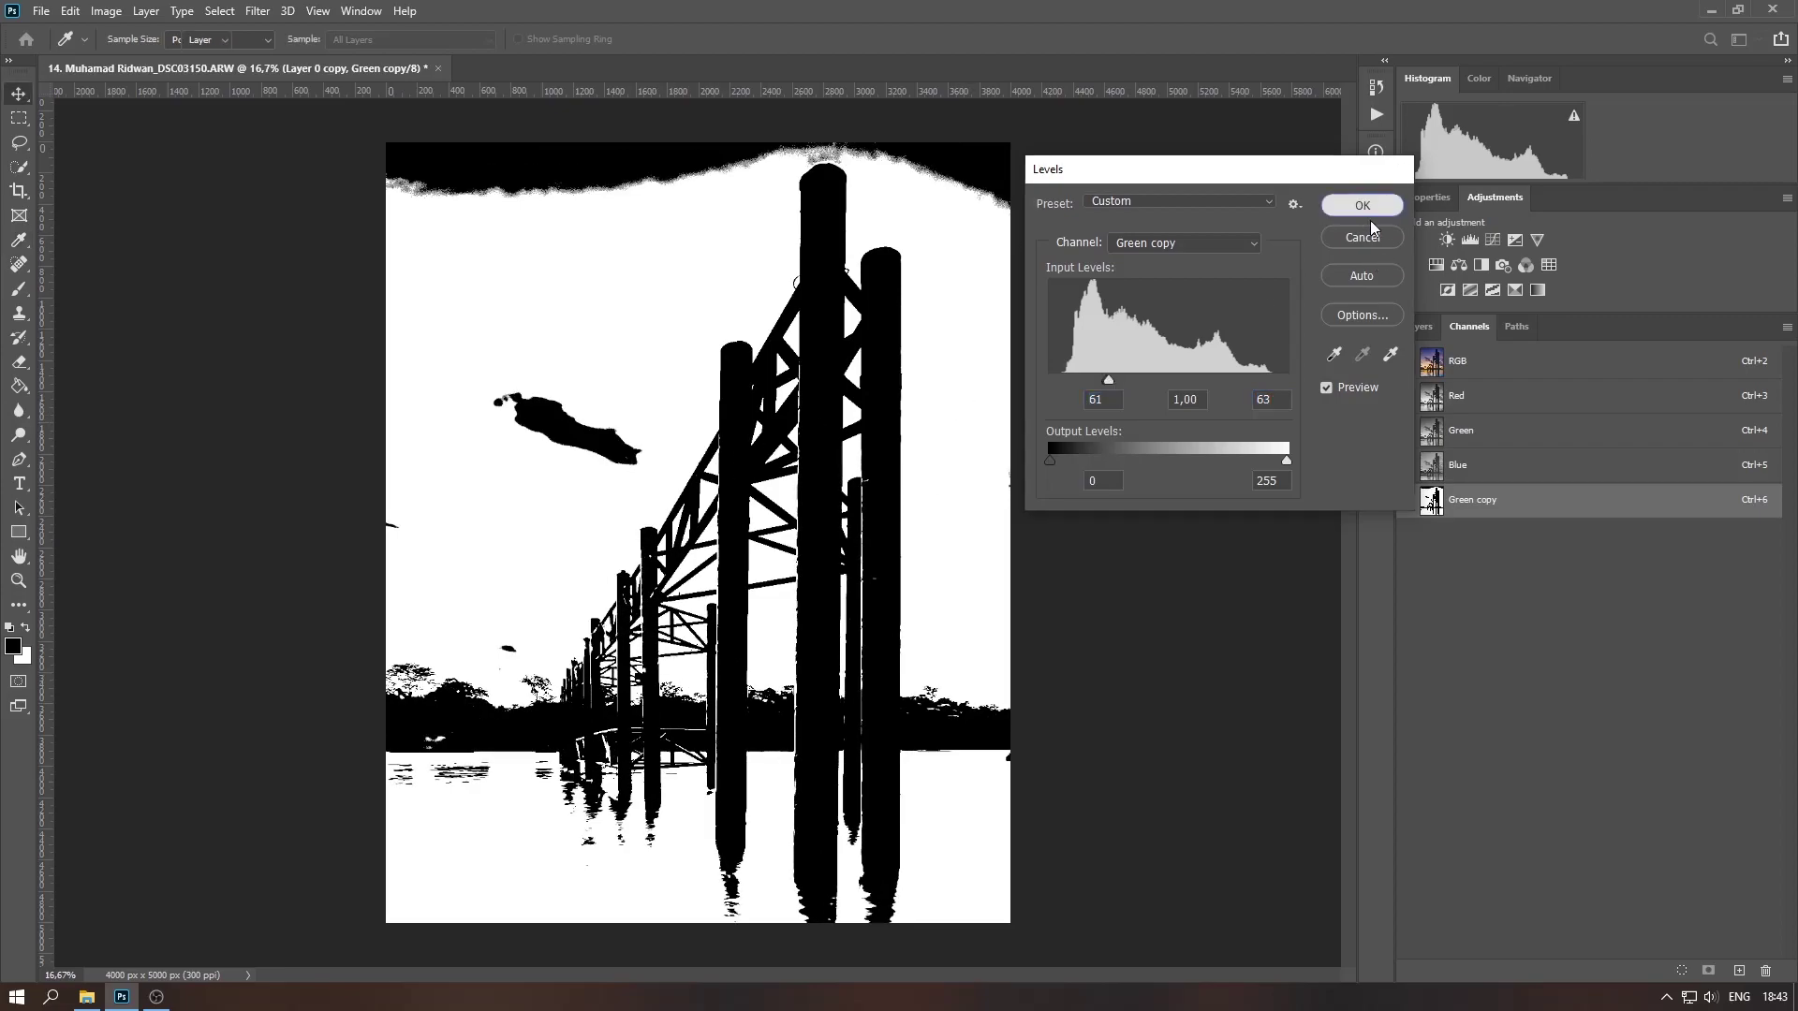
- Load Green copy as a selection, remove the channel, and return to the colour layers
{"action": "left_click_drag", "start_coordinate": [1479, 510], "coordinate": [1682, 972]}
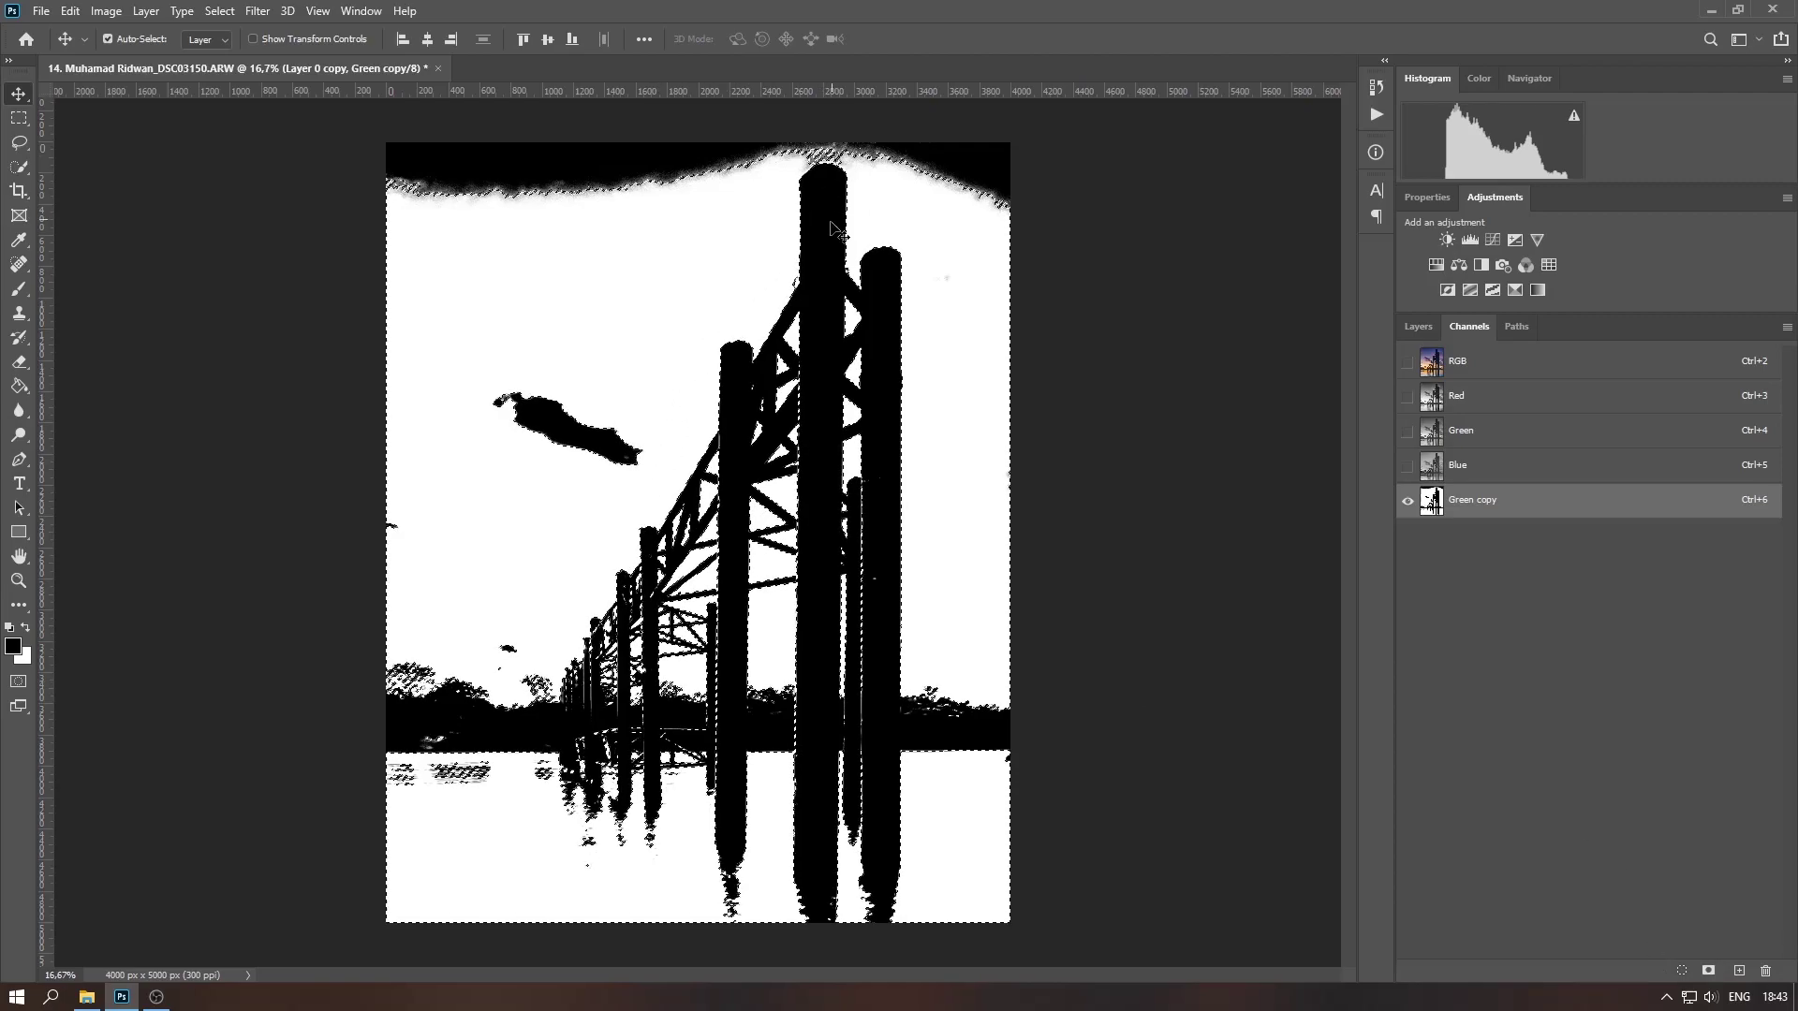
{"action": "left_click_drag", "start_coordinate": [1485, 506], "coordinate": [1765, 971]}
{"action": "left_click", "coordinate": [1418, 326]}
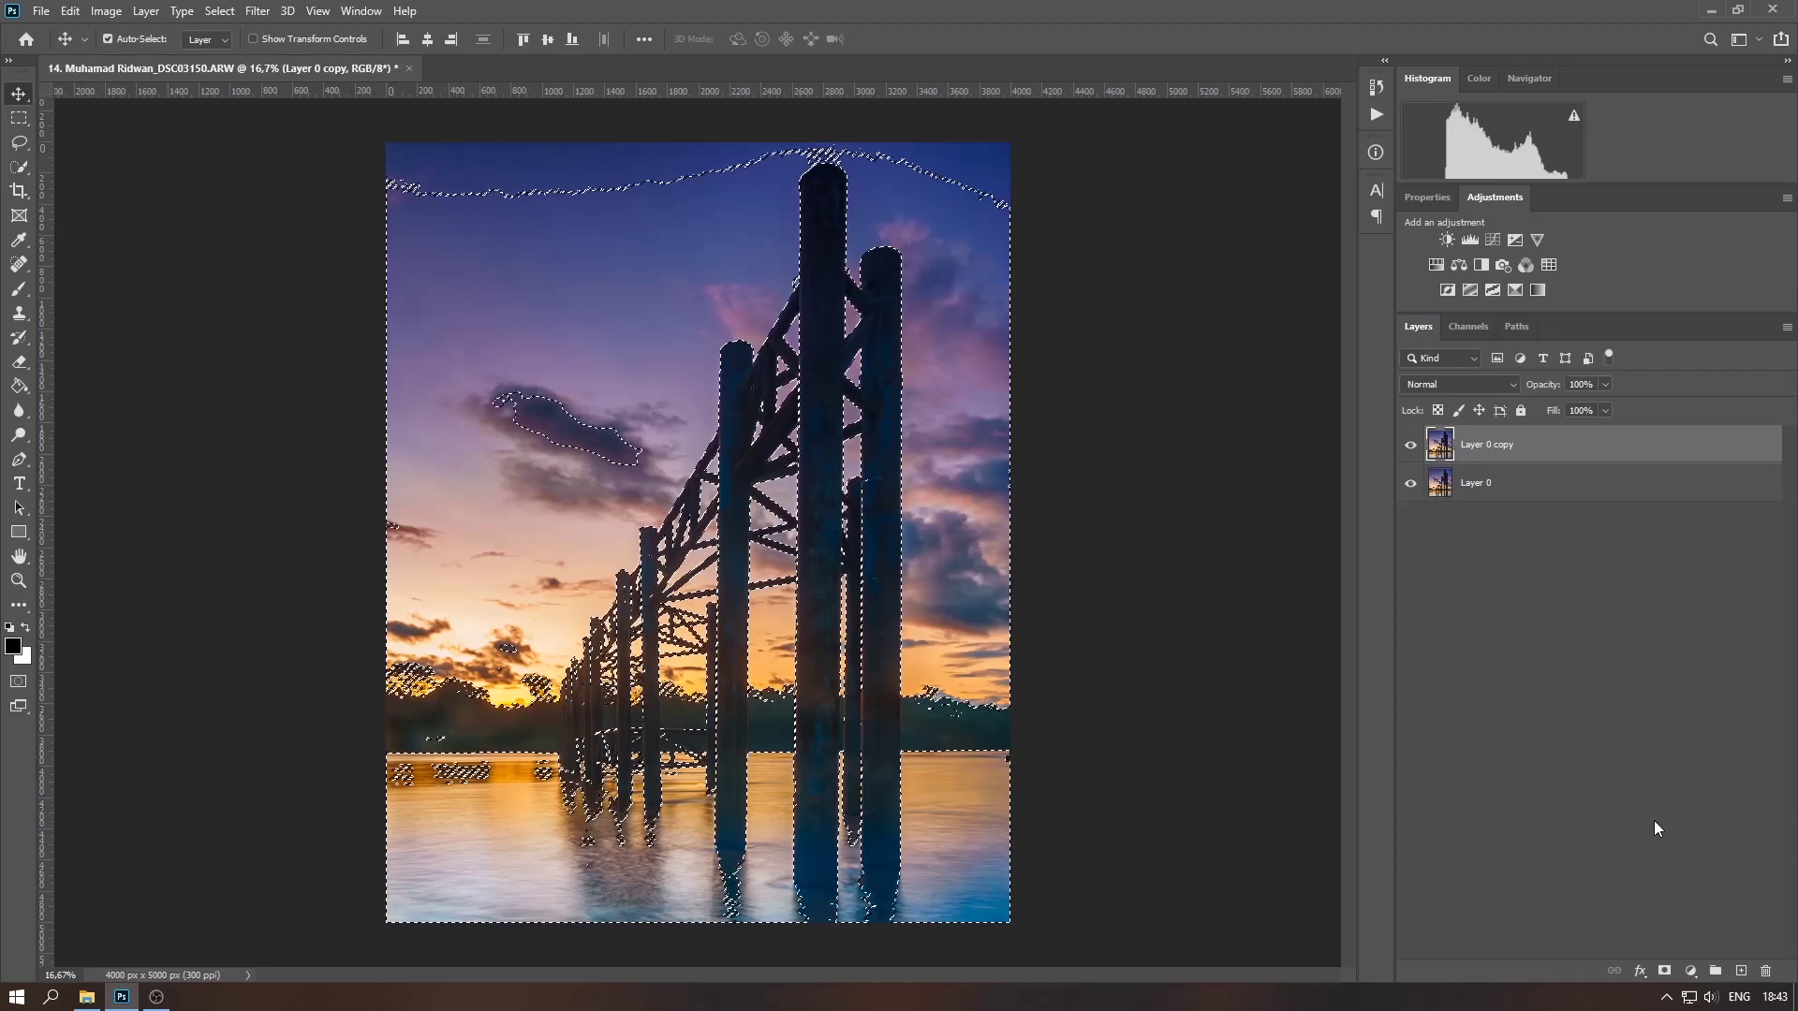
- Turn the selection into a mask on Layer 0 copy, hide Layer 0, and set a white brush
{"action": "left_click", "coordinate": [1664, 971]}
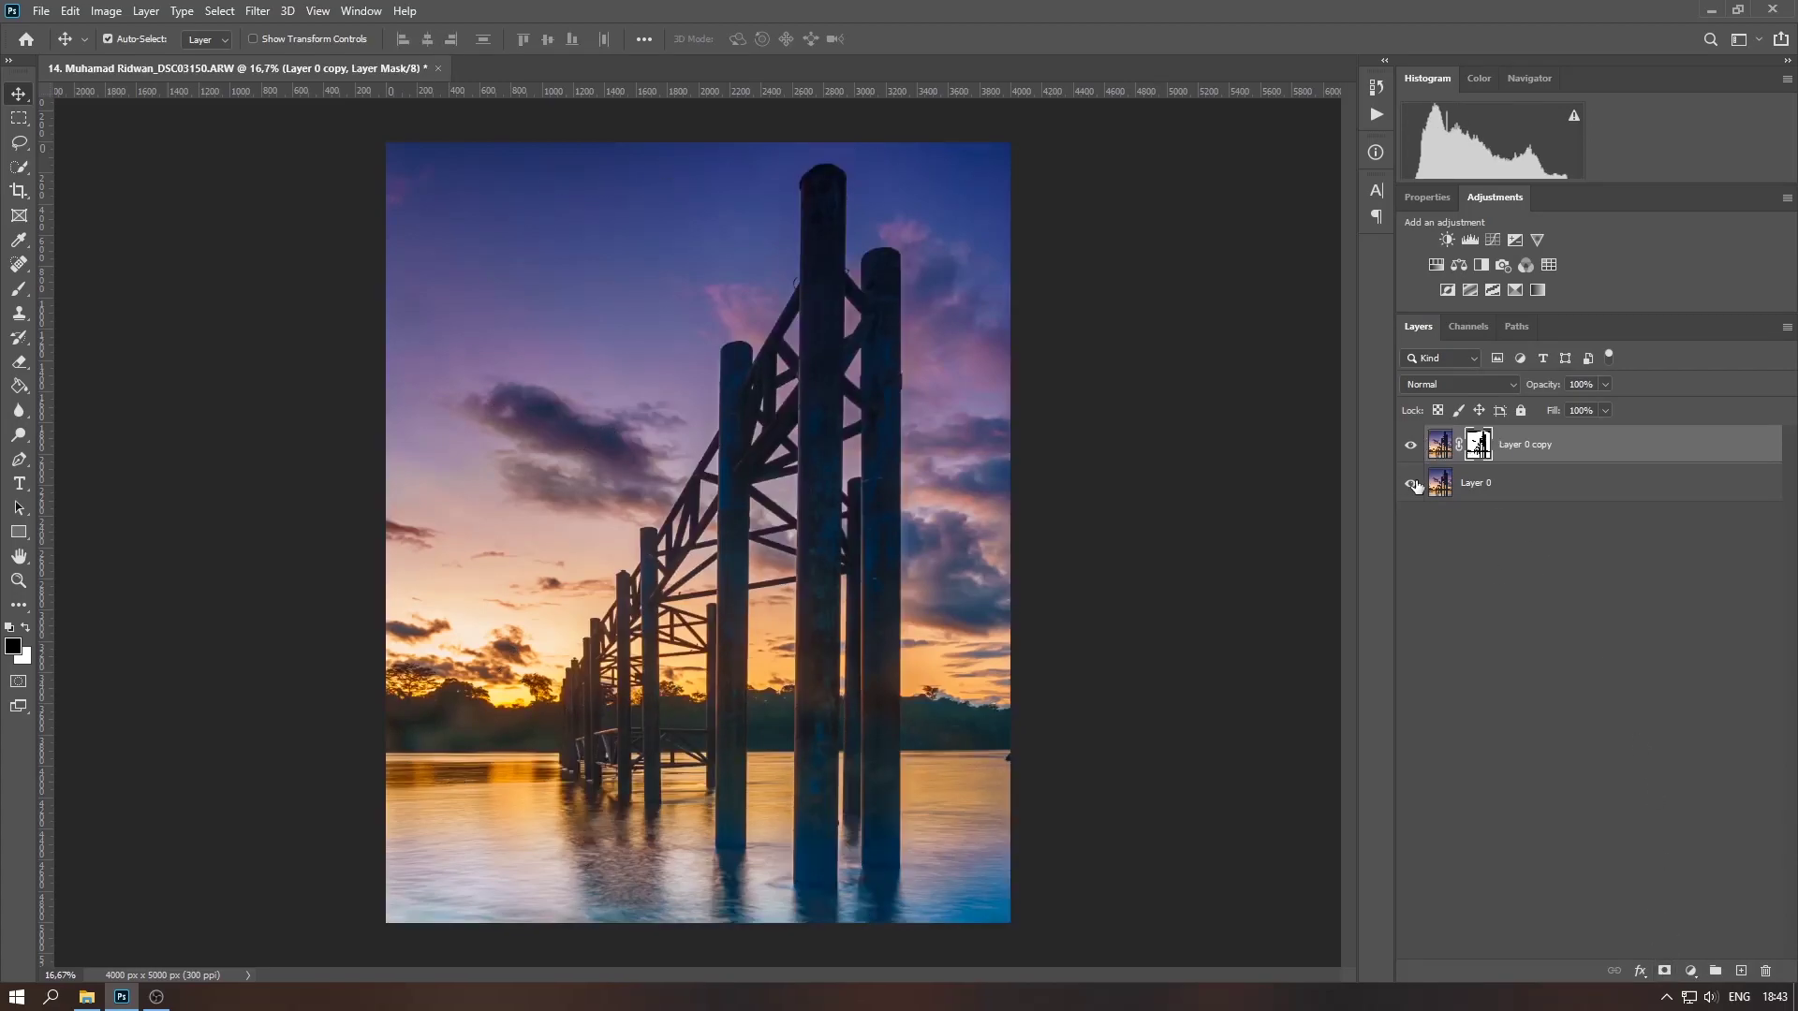
{"action": "left_click", "coordinate": [1411, 485]}
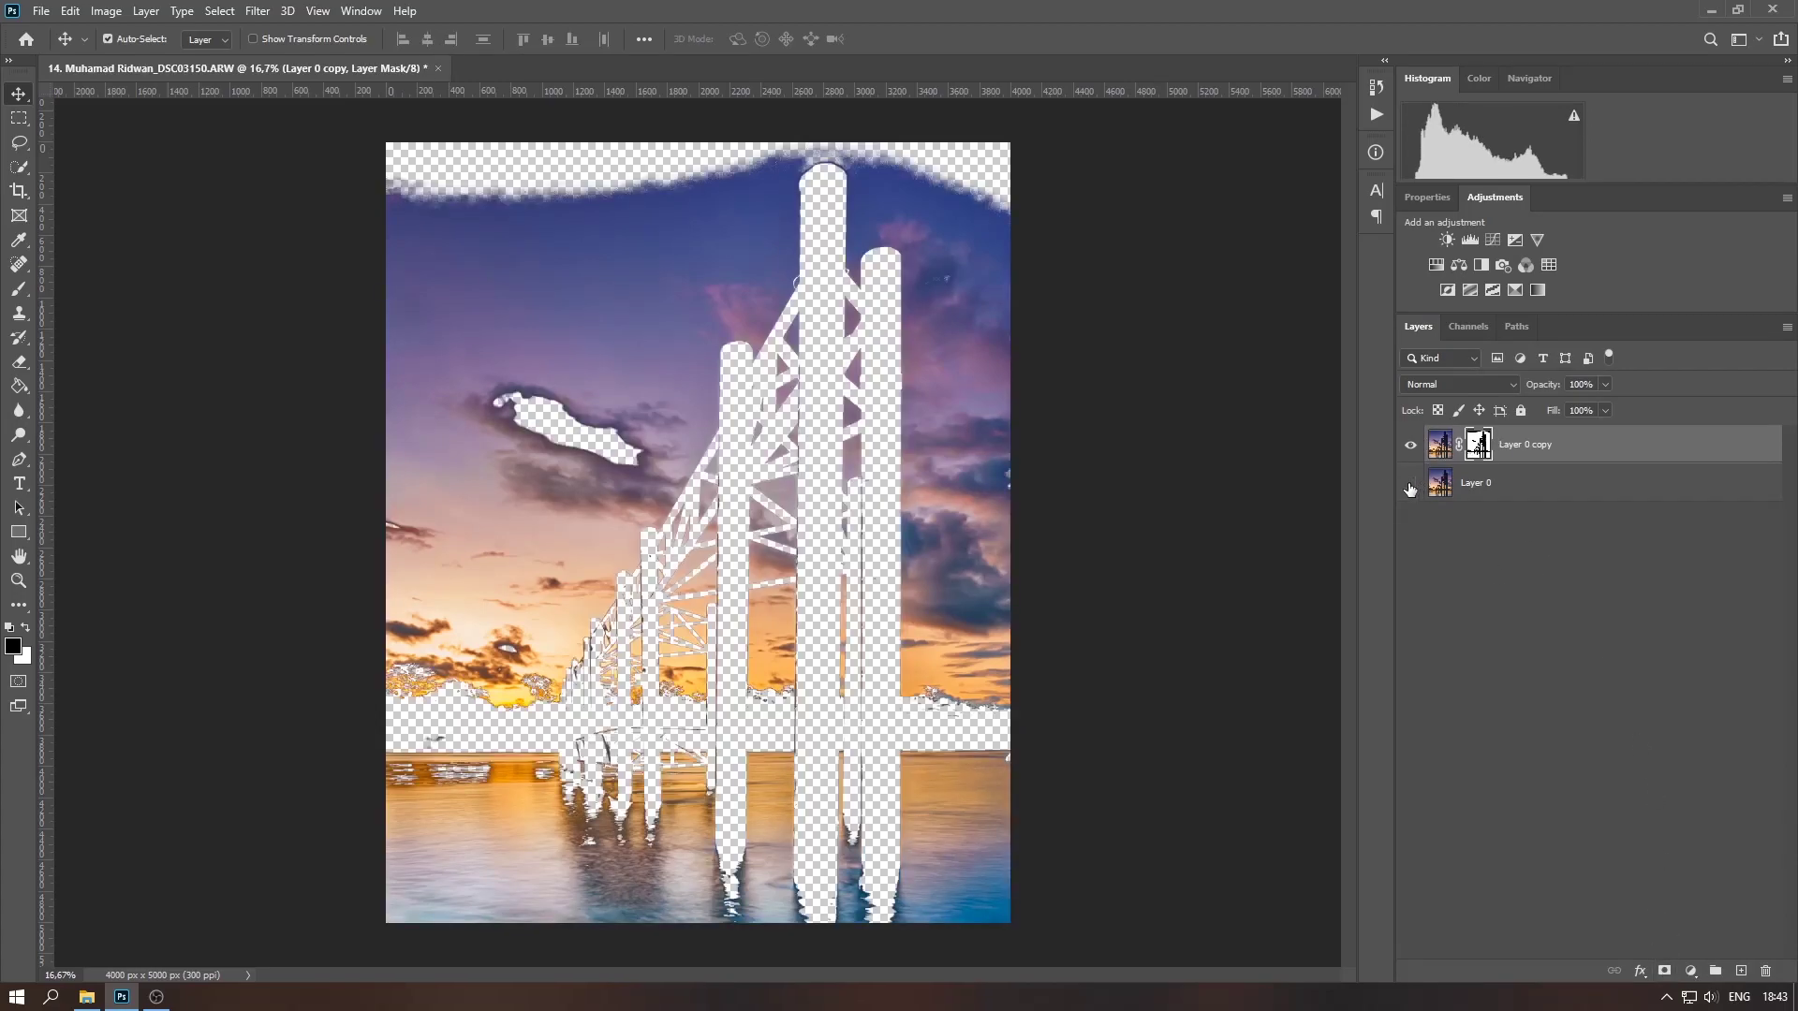
{"action": "left_click", "coordinate": [19, 288]}
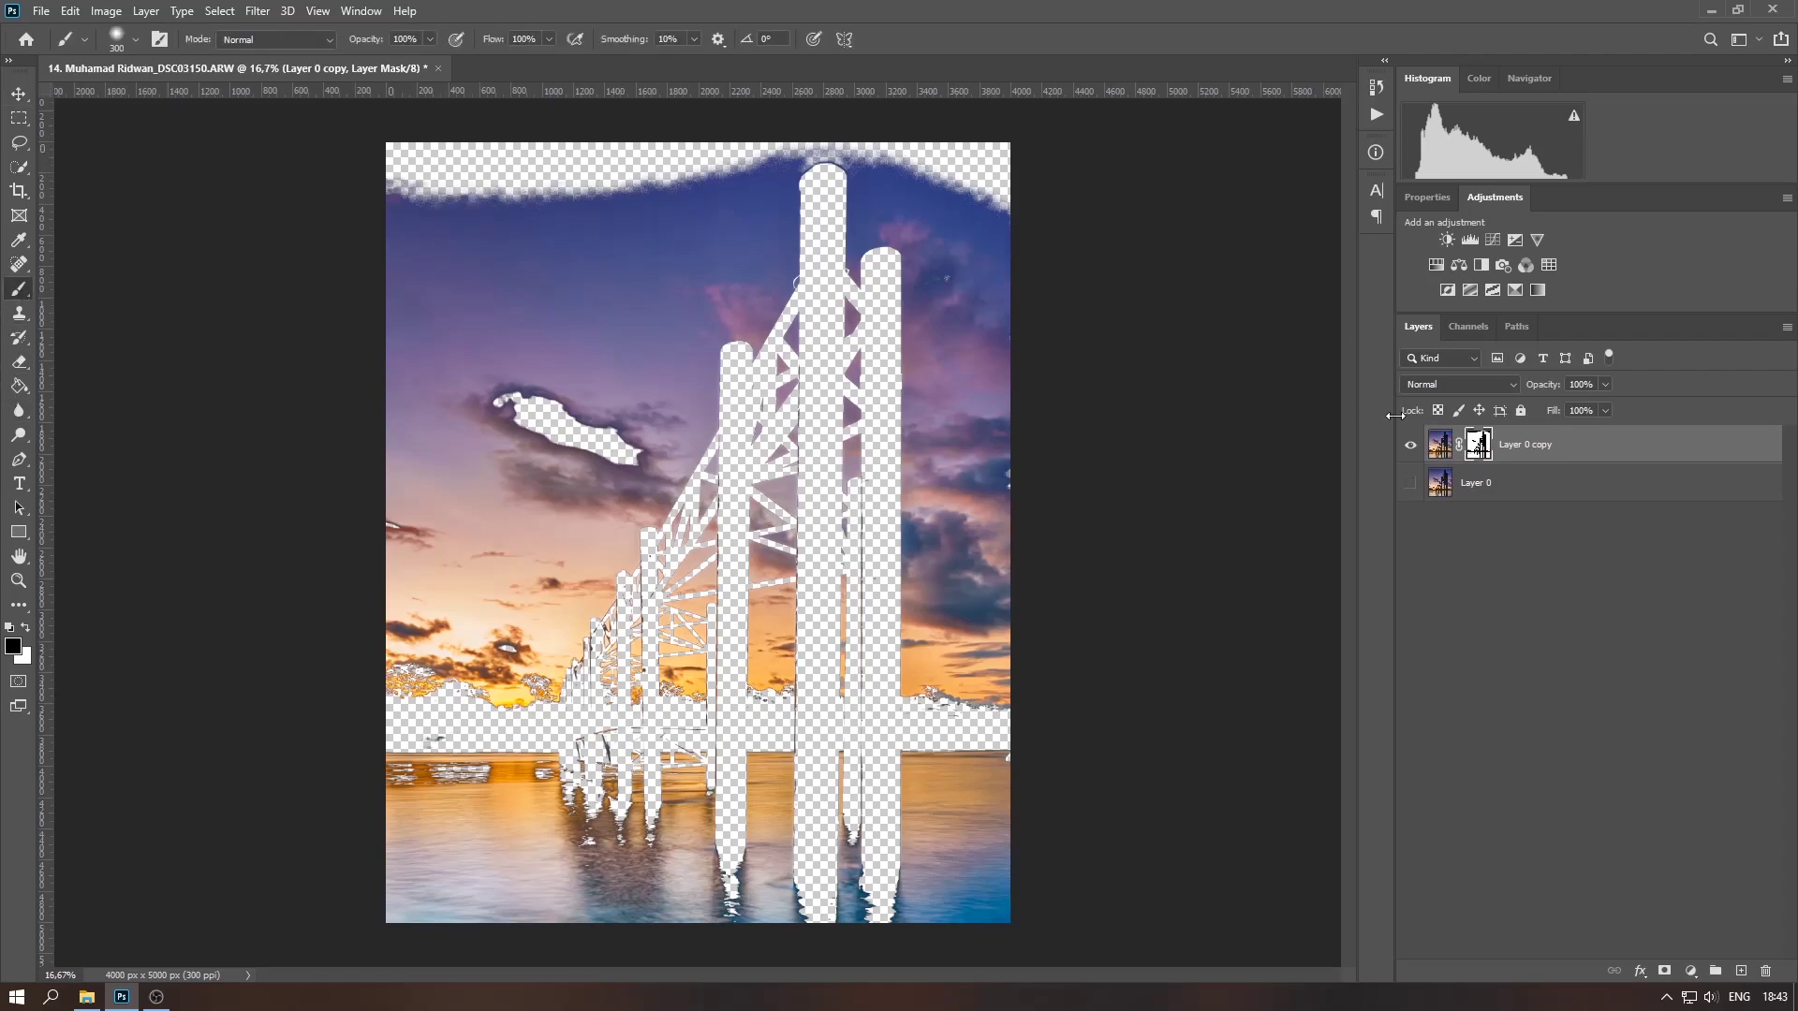
{"action": "left_click", "coordinate": [27, 629]}
{"action": "right_click", "coordinate": [449, 350]}
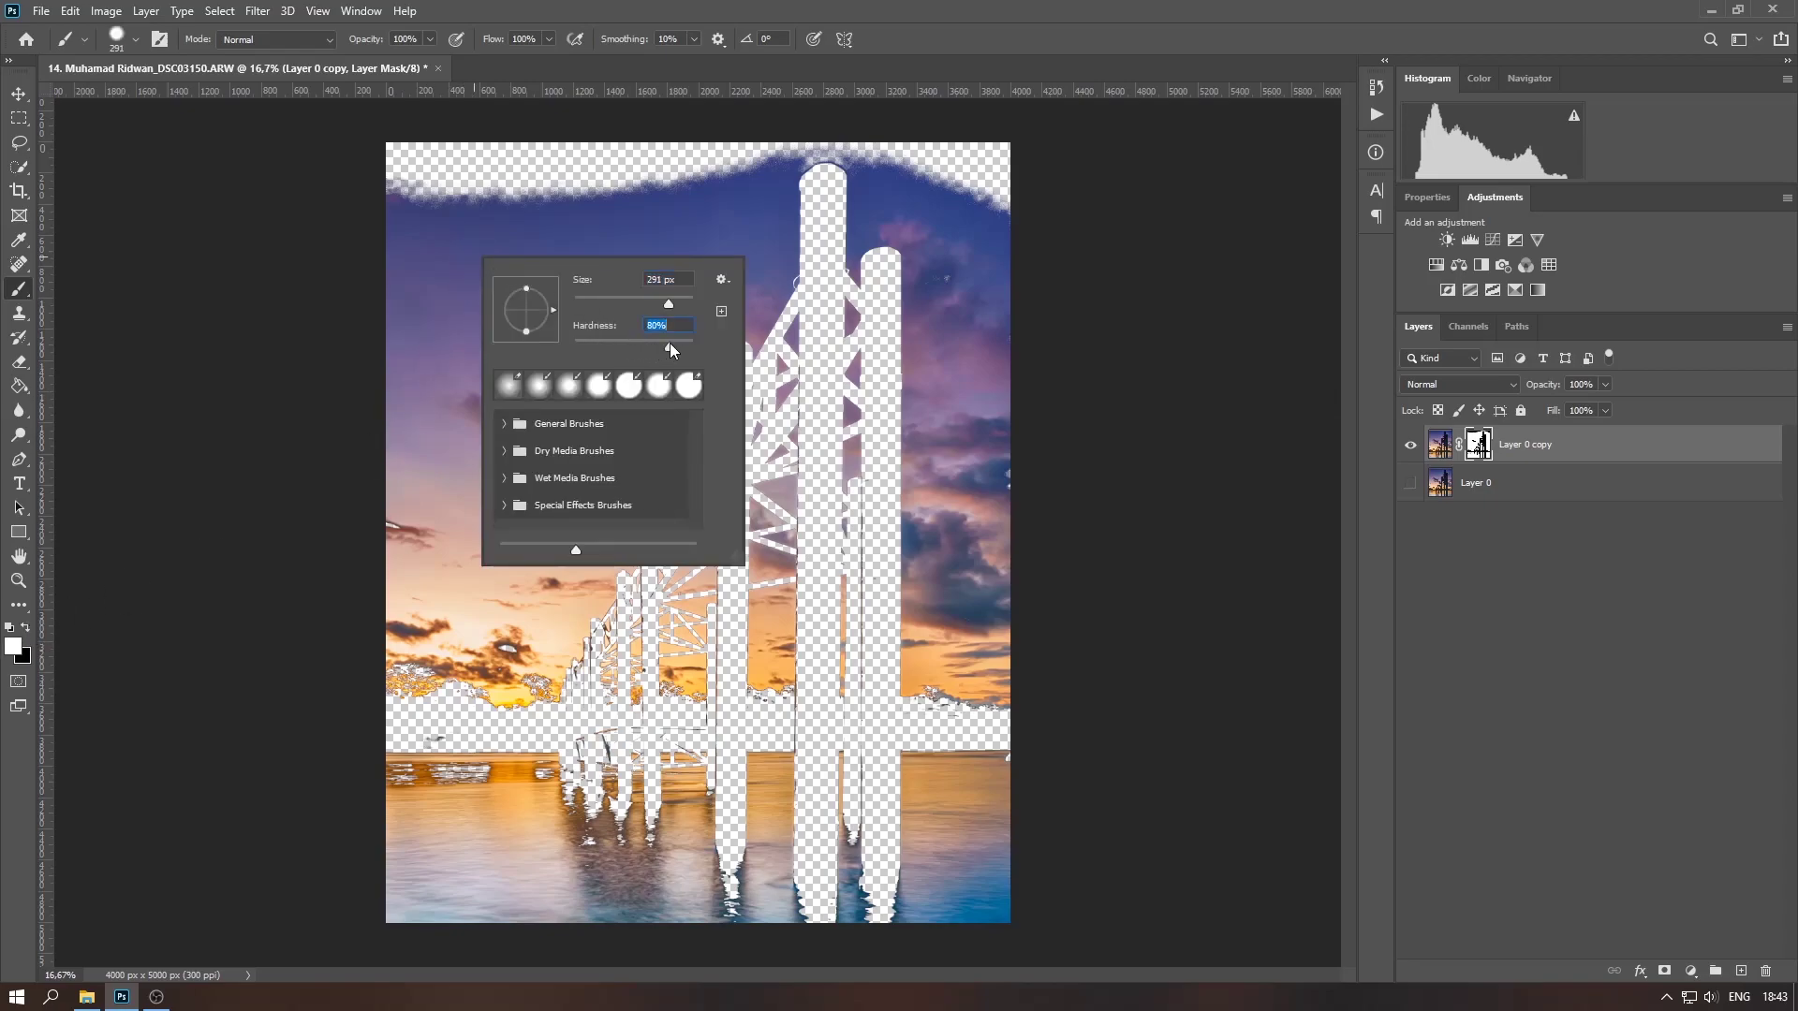
- Paint white over the top corners and the cloud-shaped hole left of the pier
{"action": "mouse_move", "coordinate": [440, 178]}
{"action": "left_mouse_down"}
{"action": "mouse_move", "coordinate": [398, 150]}
{"action": "mouse_move", "coordinate": [425, 207]}
{"action": "mouse_move", "coordinate": [852, 146]}
{"action": "left_mouse_up"}
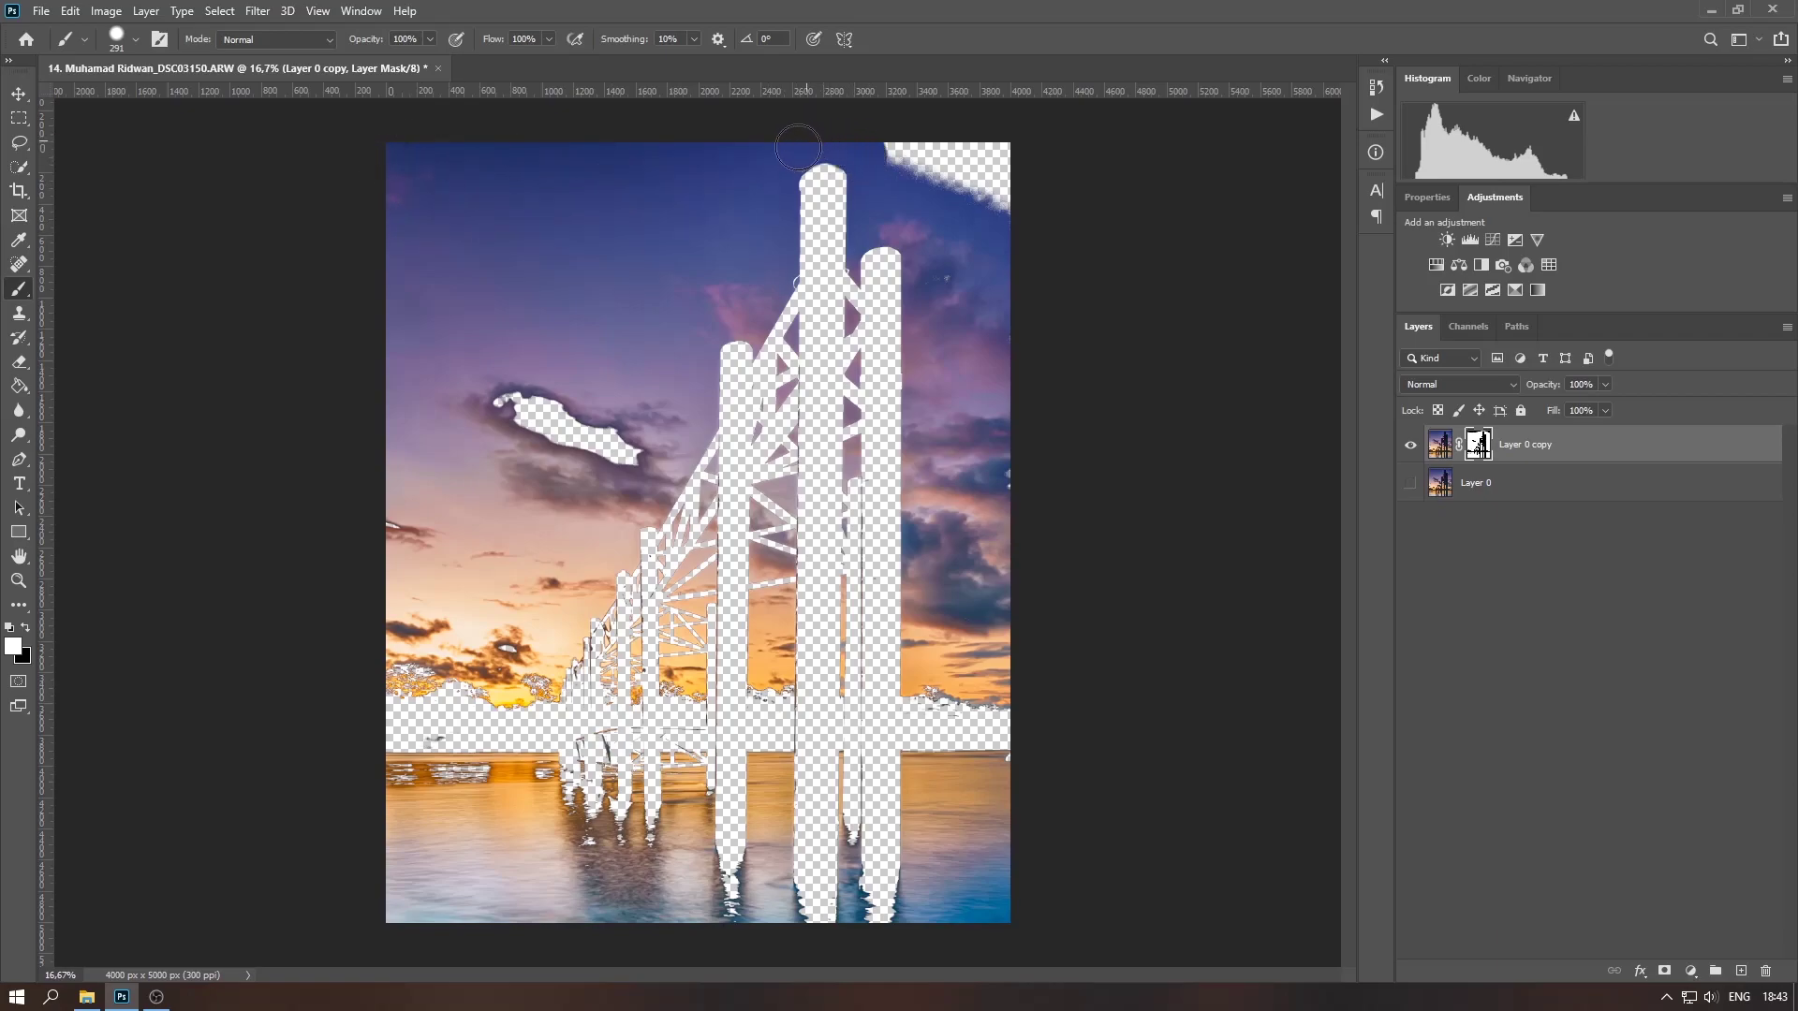
{"action": "left_click_drag", "start_coordinate": [878, 136], "coordinate": [1033, 227]}
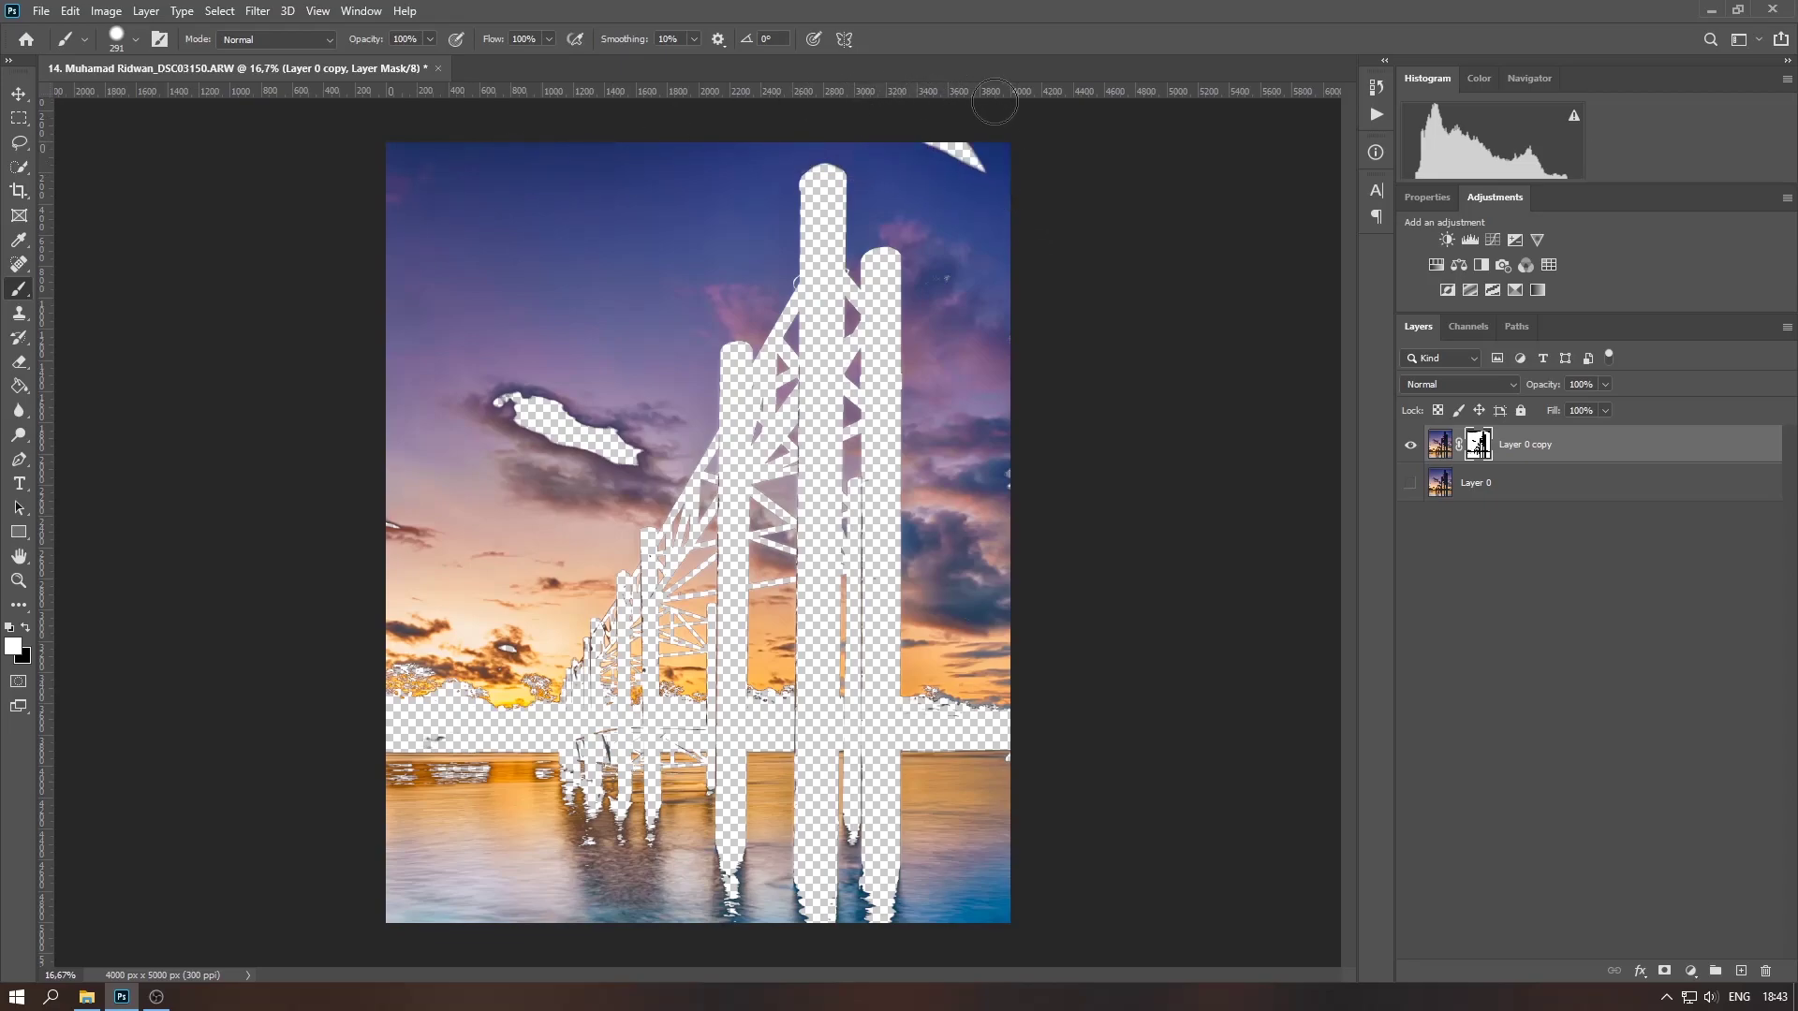
{"action": "left_click_drag", "start_coordinate": [906, 114], "coordinate": [980, 148]}
{"action": "mouse_move", "coordinate": [487, 412]}
{"action": "left_mouse_down"}
{"action": "mouse_move", "coordinate": [540, 451]}
{"action": "mouse_move", "coordinate": [622, 453]}
{"action": "left_mouse_up"}
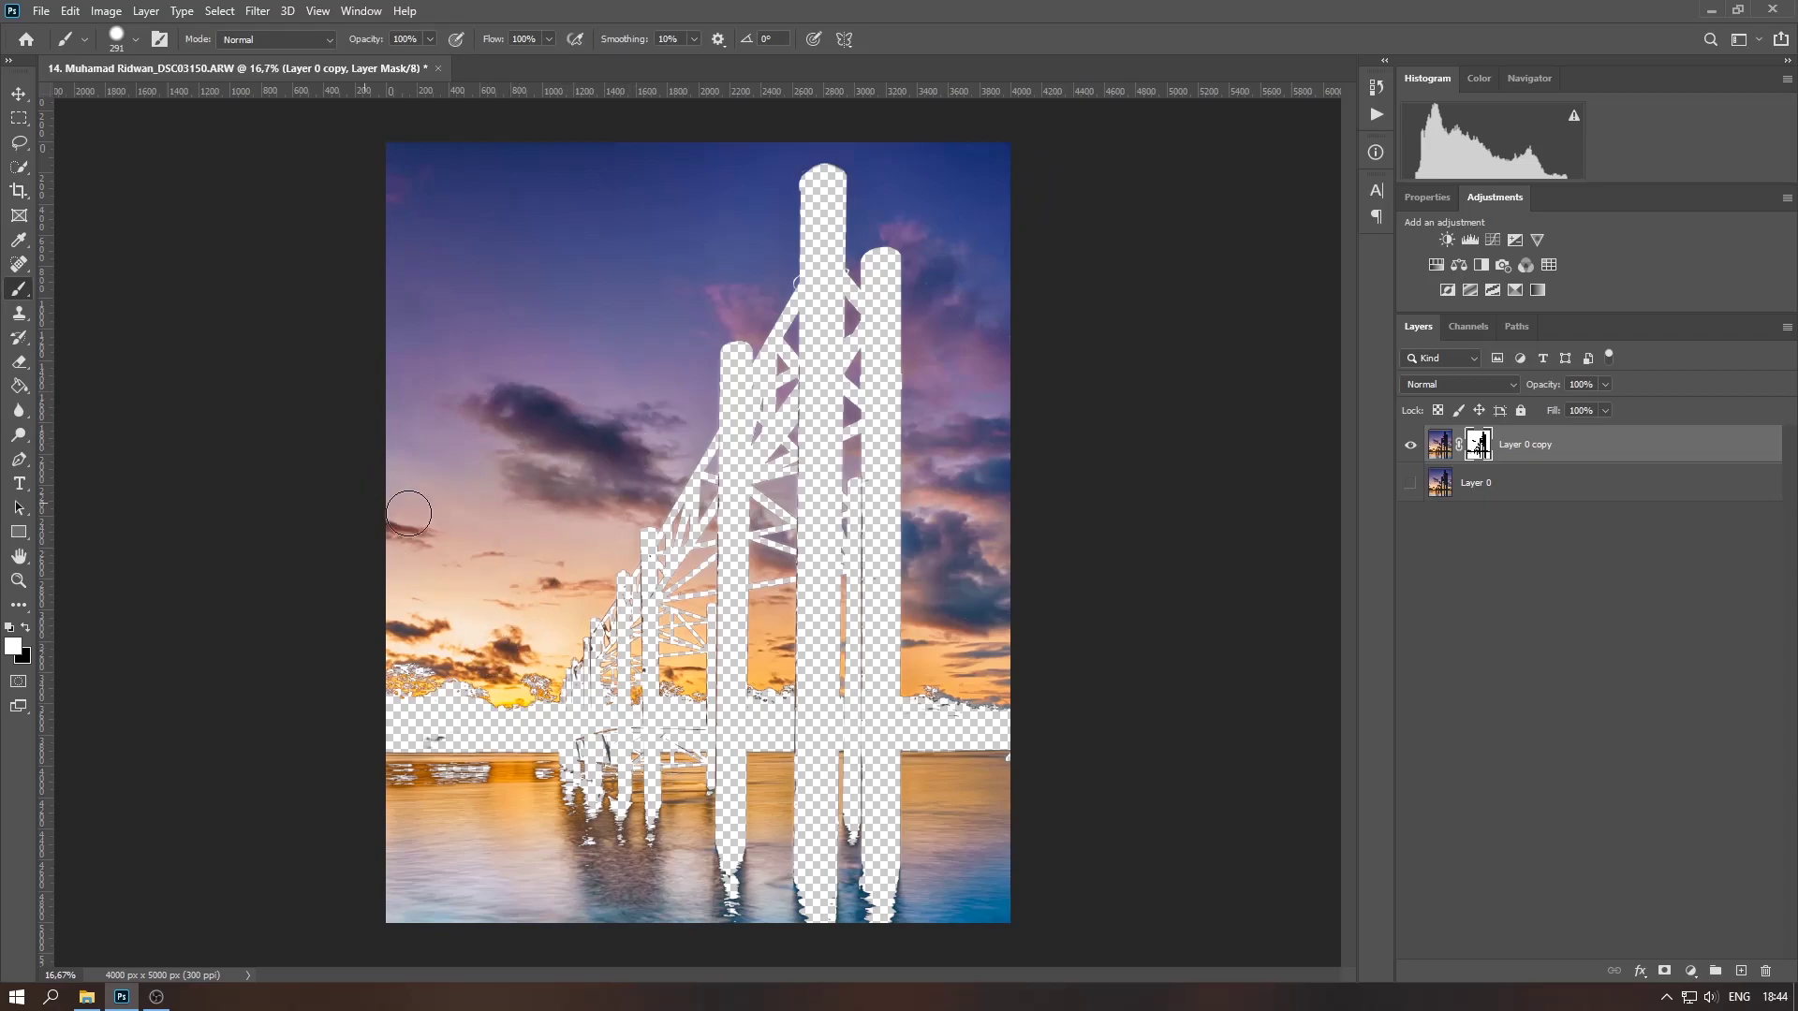
- Show Layer 0 and zoom in, panning over the water, pier and left edge to inspect the mask
{"action": "left_click", "coordinate": [1410, 482]}
{"action": "key", "text": "ctrl+plus"}
{"action": "key", "text": "ctrl+plus"}
{"action": "key", "text": "ctrl+plus"}
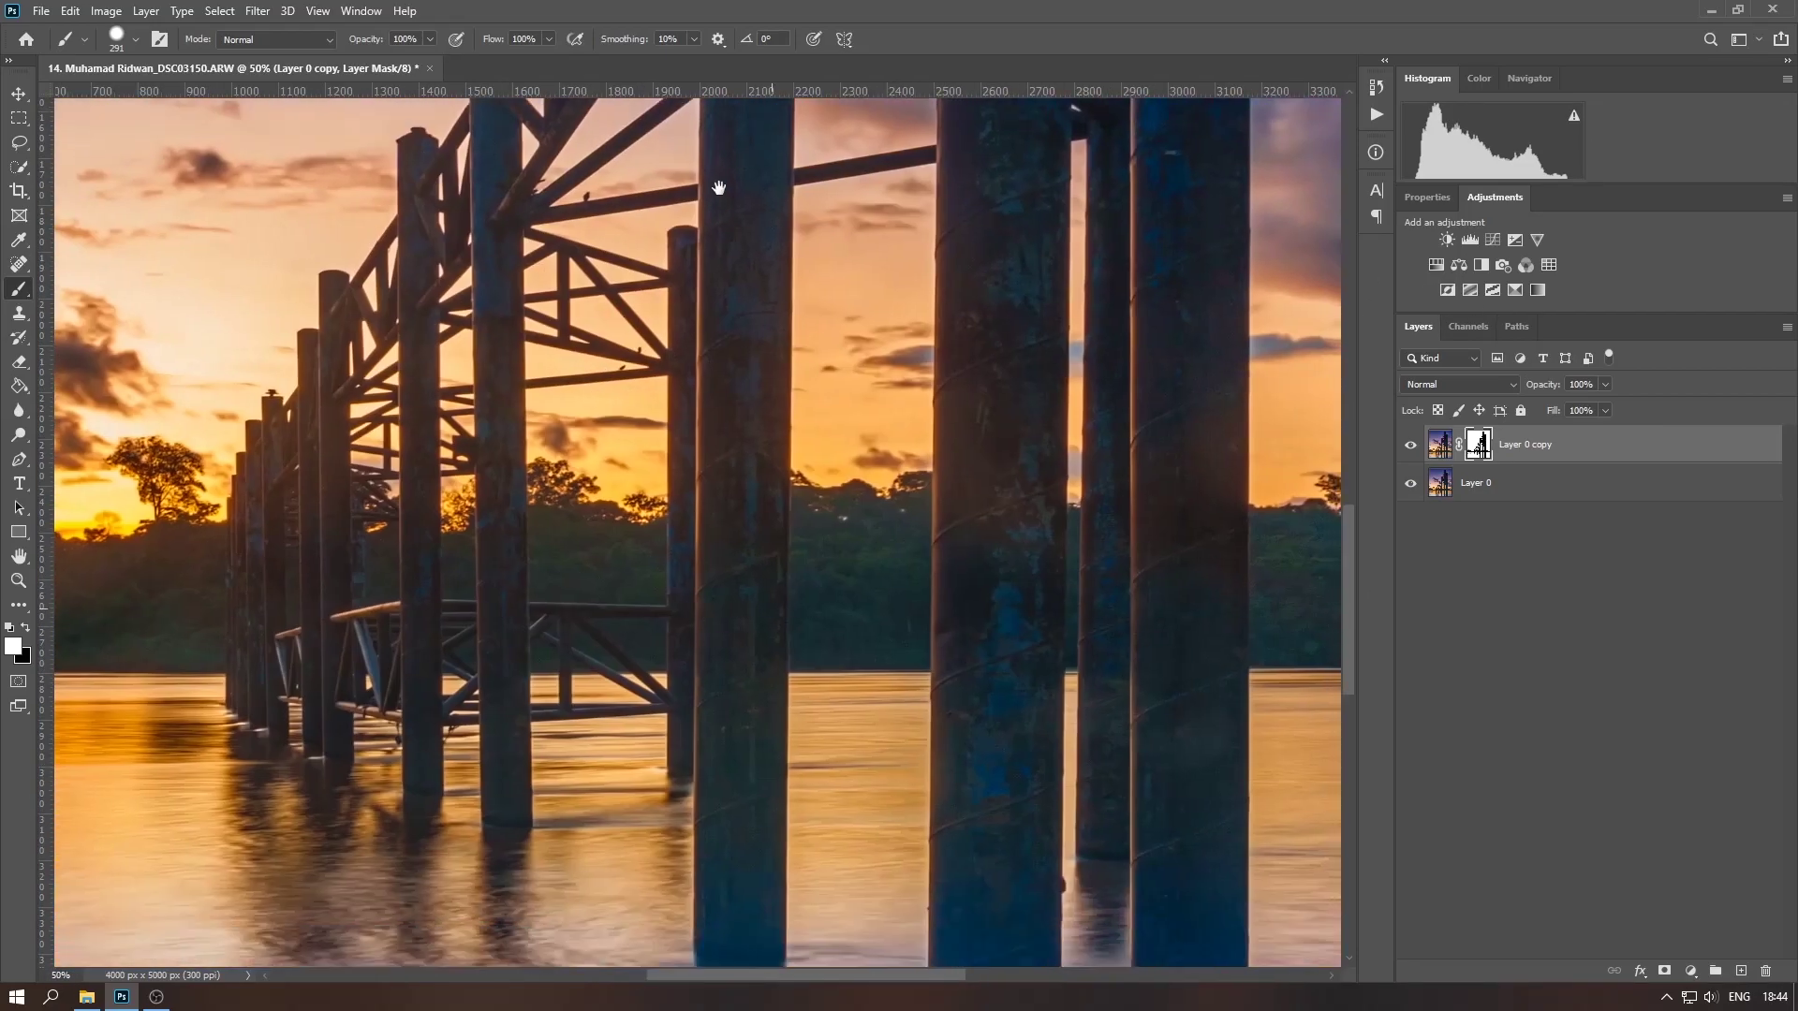
{"action": "left_click_drag", "start_coordinate": [1045, 224], "coordinate": [674, 346]}
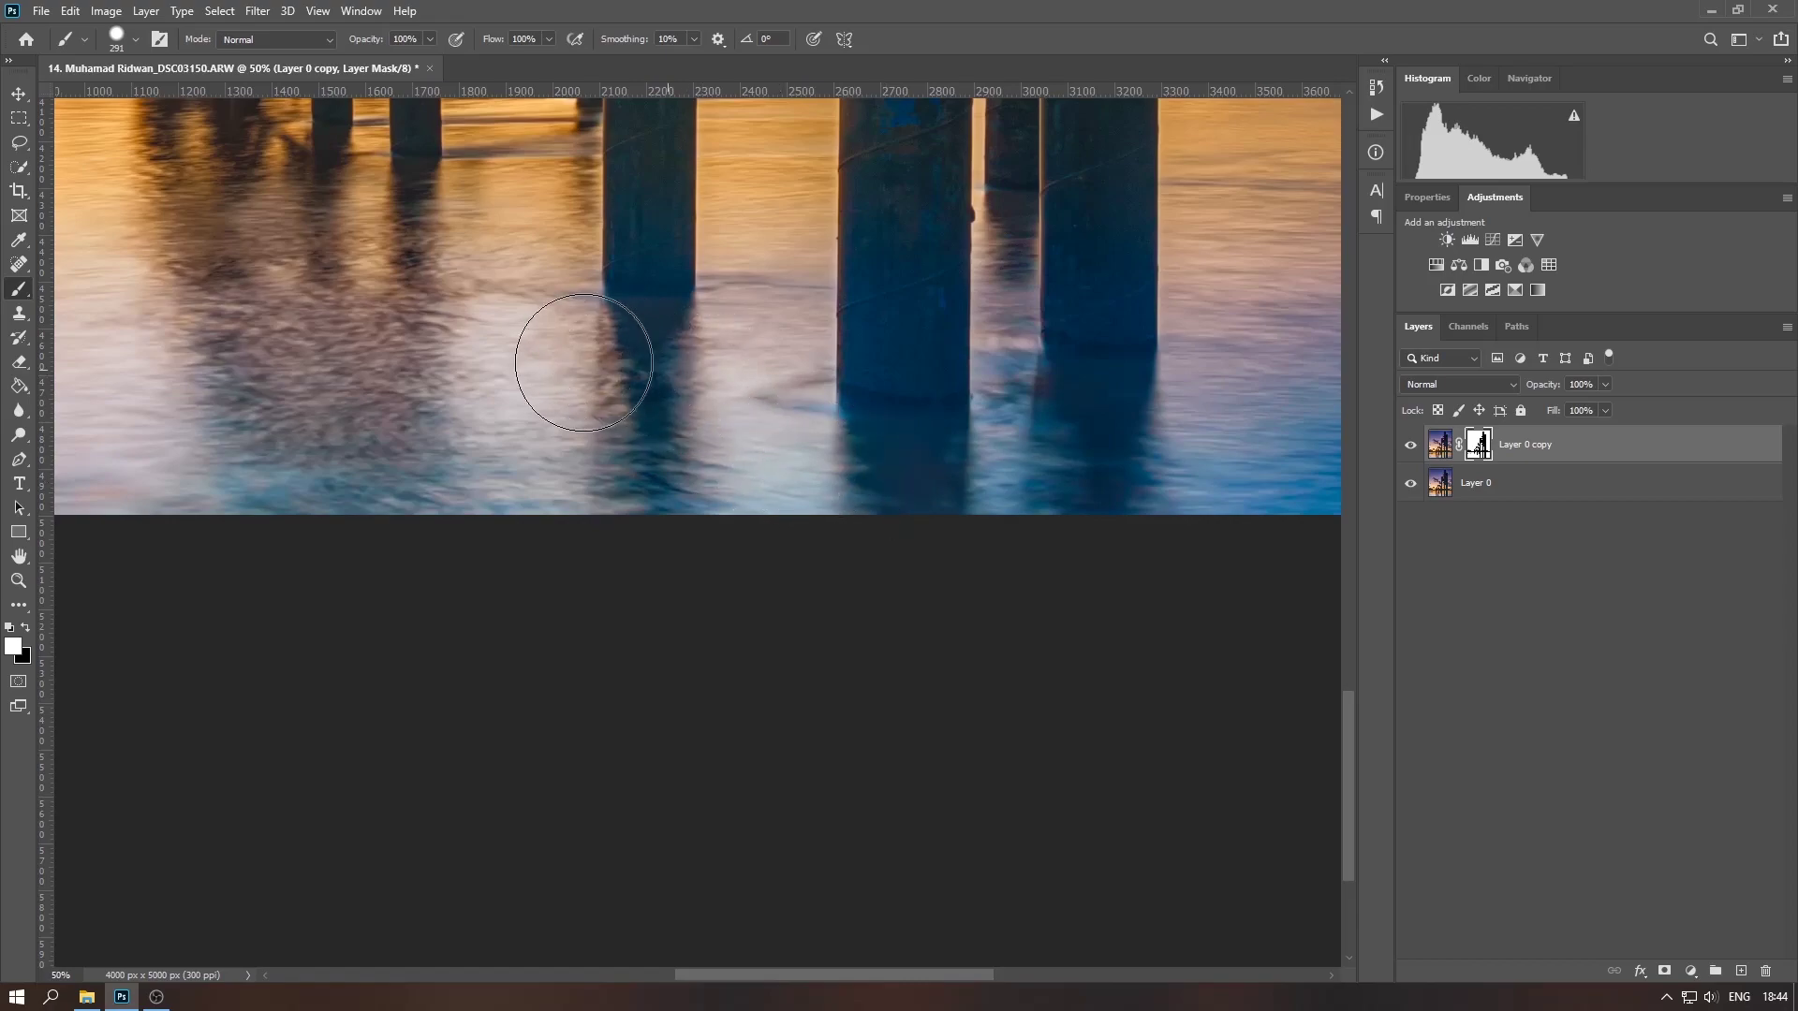
{"action": "left_click_drag", "start_coordinate": [674, 509], "coordinate": [650, 621]}
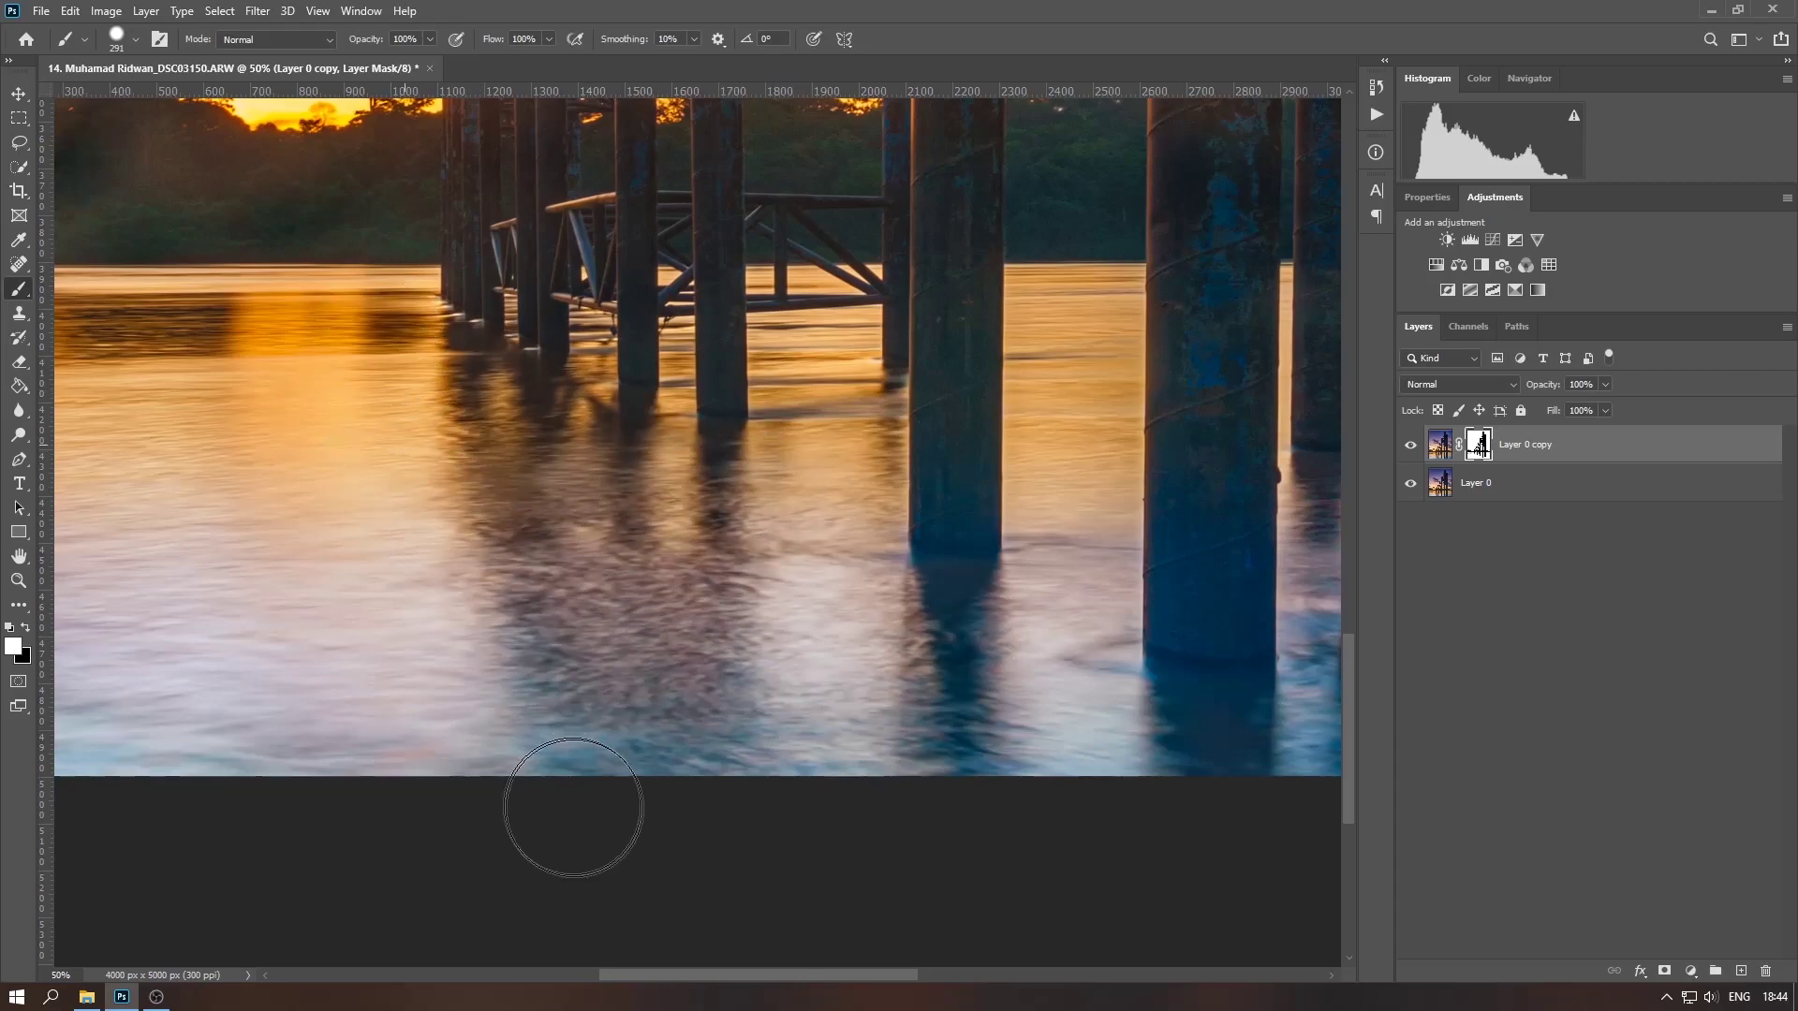
{"action": "left_click_drag", "start_coordinate": [783, 533], "coordinate": [1012, 804]}
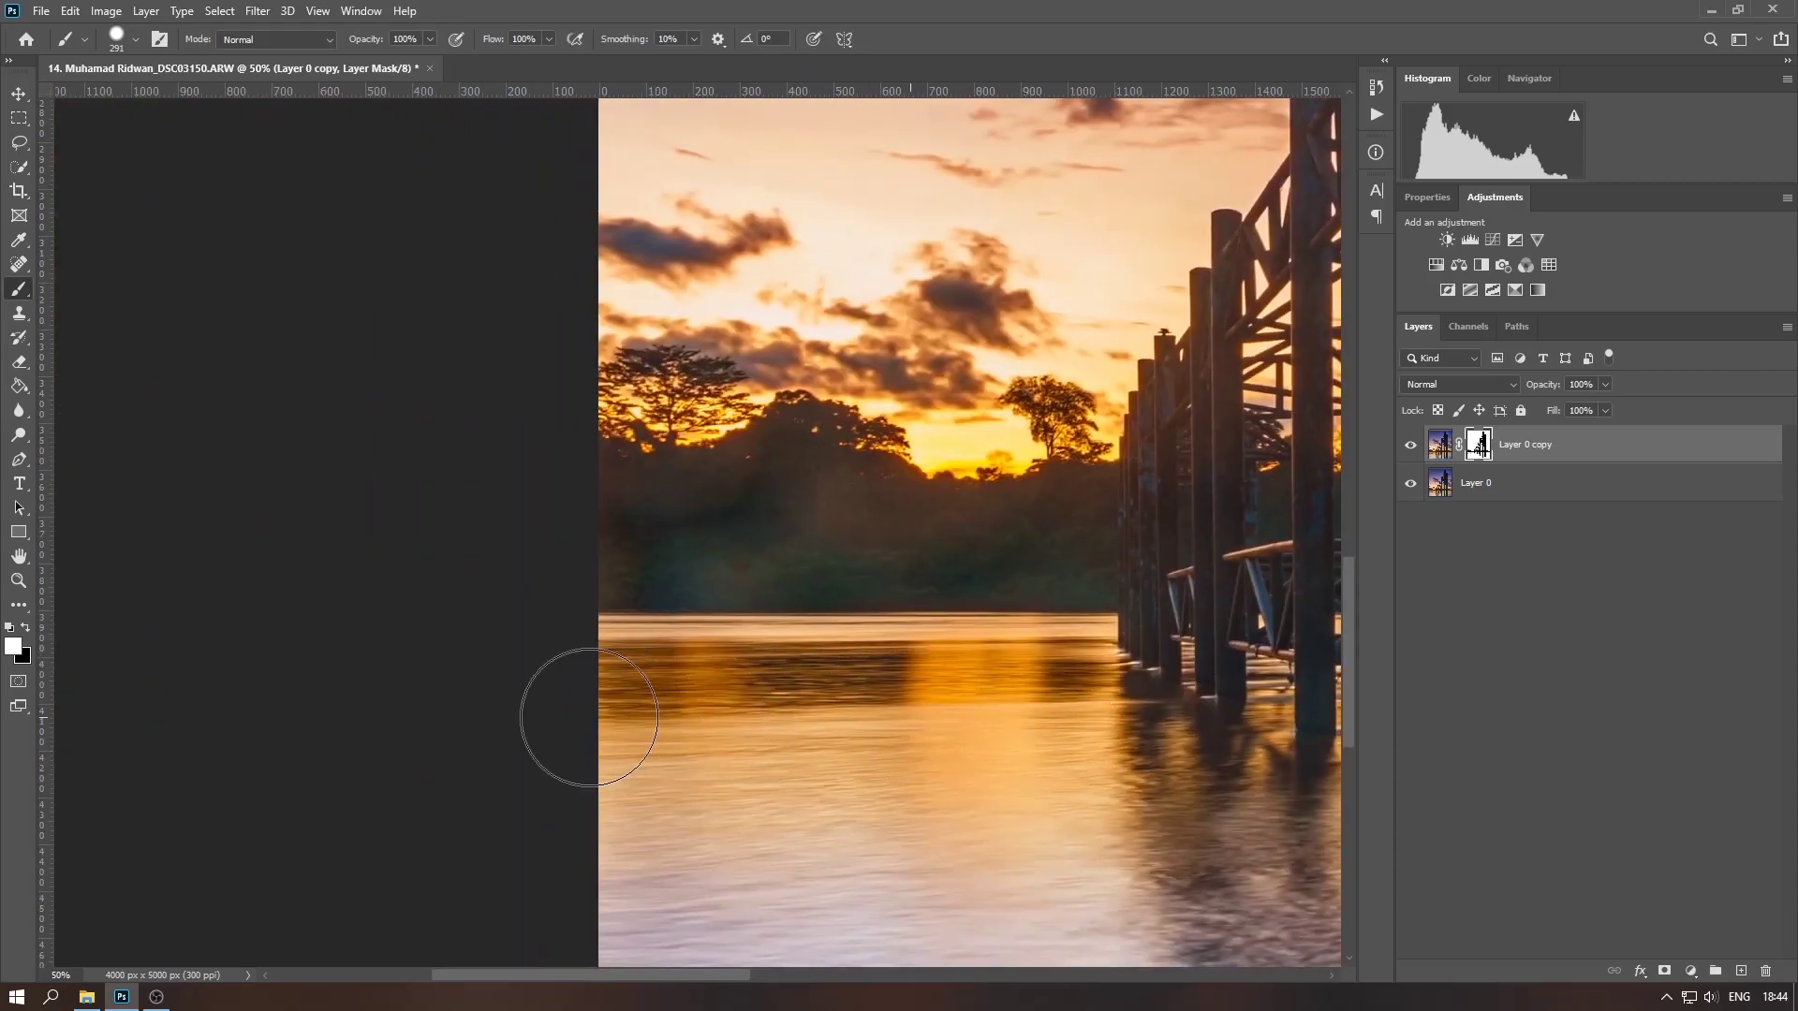
{"action": "left_click_drag", "start_coordinate": [1037, 725], "coordinate": [486, 595]}
- Recheck the mask with Layer 0 hidden, then show Layer 0, fit the view and select the Move tool
{"action": "left_click", "coordinate": [1410, 483]}
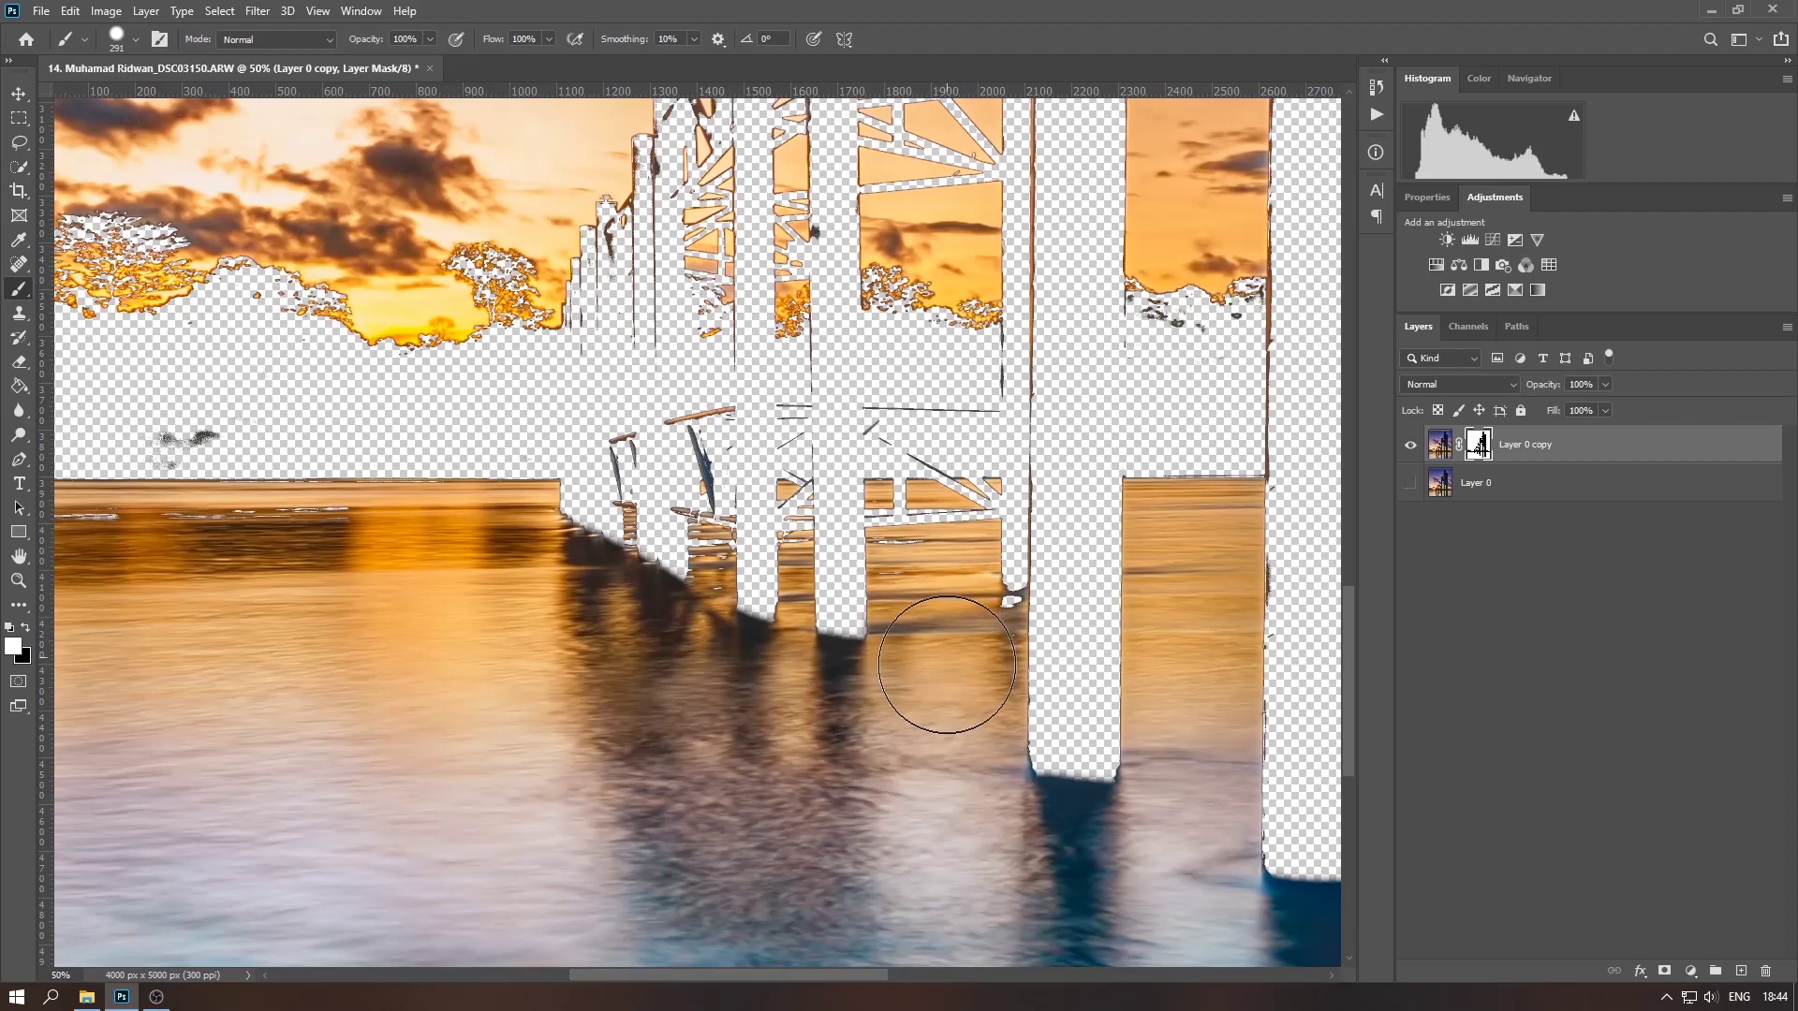
{"action": "left_click_drag", "start_coordinate": [251, 580], "coordinate": [616, 595]}
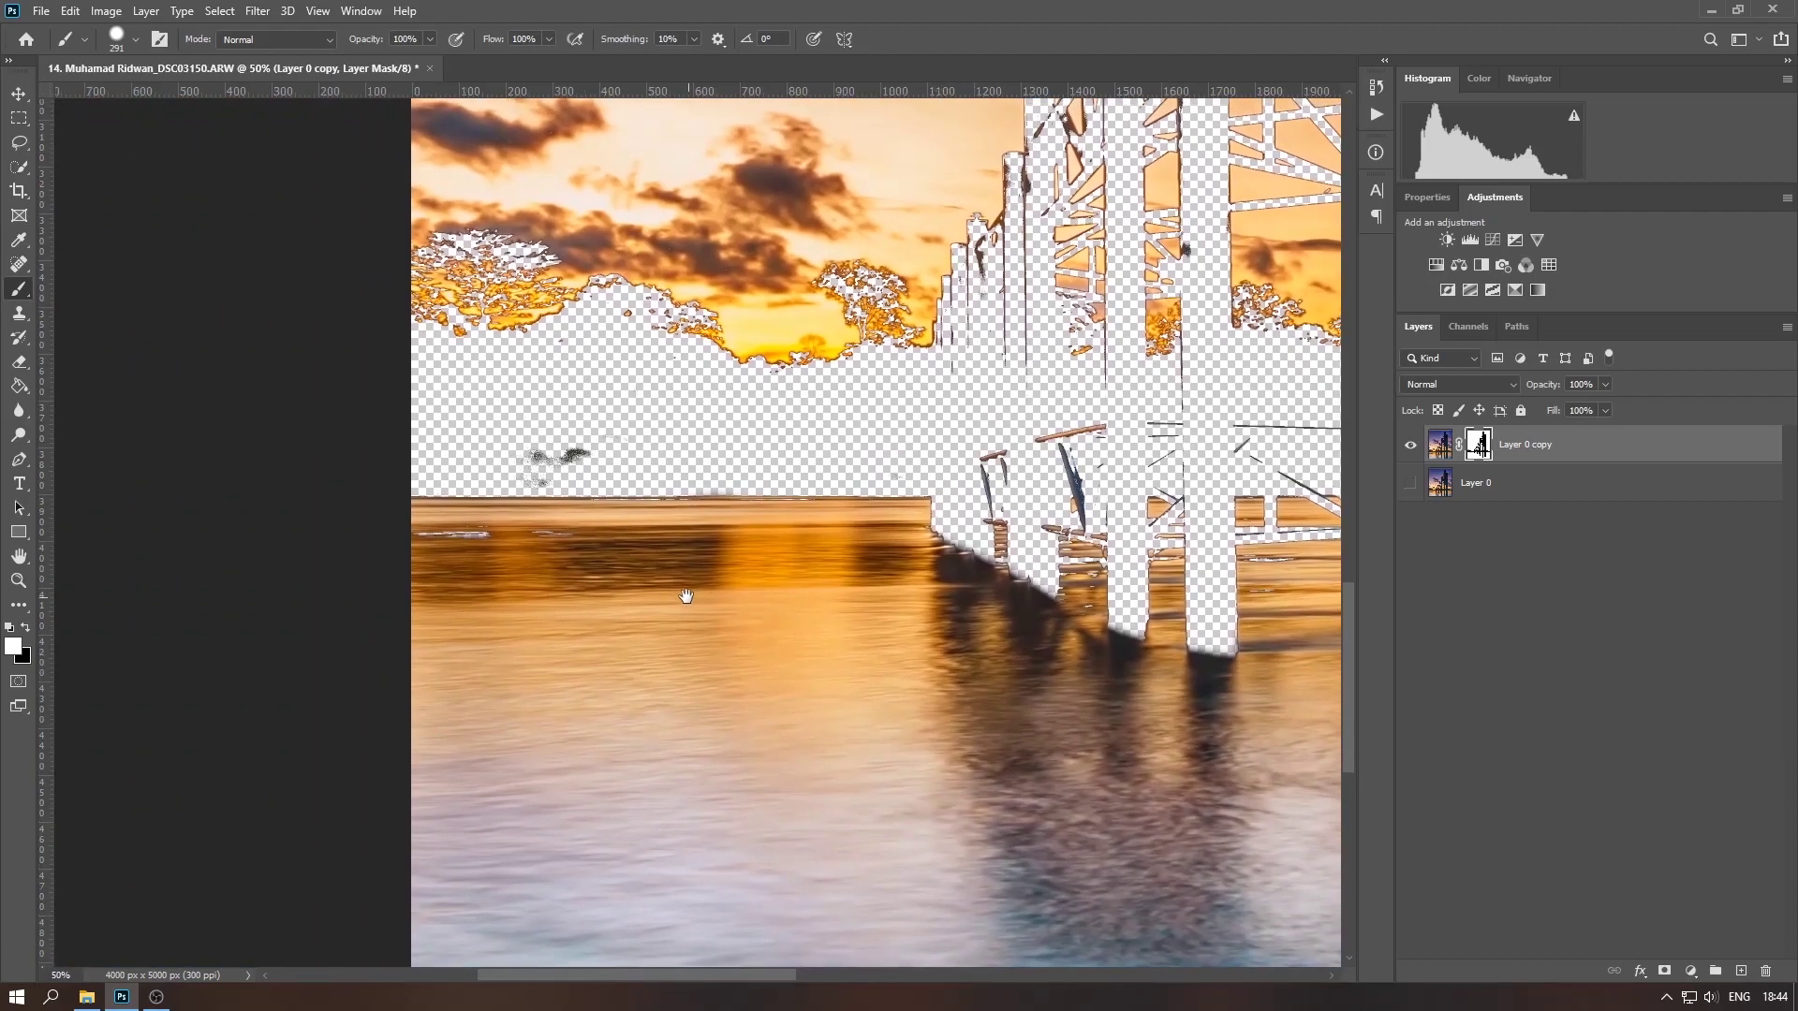
{"action": "left_click", "coordinate": [1409, 483]}
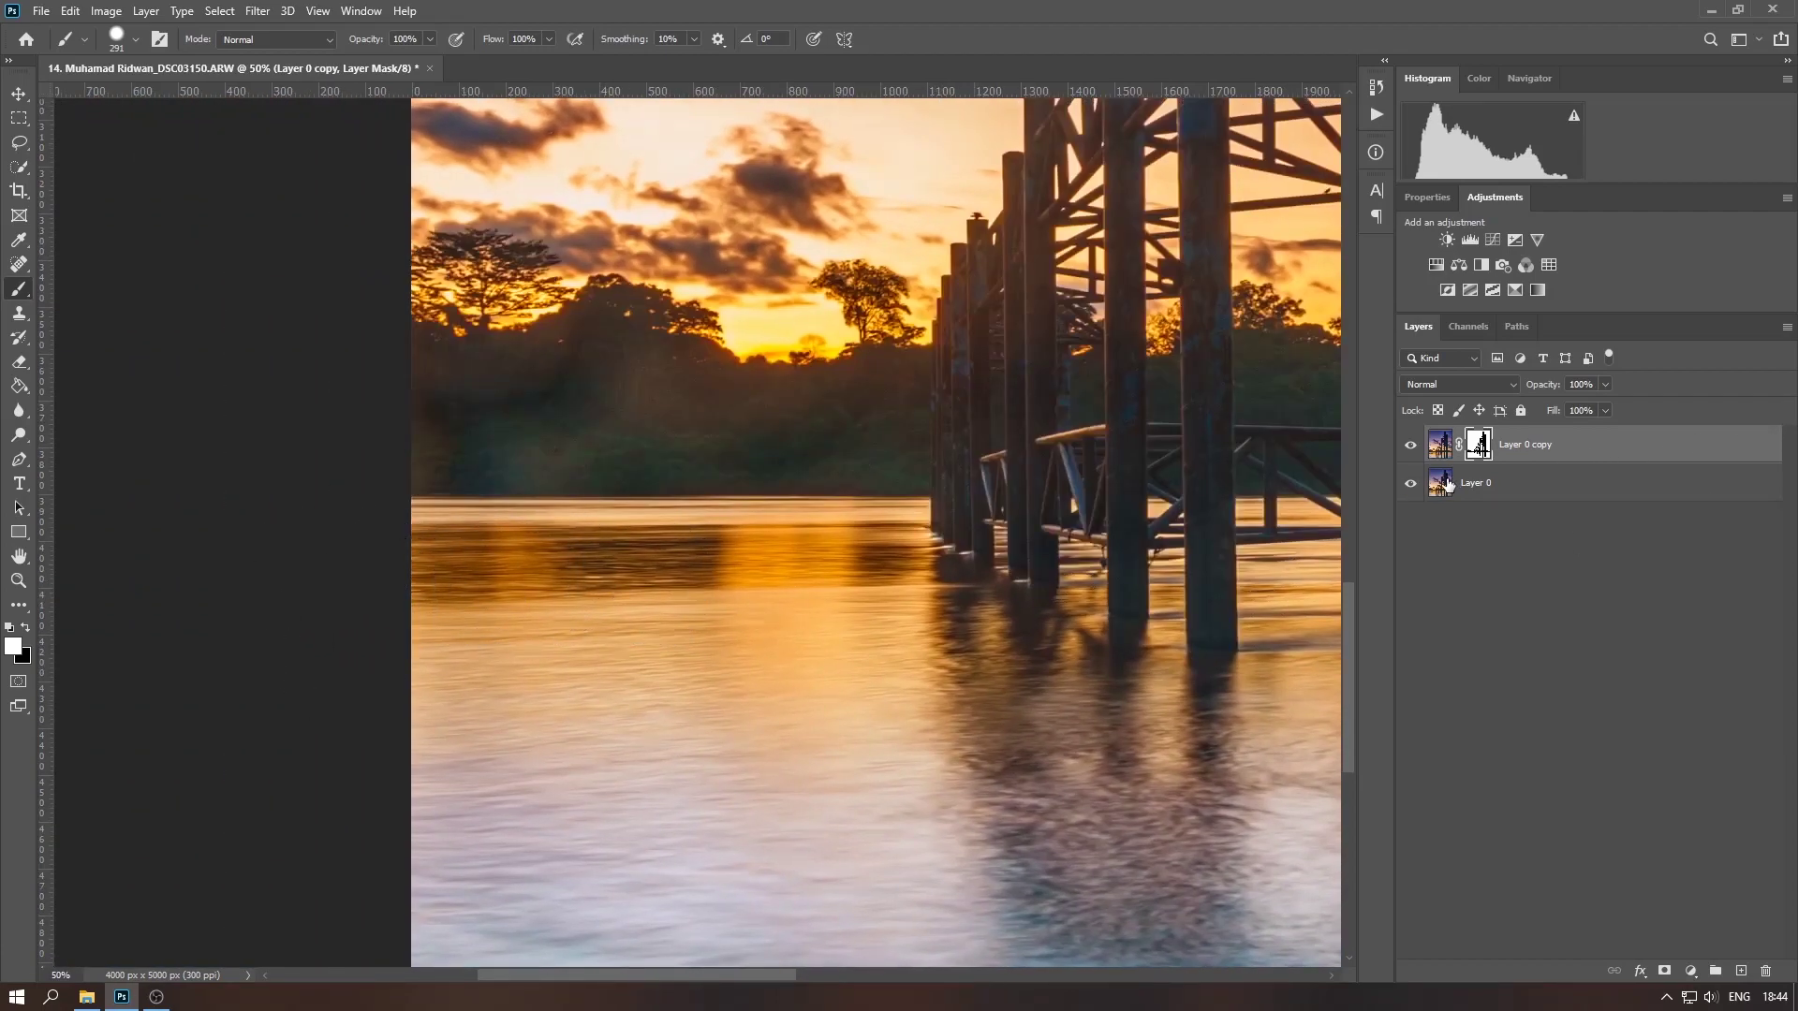
{"action": "key", "text": "ctrl+0"}
{"action": "left_click", "coordinate": [19, 94]}
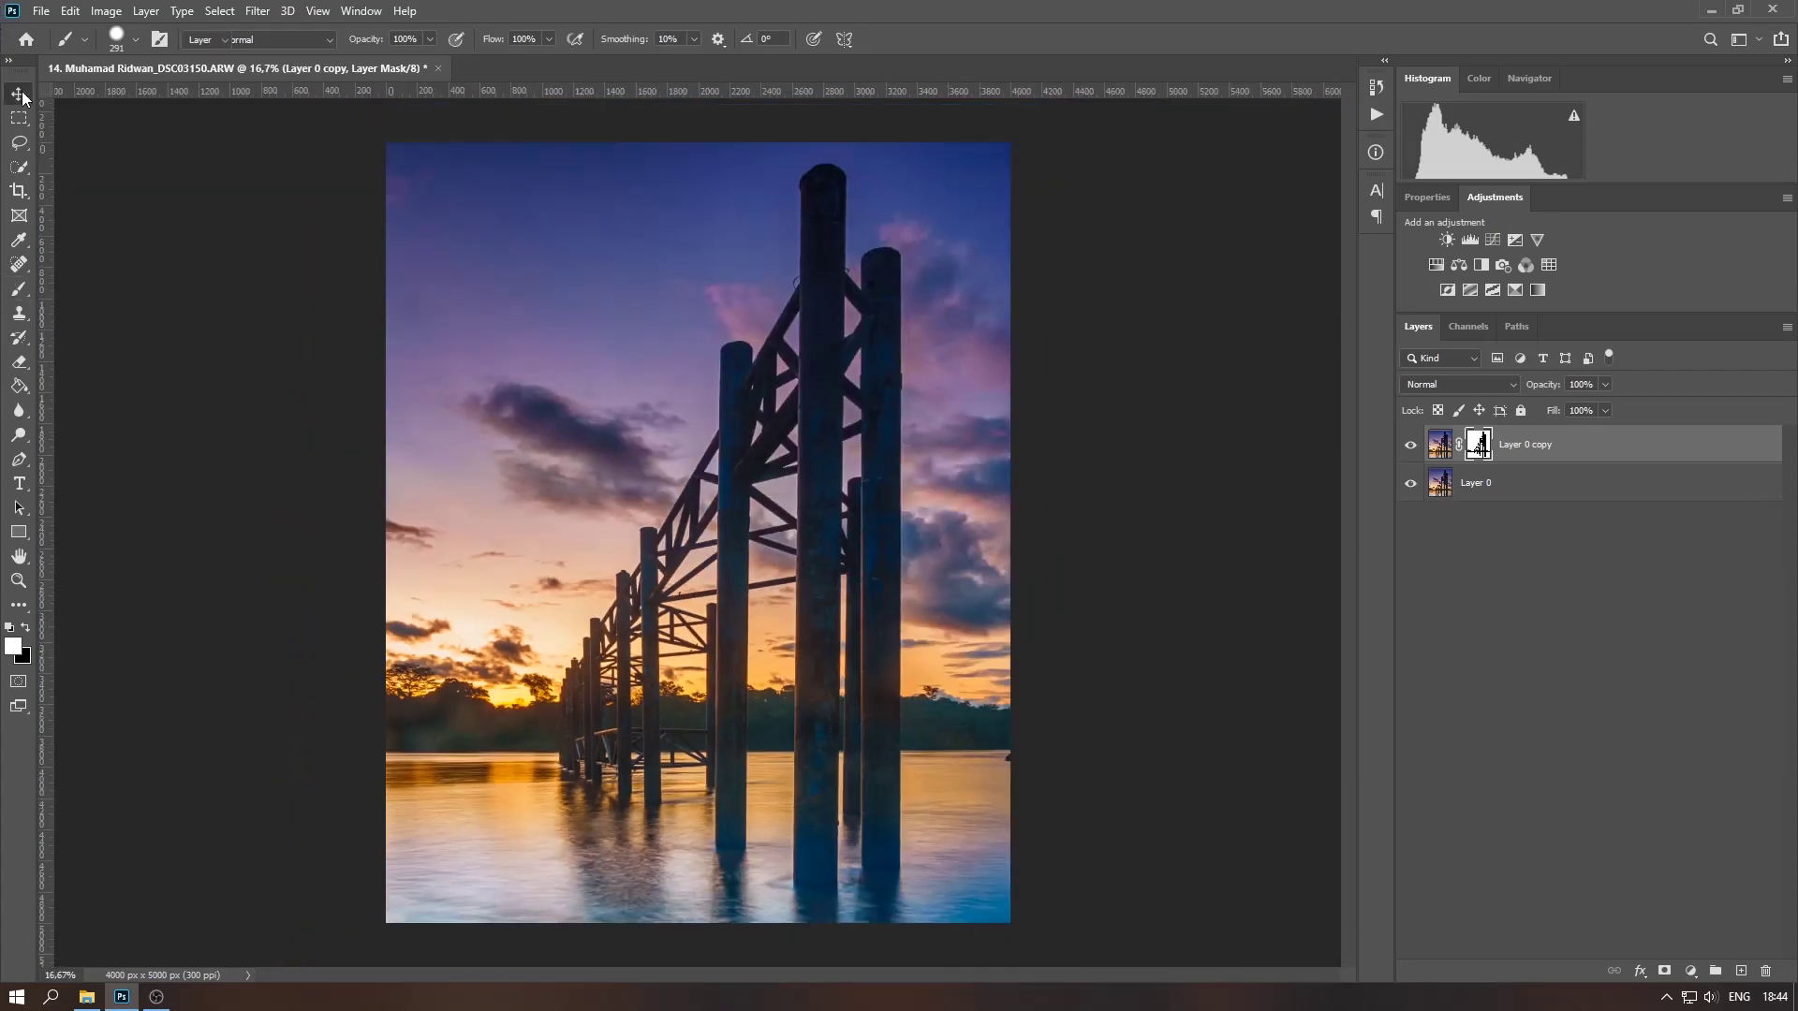
{"action": "key", "text": "ctrl+minus"}
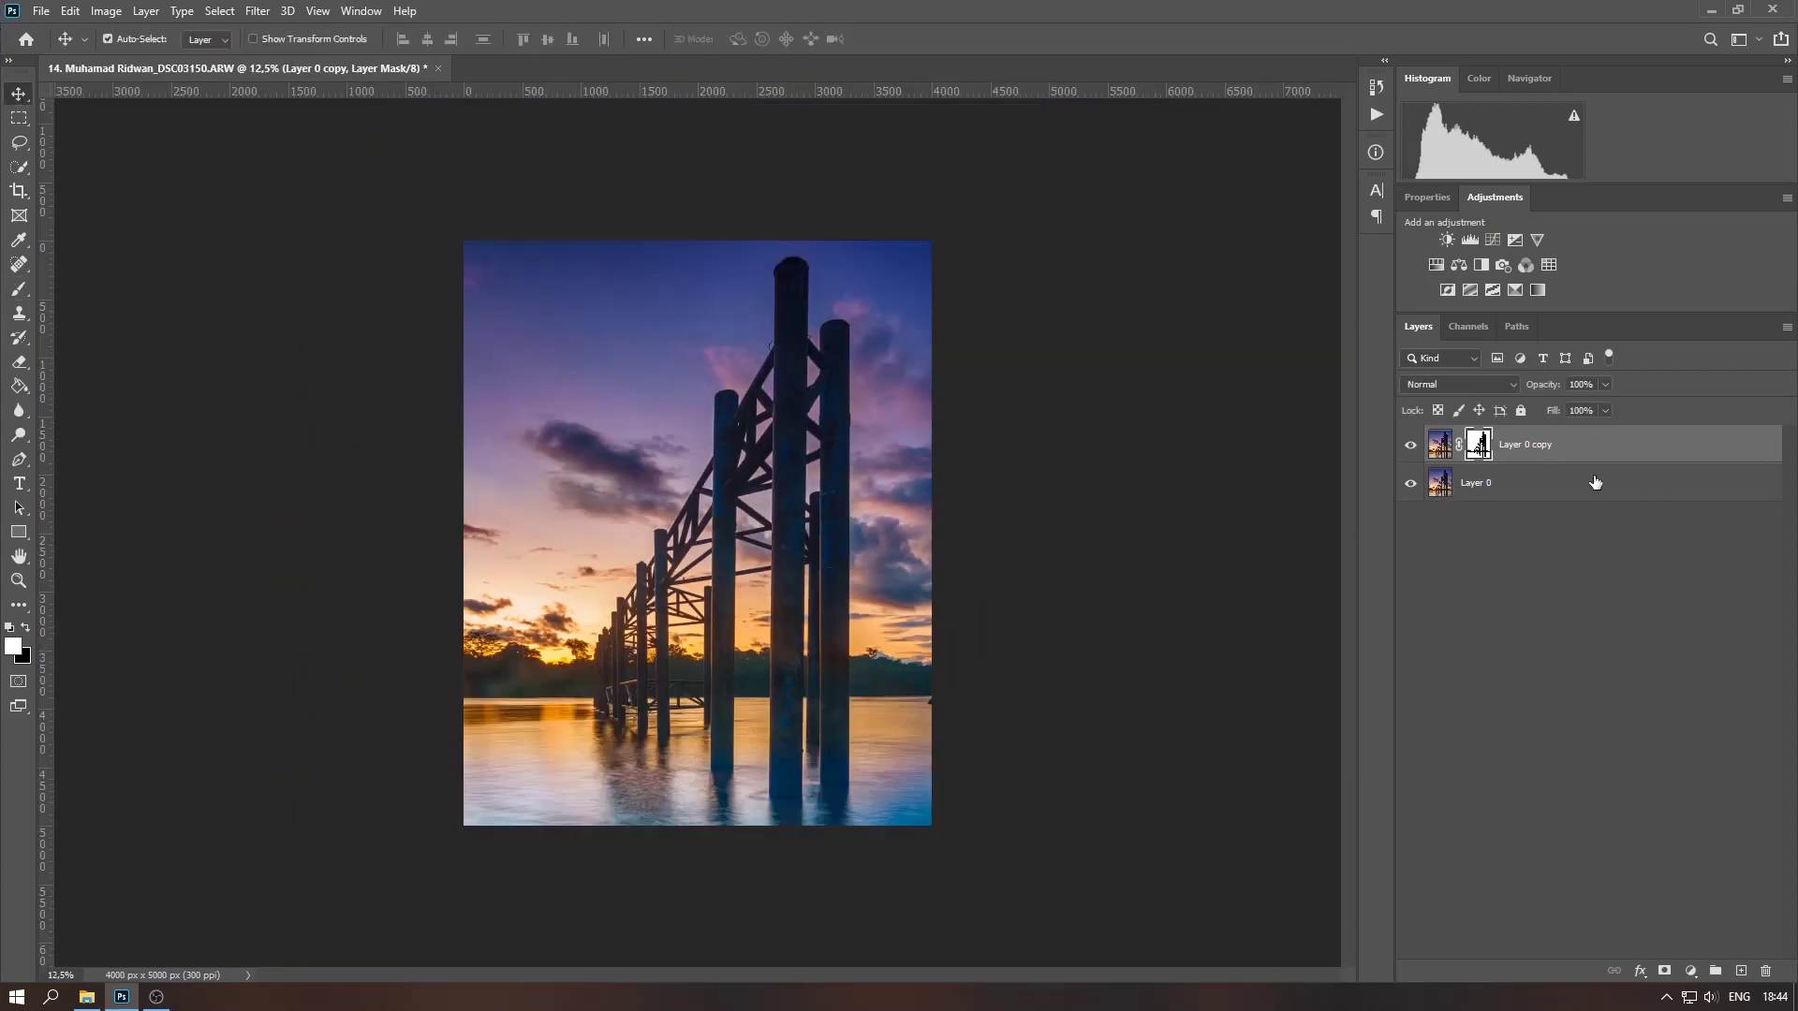
- Merge the masked copy down into Layer 0 and duplicate it with Ctrl+J
{"action": "right_click", "coordinate": [1595, 482]}
{"action": "left_click", "coordinate": [1509, 743]}
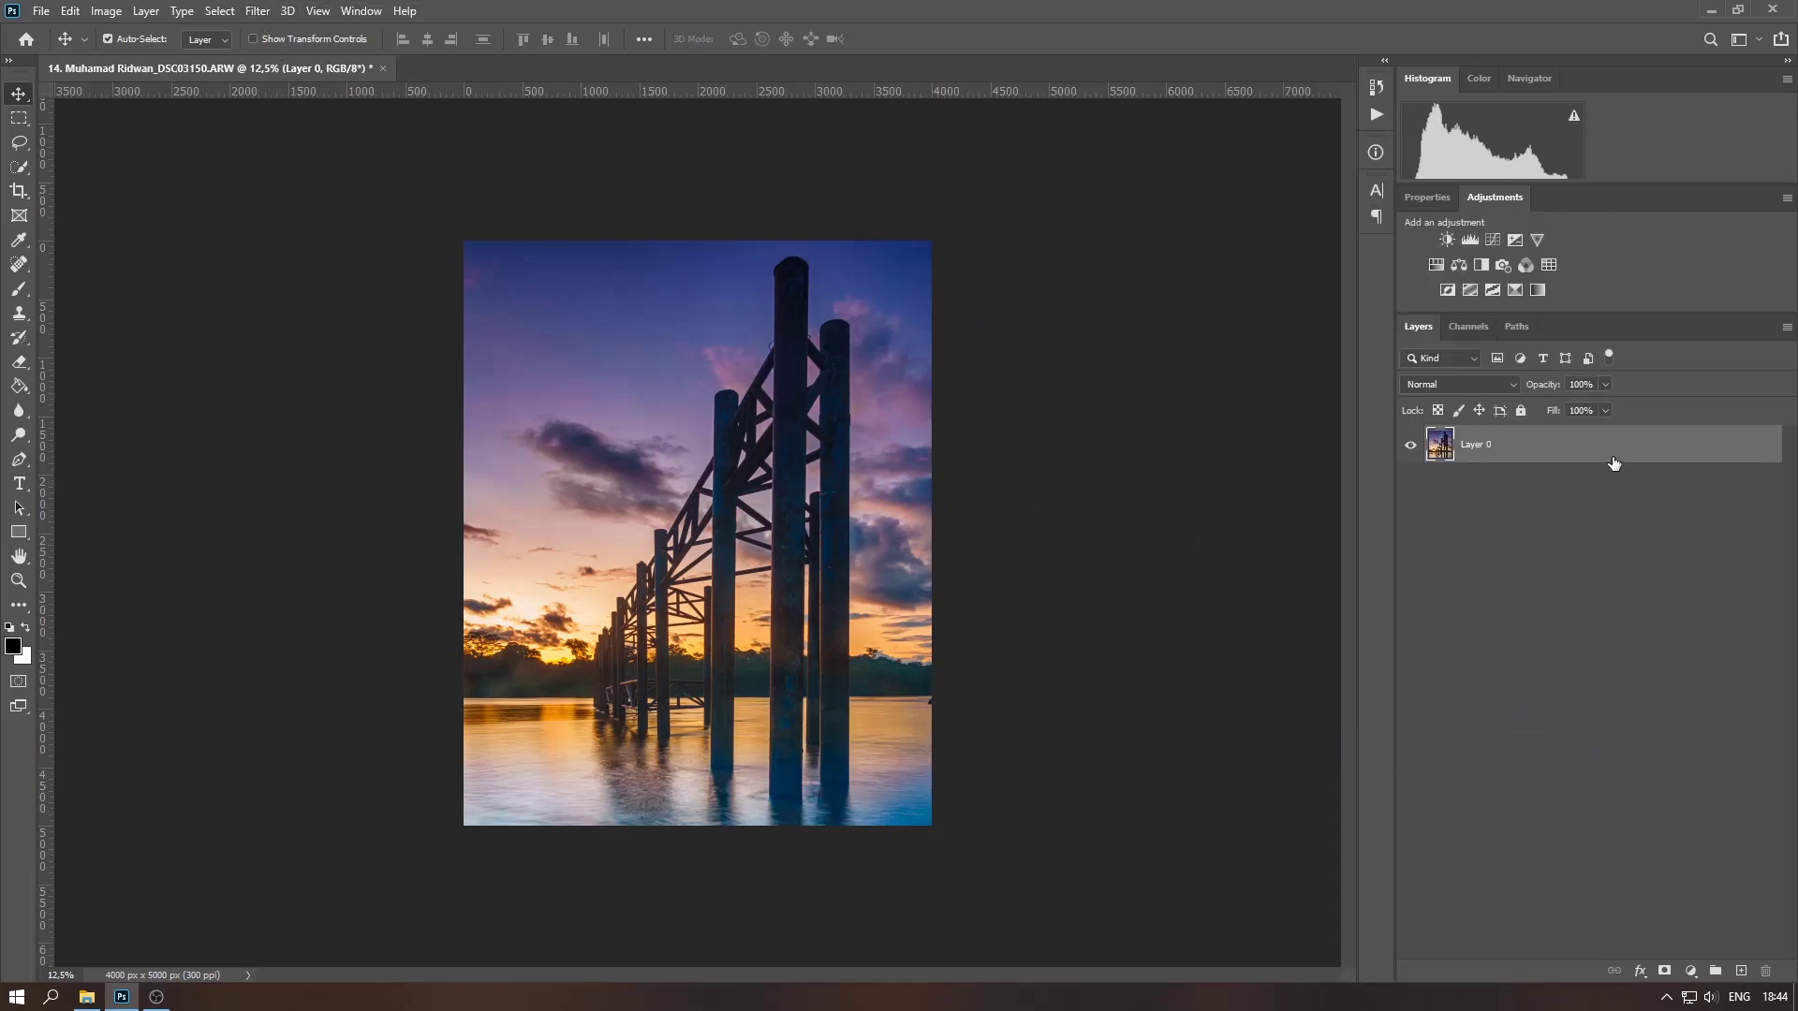
{"action": "key", "text": "ctrl+j"}
- In Camera Raw, set Tint -23, Yellows hue -30, Oranges hue -13, Highlights -13 and Whites -9
{"action": "left_click", "coordinate": [257, 10]}
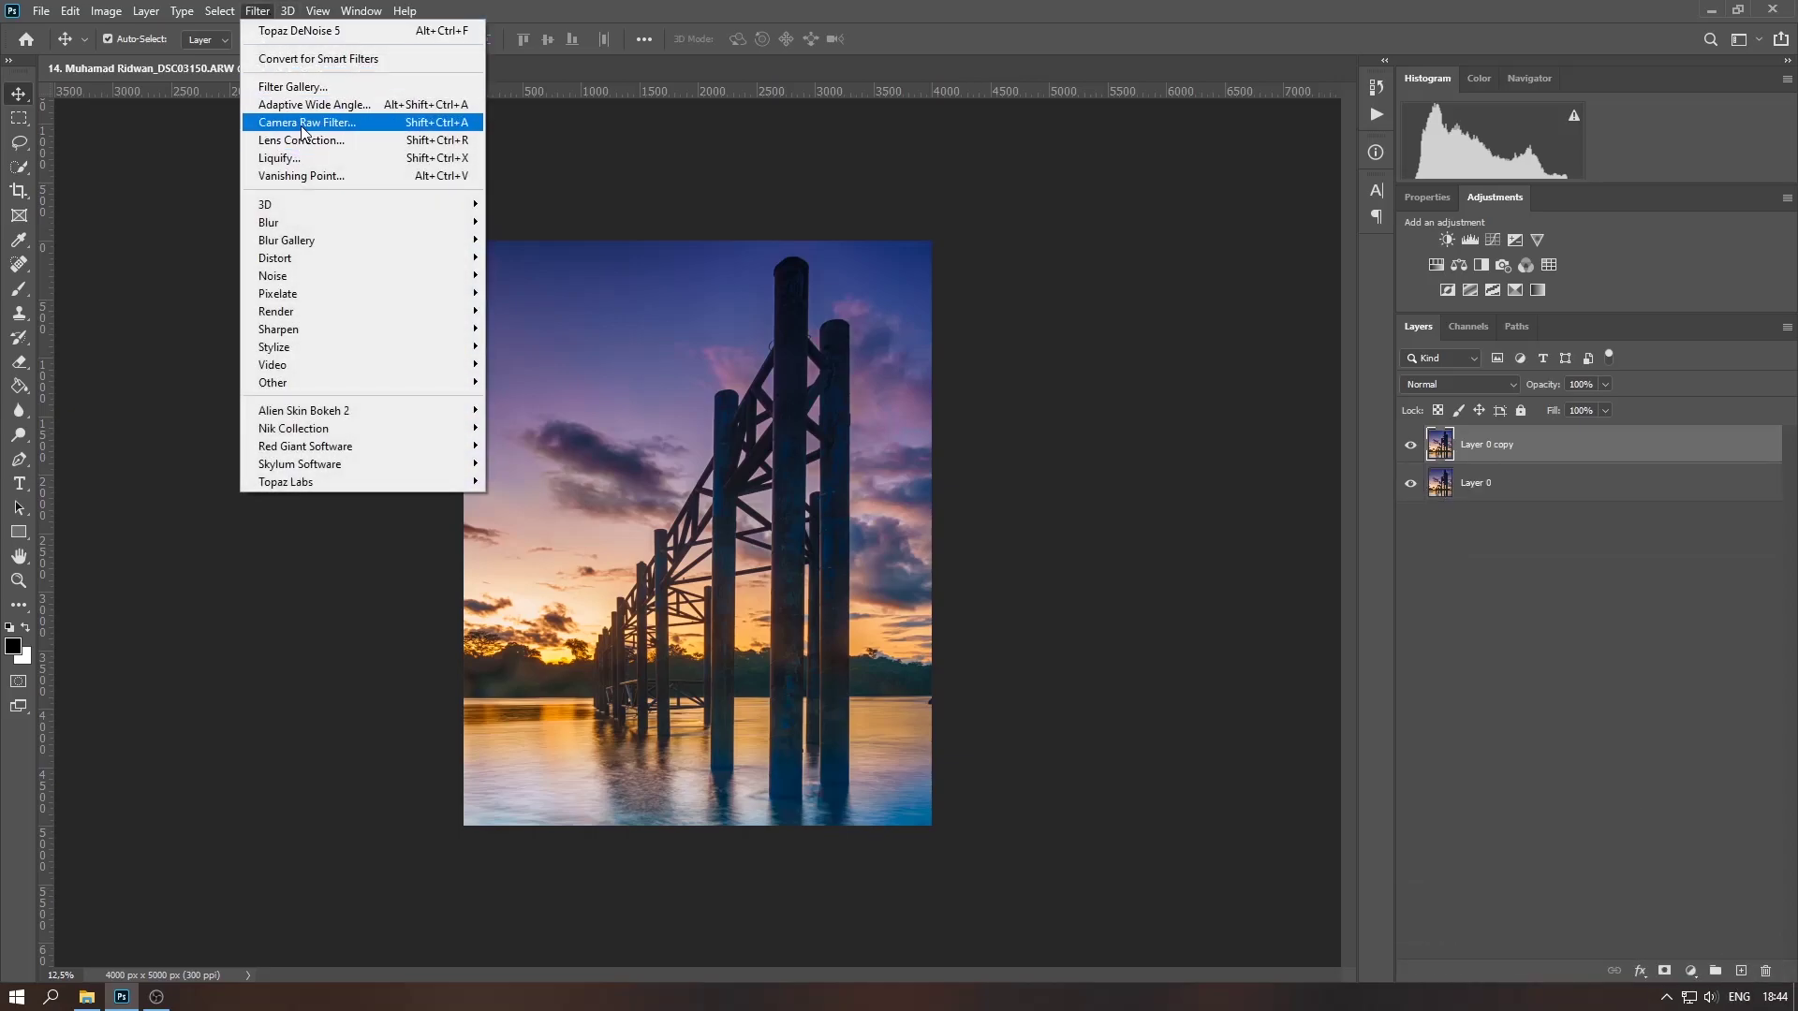
{"action": "left_click", "coordinate": [302, 123]}
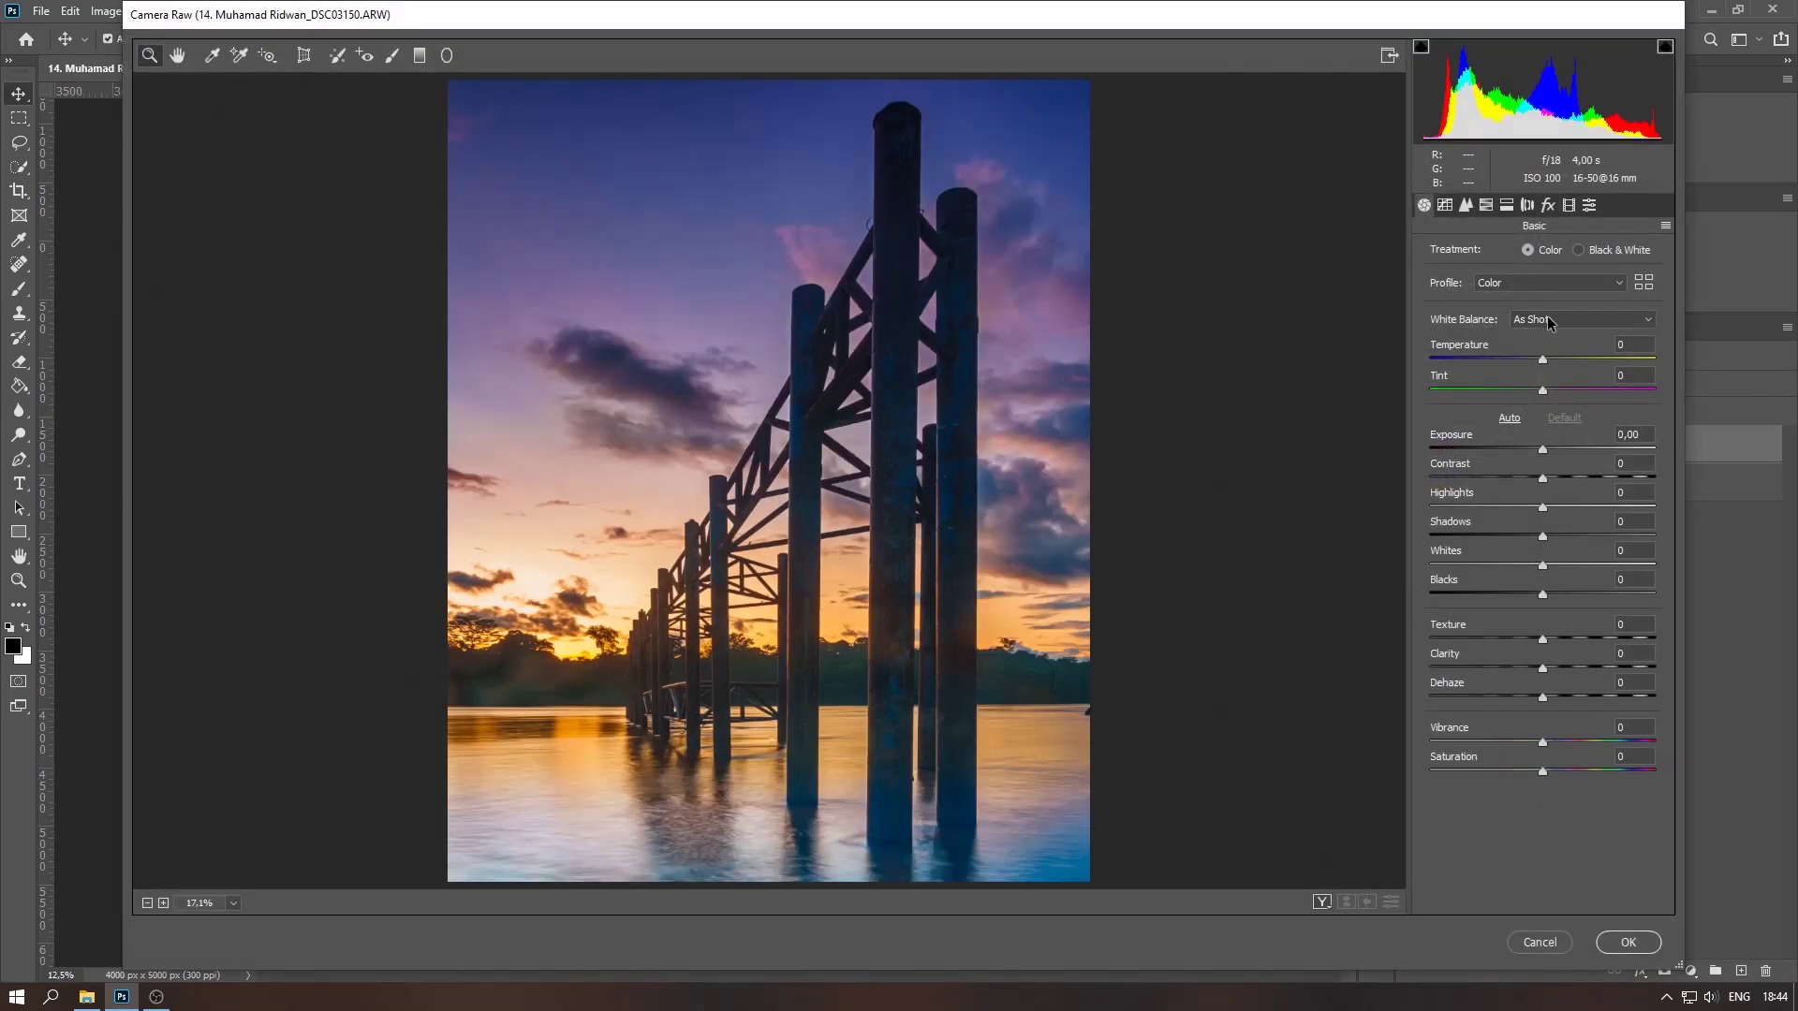
{"action": "left_click_drag", "start_coordinate": [1536, 390], "coordinate": [1517, 392]}
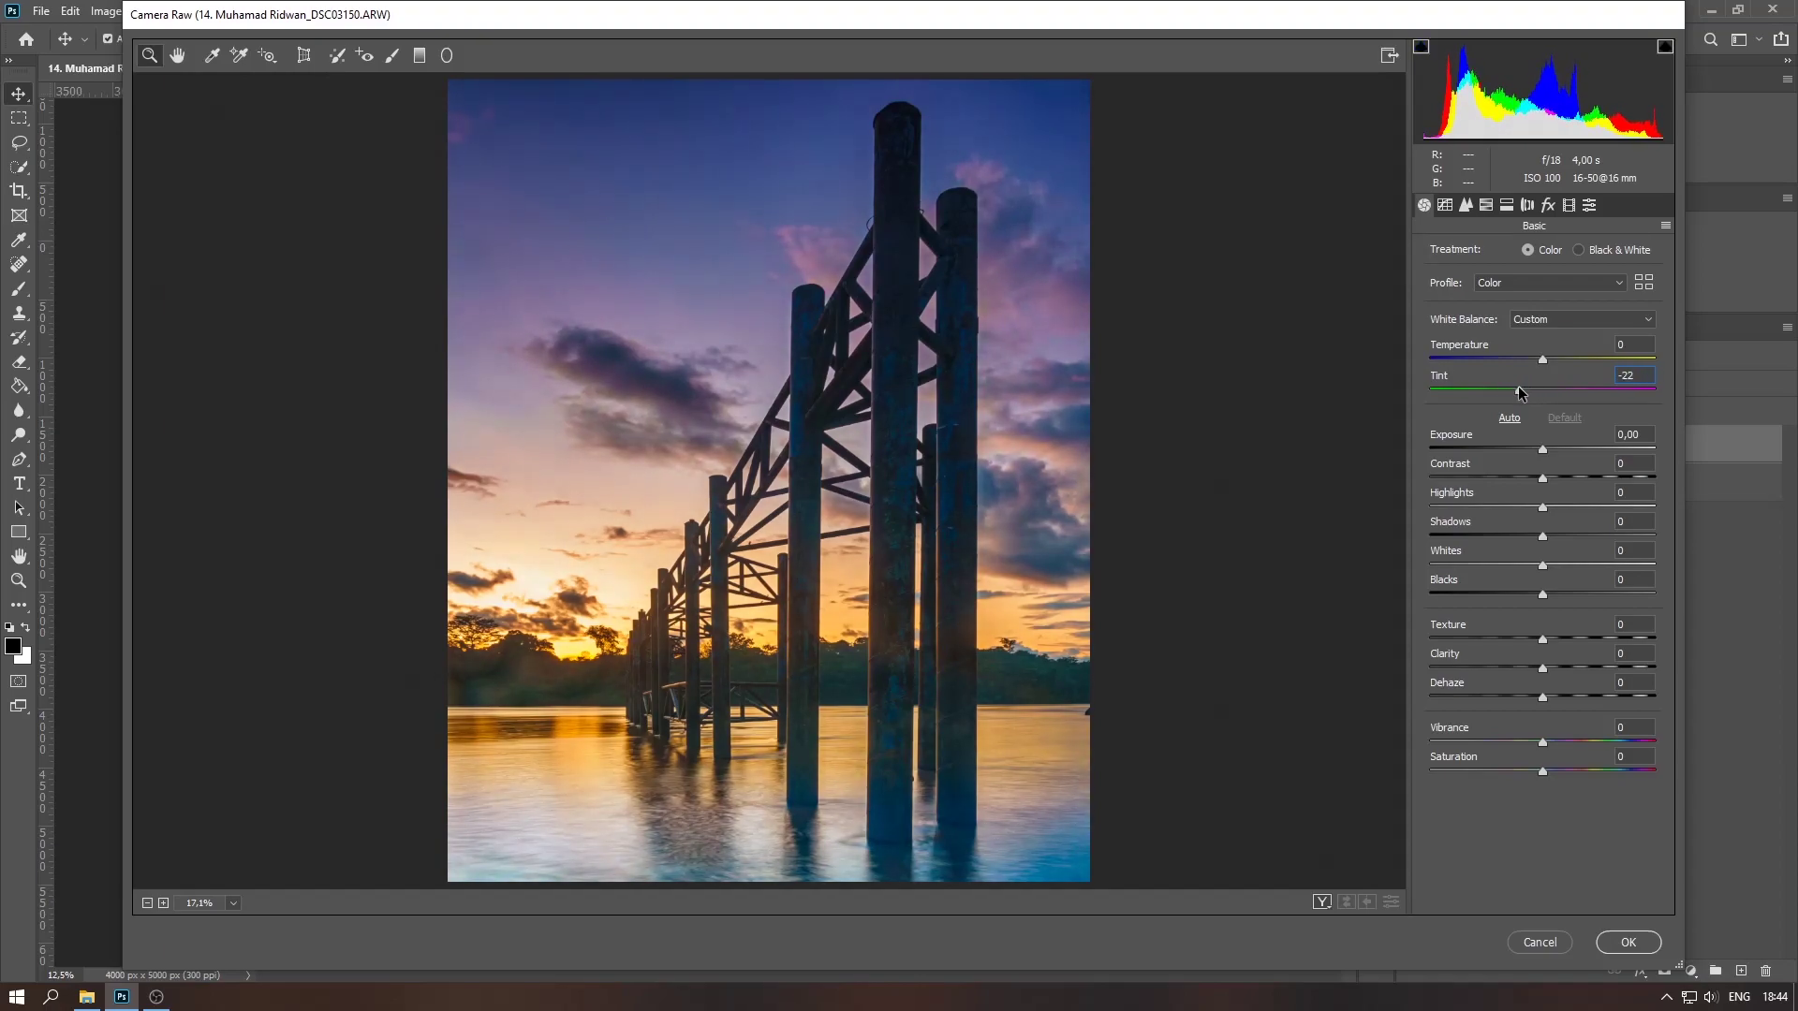
{"action": "left_click", "coordinate": [1486, 205]}
{"action": "left_click", "coordinate": [1427, 256]}
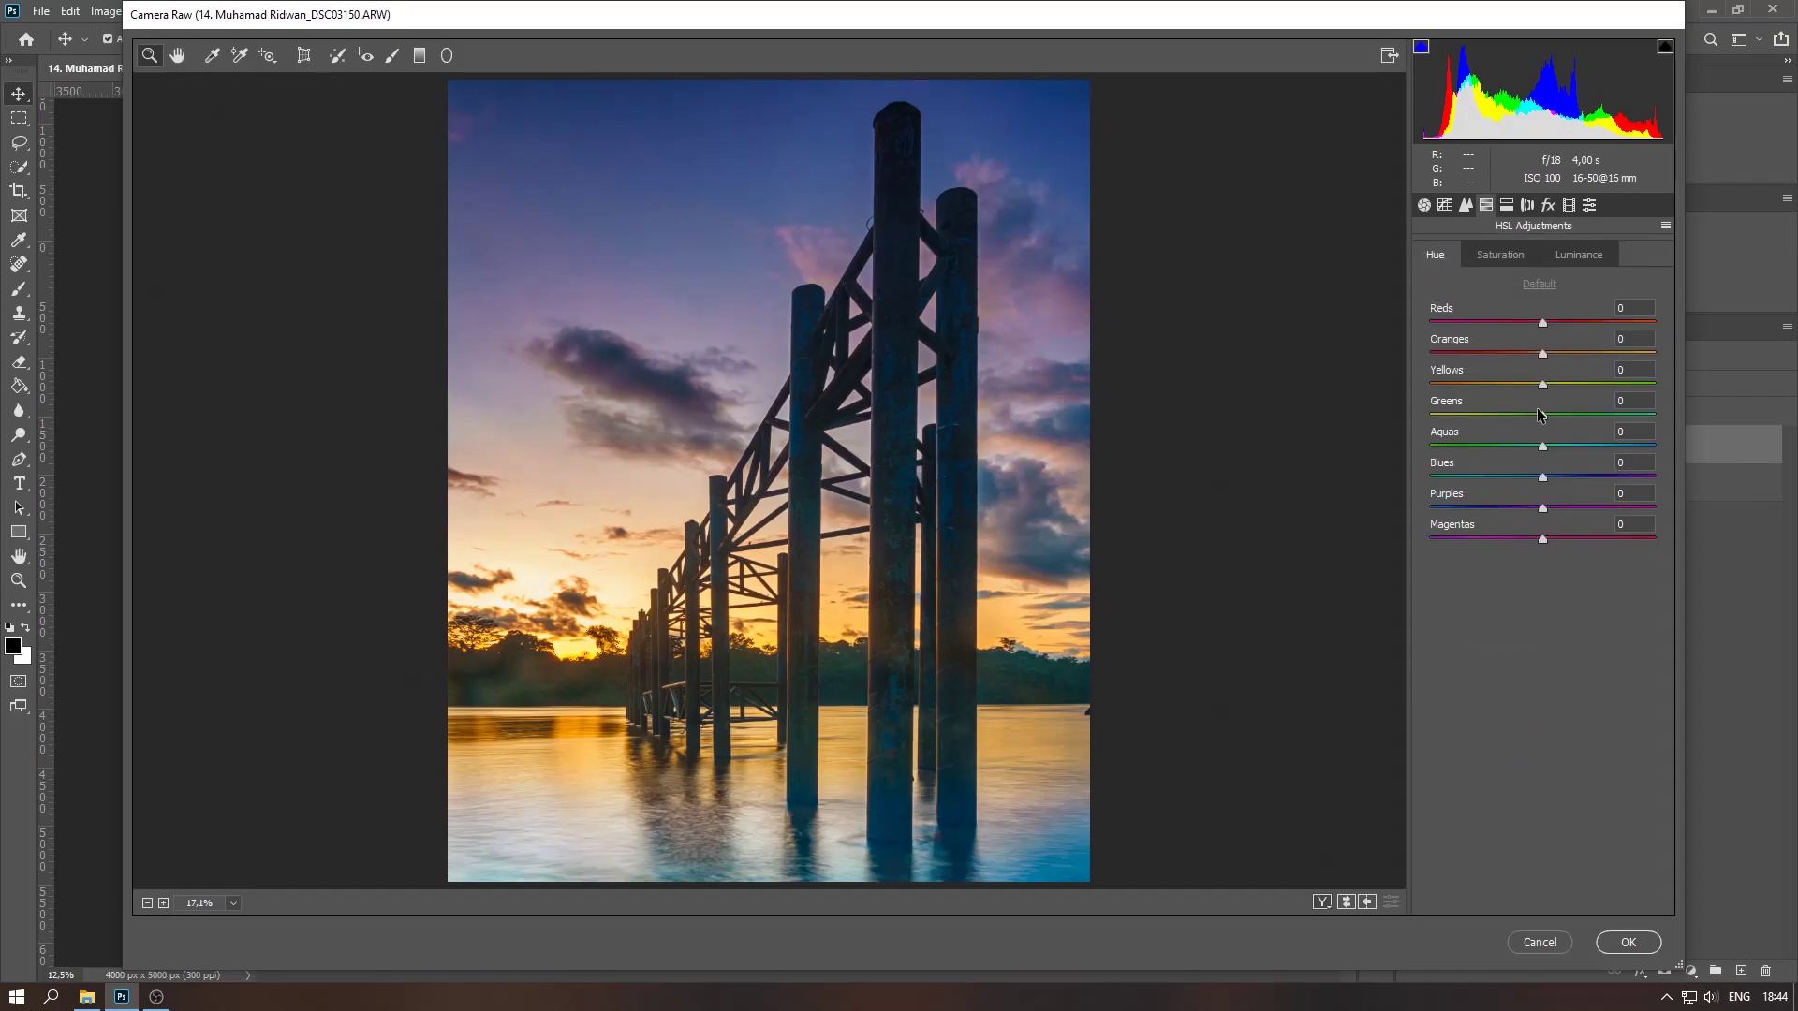
{"action": "left_click_drag", "start_coordinate": [1541, 417], "coordinate": [1536, 417]}
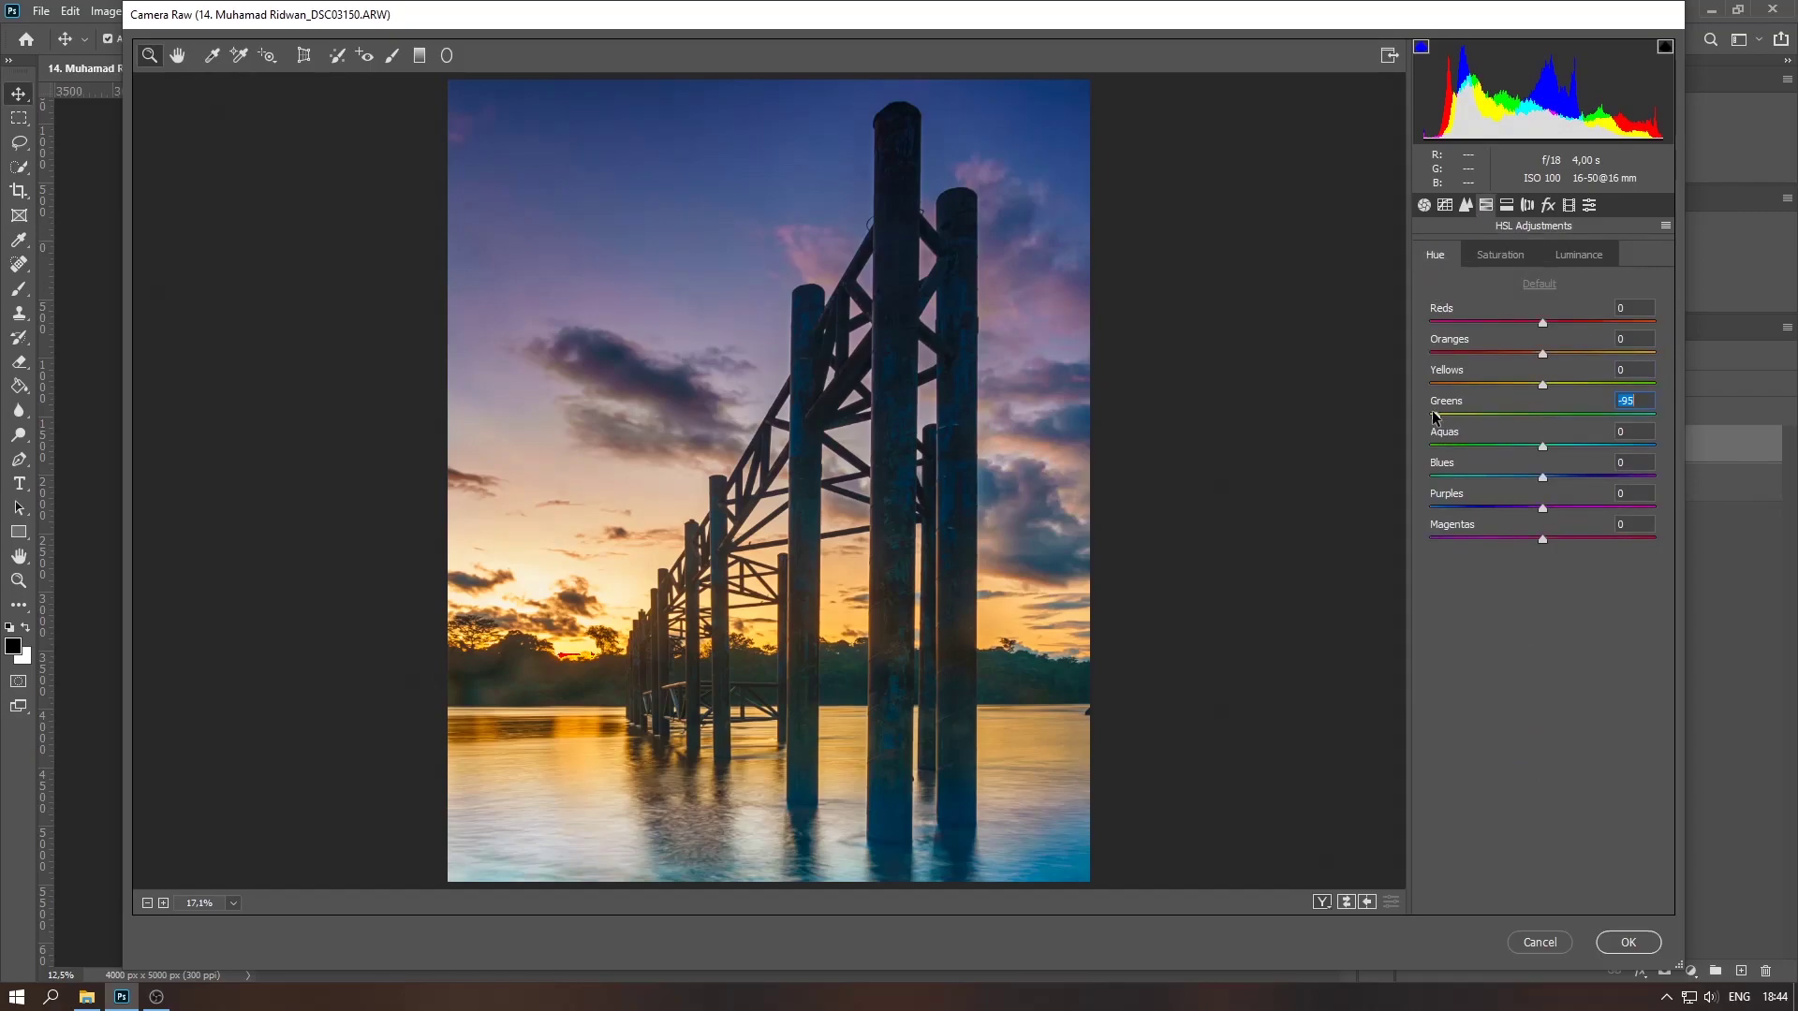
{"action": "double_click", "coordinate": [1536, 415]}
{"action": "mouse_move", "coordinate": [1542, 384]}
{"action": "left_mouse_down"}
{"action": "mouse_move", "coordinate": [1508, 384]}
{"action": "mouse_move", "coordinate": [1531, 373]}
{"action": "left_mouse_up"}
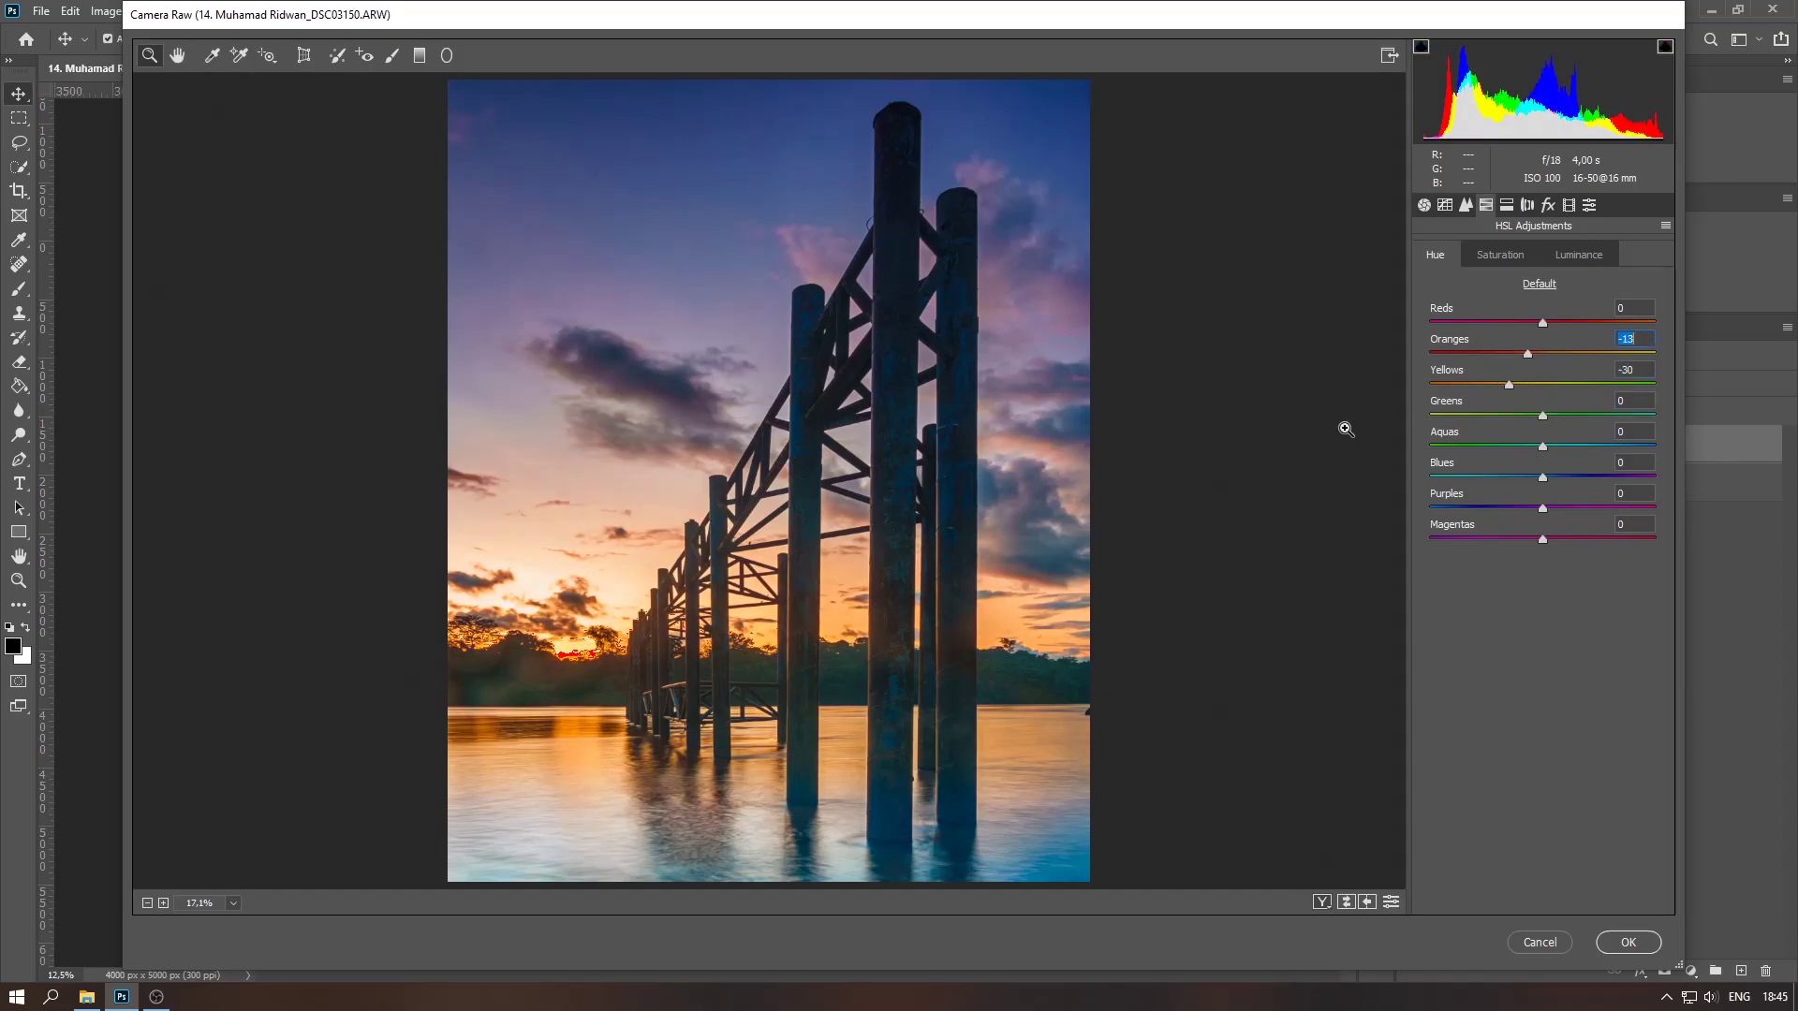
{"action": "left_click", "coordinate": [1424, 206]}
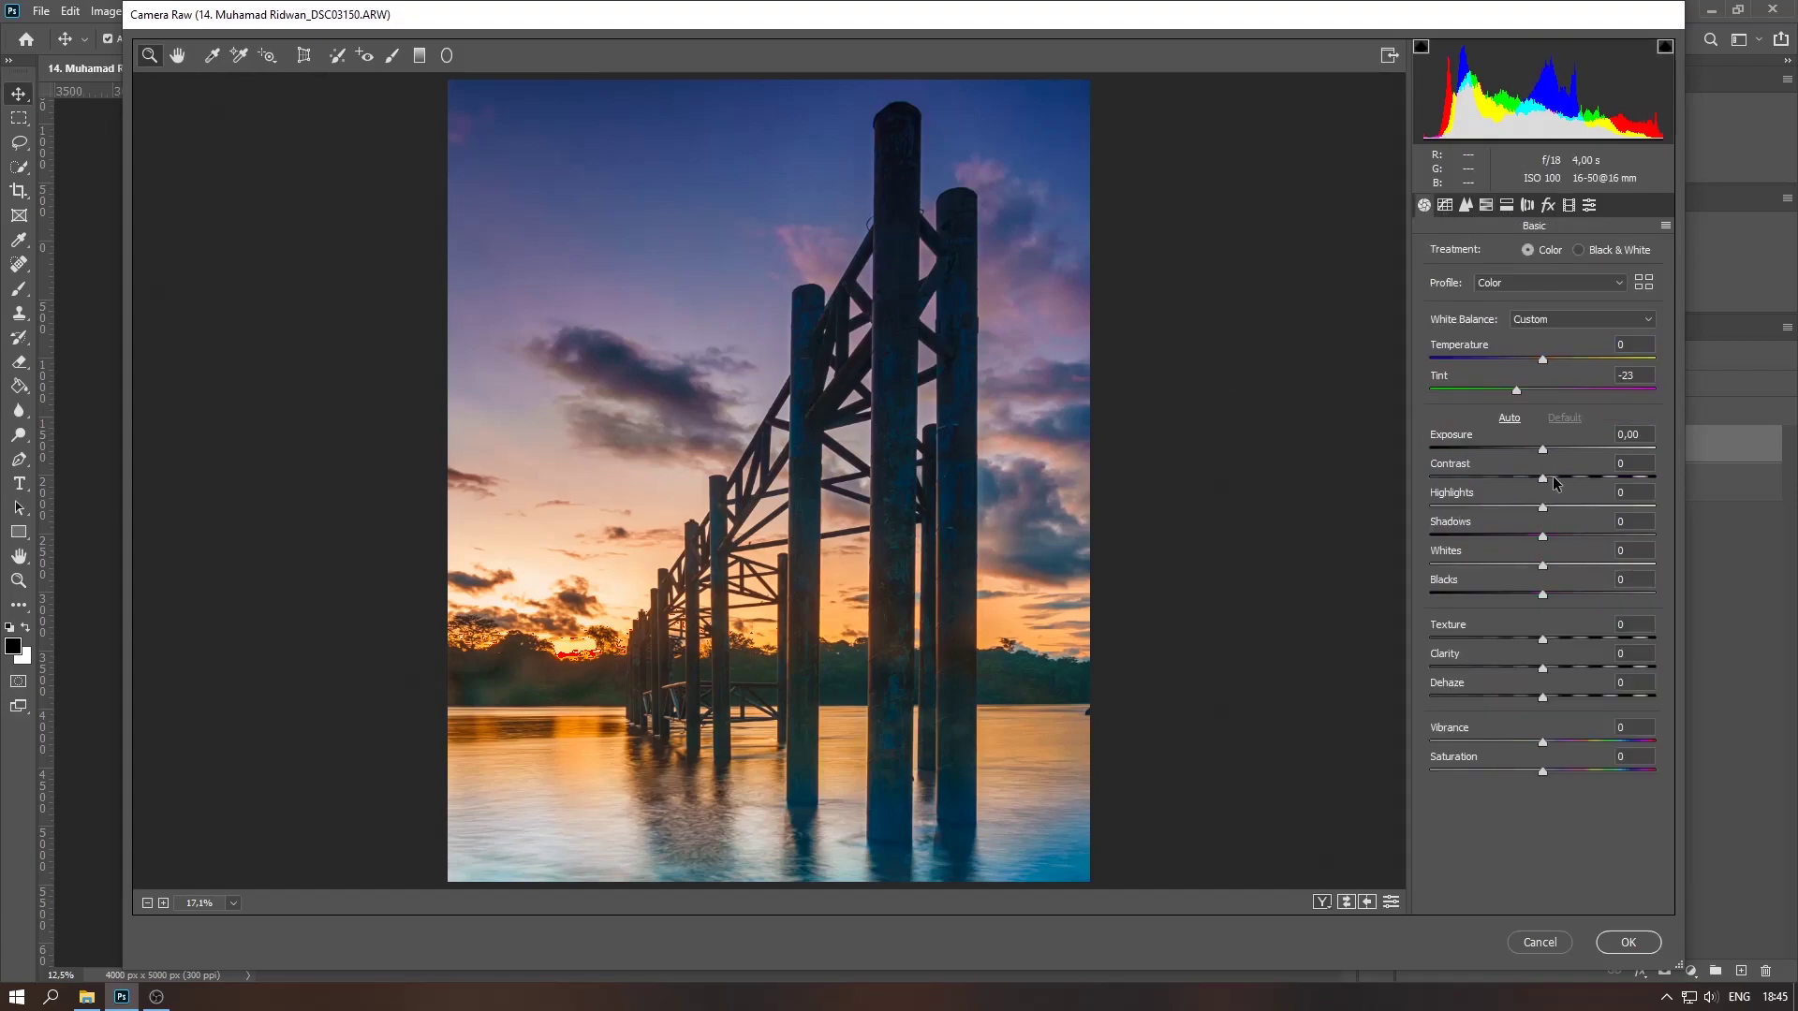
{"action": "mouse_move", "coordinate": [1542, 565]}
{"action": "left_mouse_down"}
{"action": "mouse_move", "coordinate": [1522, 566]}
{"action": "mouse_move", "coordinate": [1530, 510]}
{"action": "left_mouse_up"}
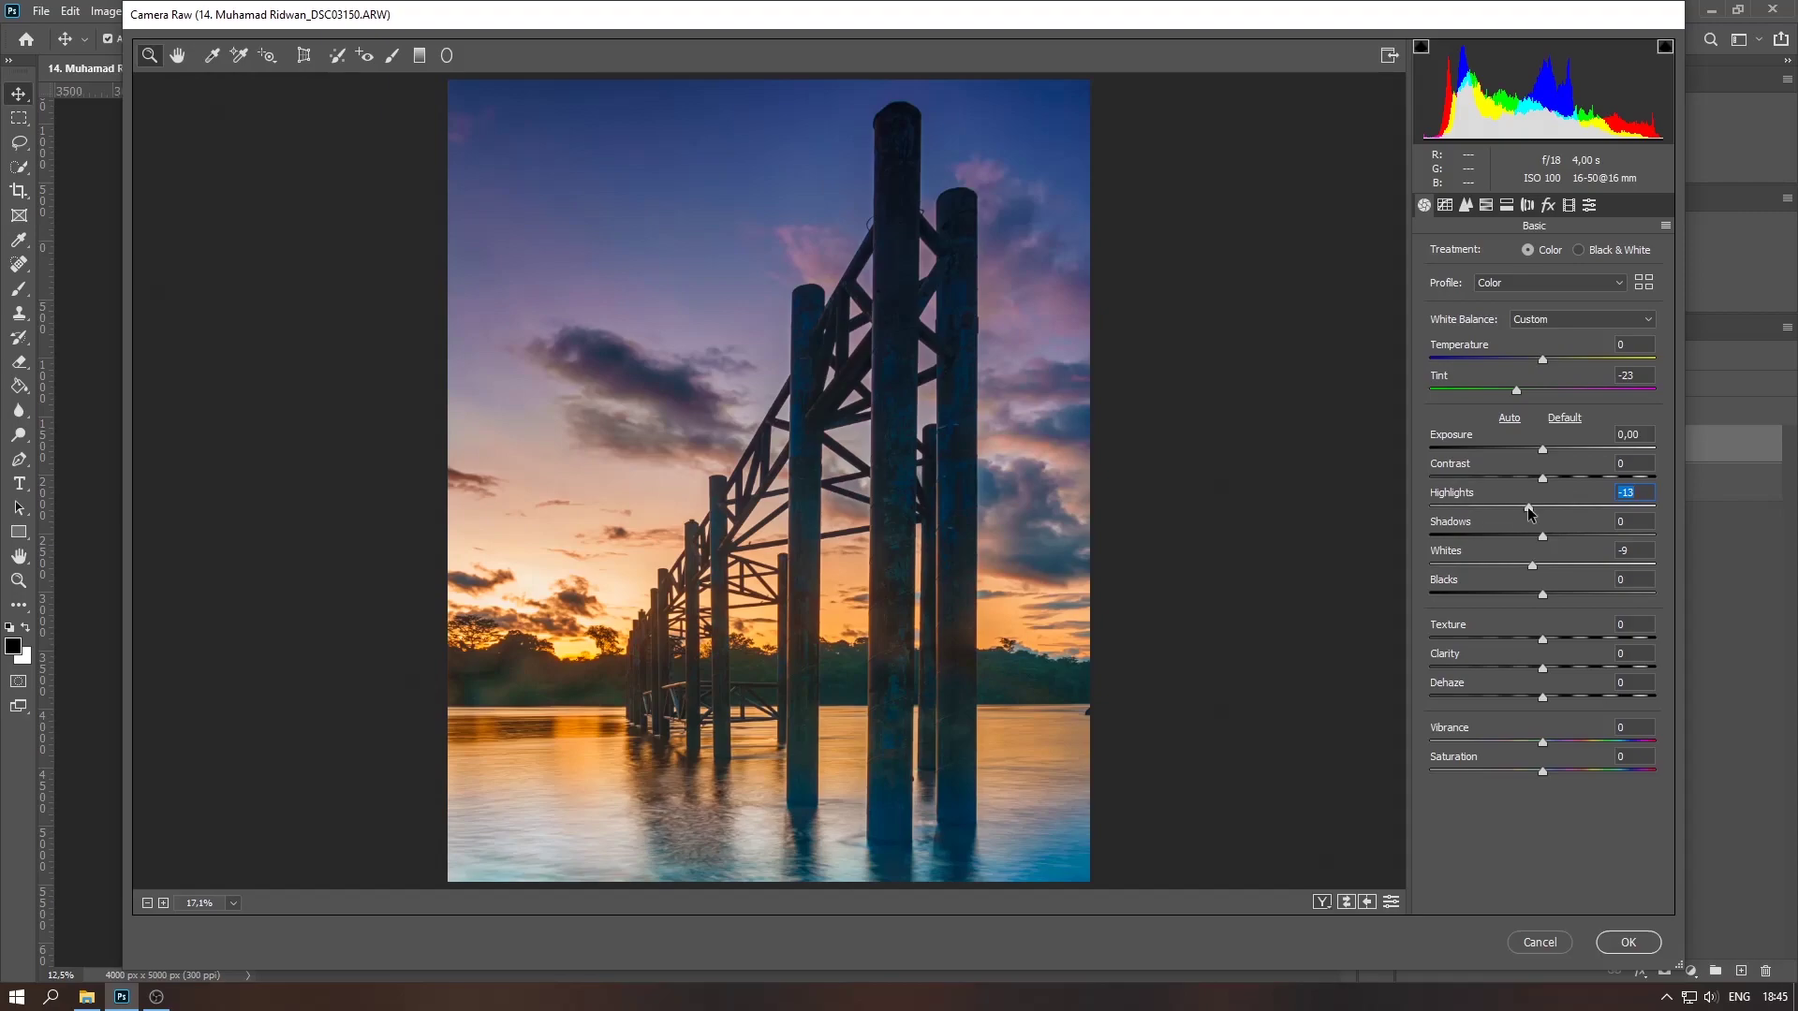
{"action": "left_click", "coordinate": [1627, 941]}
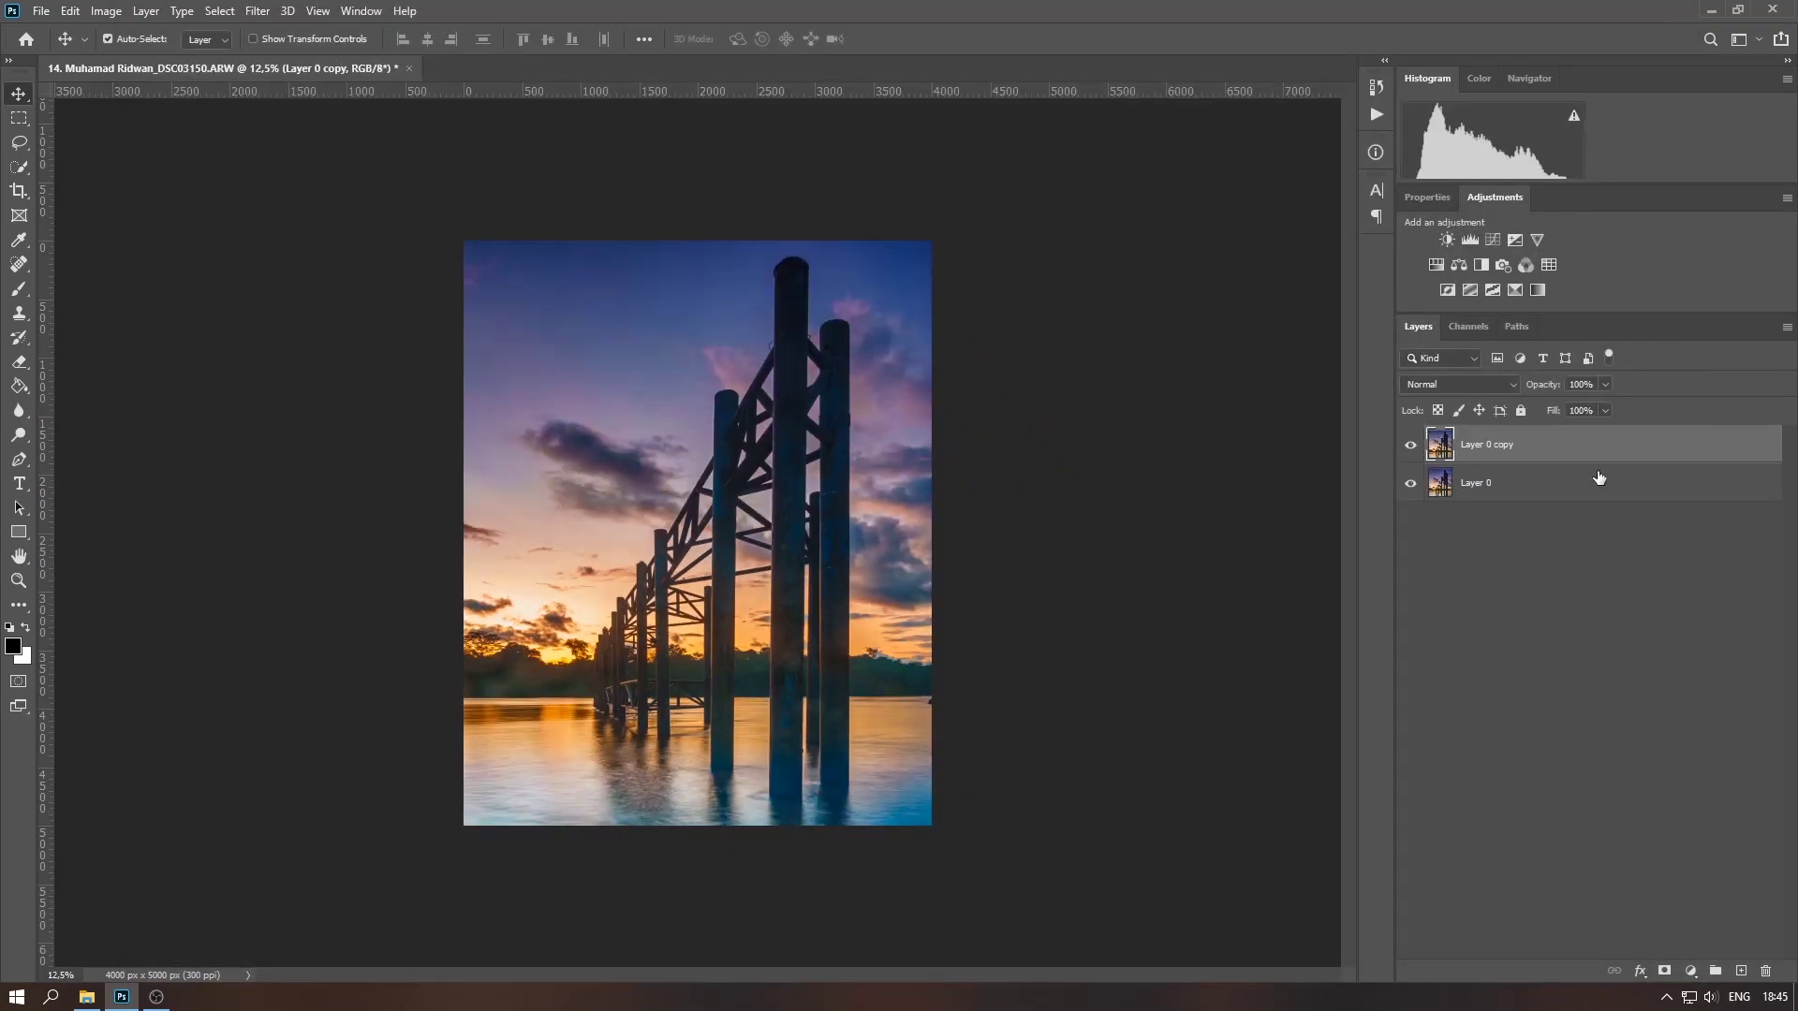
- Merge Layer 0 copy into Layer 0 and apply Unsharp Mask: Amount 200%, Radius 0.9 px, Threshold 10
{"action": "right_click", "coordinate": [1571, 452]}
{"action": "left_click", "coordinate": [1494, 742]}
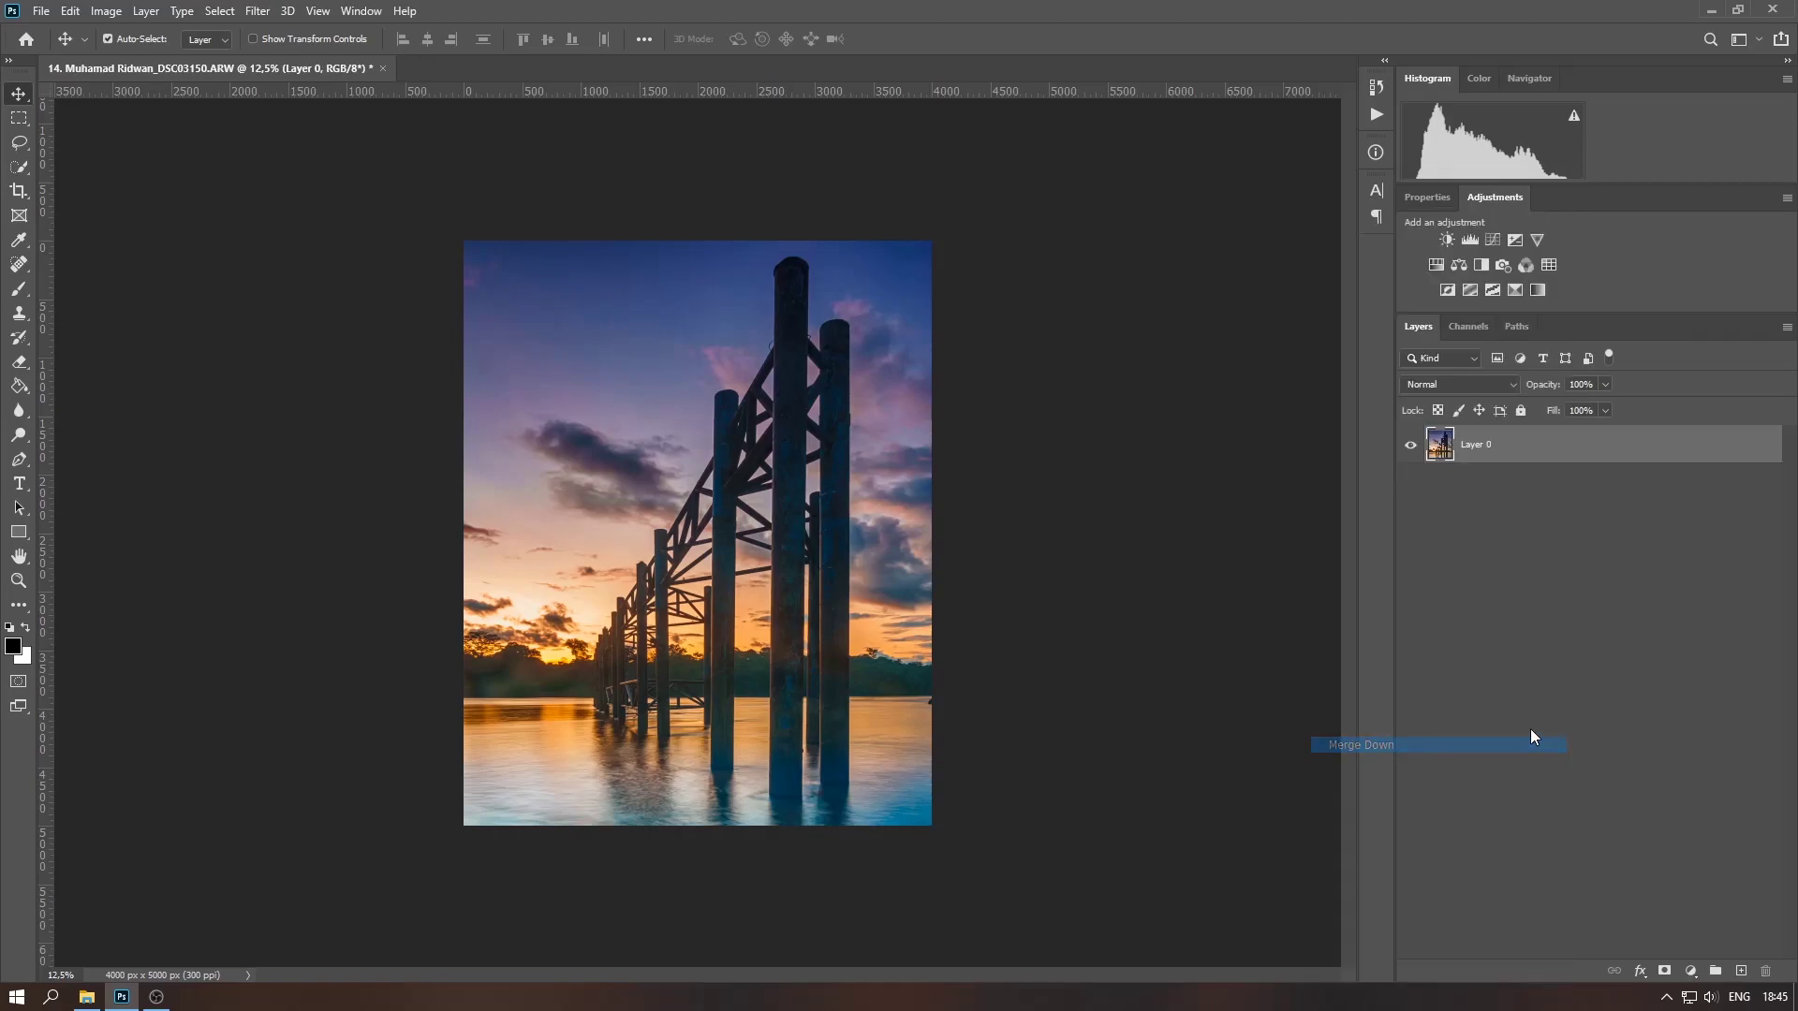
{"action": "left_click", "coordinate": [262, 12]}
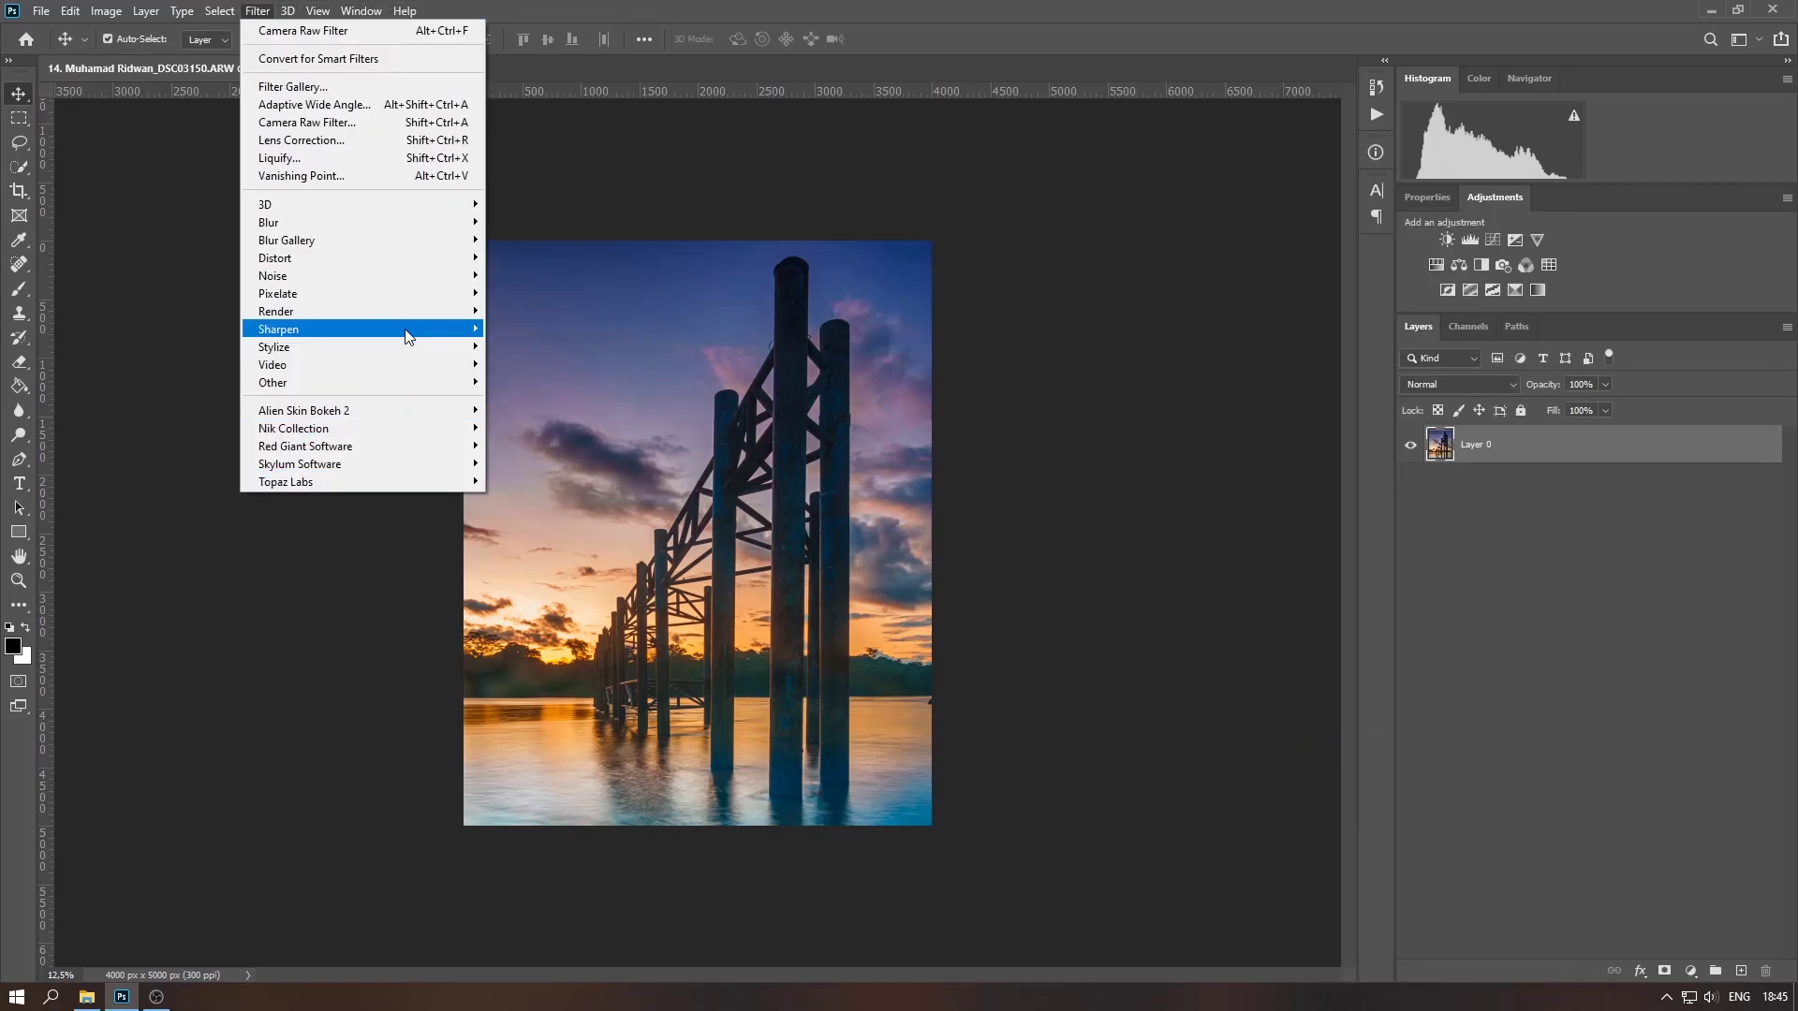
{"action": "left_click", "coordinate": [528, 414]}
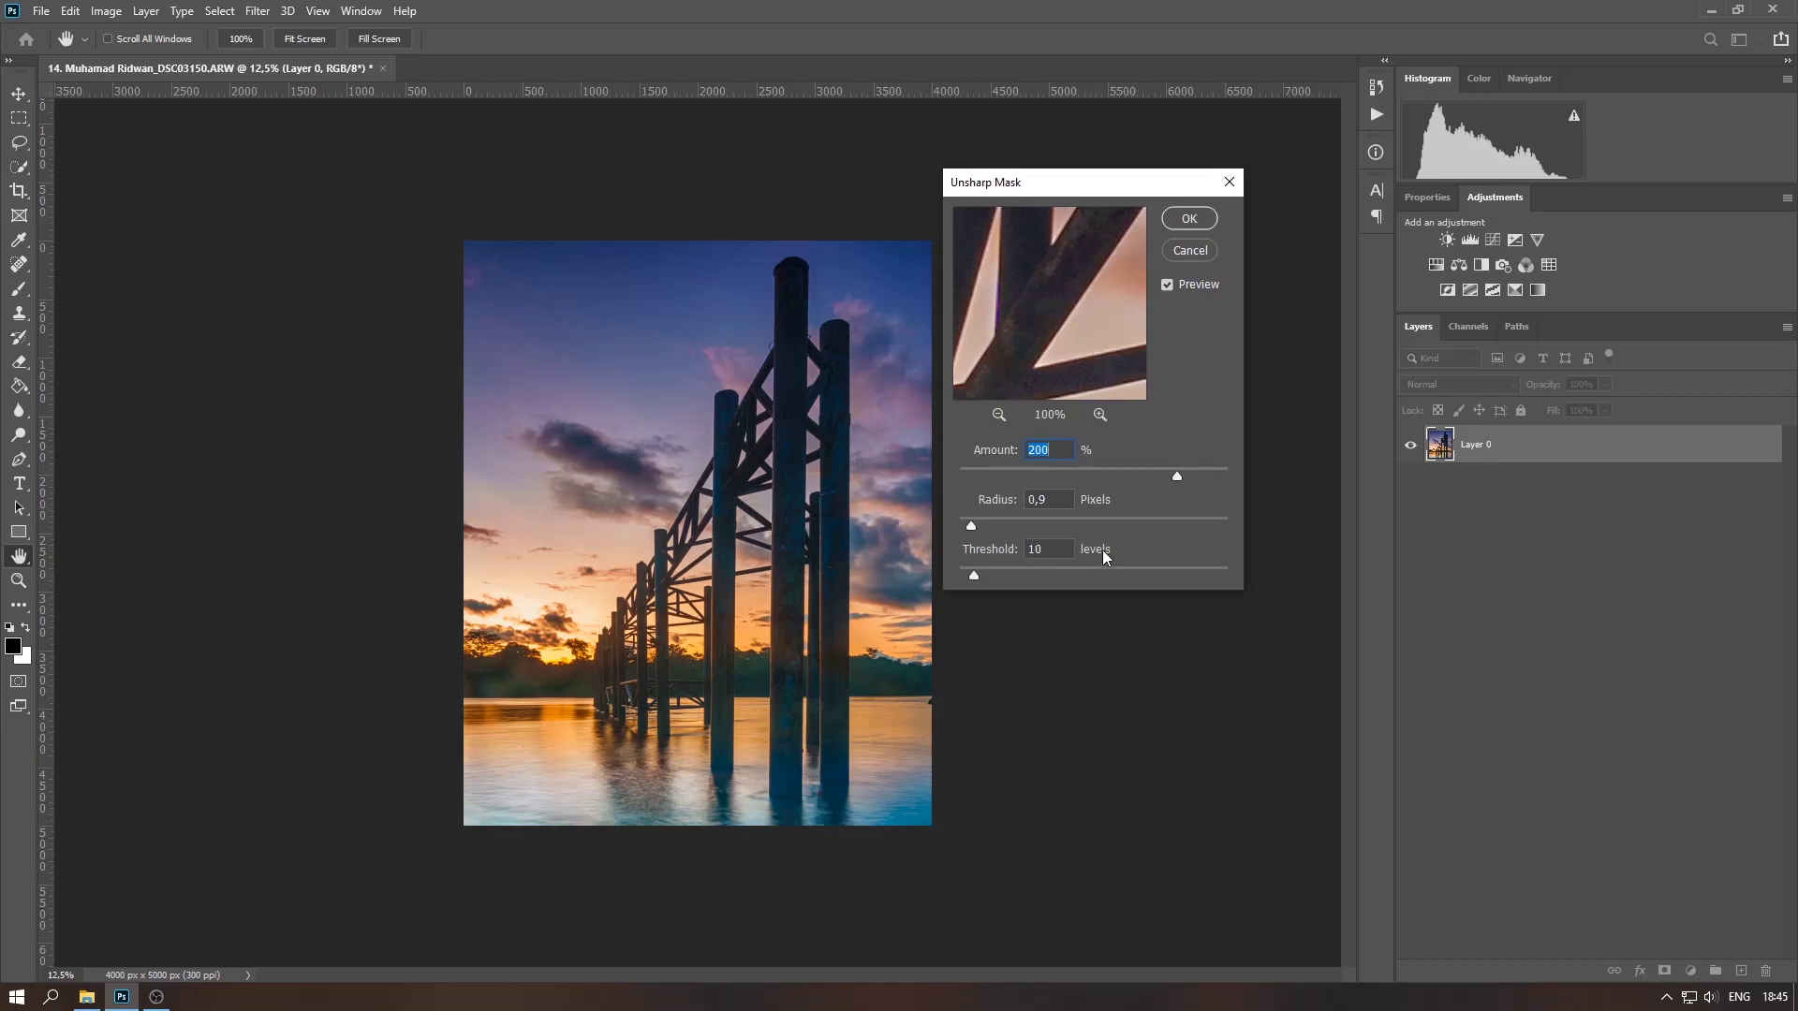
{"action": "left_click", "coordinate": [1189, 218]}
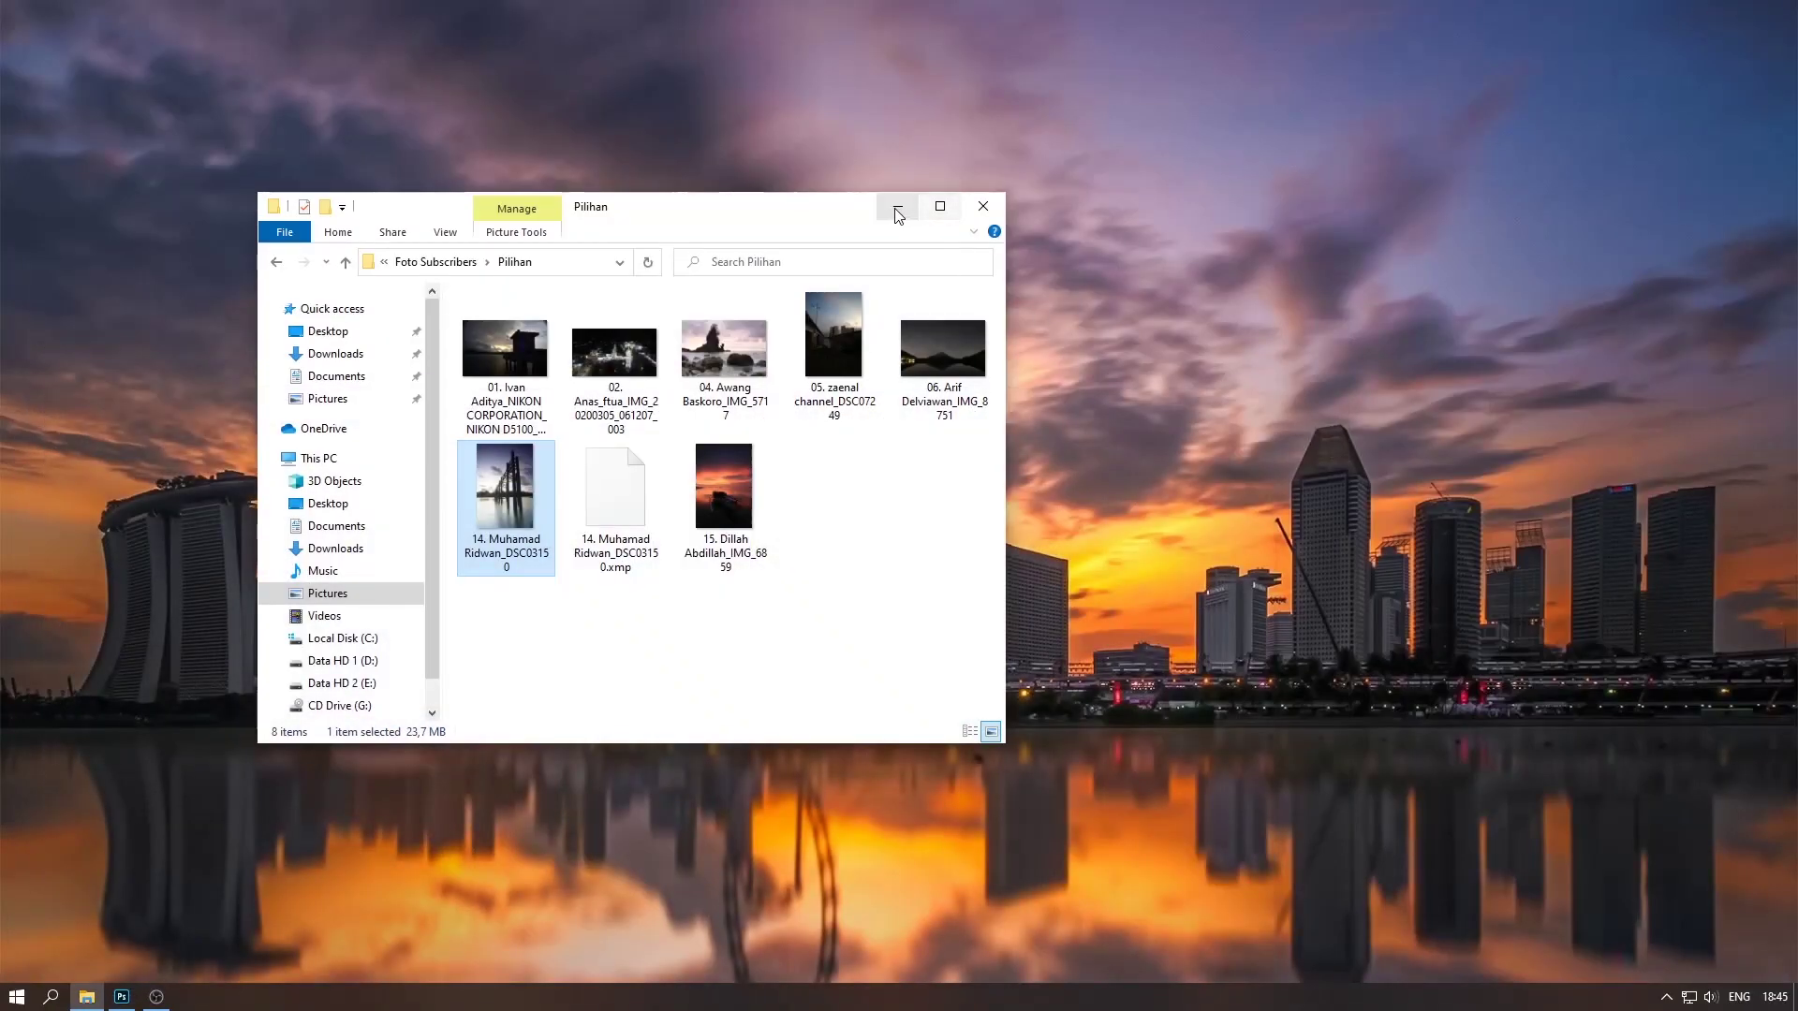
- Minimise Photoshop to show the city sunset wallpaper on the desktop
{"action": "left_click", "coordinate": [896, 206]}
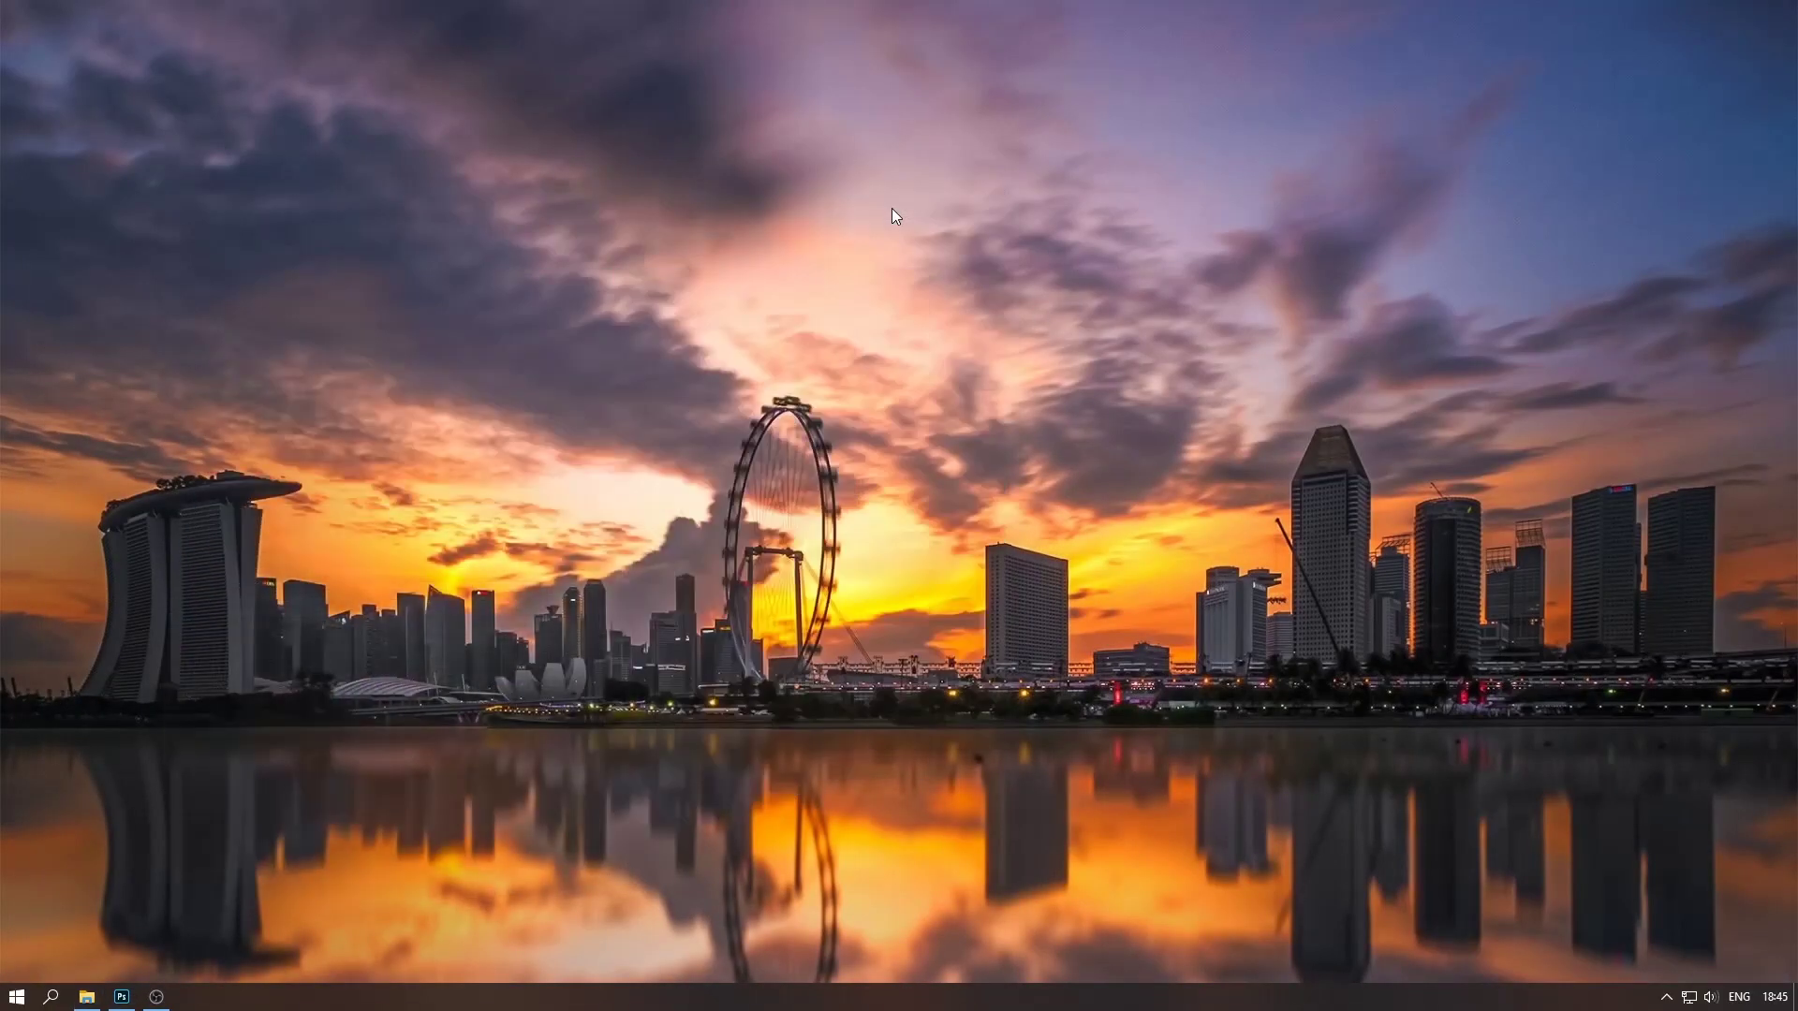